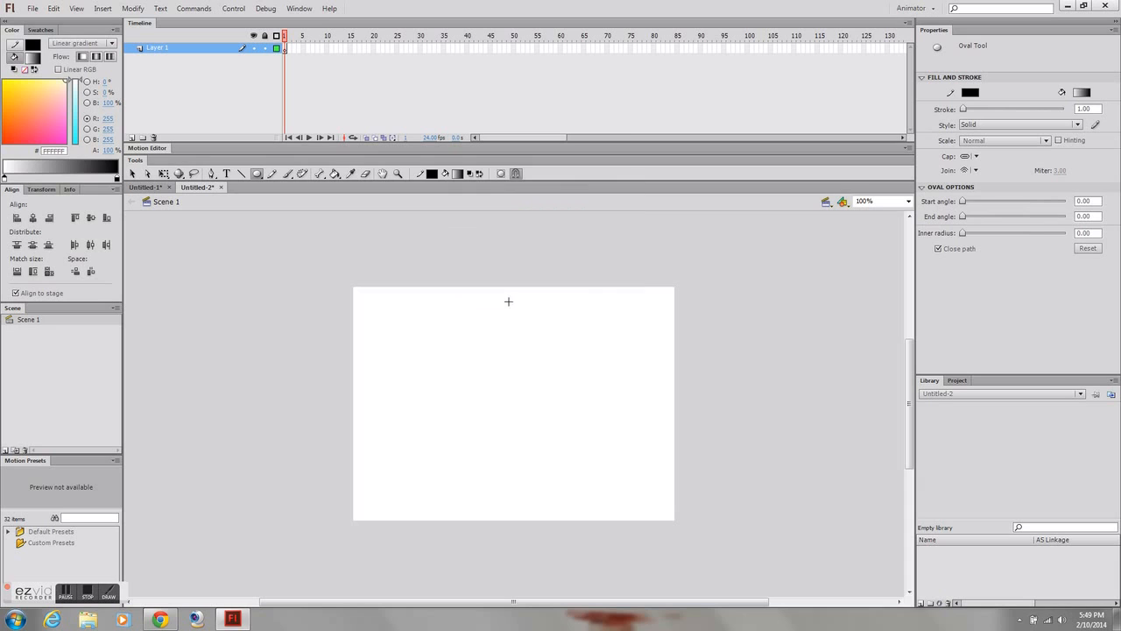
Draw a small circle with no stroke and the black-and-white gradient fill, slightly left of the stage's centre
left_click(432, 175)
left_click(595, 188)
left_click_drag(460, 379, 490, 409)
Reshape the circle's edges into a narrow teardrop about 14 px wide and 48 px high
left_click(132, 172)
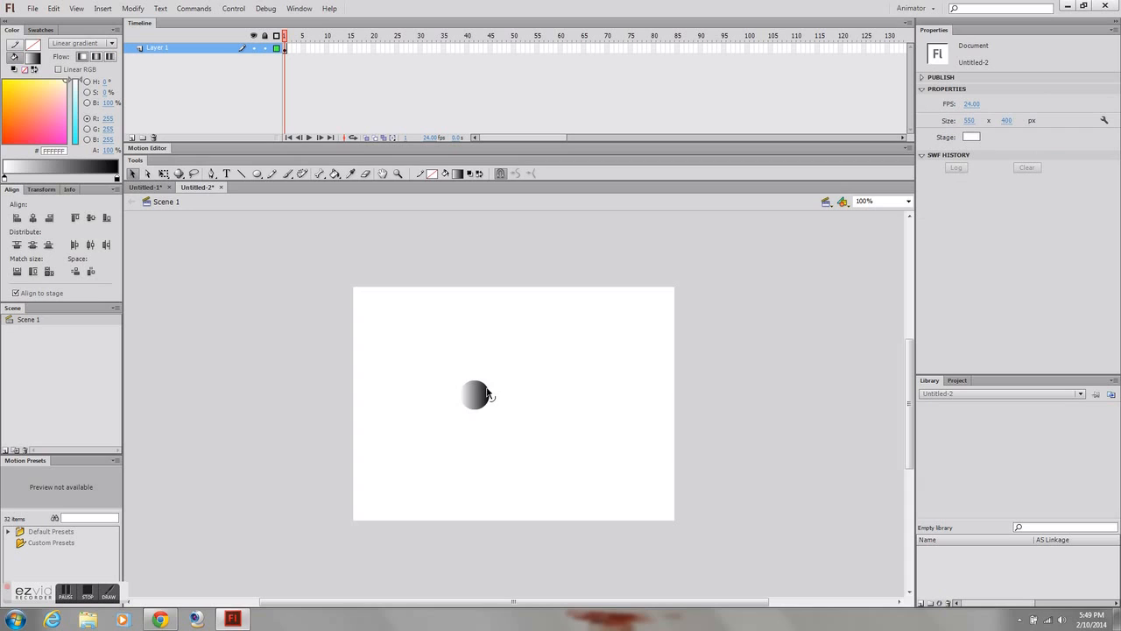
mouse_move(480, 396)
left_mouse_down()
mouse_move(463, 395)
mouse_move(475, 382)
mouse_move(468, 388)
mouse_move(483, 404)
mouse_move(474, 409)
left_mouse_up()
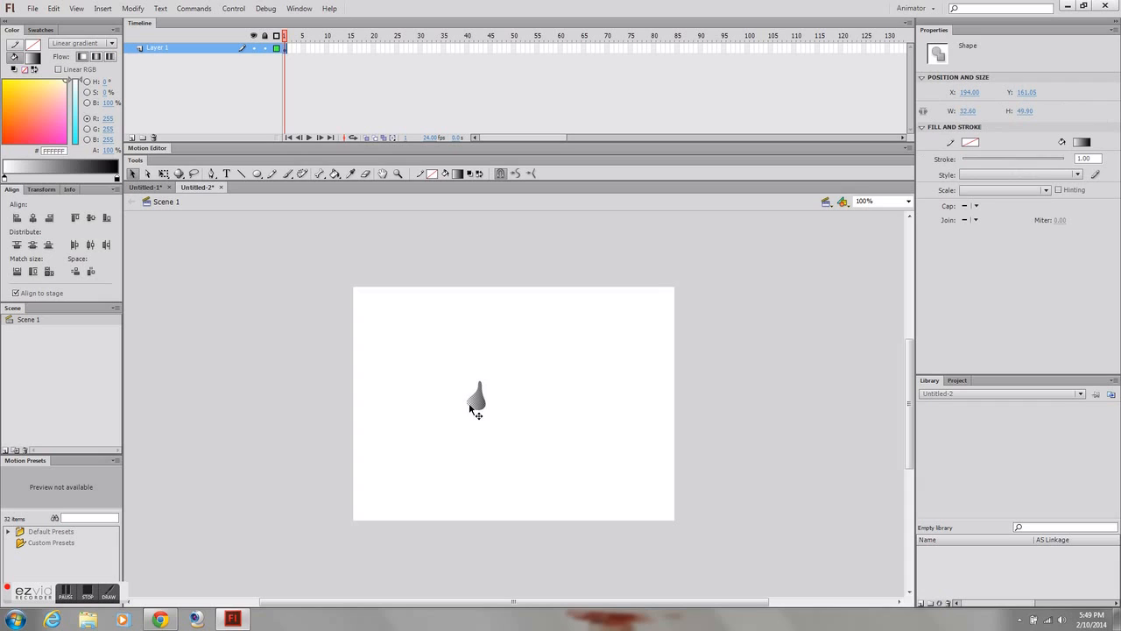
left_click(459, 395)
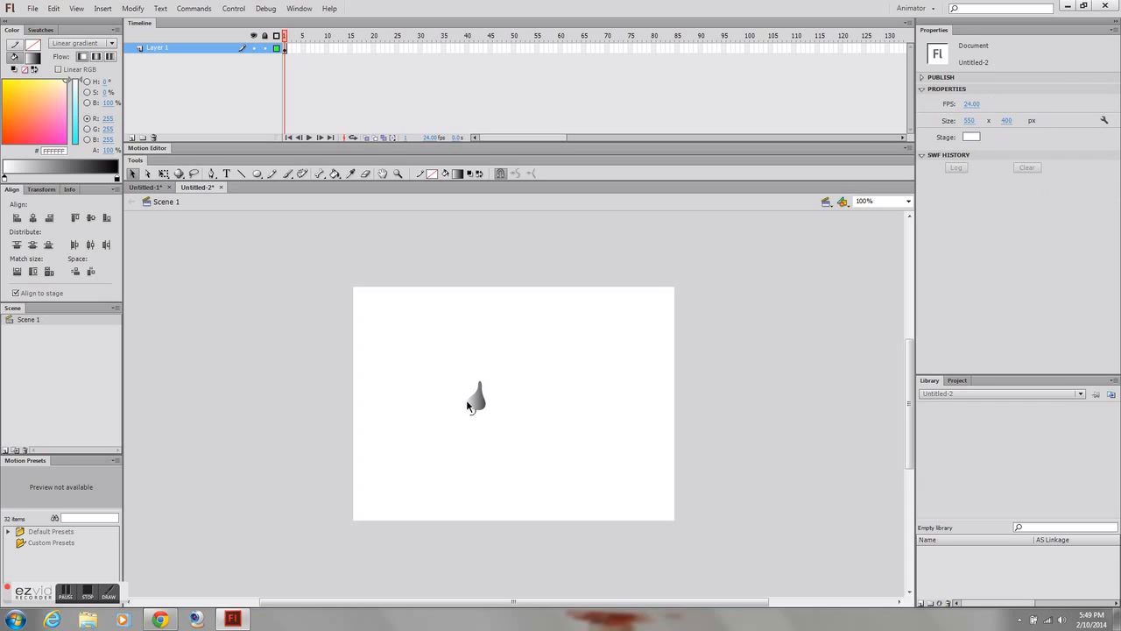
left_click_drag(471, 406, 479, 411)
left_click_drag(481, 387, 509, 444)
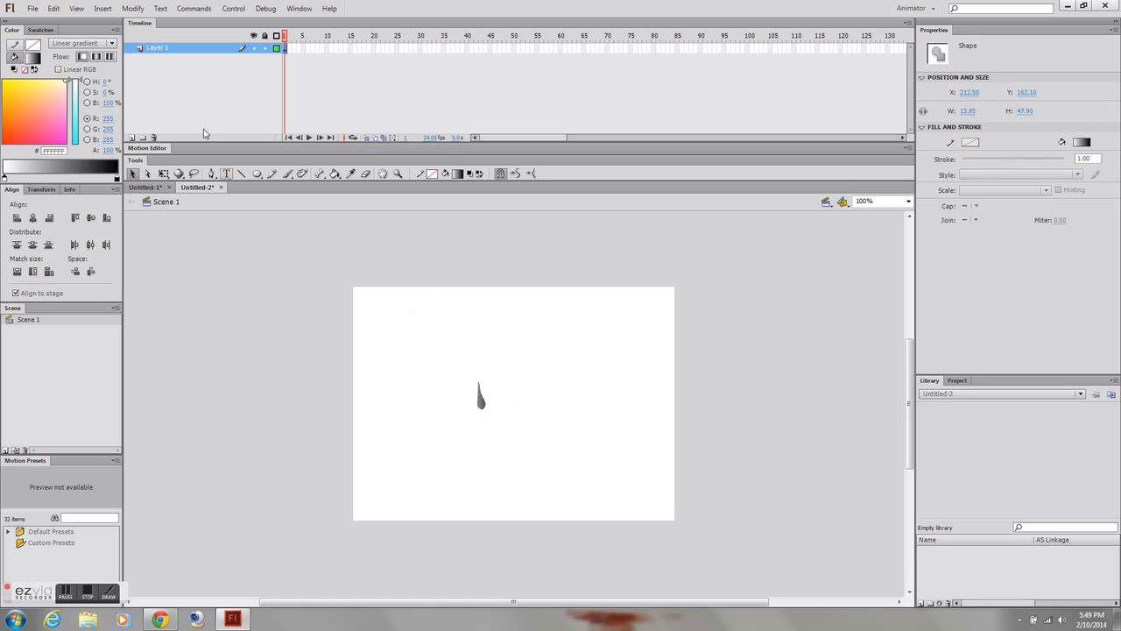
Rename the drawing's layer as Rain Drop
double_click(158, 48)
type("Rain Drop")
key("Return")
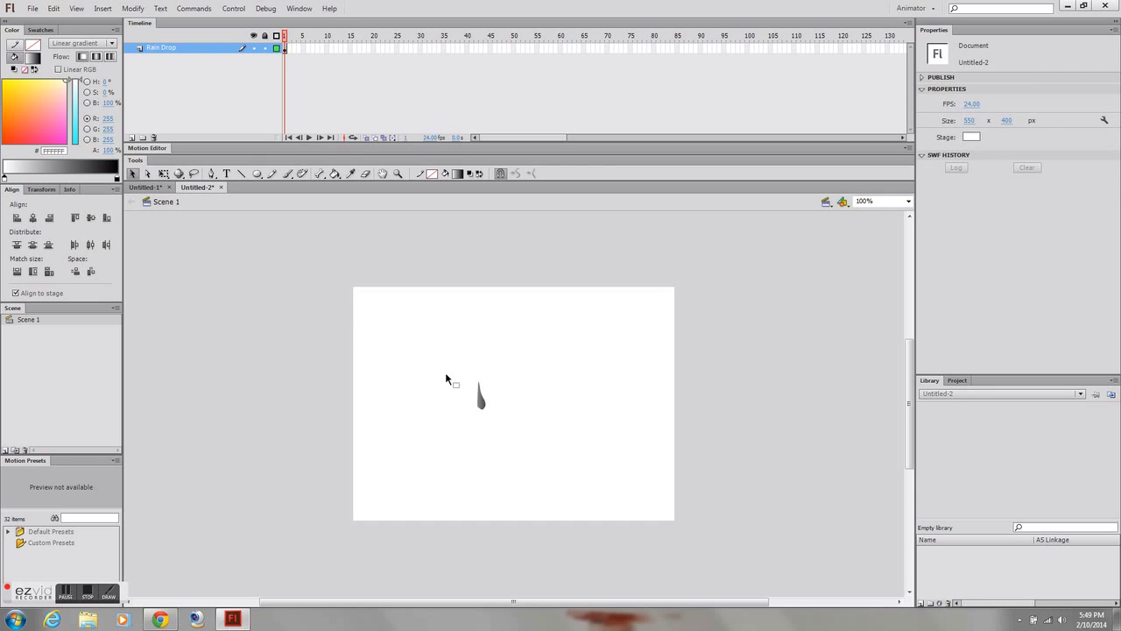
Convert the teardrop shape to a Graphic symbol named gr_Raindrop
left_click(481, 401)
right_click(480, 396)
left_click(551, 378)
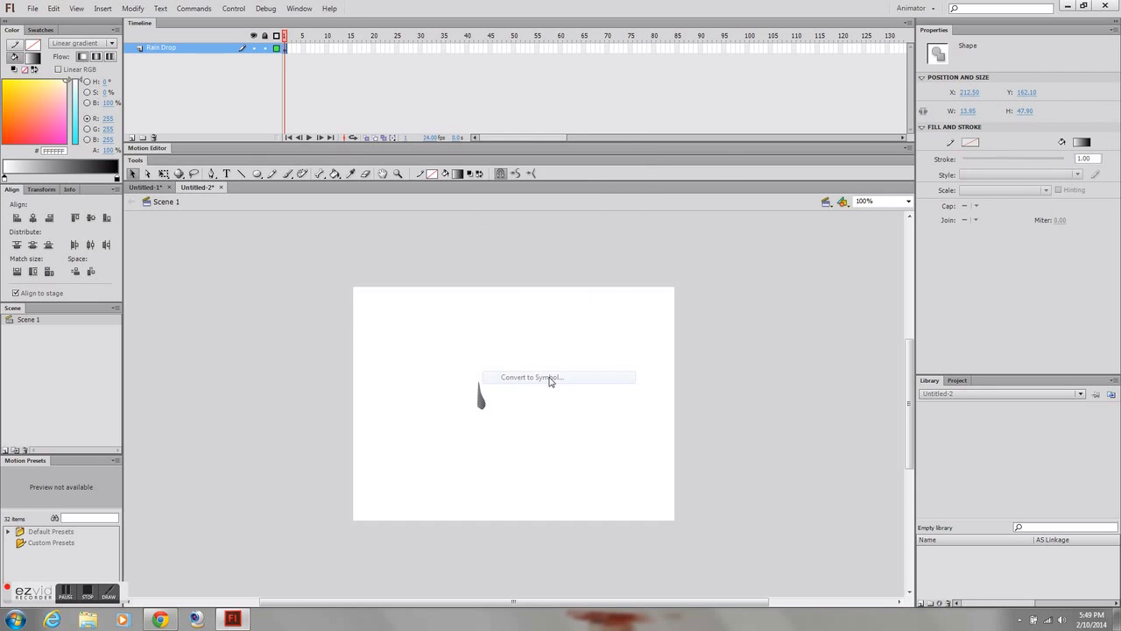
left_click(543, 120)
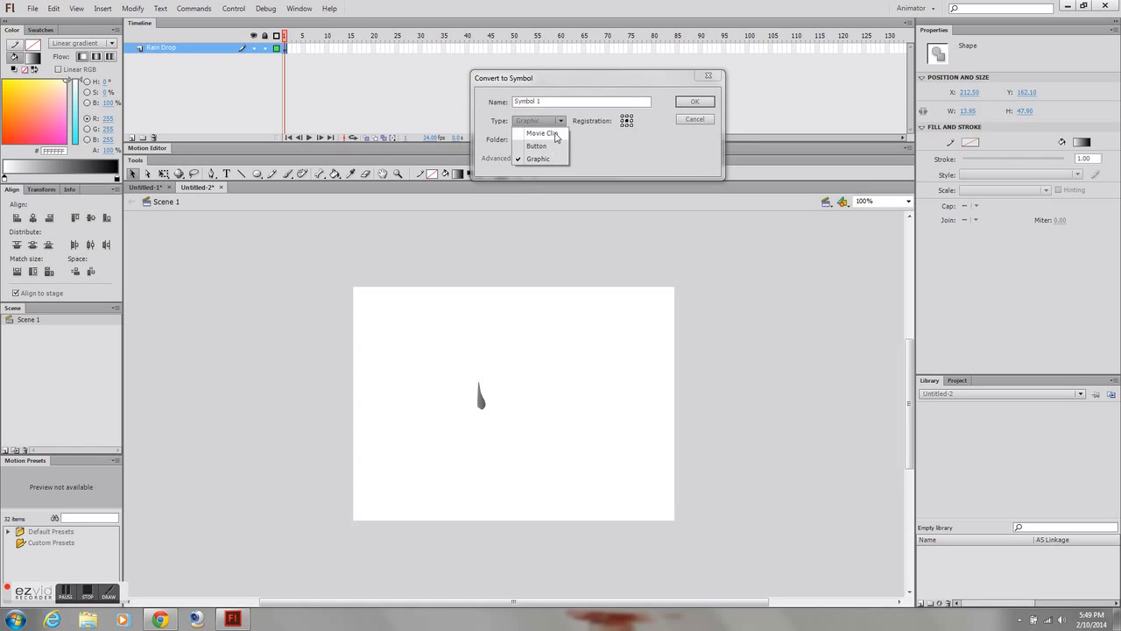
left_click(565, 160)
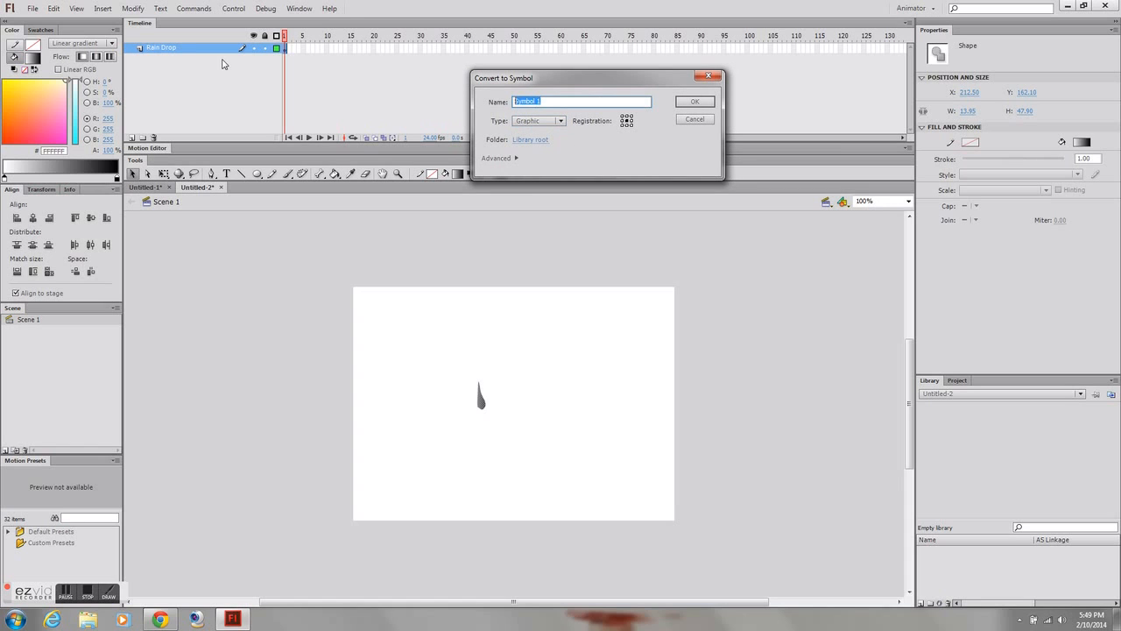
type("Raindrop")
key("Return")
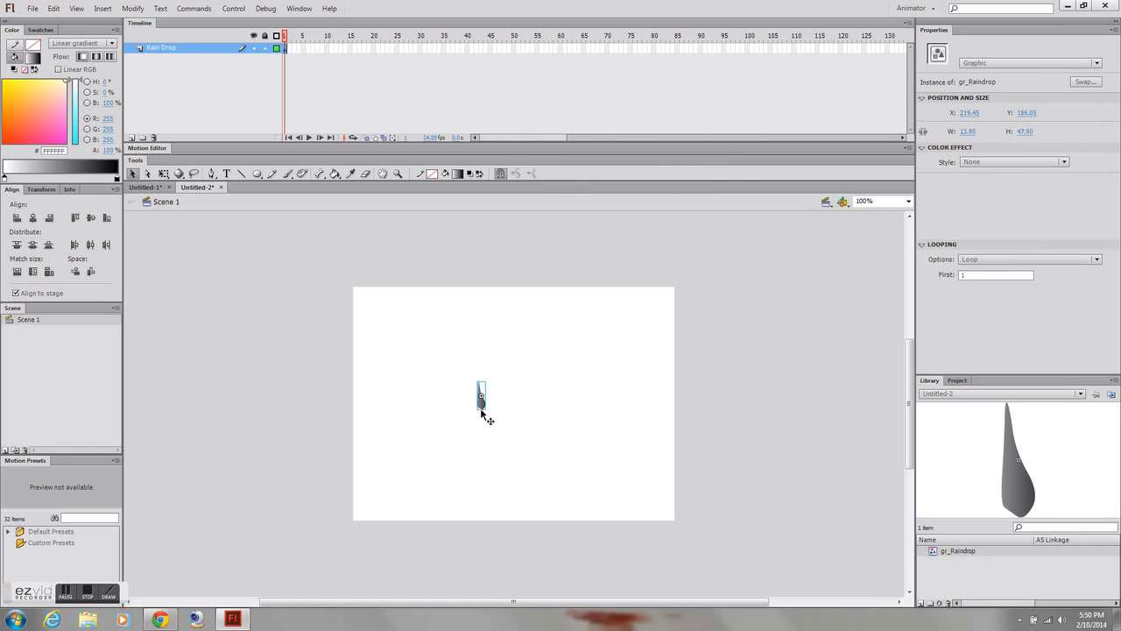
Move the raindrop to the top centre of the stage and extend the Rain Drop layer to frame 11
left_click_drag(488, 404, 505, 317)
left_click(331, 48)
right_click(332, 50)
left_click(359, 98)
Create a motion tween on the Rain Drop layer's frame span
left_click(323, 49)
right_click(321, 49)
left_click(359, 56)
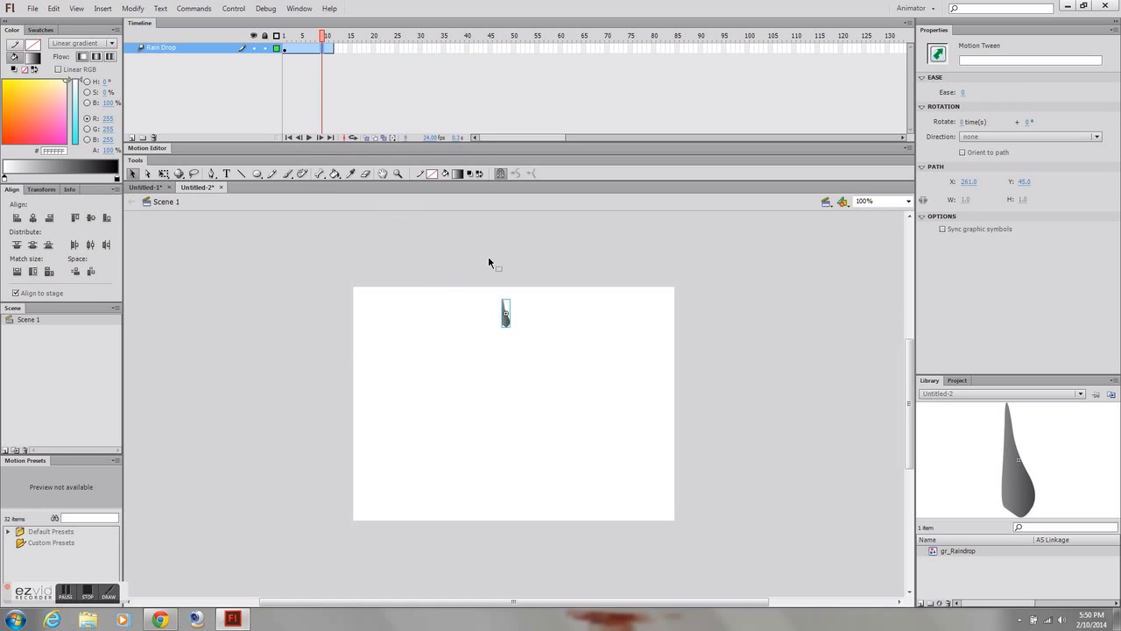
At frame 1, place the raindrop above the stage at about X 261, Y -54
left_click_drag(324, 43, 333, 40)
left_click(284, 37)
left_click_drag(508, 325, 513, 263)
At frame 11, place the raindrop near the stage's bottom at about X 184, Y 316, and bend its motion path slightly
left_click_drag(289, 38, 331, 39)
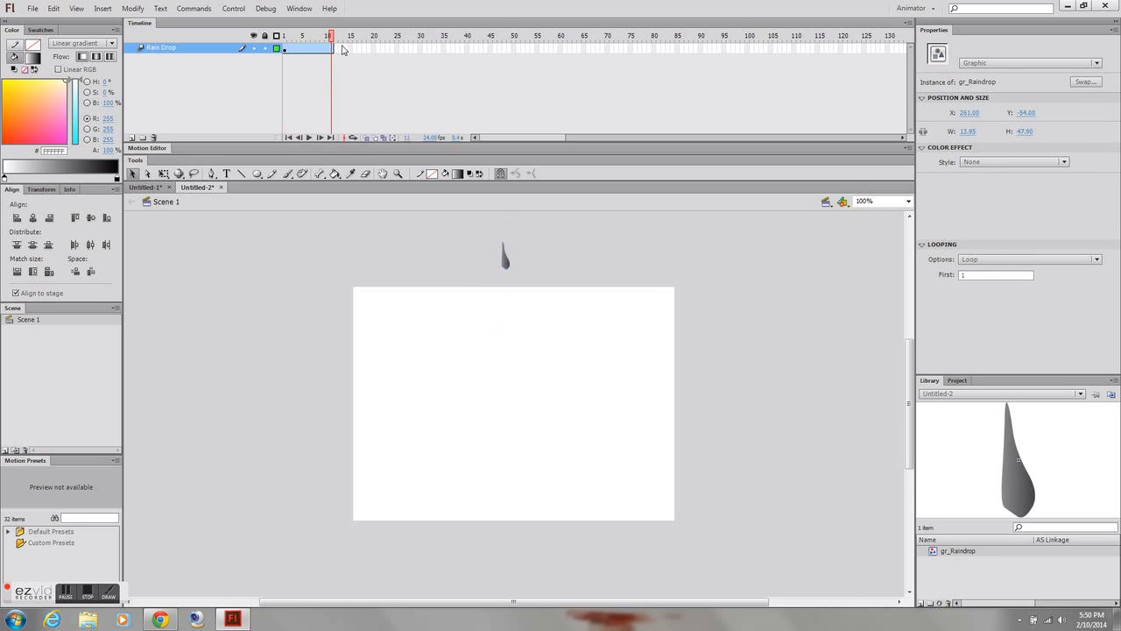
left_click_drag(506, 262, 465, 481)
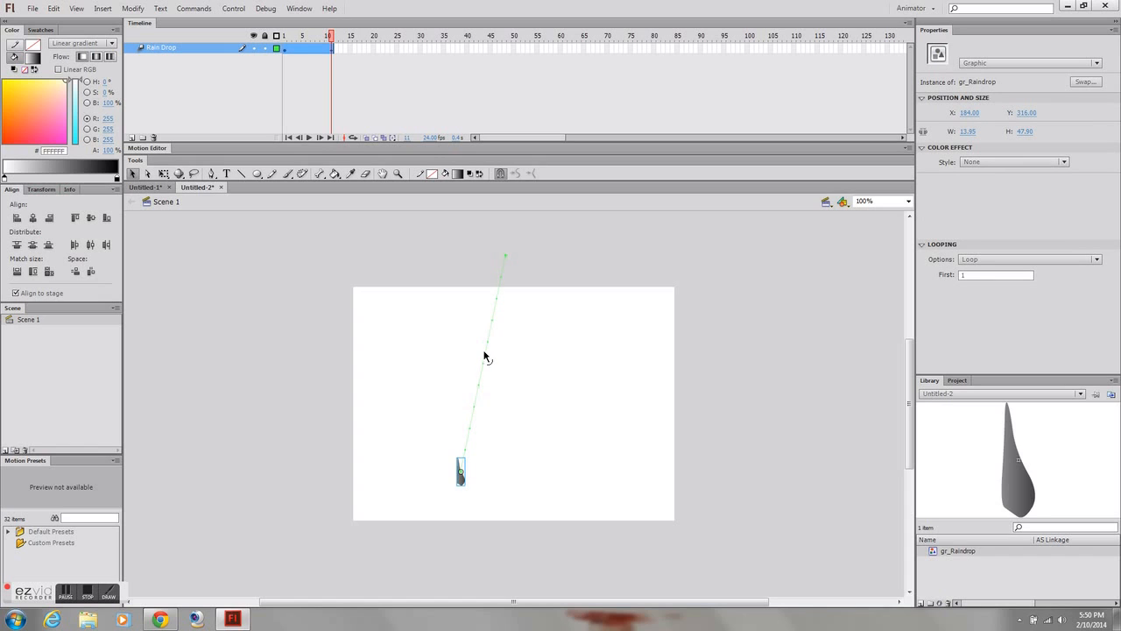
left_click(563, 447)
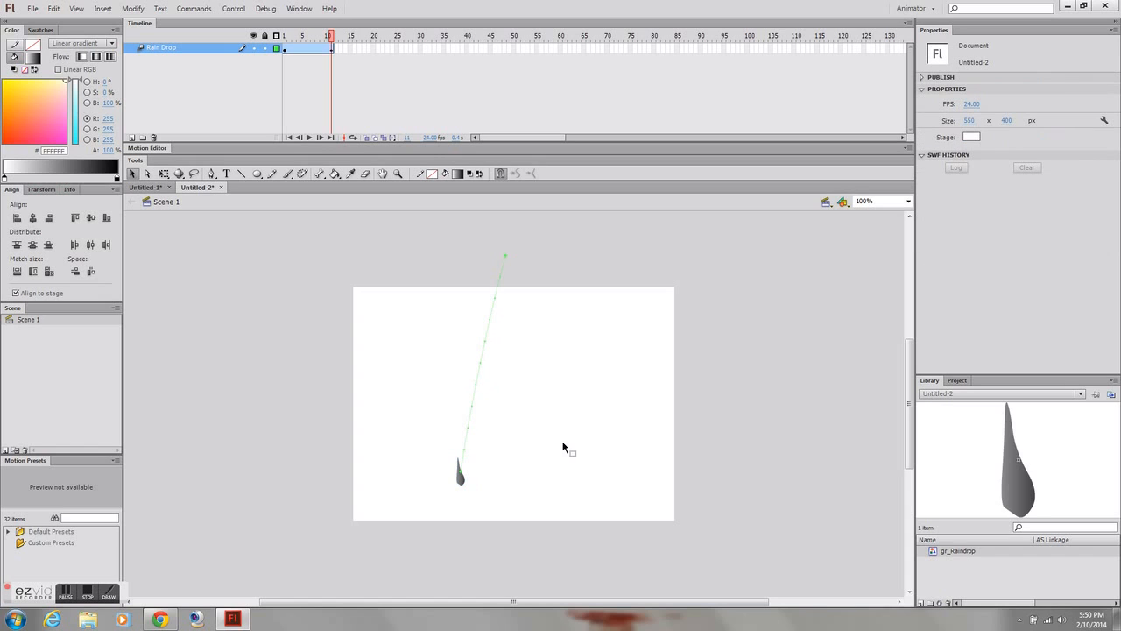
Set the stage background colour to black
key("ctrl+=")
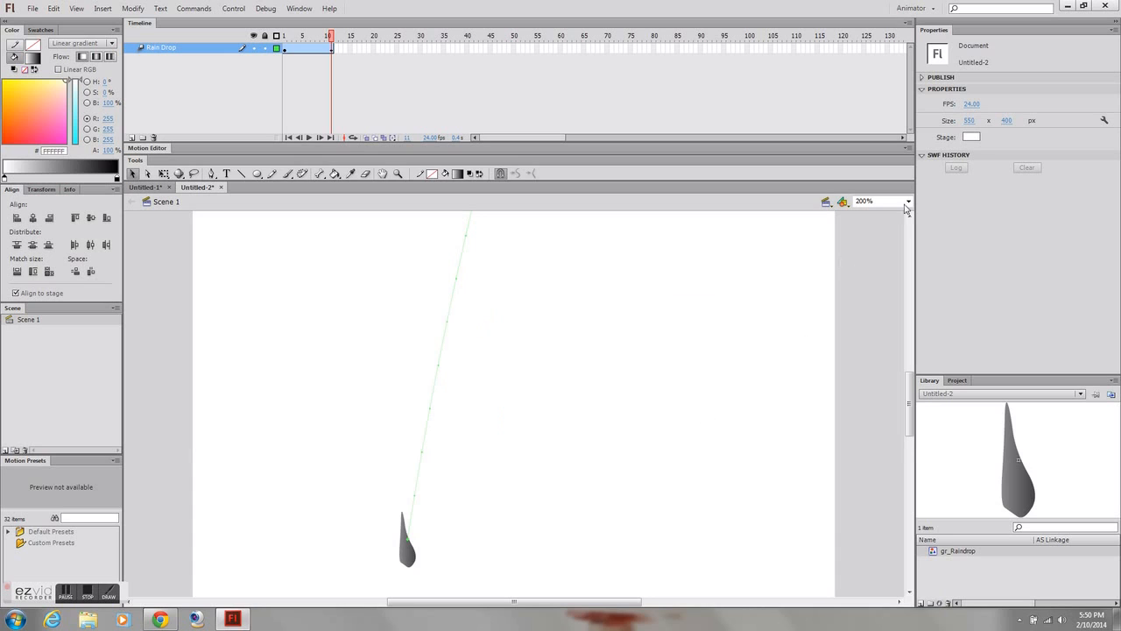
left_click(971, 137)
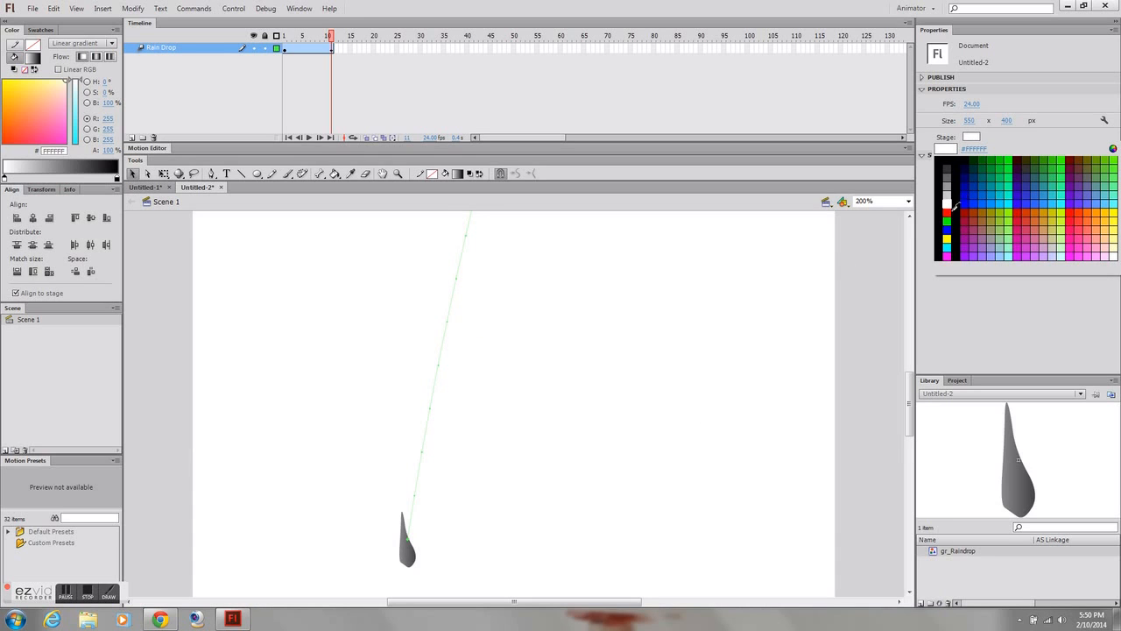
left_click(947, 161)
scroll(525, 499, "down", 3)
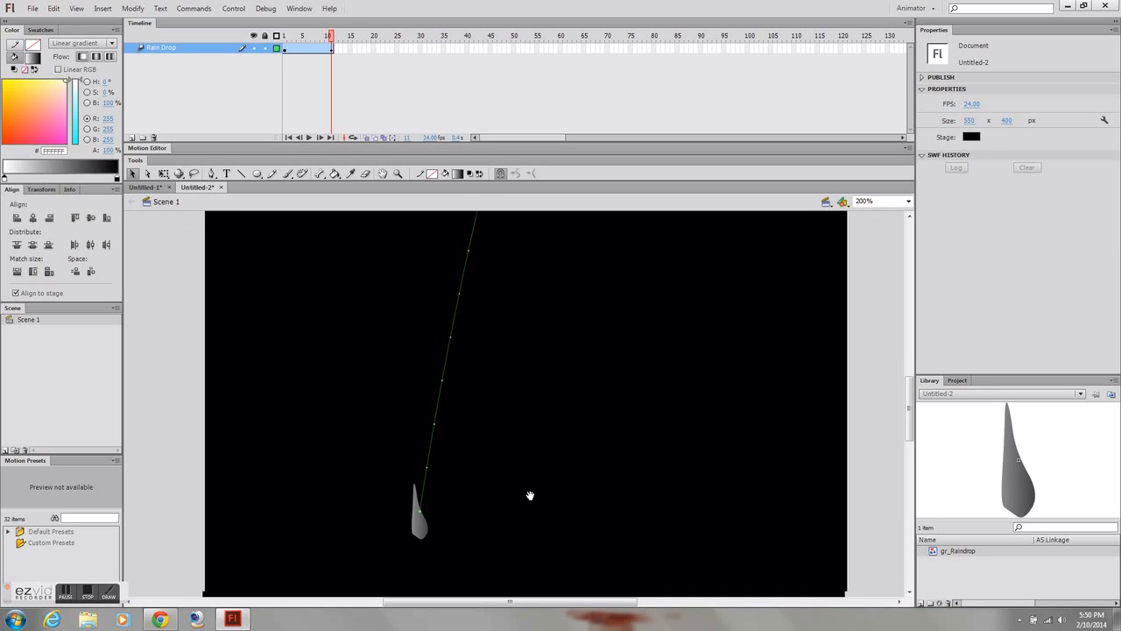
Set the fill to a radial gradient running from white at the centre to blue at the edge
left_click(457, 173)
left_click(495, 307)
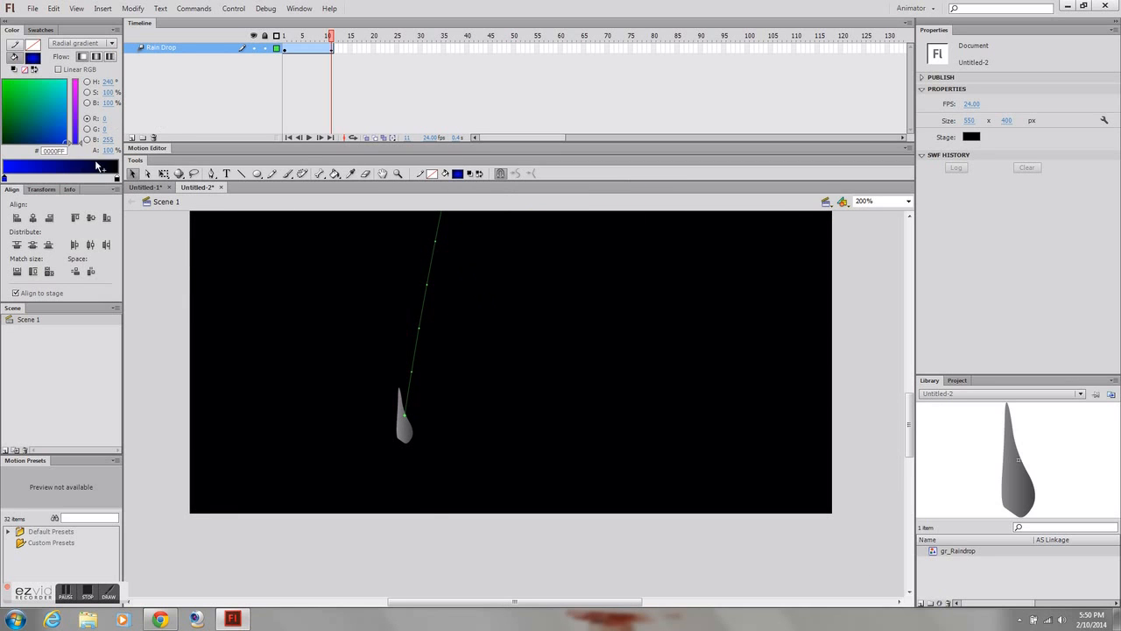
left_click(116, 178)
left_click_drag(105, 128, 14, 179)
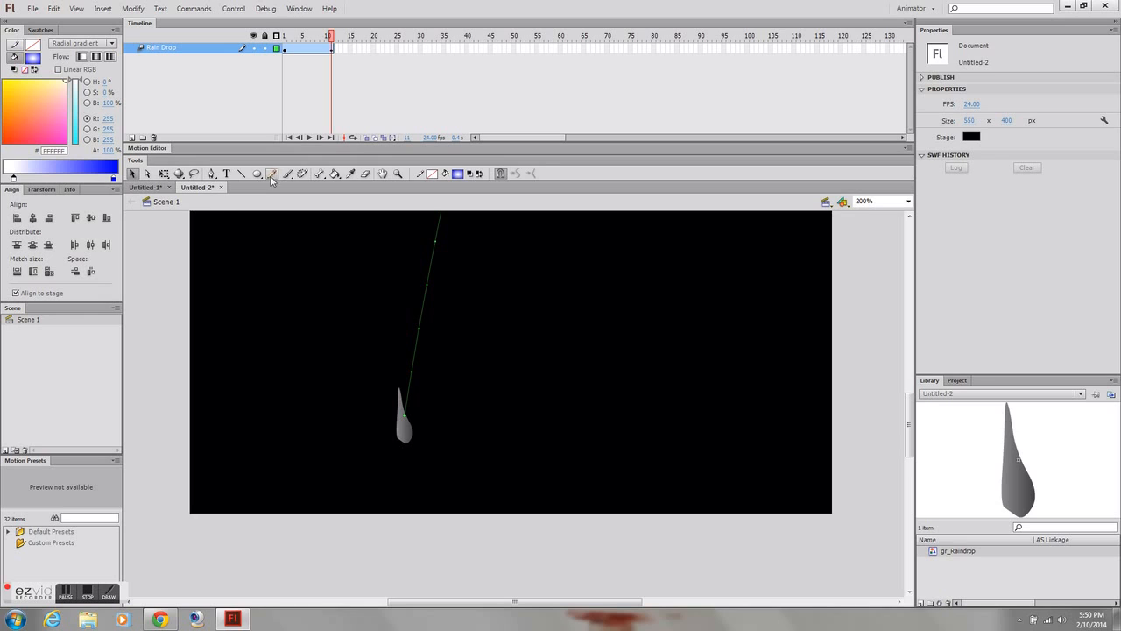
Open the gr_Raindrop symbol for editing and fill the drop with the white-to-blue radial gradient using the Paint Bucket
left_click(335, 173)
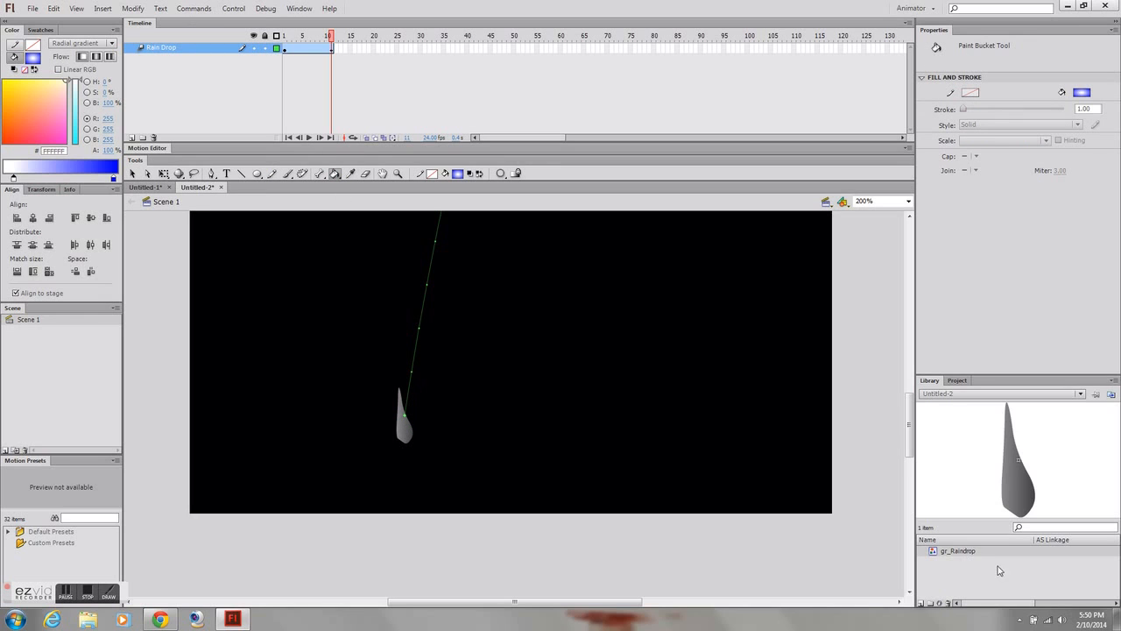
double_click(940, 552)
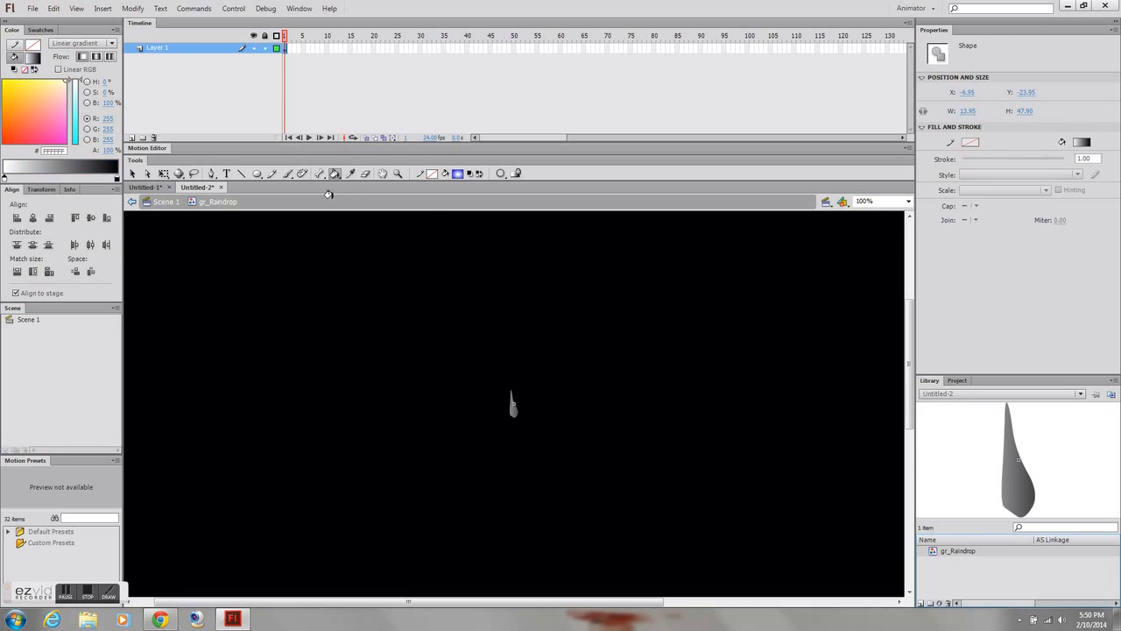
left_click(512, 405)
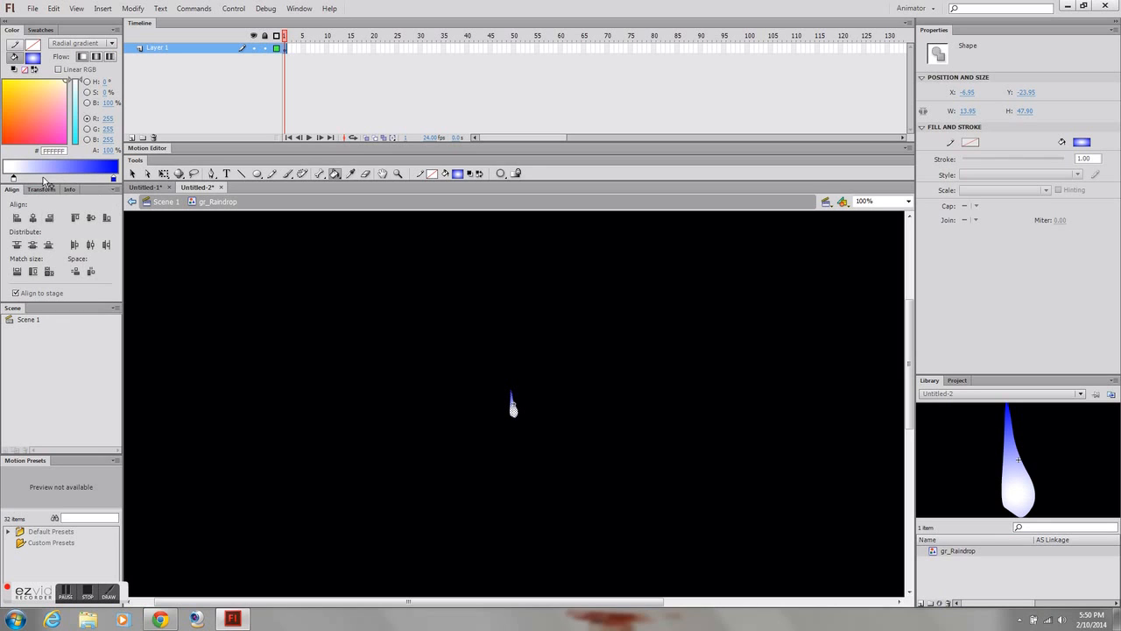
Shift the gradient's blue stop to just before mid-ramp, refill the drop with the highlight in its rounded end, and return to Scene 1
left_click_drag(113, 178, 66, 180)
key("f")
left_click(513, 409)
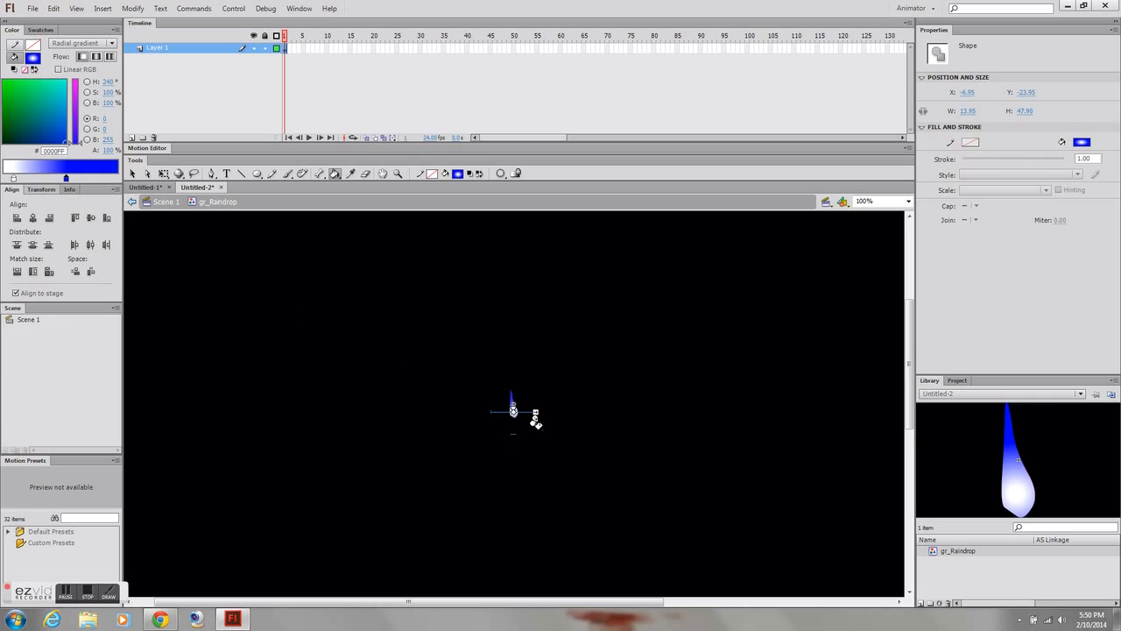
key("ctrl+=")
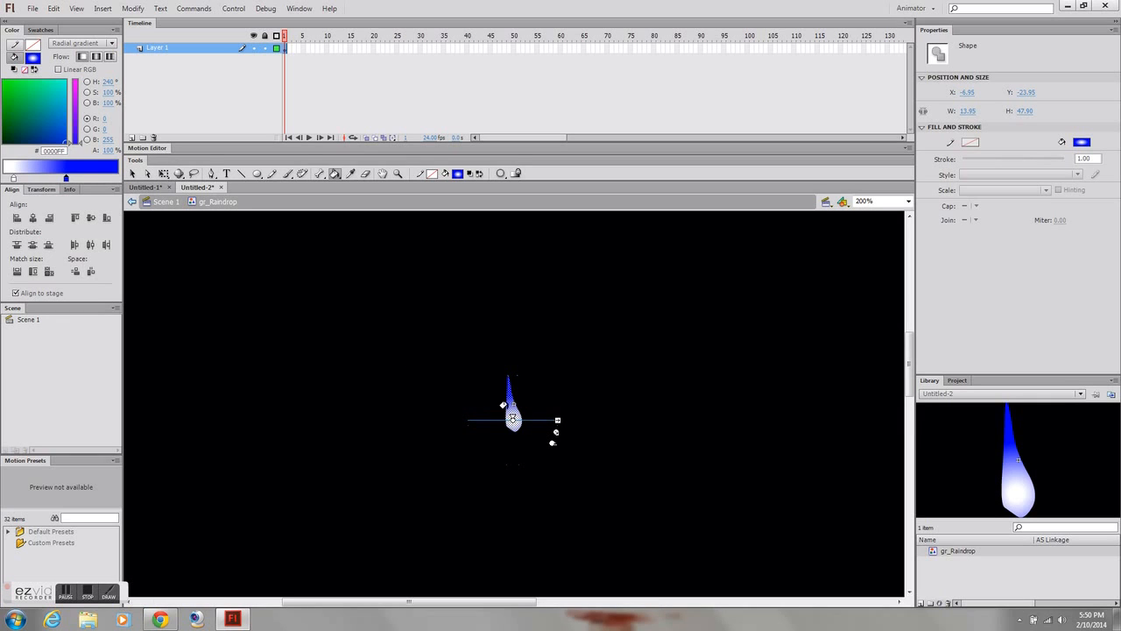
left_click(507, 406)
left_click(507, 416)
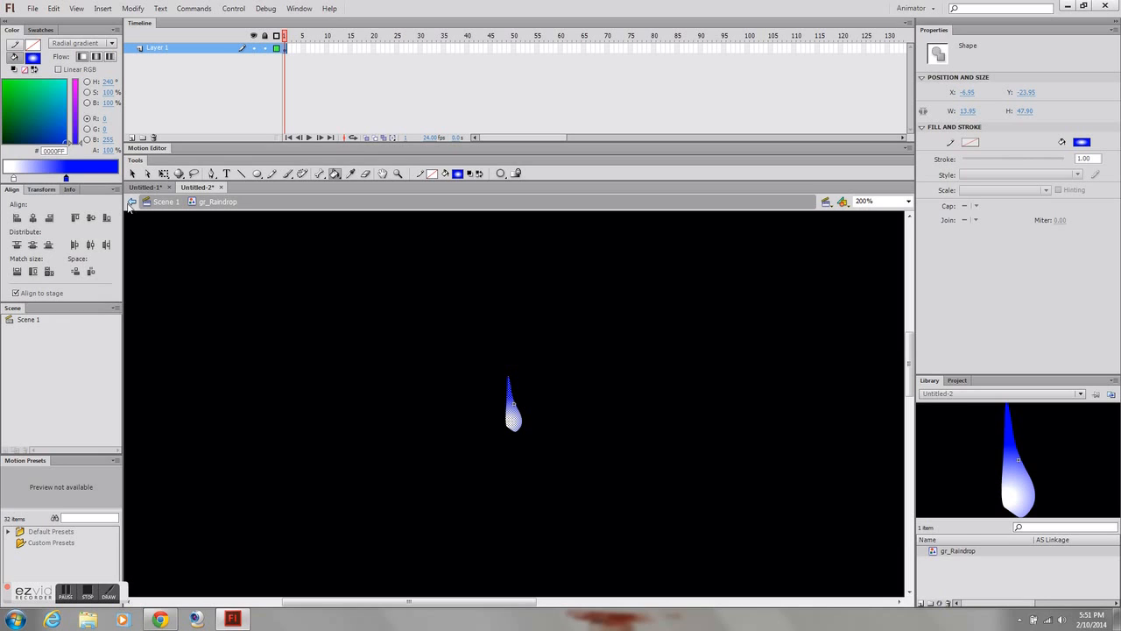
left_click_drag(65, 178, 50, 178)
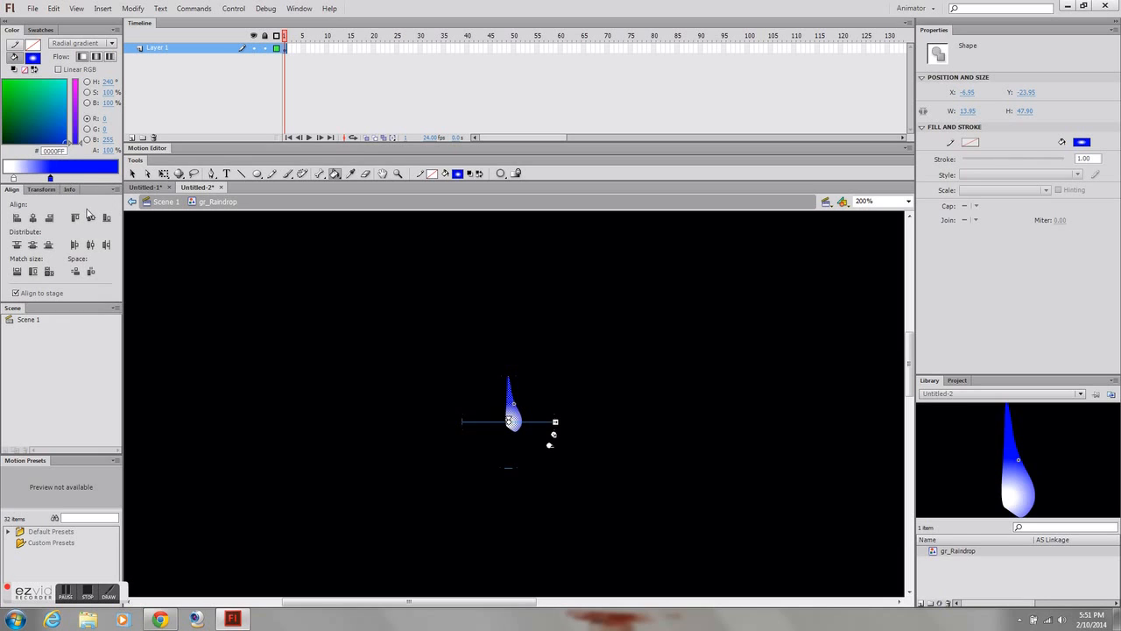
left_click(514, 409)
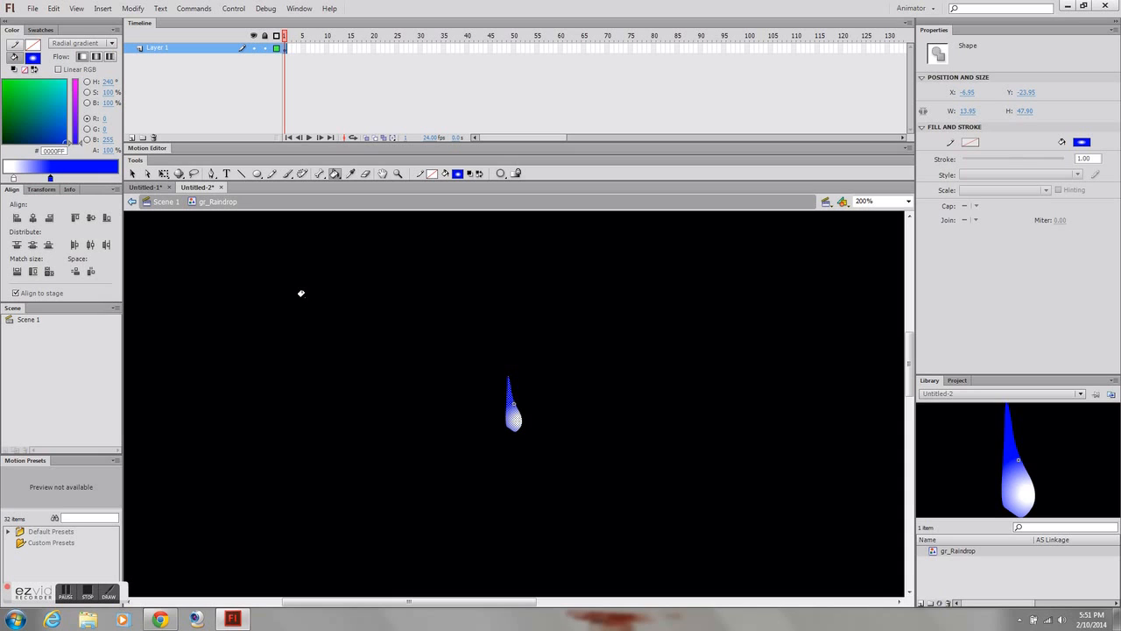
left_click(157, 202)
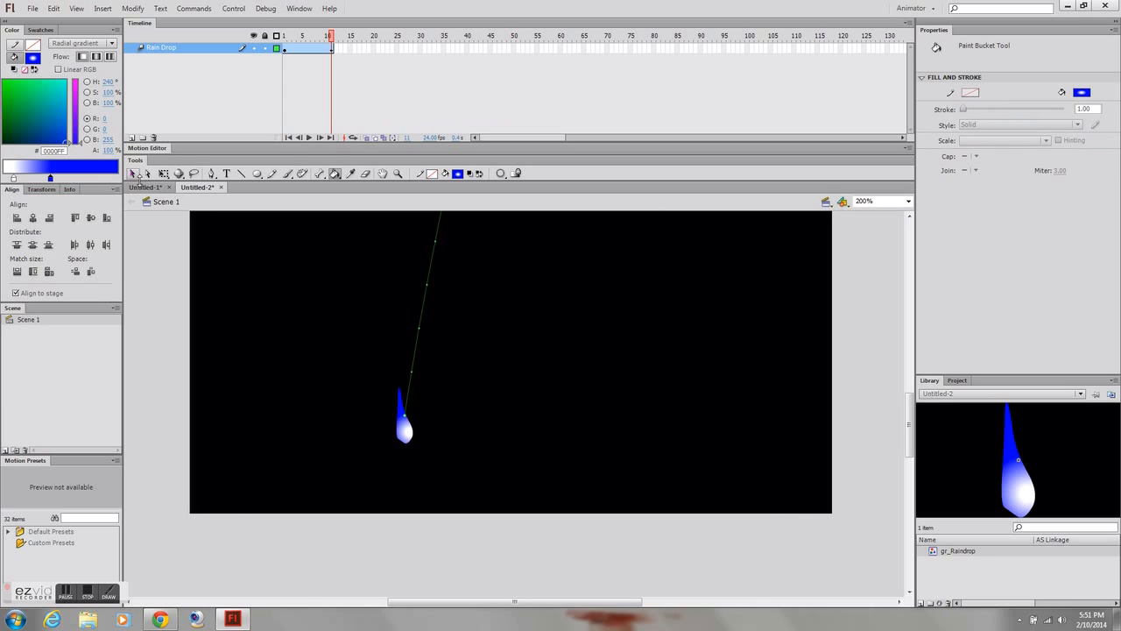
Add a new layer above Rain Drop and name it Ripple Effect
left_click(132, 174)
left_click_drag(506, 333, 530, 345)
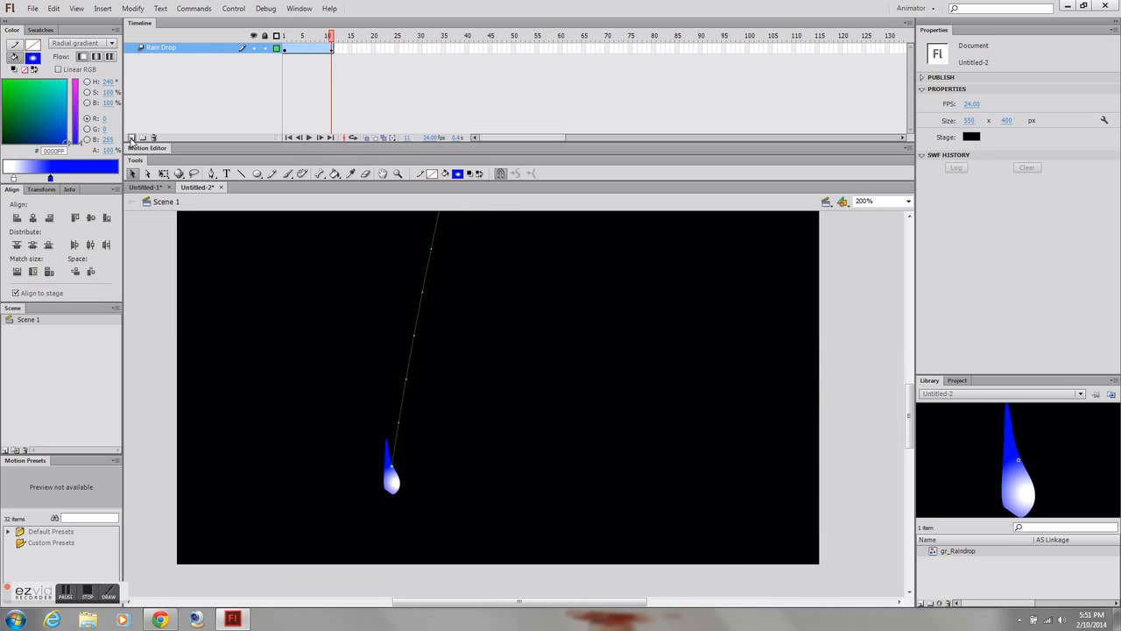
left_click(131, 139)
double_click(156, 49)
type("Rip")
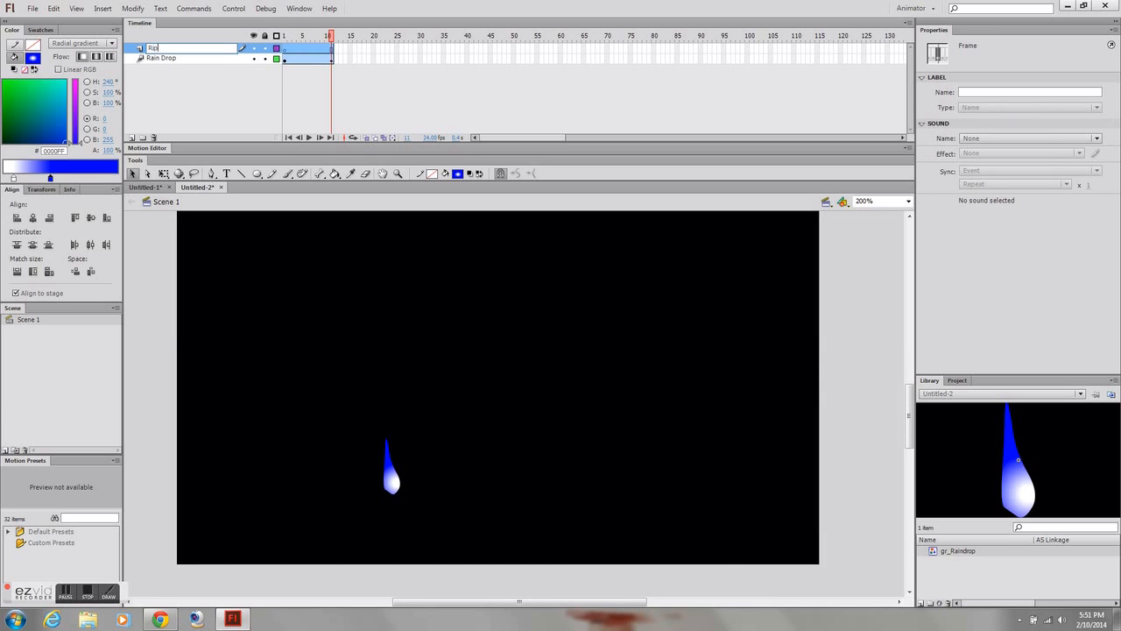
type("ple Effect")
key("Return")
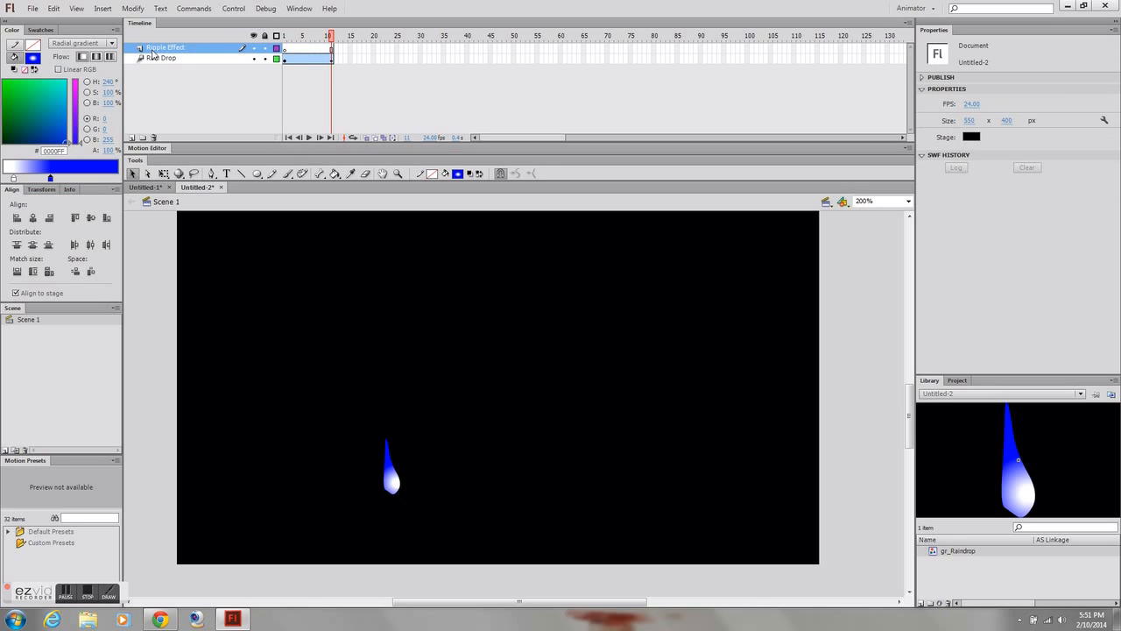
Add another layer above Ripple Effect and name it Splash
left_click(132, 138)
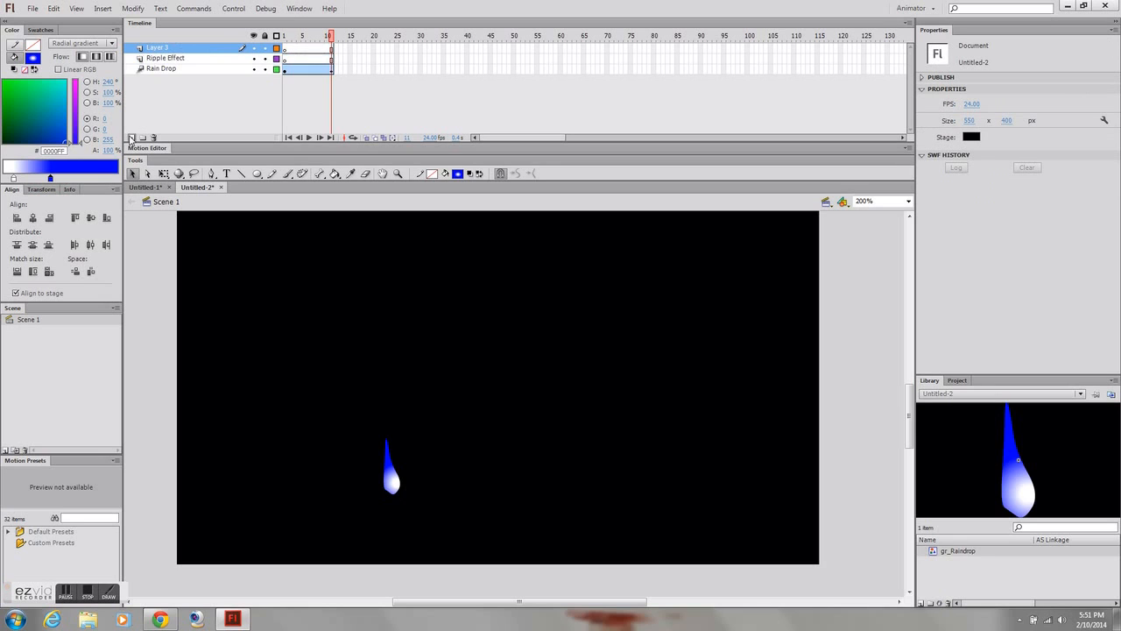
double_click(160, 50)
type("Splash")
key("Return")
Select frame 12 of the Ripple Effect layer and turn on onion skinning
left_click(337, 60)
left_click(338, 63)
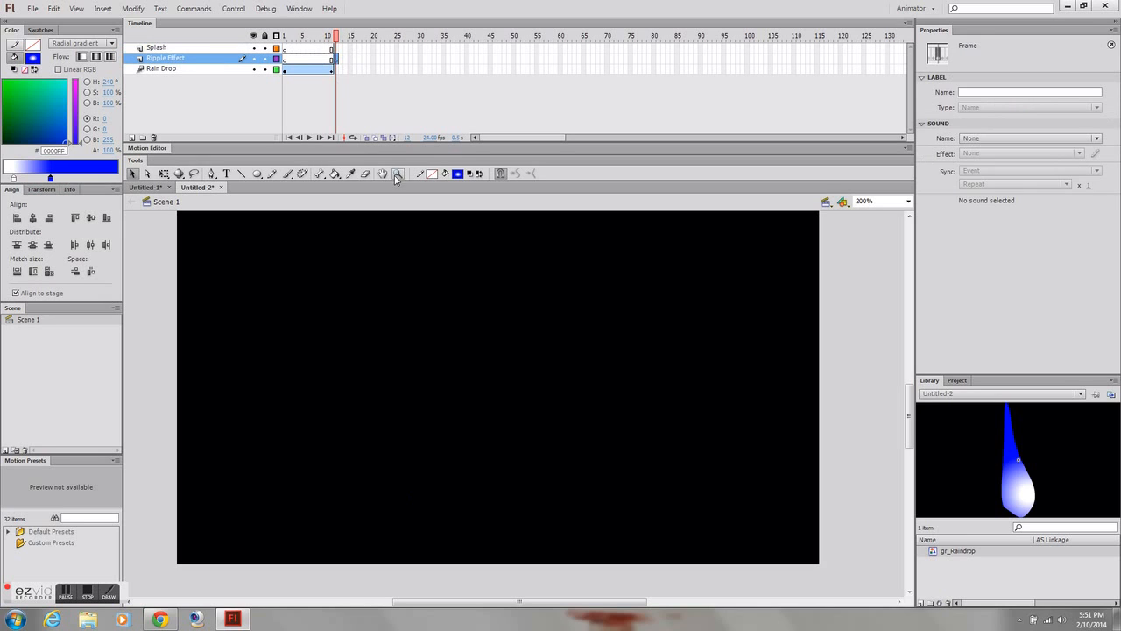
left_click(366, 138)
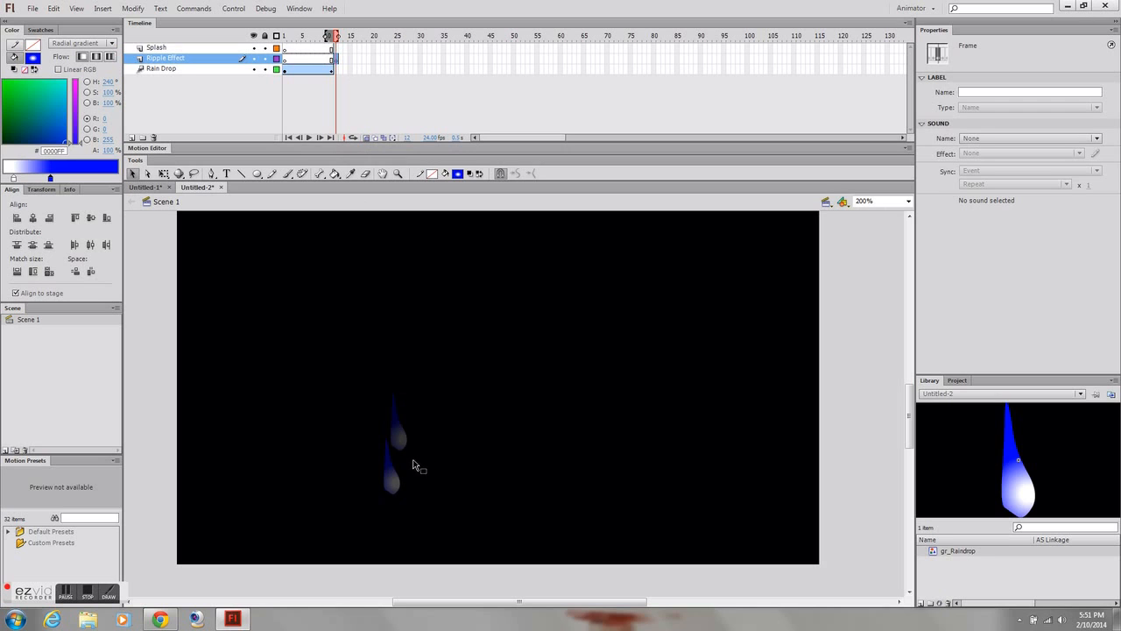
With the Brush tool and solid fill #0066FF, paint a small oval ripple directly beneath the drop on frame 12 of Ripple Effect
left_click(287, 173)
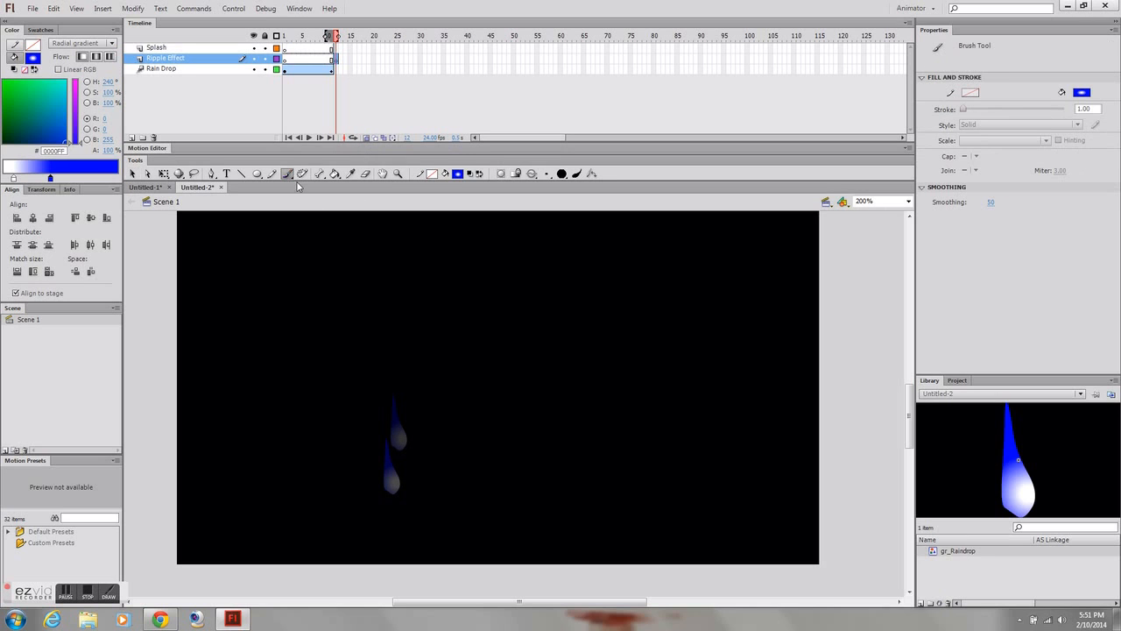
left_click(457, 174)
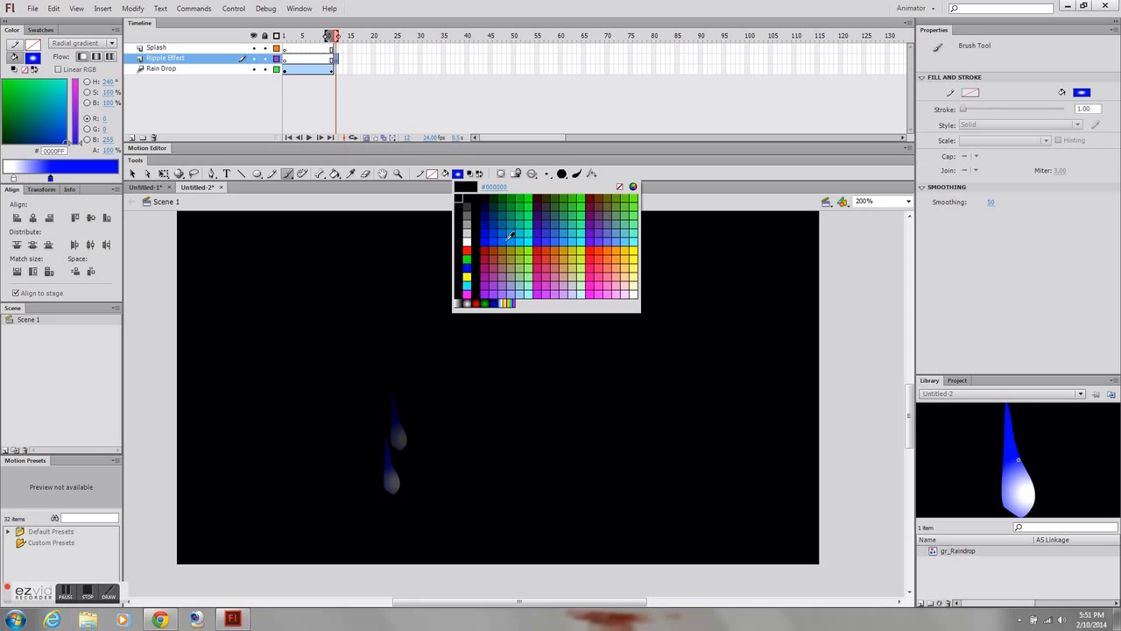
left_click(507, 234)
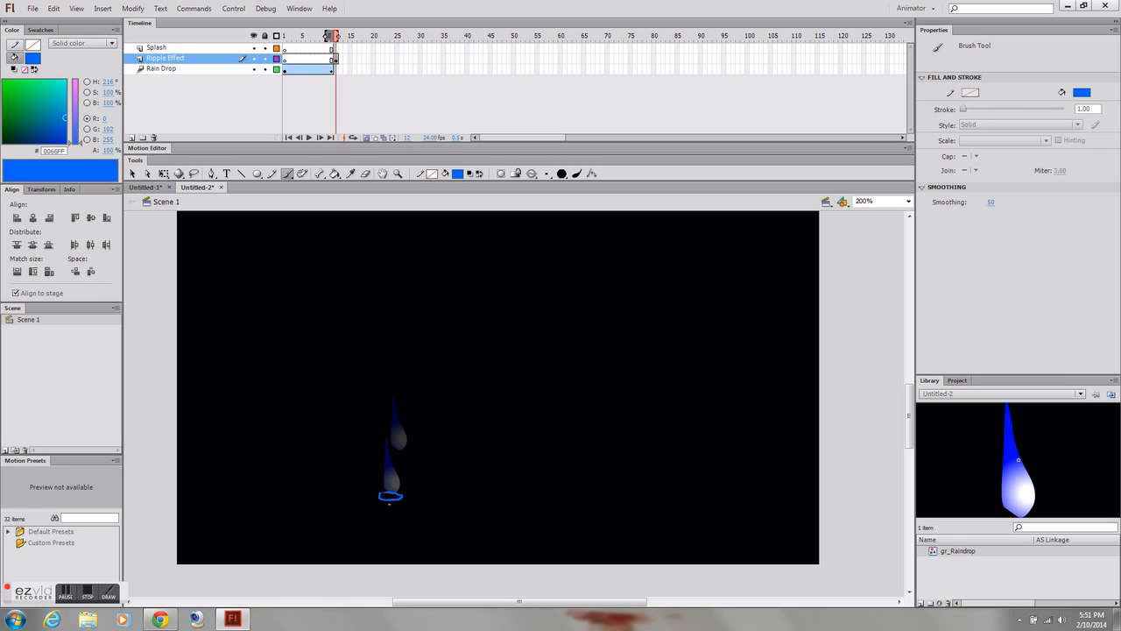
Add keyframes 13 to 17 on Ripple Effect and paint a slightly larger ripple ring on each, using the onion skin as guide
key("period")
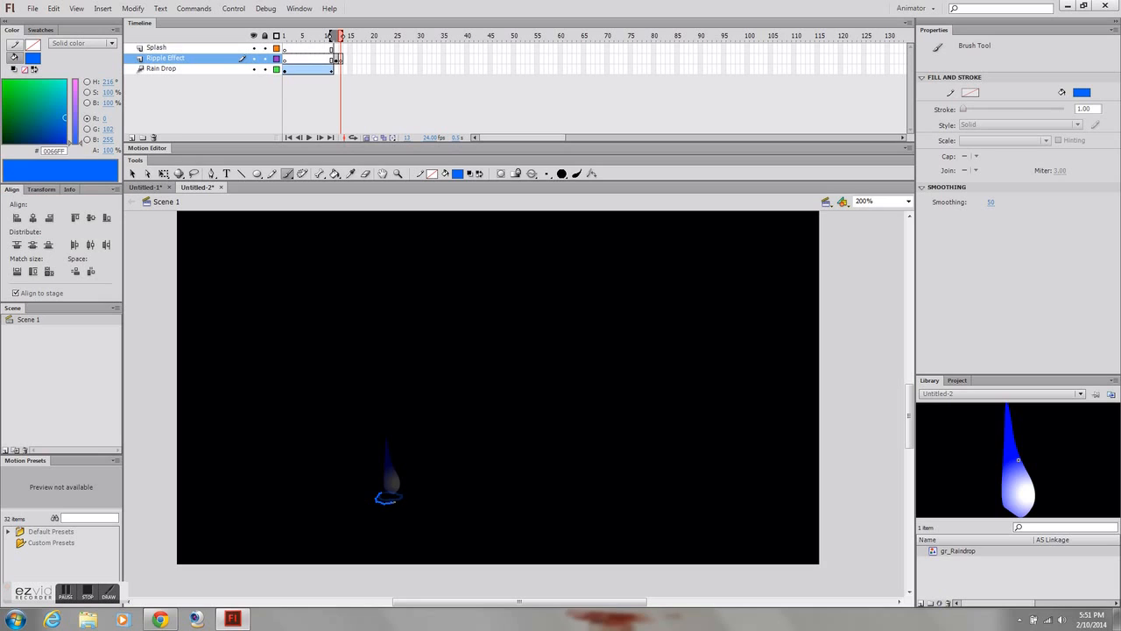
key("F6")
key("F6")
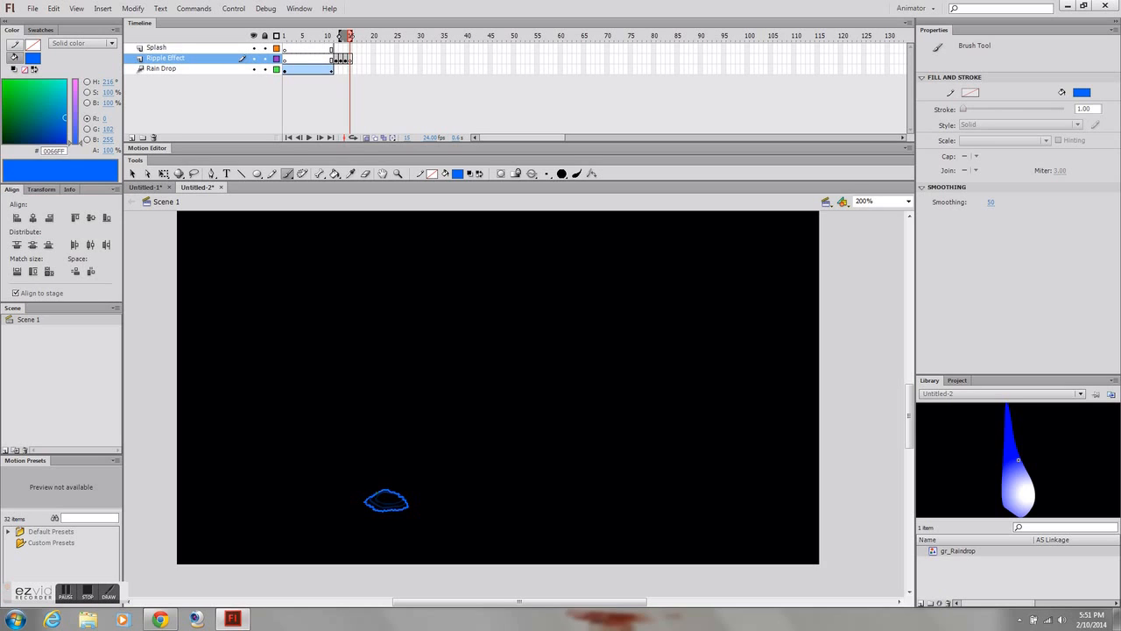
key("F6")
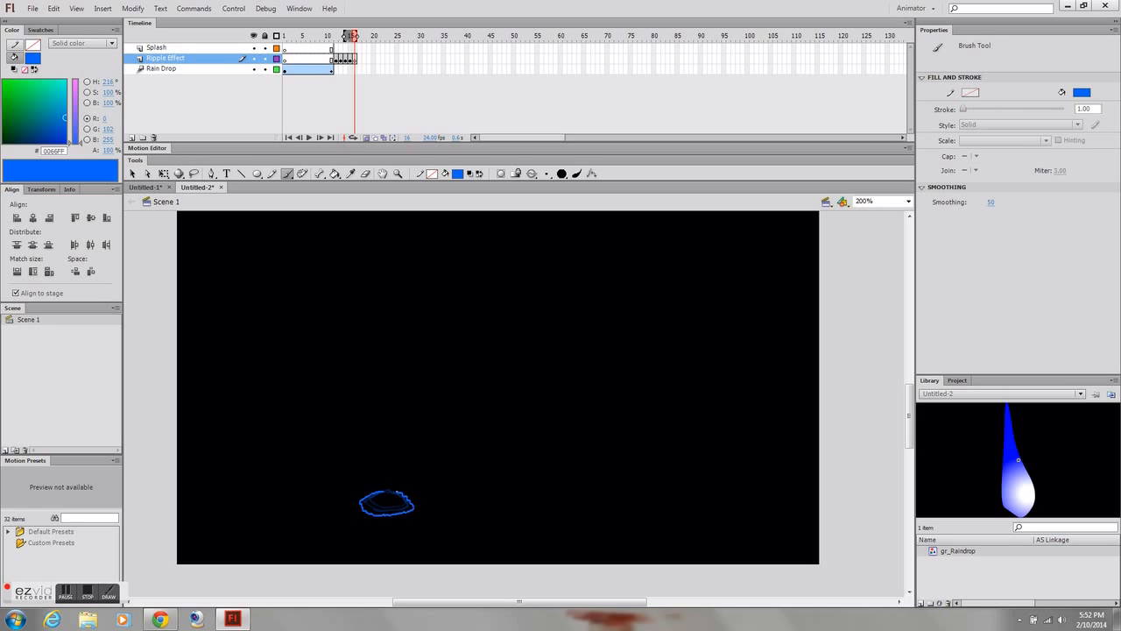
key("F6")
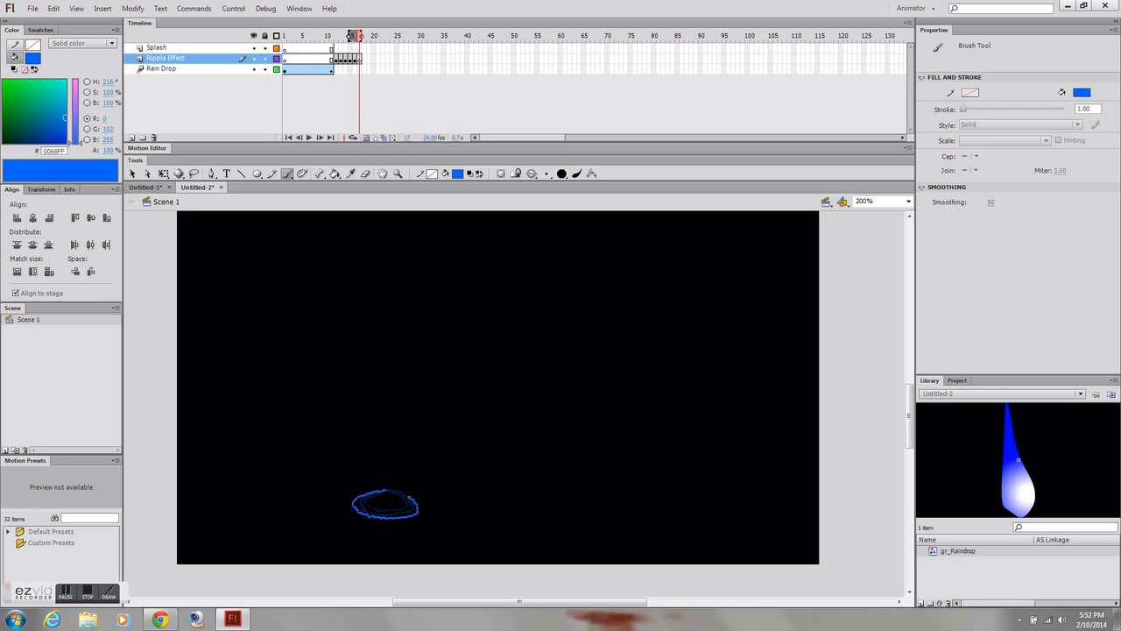
Continue the widening ripple with a larger hand-painted ring on each of frames 18 to 20
key("F7")
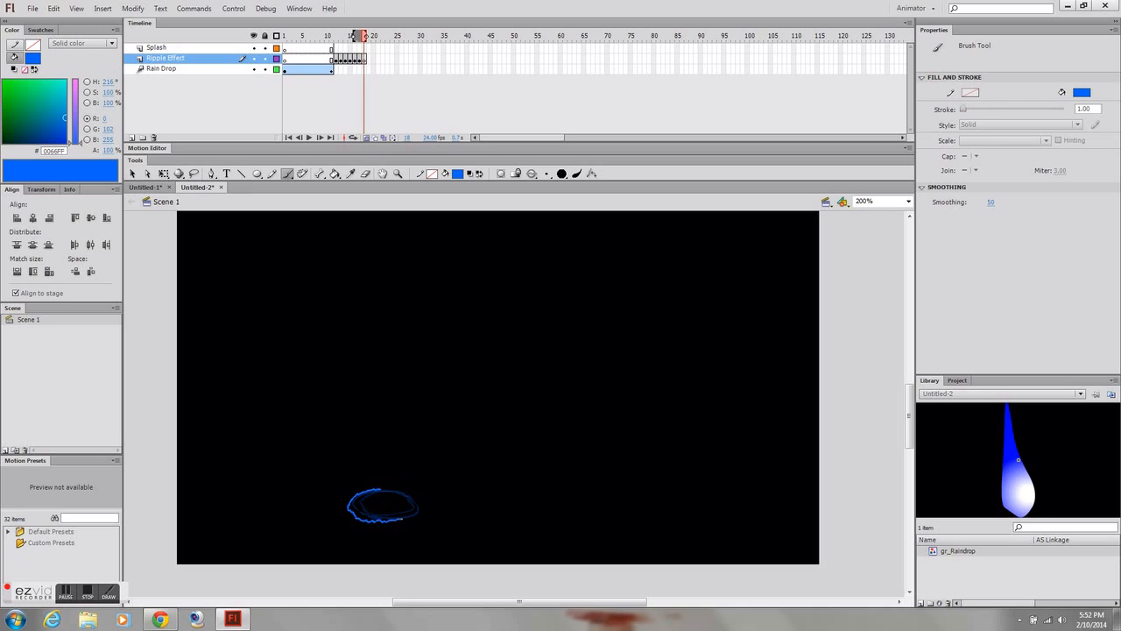
left_click_drag(396, 489, 381, 488)
key("F7")
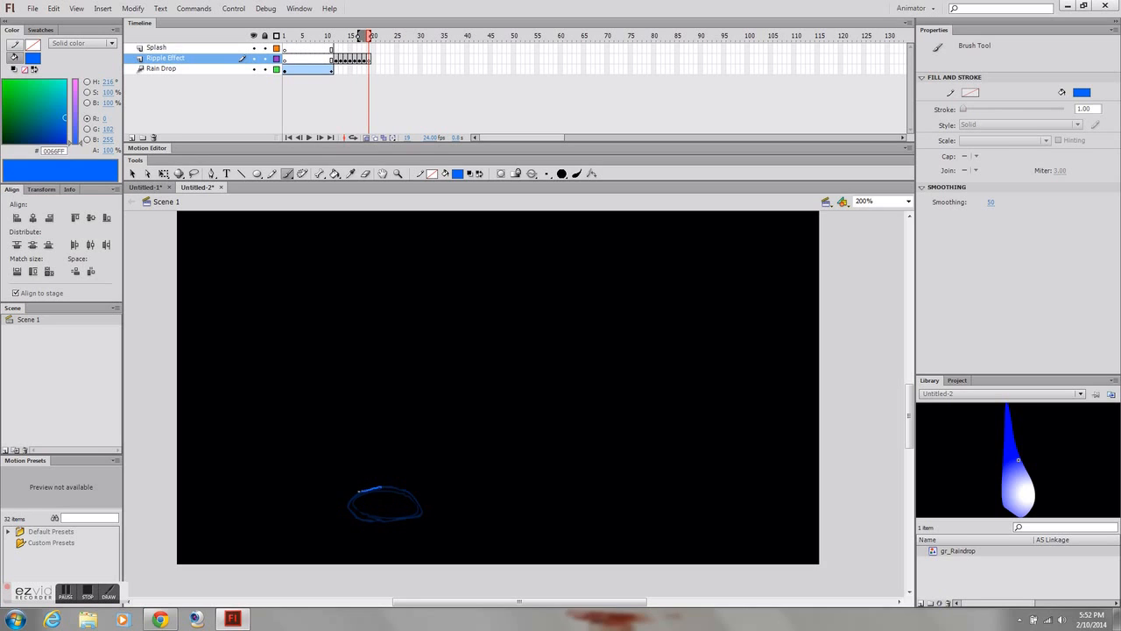
mouse_move(358, 523)
left_mouse_down()
mouse_move(425, 511)
mouse_move(400, 486)
mouse_move(340, 498)
mouse_move(340, 516)
mouse_move(356, 526)
mouse_move(425, 521)
mouse_move(425, 507)
mouse_move(407, 488)
mouse_move(345, 493)
left_mouse_up()
key("F6")
Break the expanding ripple into wider dashed outlines from frame 21 on, thinning to scattered dots by frame 24
key("F7")
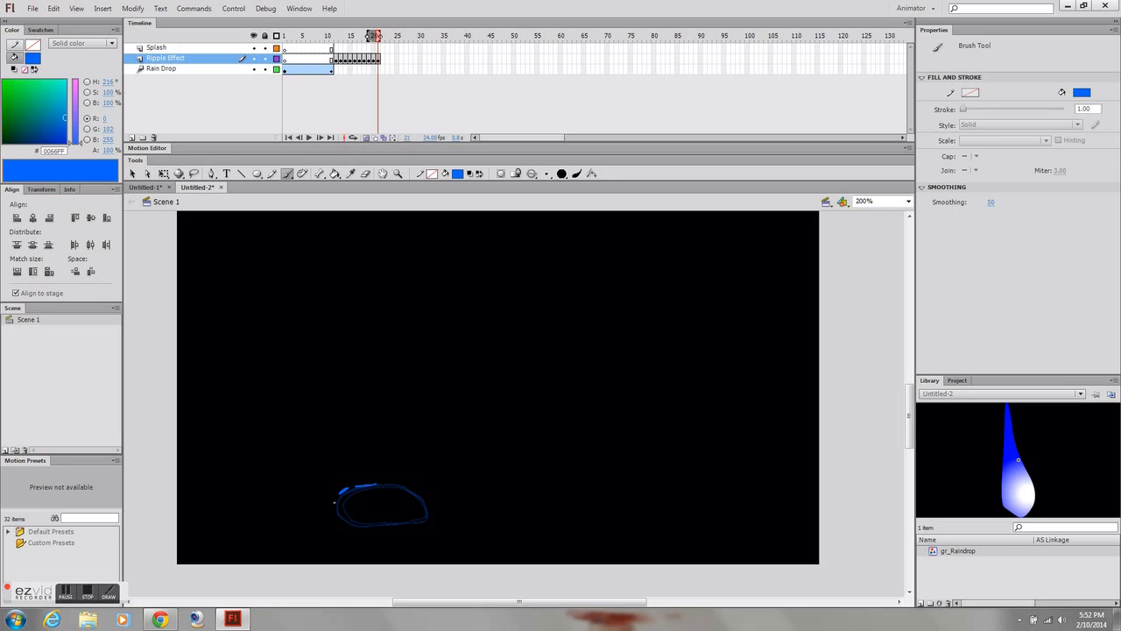
mouse_move(336, 522)
left_mouse_down()
mouse_move(380, 531)
mouse_move(430, 520)
mouse_move(430, 496)
mouse_move(383, 481)
left_mouse_up()
key("F7")
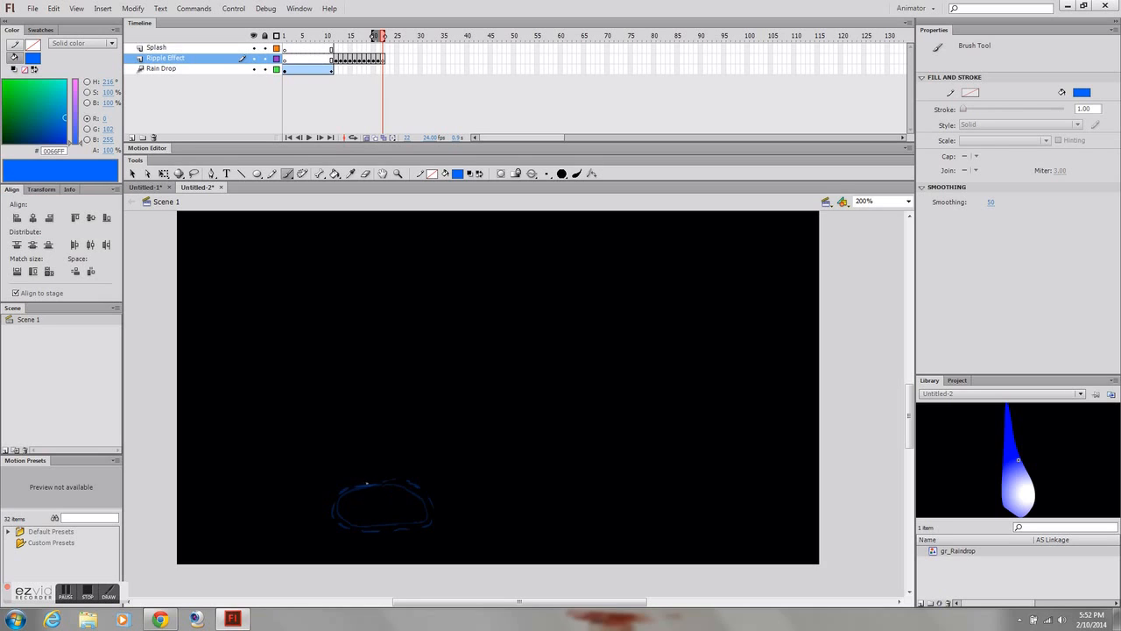
left_click_drag(362, 482, 335, 495)
left_click_drag(325, 518, 330, 527)
key("F7")
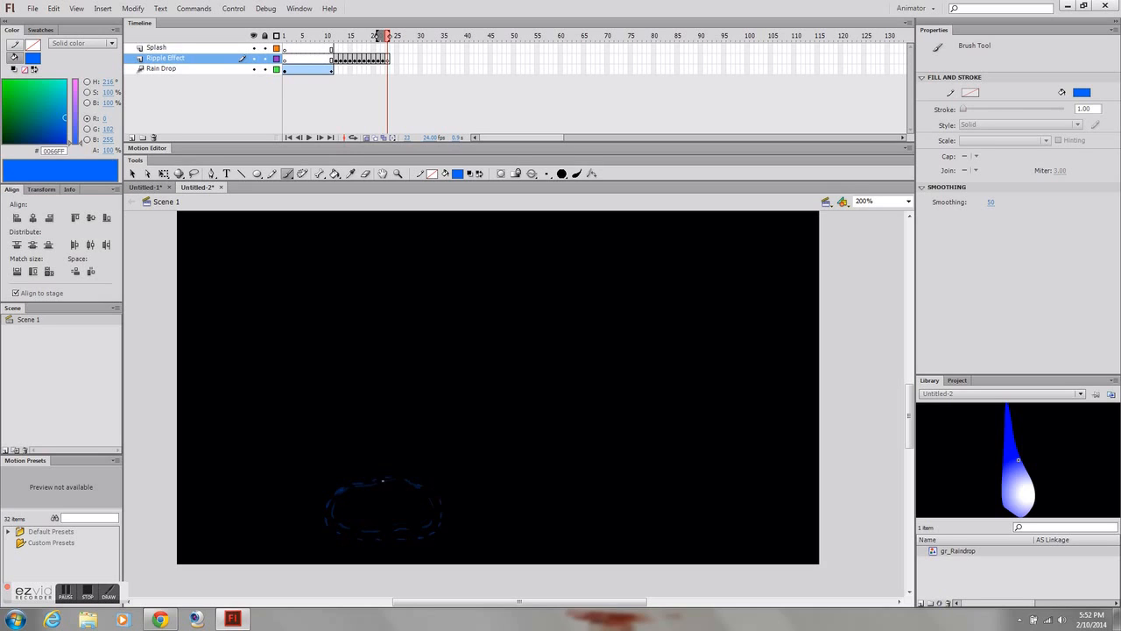
left_click_drag(372, 479, 356, 480)
key("F6")
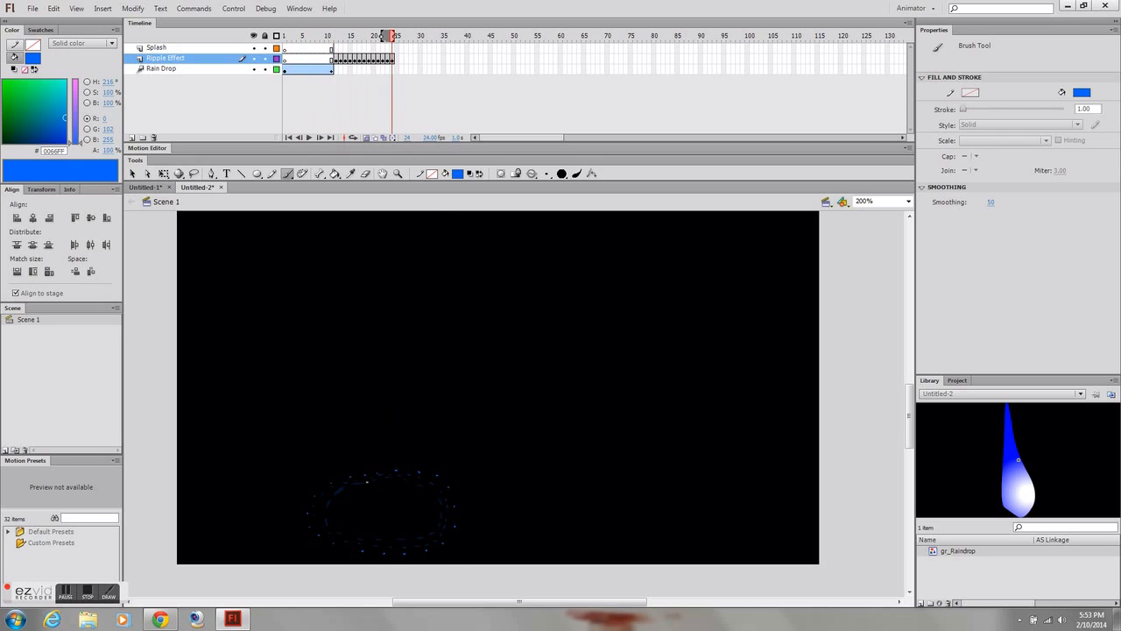
Scrub and play back the timeline to check the ripple animation
left_click_drag(383, 36, 386, 36)
key("Return")
key("Return")
On frame 12 of the Splash layer, paint small blue droplets shooting up and outward on both sides of the ripple
left_click(175, 49)
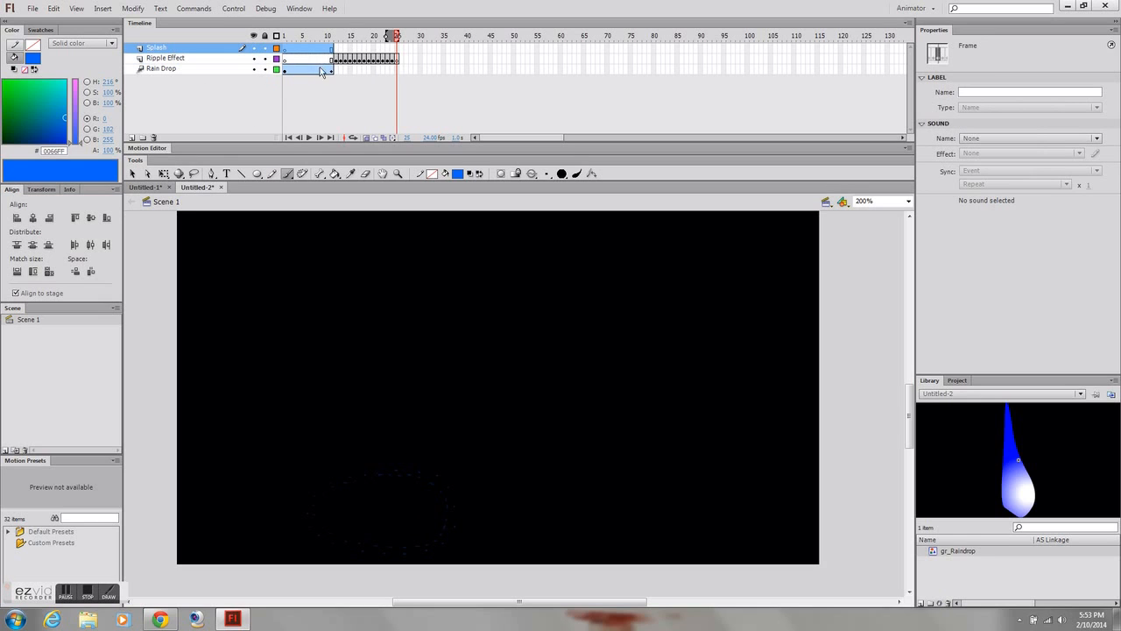
left_click(336, 37)
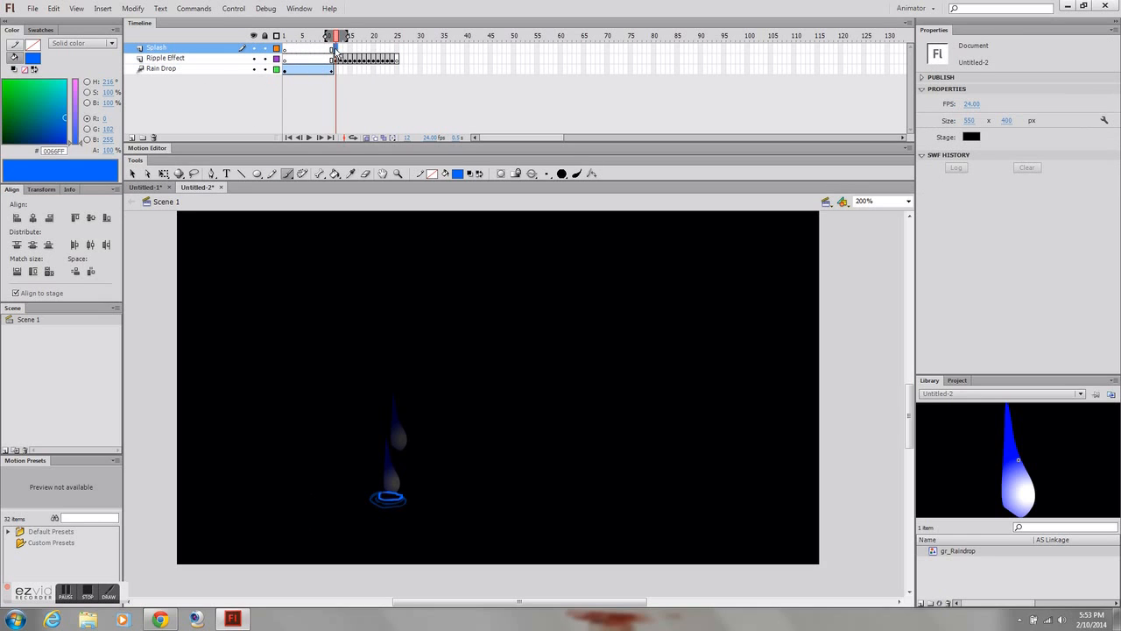
left_click(336, 51)
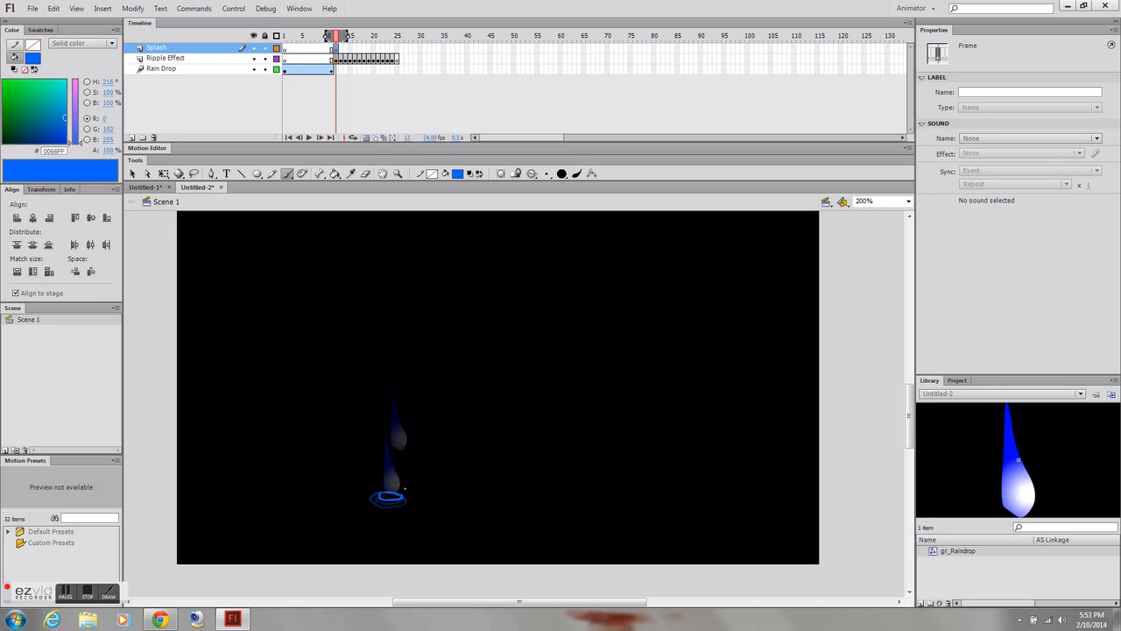
left_click_drag(410, 480, 407, 487)
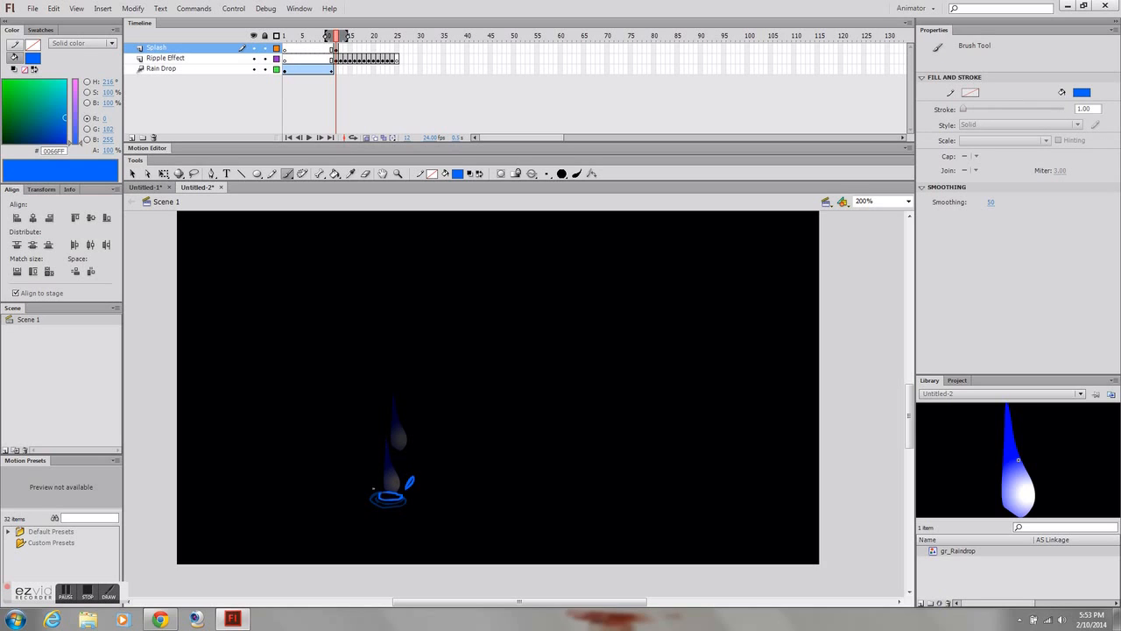
left_click_drag(361, 475, 373, 488)
left_click_drag(419, 491, 374, 496)
Add Splash frames 13 and 14 and paint the droplets progressively farther outward on both sides of the ripple
key("F7")
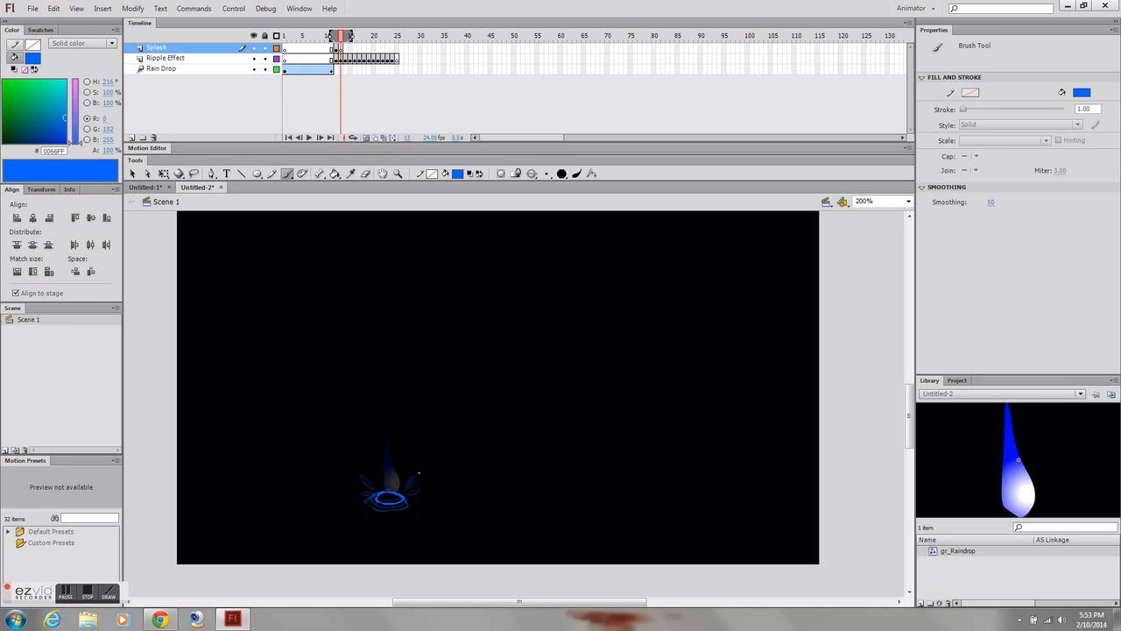
left_click_drag(428, 466, 419, 473)
left_click_drag(349, 469, 357, 473)
left_click_drag(356, 485, 363, 490)
key(".")
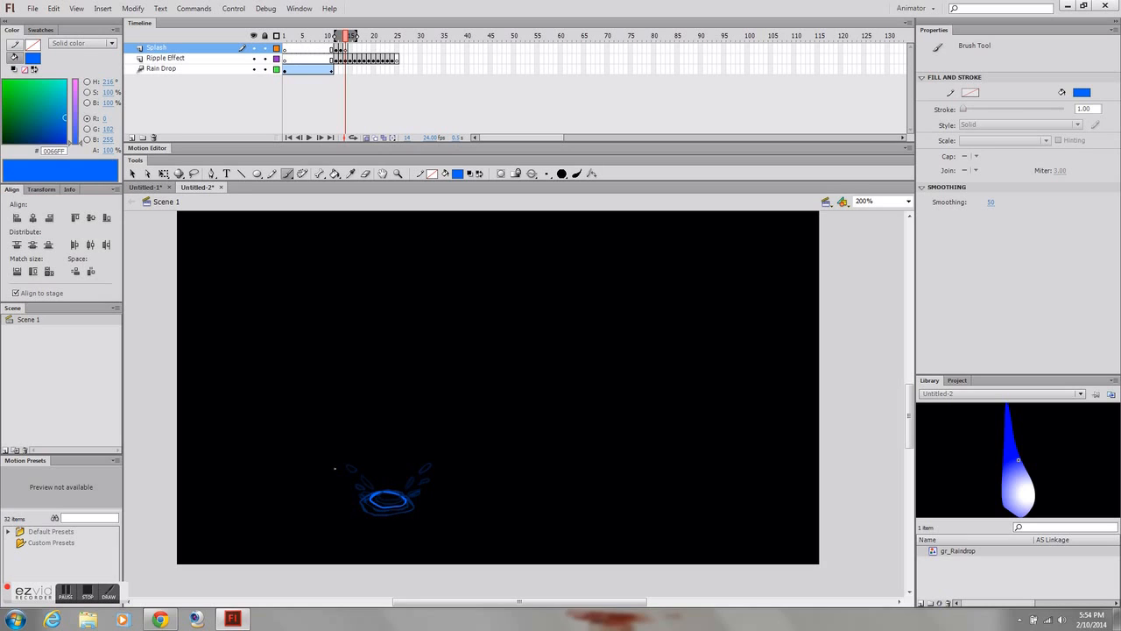
left_click_drag(333, 465, 348, 483)
left_click_drag(349, 494, 357, 496)
left_click_drag(453, 462, 442, 465)
left_click_drag(445, 476, 430, 479)
Add Splash frames 15 and 16 and paint the droplets farther out, arcing downward on both sides
key("period")
left_click_drag(310, 477, 307, 483)
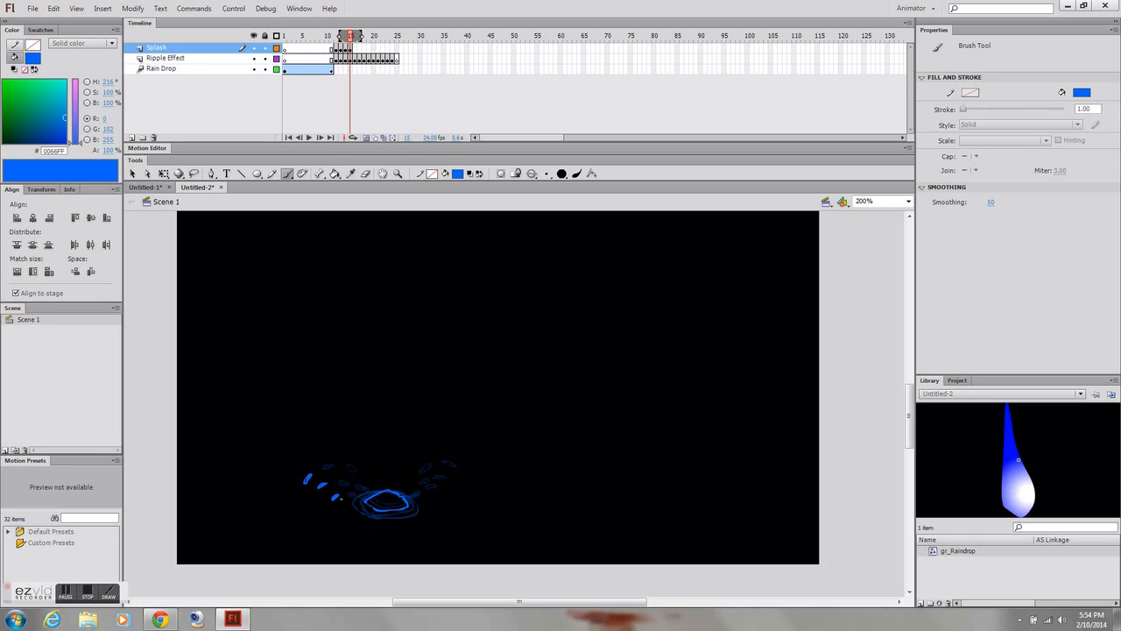
mouse_move(460, 473)
left_mouse_down()
mouse_move(468, 483)
mouse_move(429, 484)
left_mouse_up()
key("F7")
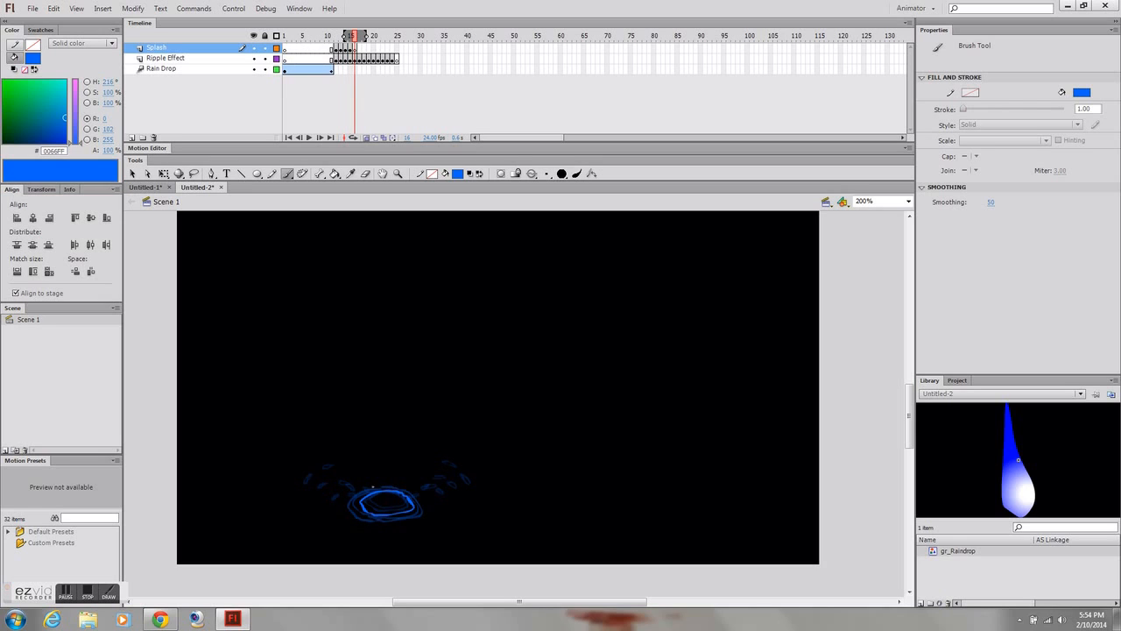
left_click_drag(288, 500, 293, 496)
left_click_drag(320, 503, 319, 485)
mouse_move(475, 496)
left_mouse_down()
mouse_move(478, 507)
mouse_move(473, 495)
mouse_move(459, 503)
left_mouse_up()
Paint the falling droplets shrinking away on Splash frames 17 to 20, ending with a blank frame 21
key("period")
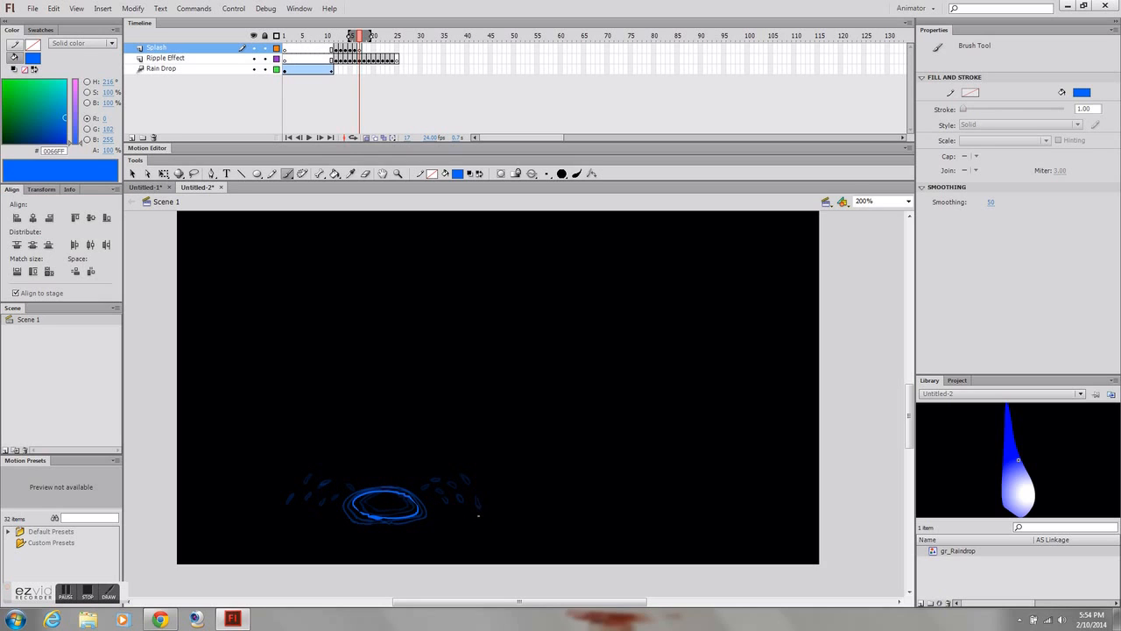
left_click_drag(478, 518, 480, 516)
left_click_drag(462, 517, 462, 519)
key("F7")
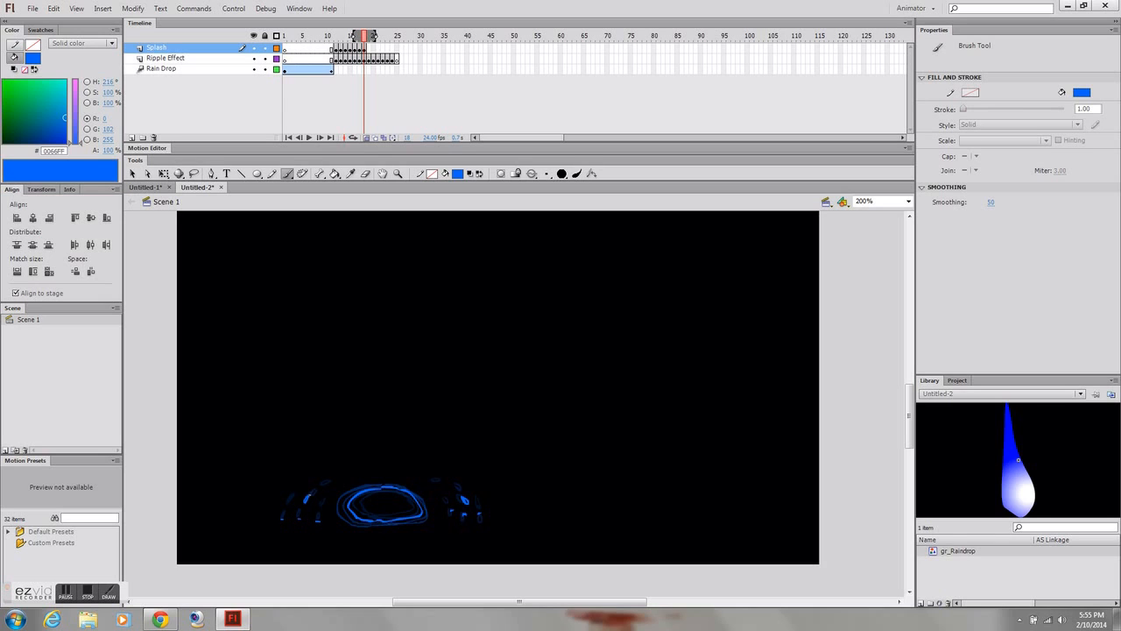
key("period")
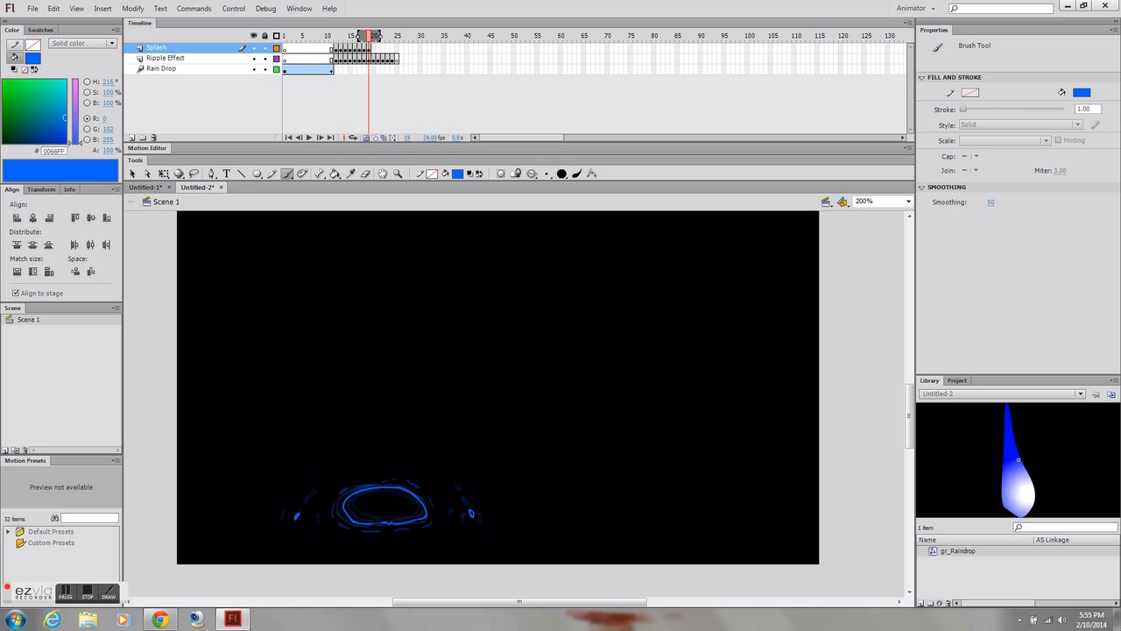
key("period")
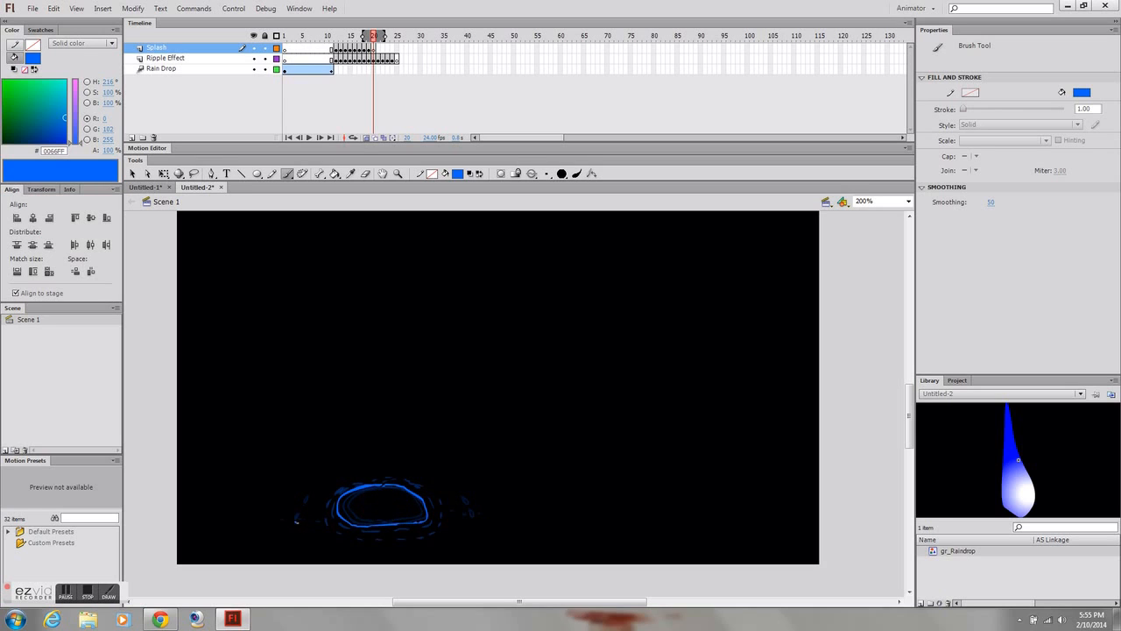
key("period")
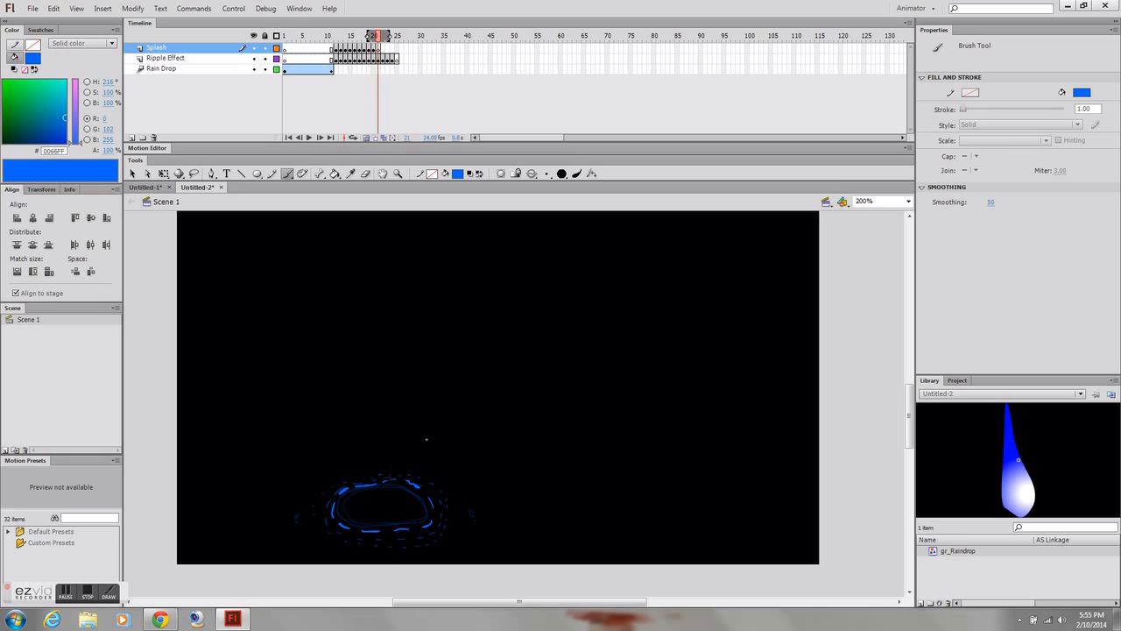
Play back the timeline to check the splash together with the ripple
key("Return")
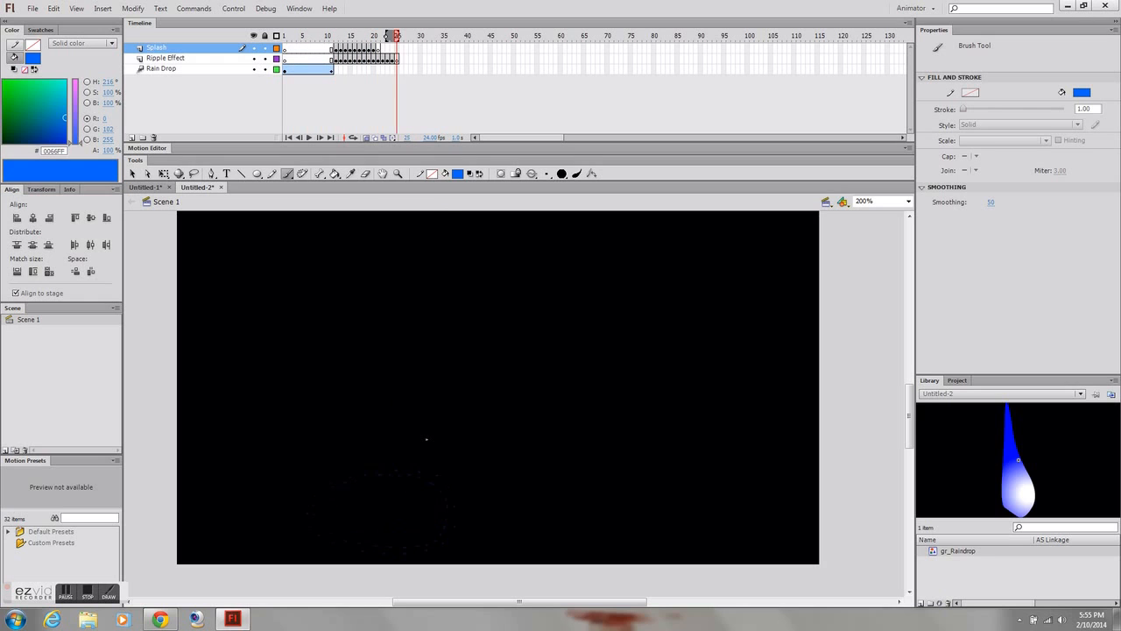
key("Return")
key("Return")
Copy the Ripple Effect layer, paste it above the original, and rename the copy Ripple Effect 2
left_click(182, 57)
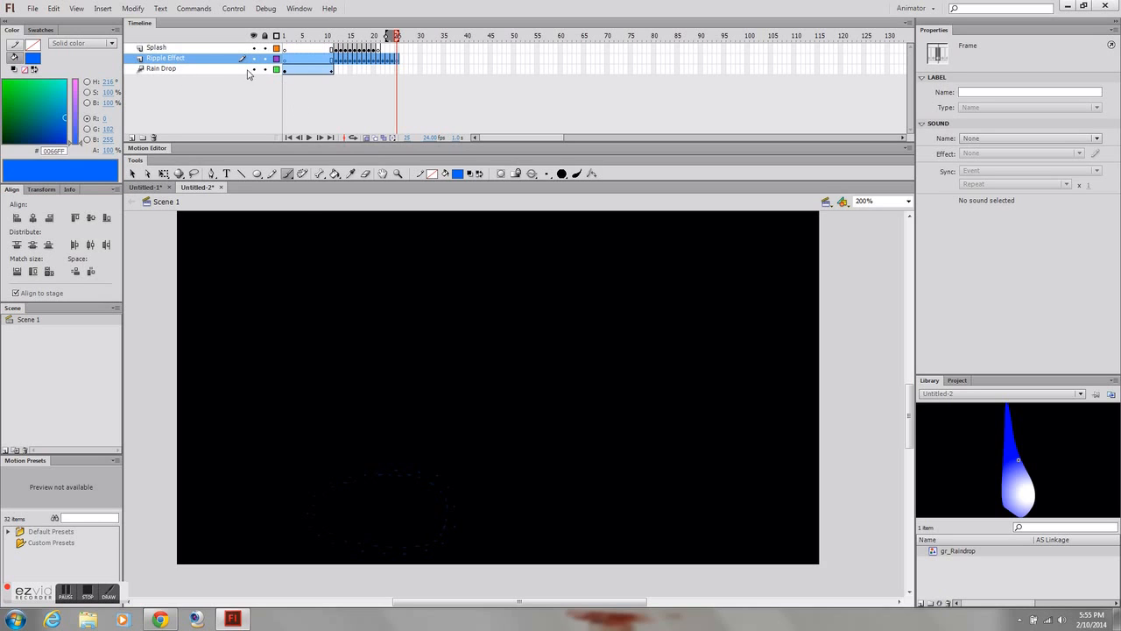
right_click(178, 58)
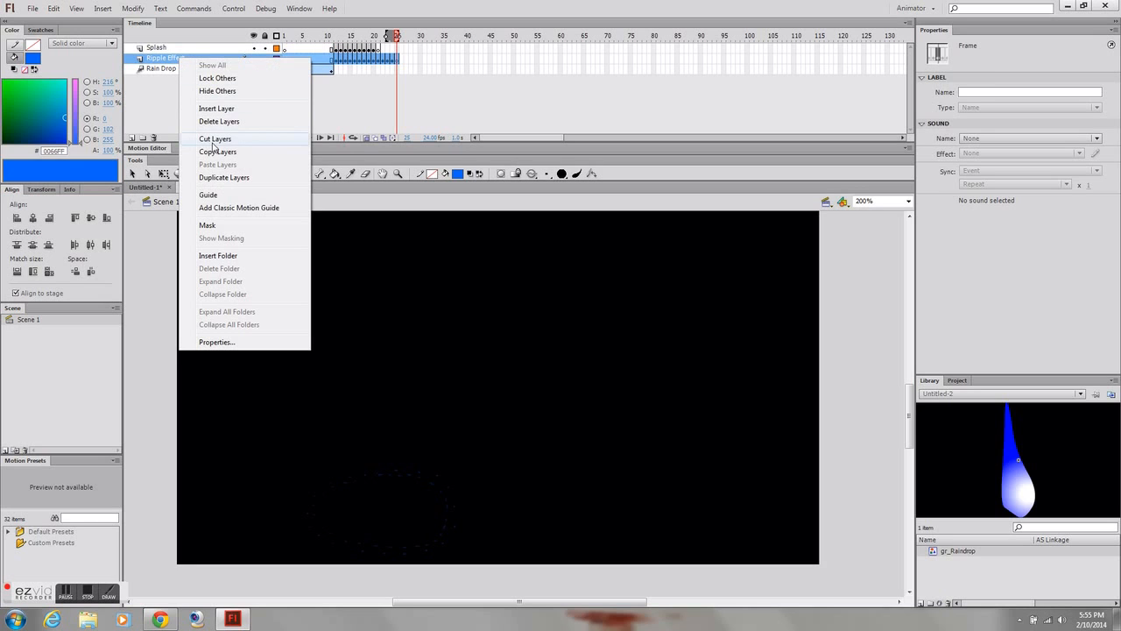
left_click(213, 155)
right_click(178, 62)
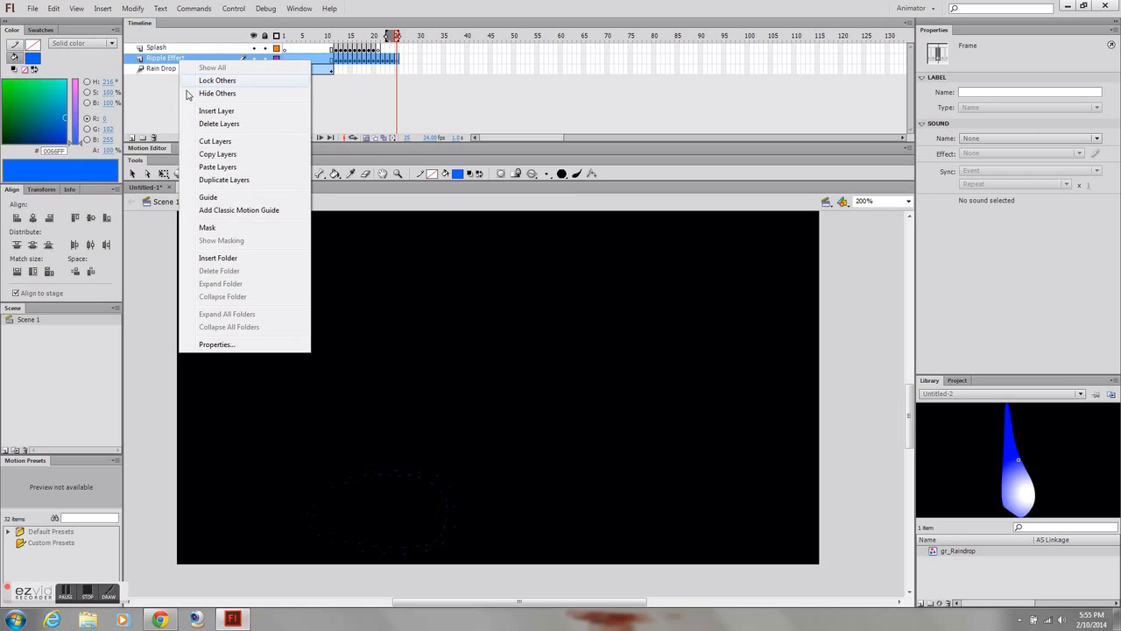
left_click(219, 167)
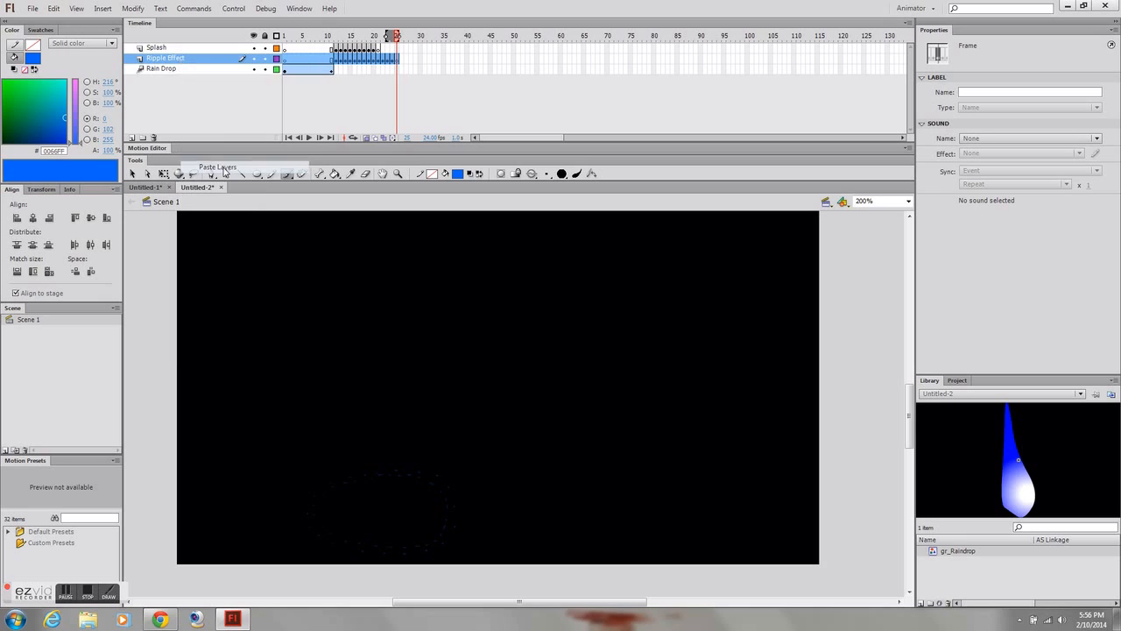
double_click(186, 58)
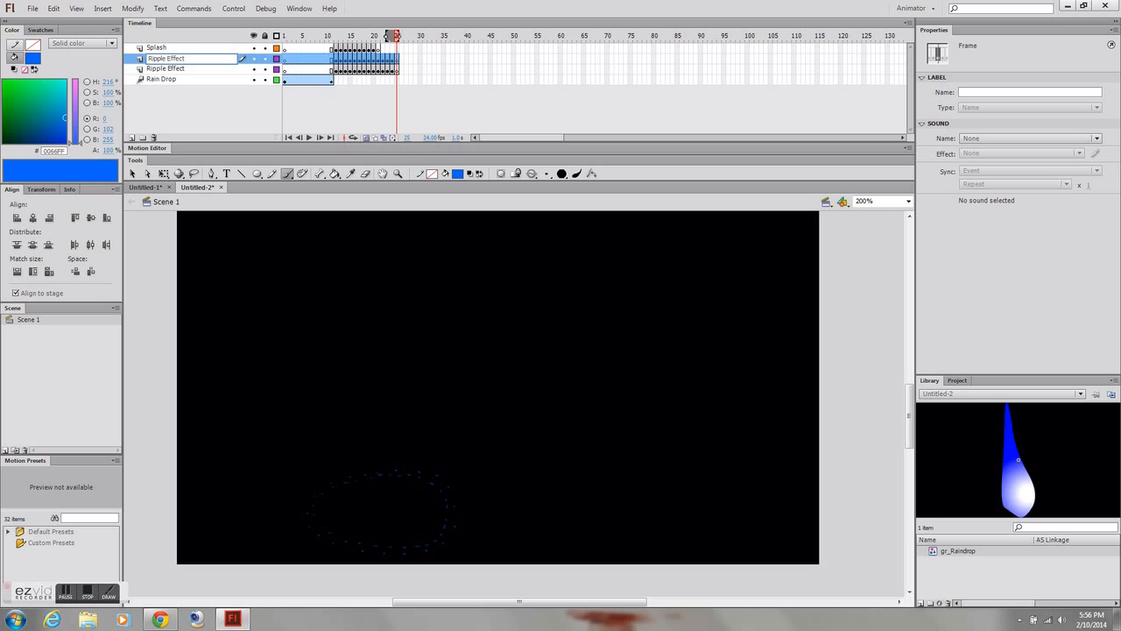
key("Return")
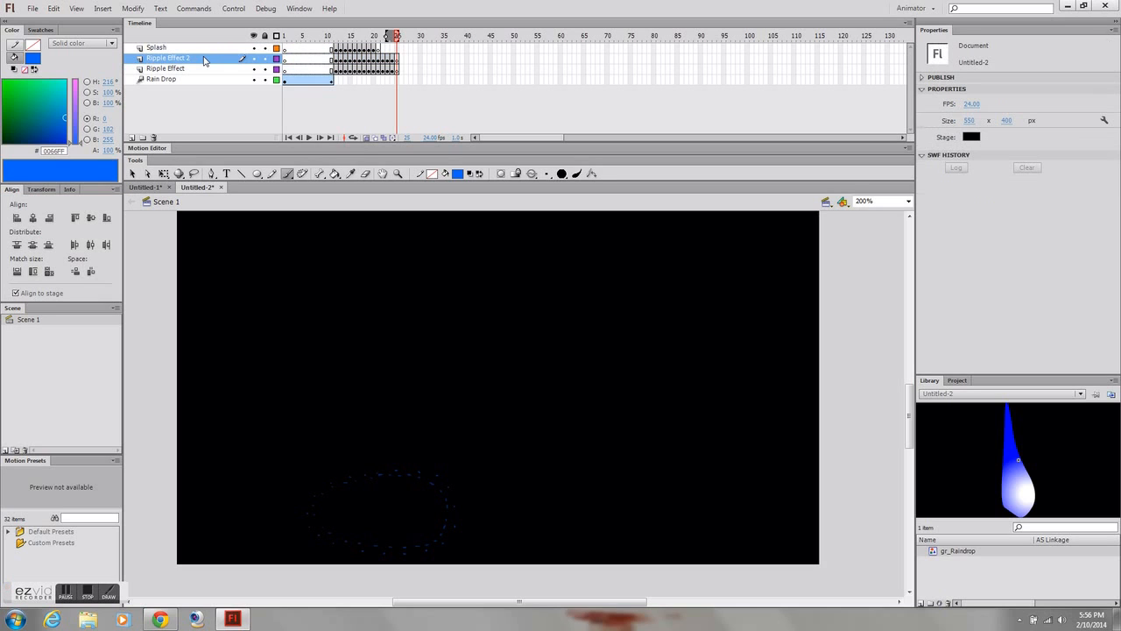
Shift the painted keyframes of Ripple Effect 2 one frame later so they start at frame 13
left_click(336, 61)
mouse_move(336, 60)
left_mouse_down()
mouse_move(398, 62)
mouse_move(338, 61)
mouse_move(351, 61)
left_mouse_up()
left_click(343, 62)
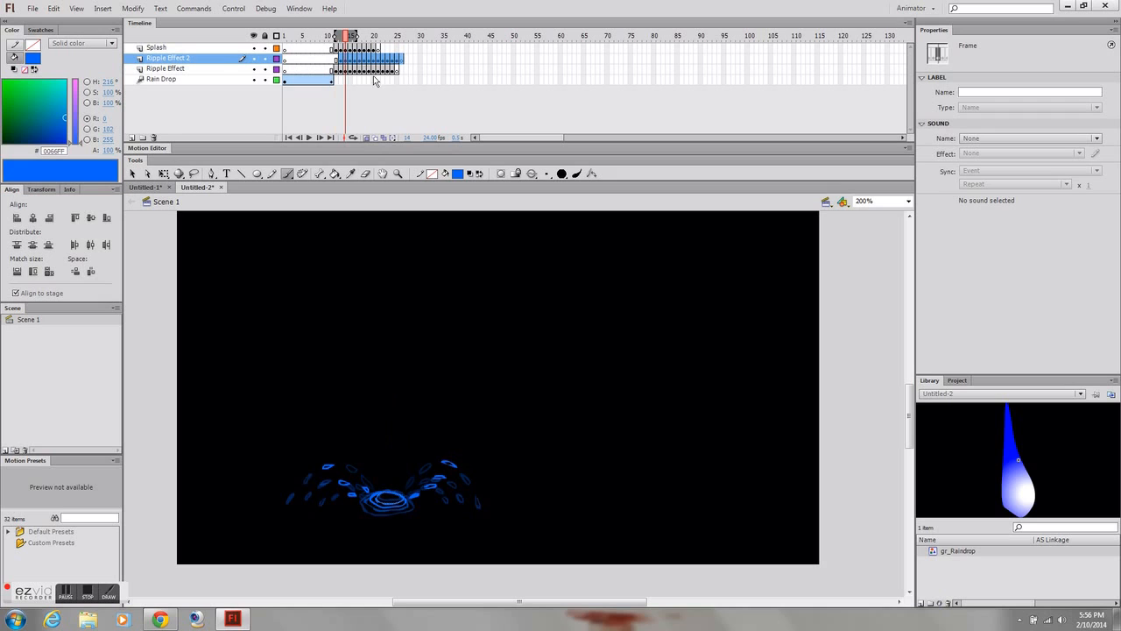
Play the animation from before the splash to review the doubled ripple
left_click(318, 51)
left_click(294, 51)
key("Return")
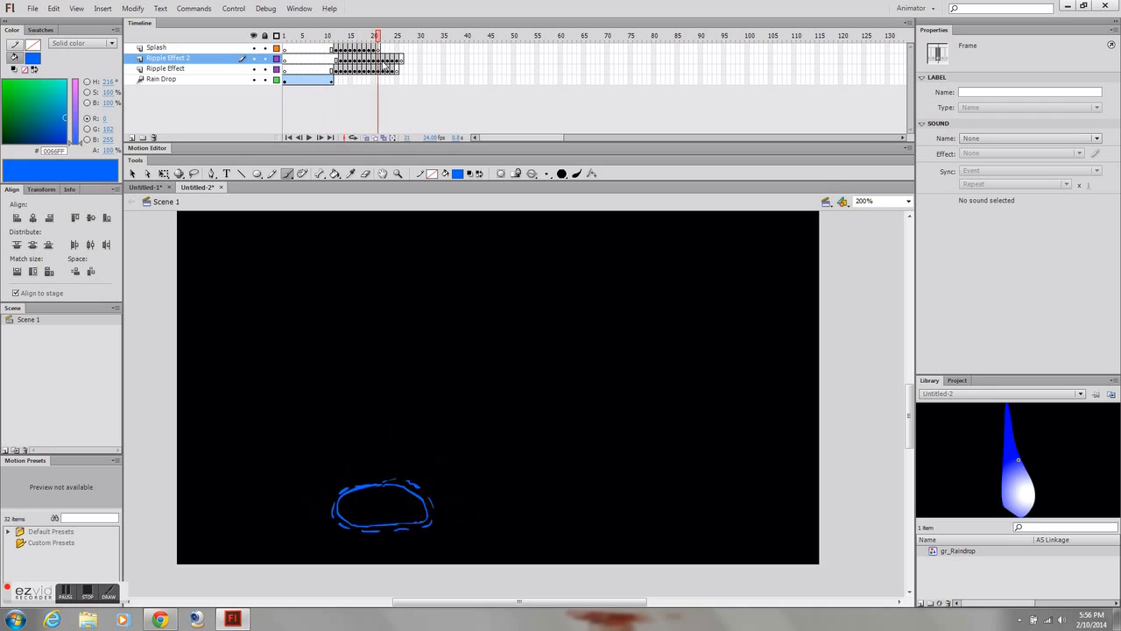
Shift the painted keyframes of Ripple Effect 2 later by single frames until they start at frame 15, playing back after each move
key("Return")
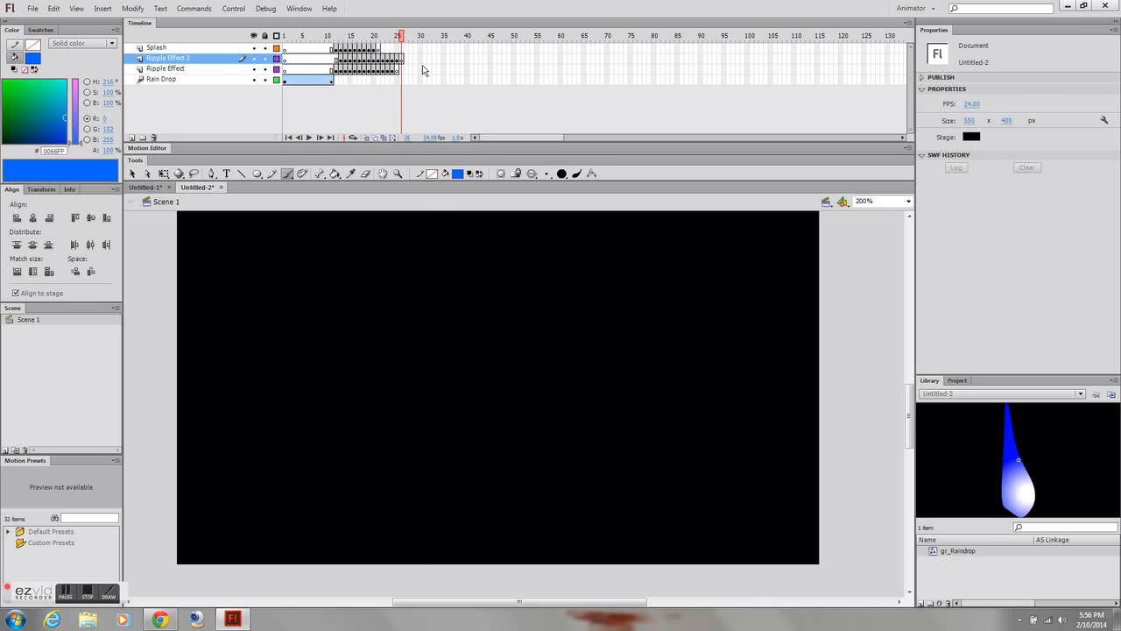
left_click_drag(341, 58, 394, 59)
left_click(403, 61)
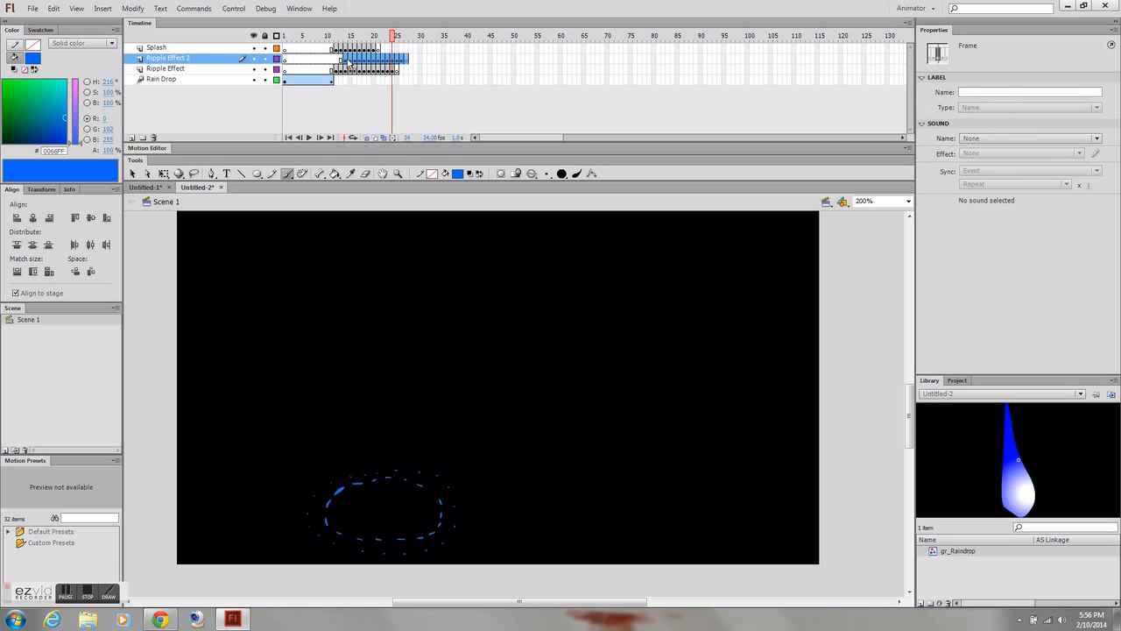
key("Return")
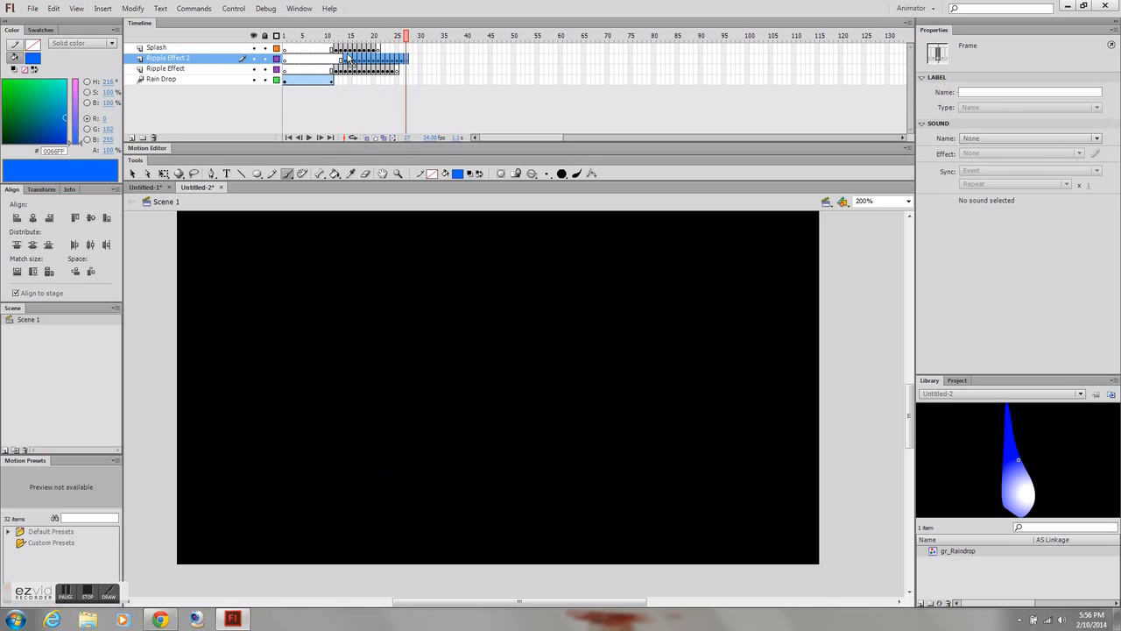
key("Return")
left_click_drag(344, 60, 350, 60)
key("Return")
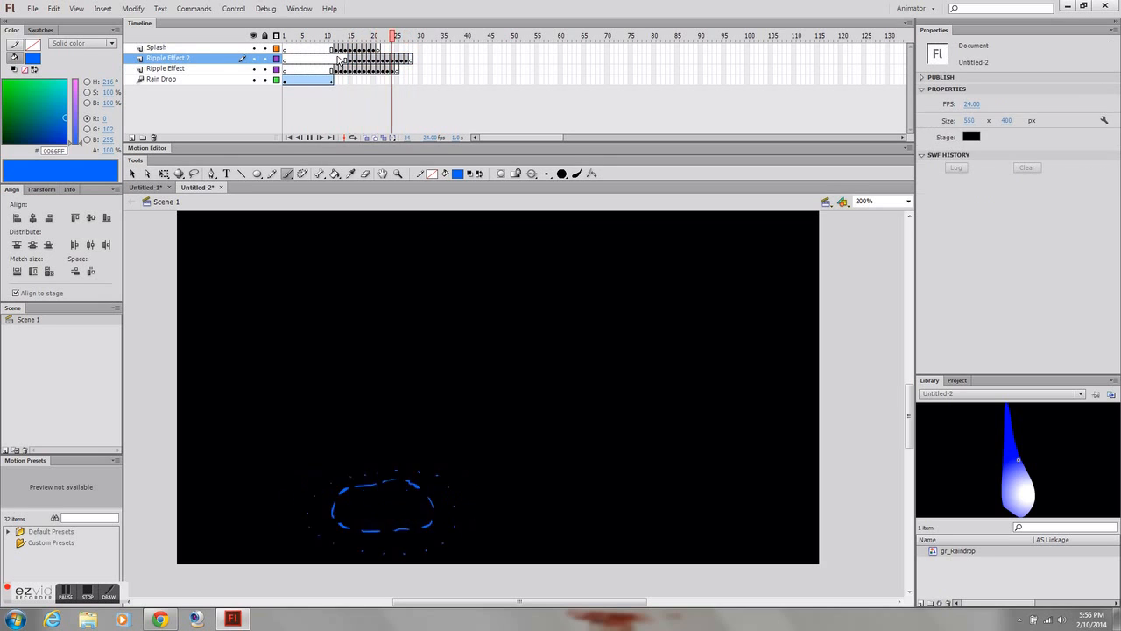
key("Return")
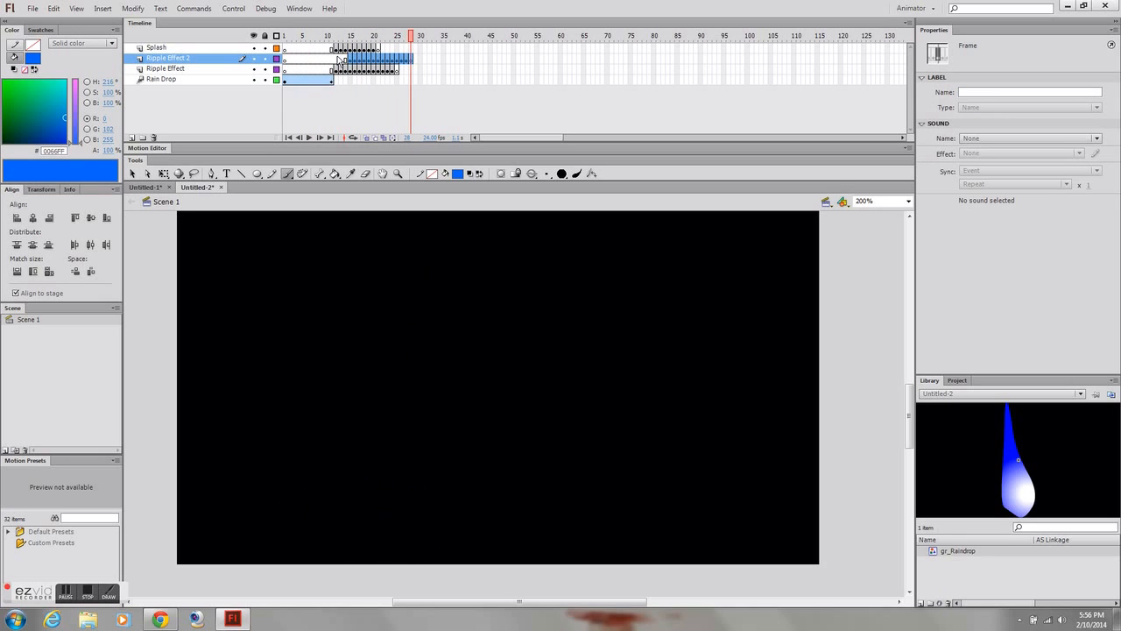
Paste the copied ripple layer above Ripple Effect 2 and rename the pasted layer Ripple Effect 3
right_click(181, 59)
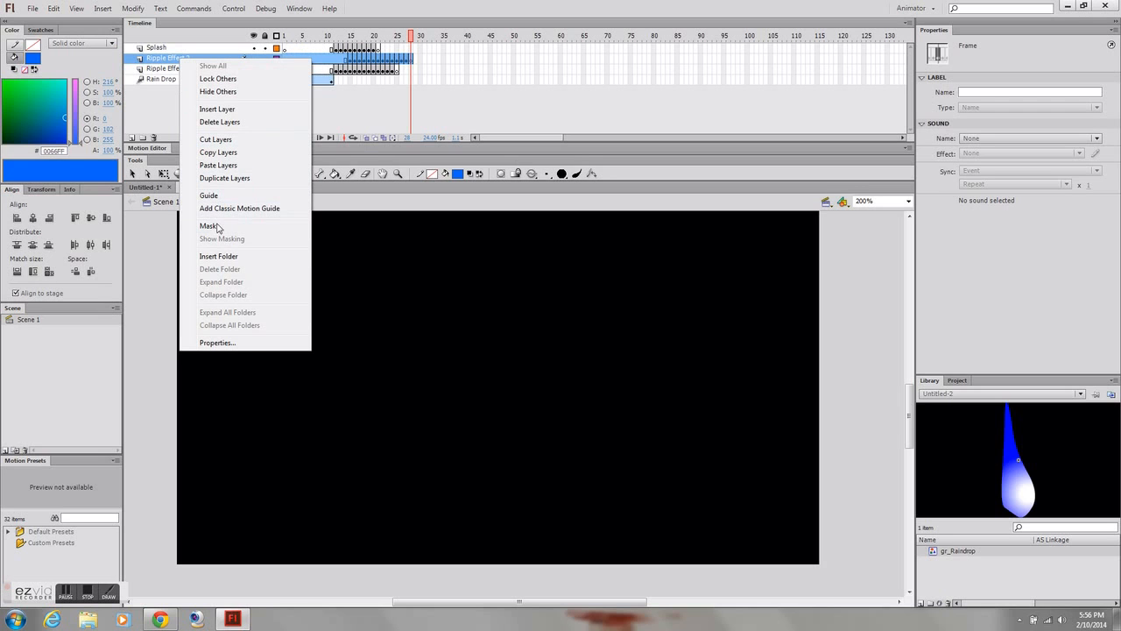
left_click(225, 165)
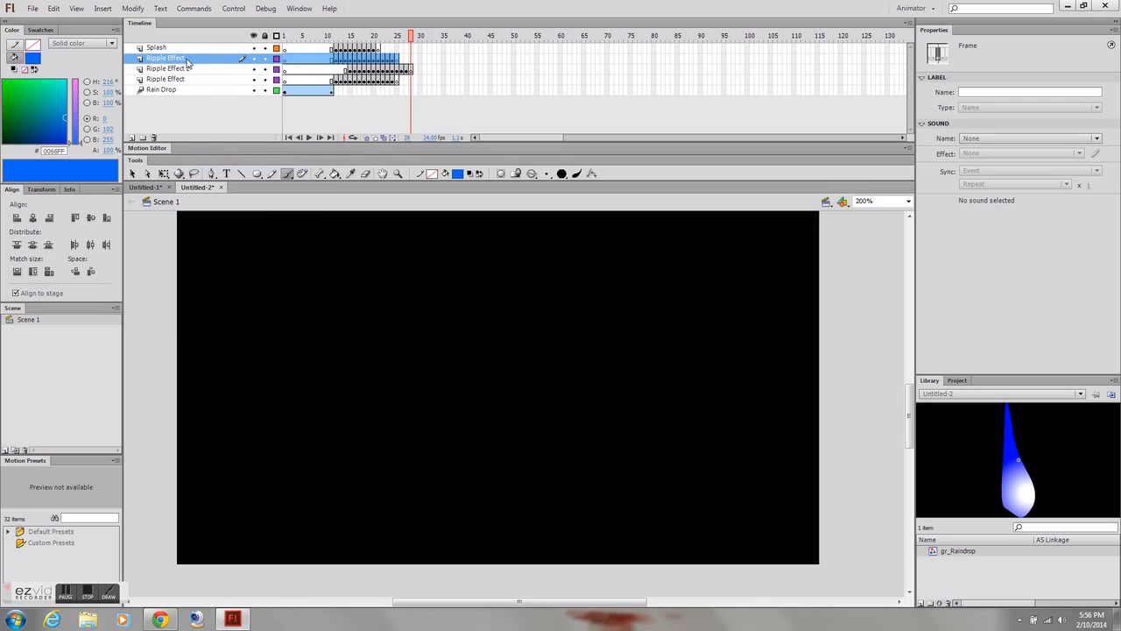
double_click(194, 58)
type("3")
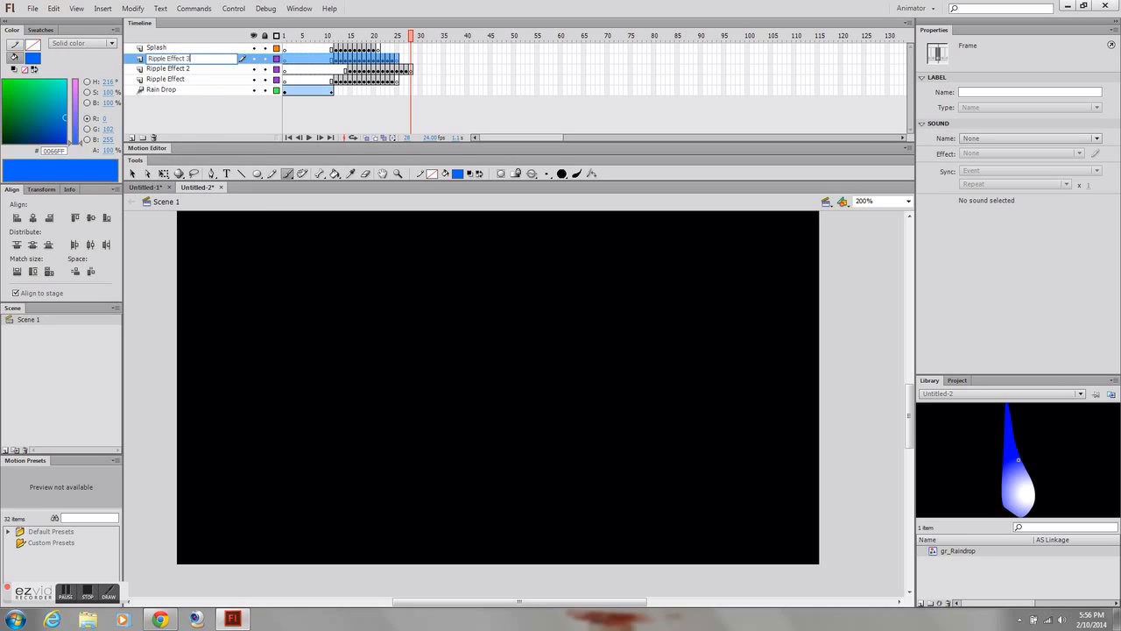
key("Return")
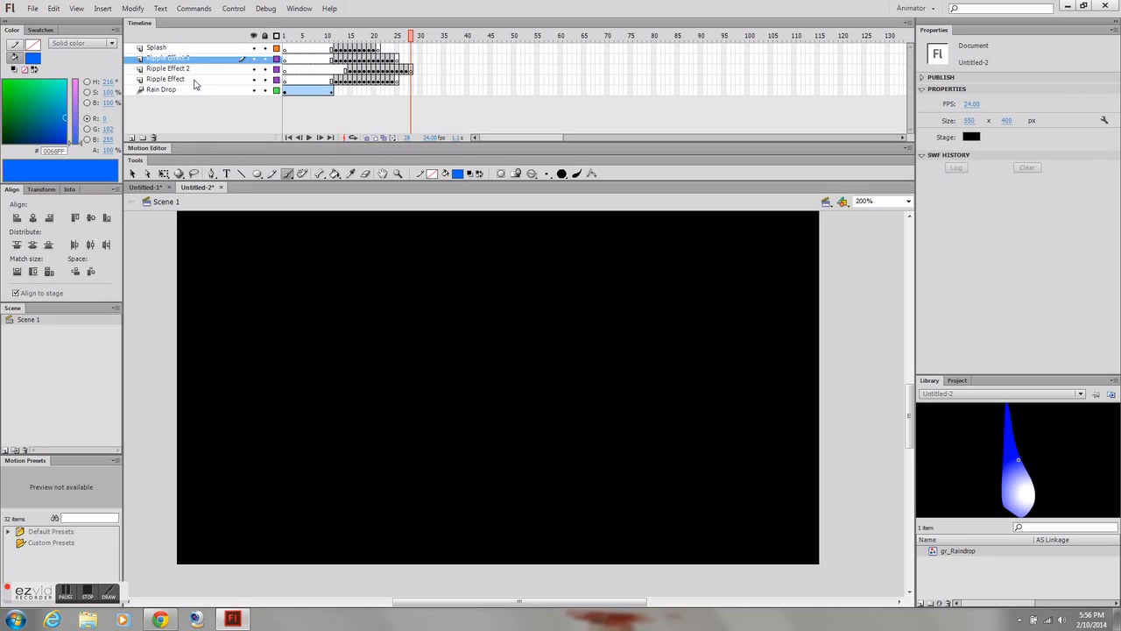
Rename the original Ripple Effect layer as Ripple Effect 1
left_click(194, 81)
double_click(179, 80)
left_click(193, 78)
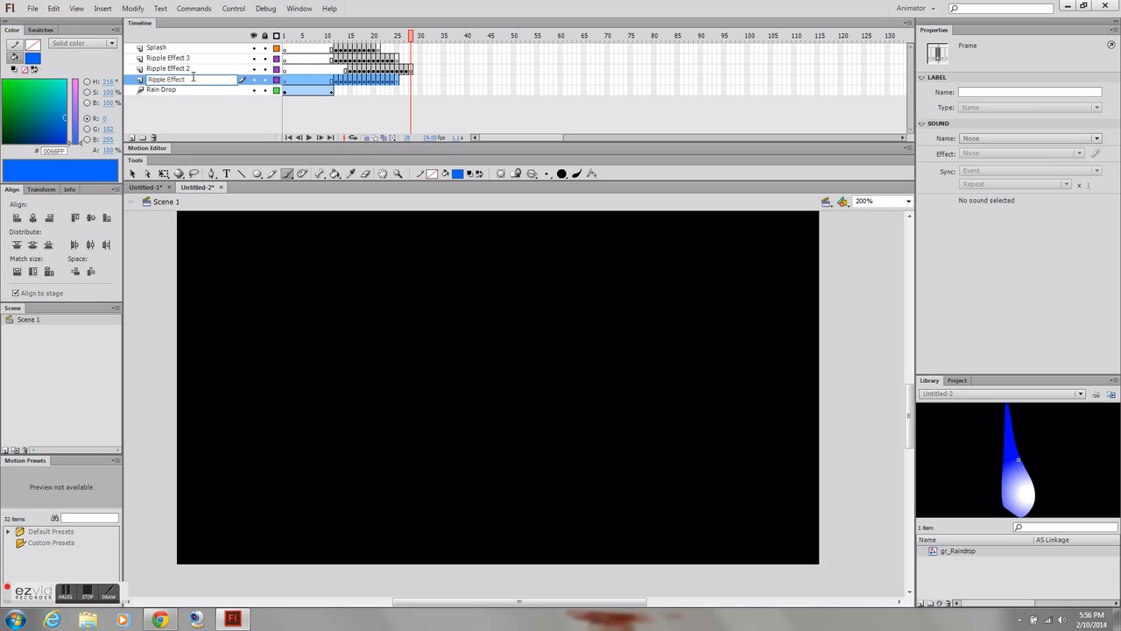
type("1")
key("Return")
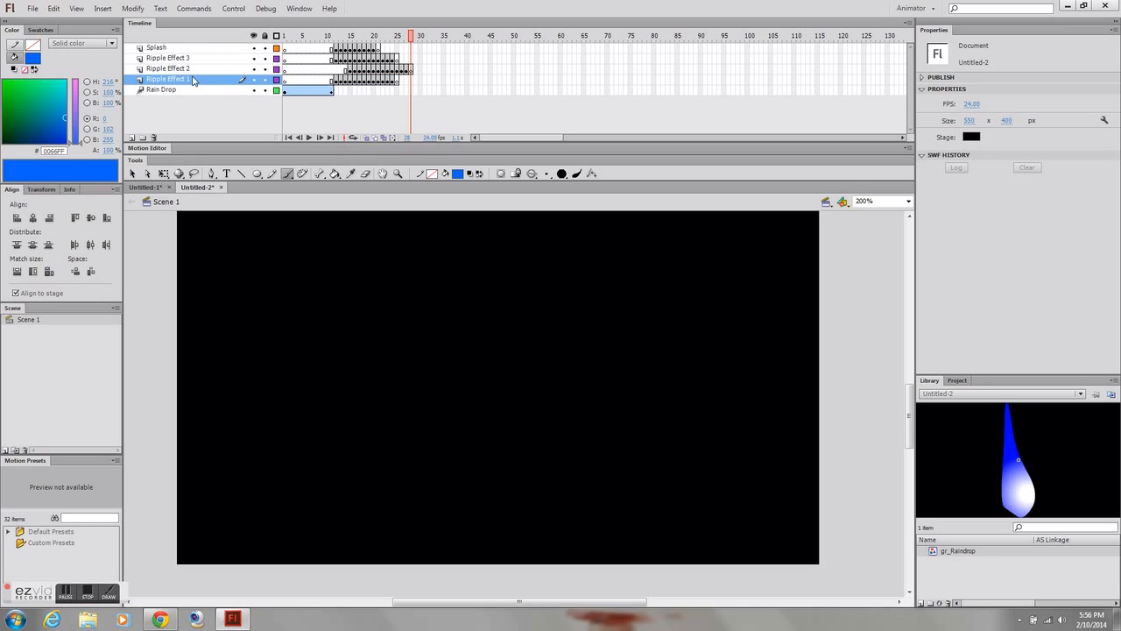
Shift the painted keyframes of Ripple Effect 3 seven frames later so they start at frame 19
left_click(193, 59)
left_click_drag(322, 58, 383, 59)
key("ctrl+z")
left_click(378, 61)
Review the three staggered ripples in timeline playback and a test movie, and return the playhead to frame 1
key("Return")
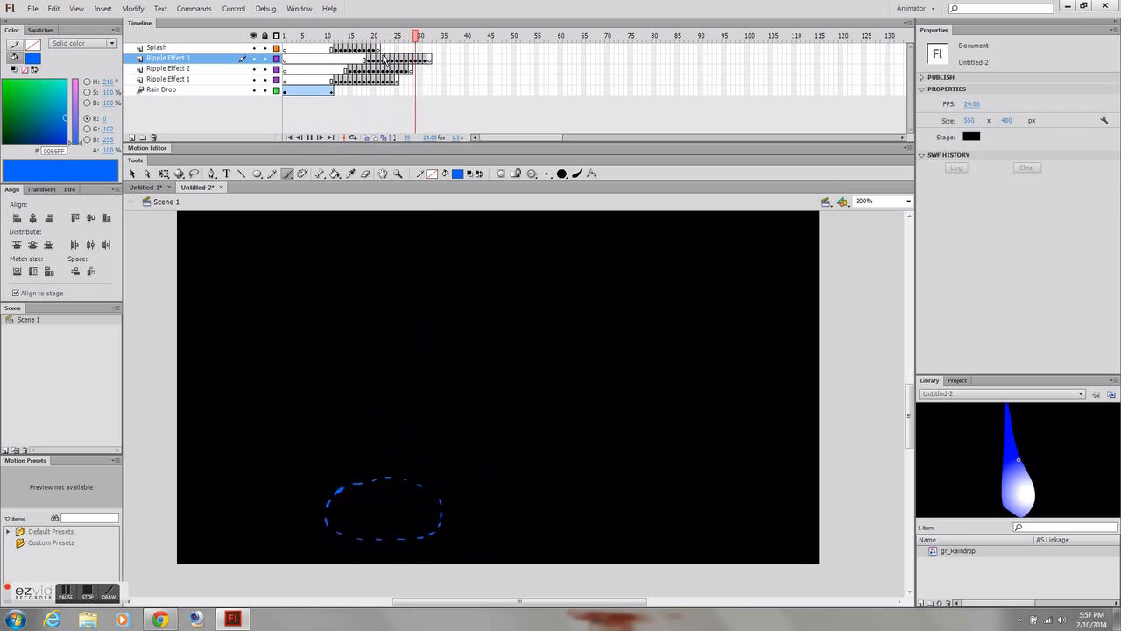
key("ctrl+Return")
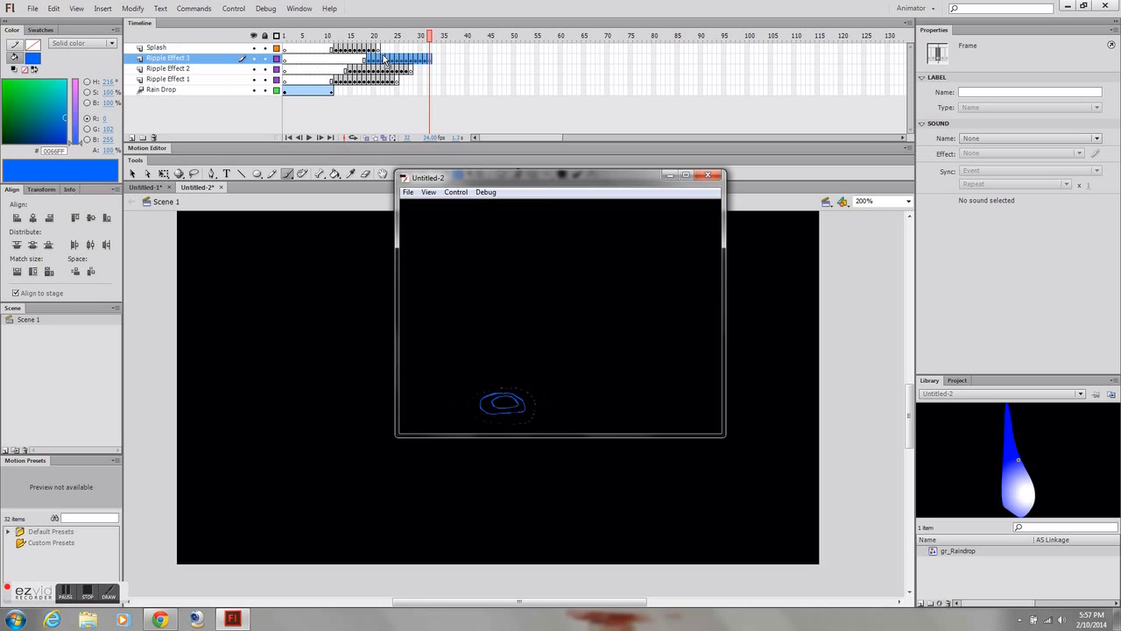
left_click(708, 175)
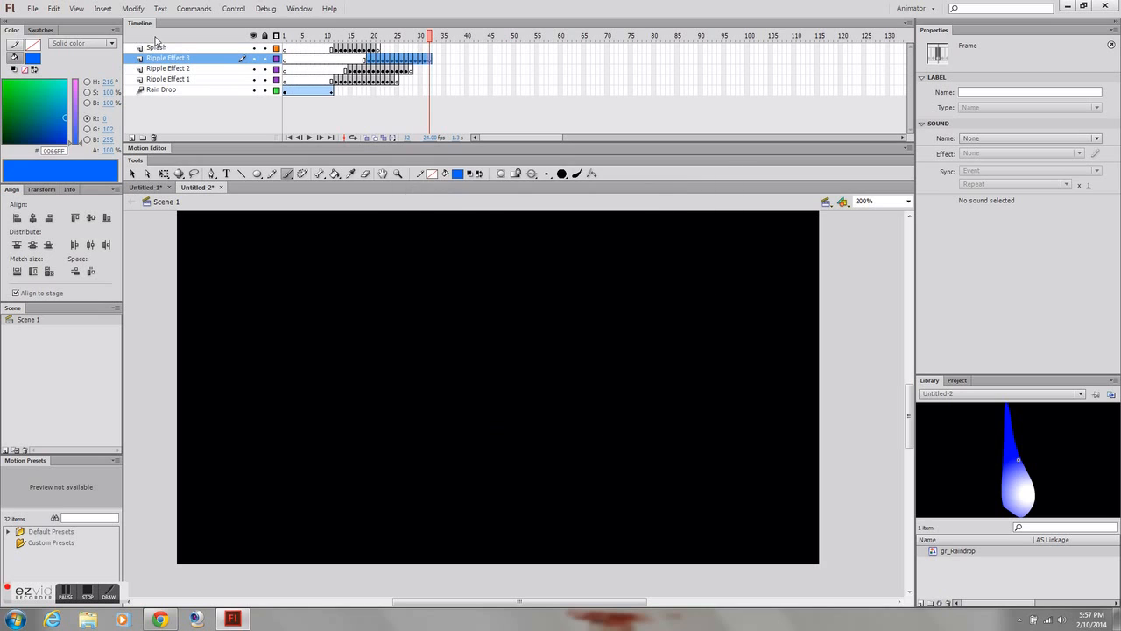
left_click(321, 36)
left_click_drag(322, 36, 284, 44)
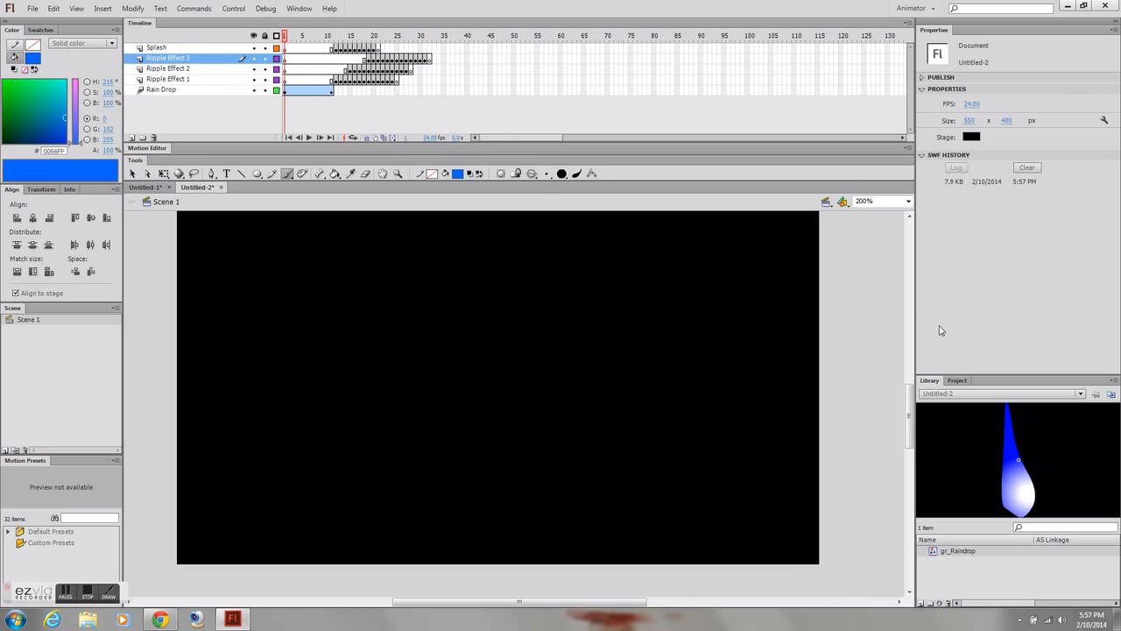
Create a new graphic symbol named gr_Ripple in the library root
left_click(907, 202)
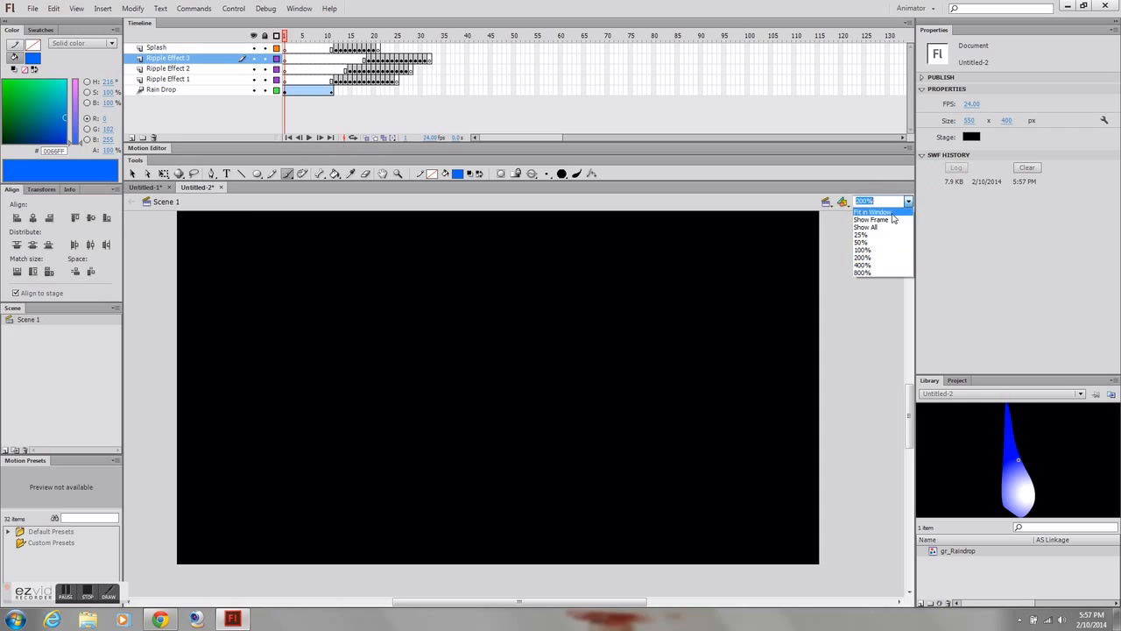
left_click(876, 216)
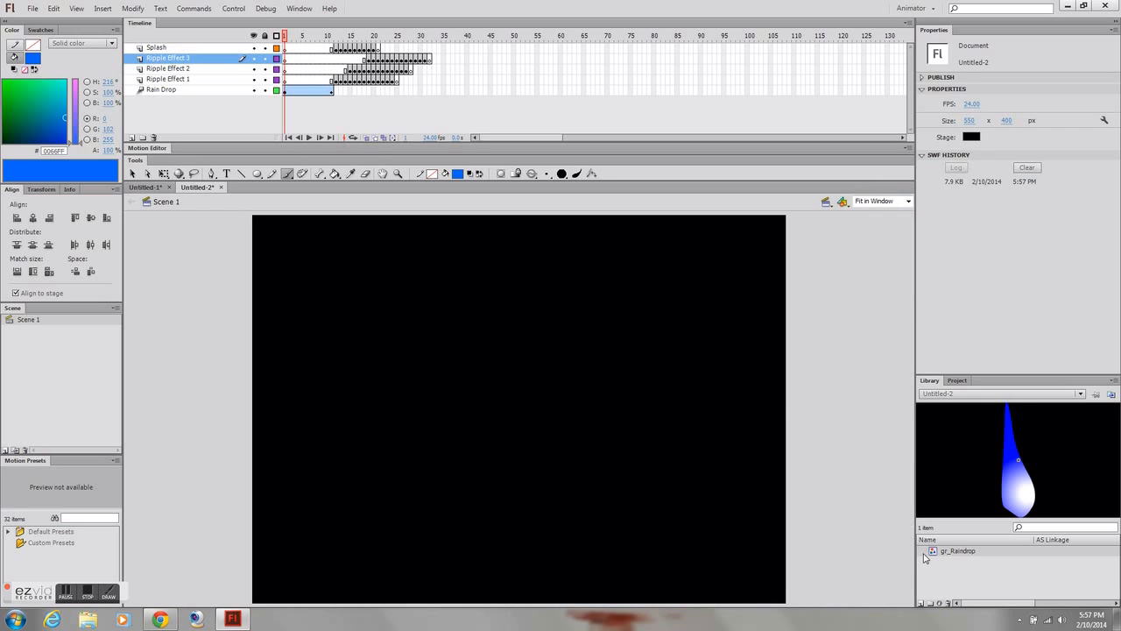
left_click(921, 603)
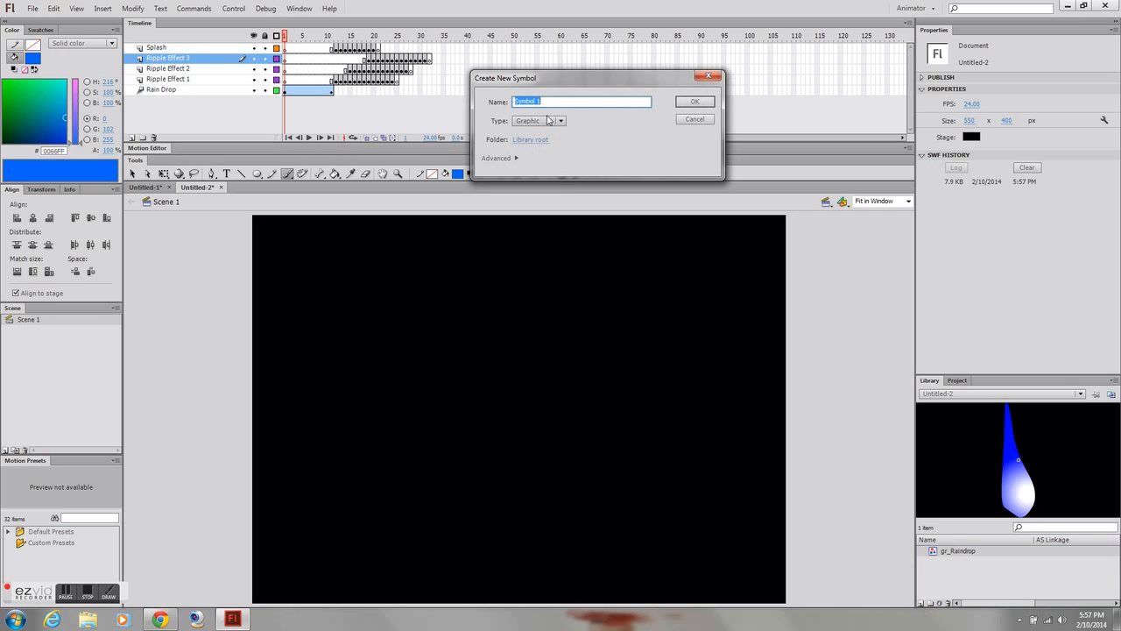
left_click(694, 121)
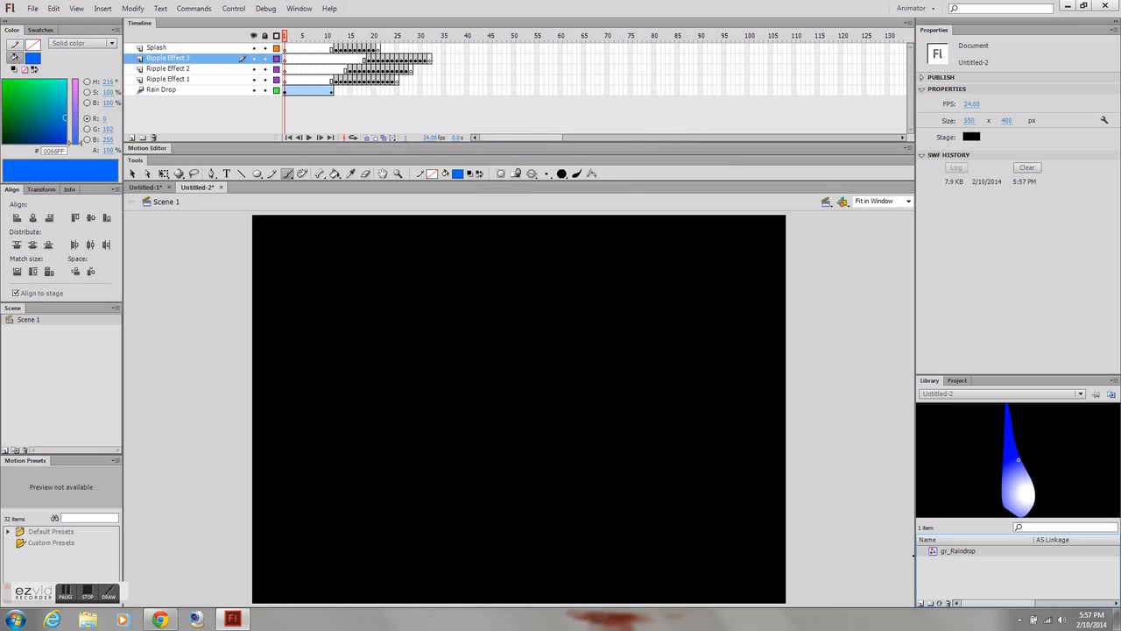
left_click(133, 174)
left_click(922, 603)
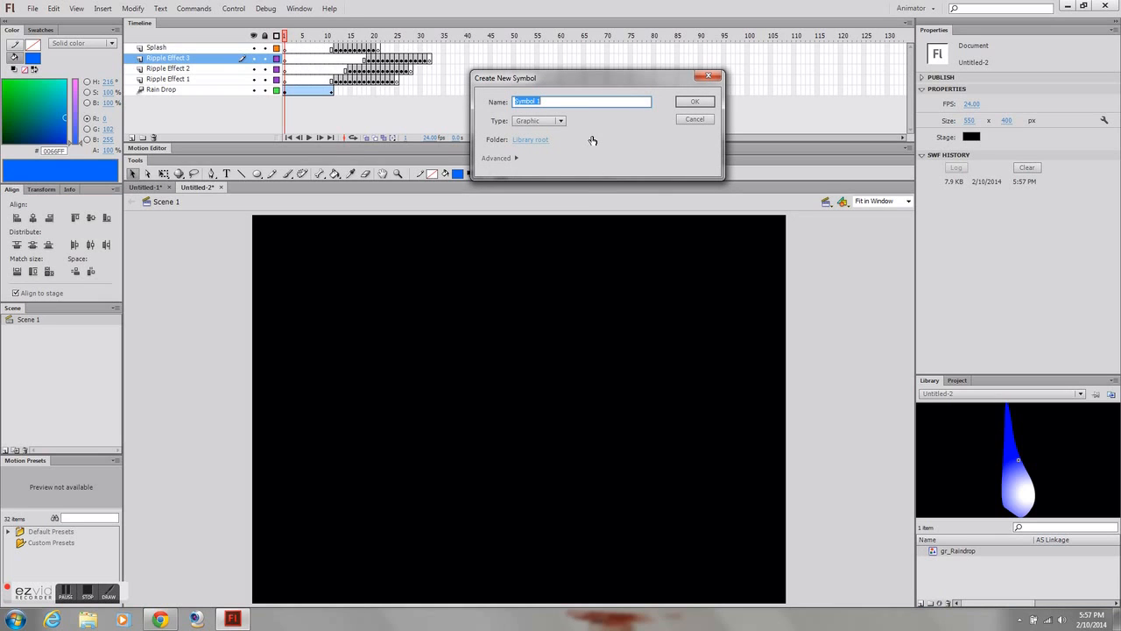
type("Ripp")
key("BackSpace")
key("BackSpace")
key("BackSpace")
key("BackSpace")
type("gr_Ri")
key("Return")
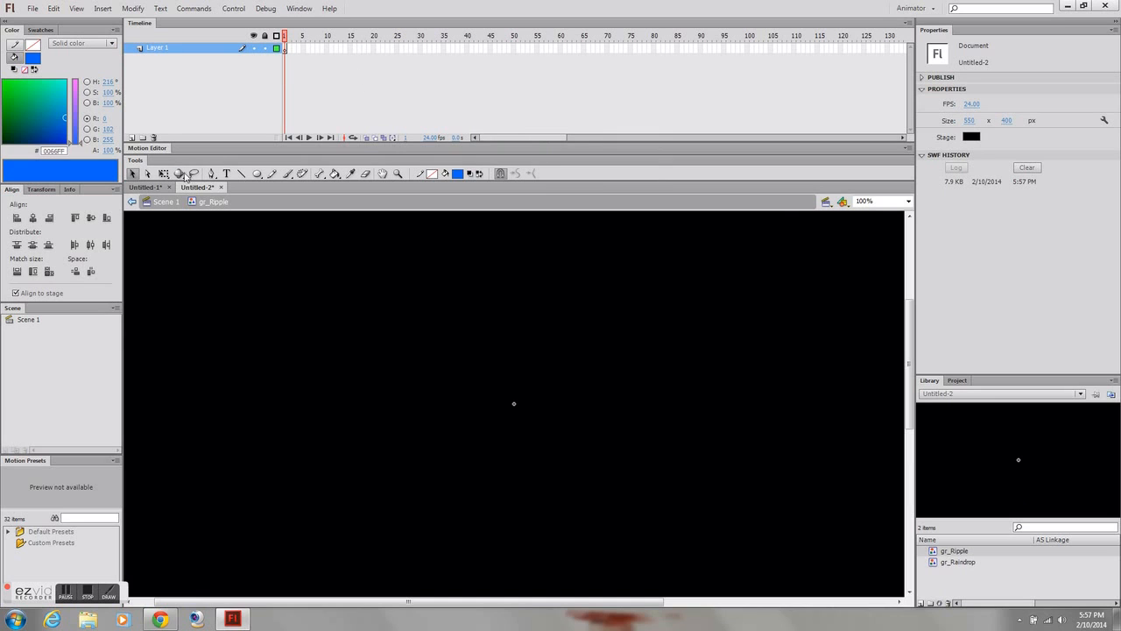
Return to Scene 1 and copy the Ripple Effect 1, 2 and 3 layers together
left_click(166, 201)
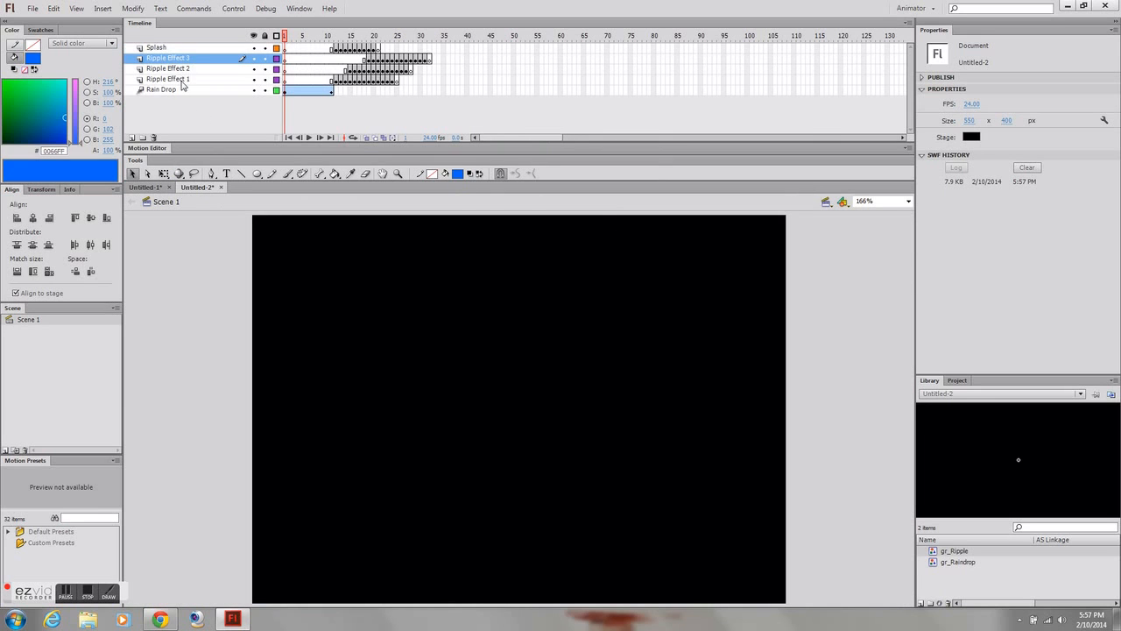
left_click(183, 80)
left_click(186, 59, "shift")
right_click(186, 61)
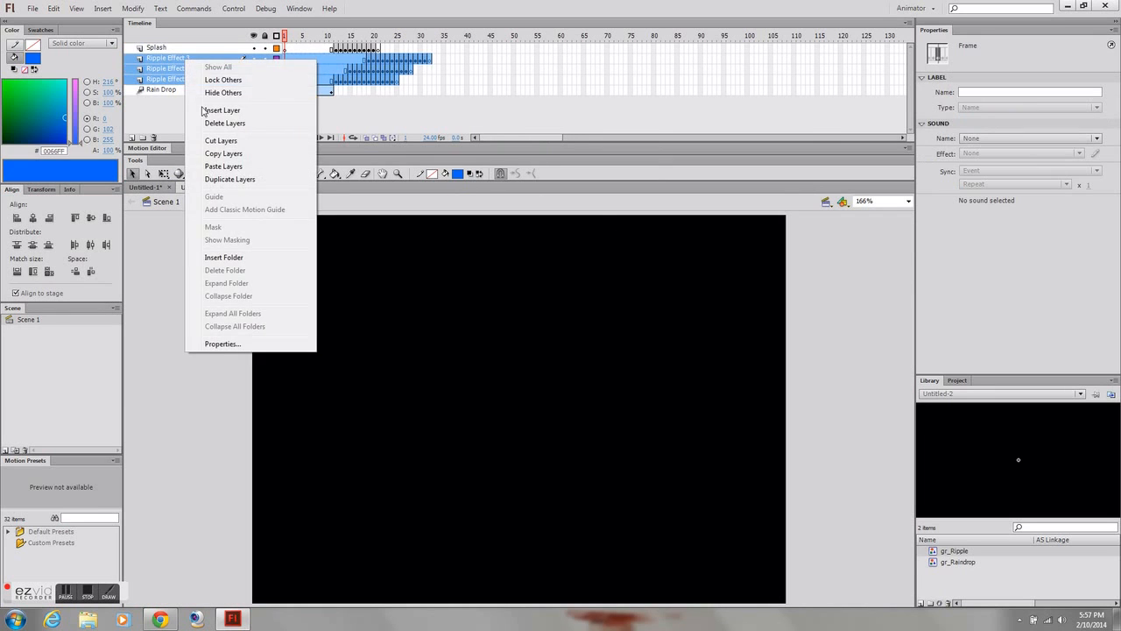
left_click(218, 150)
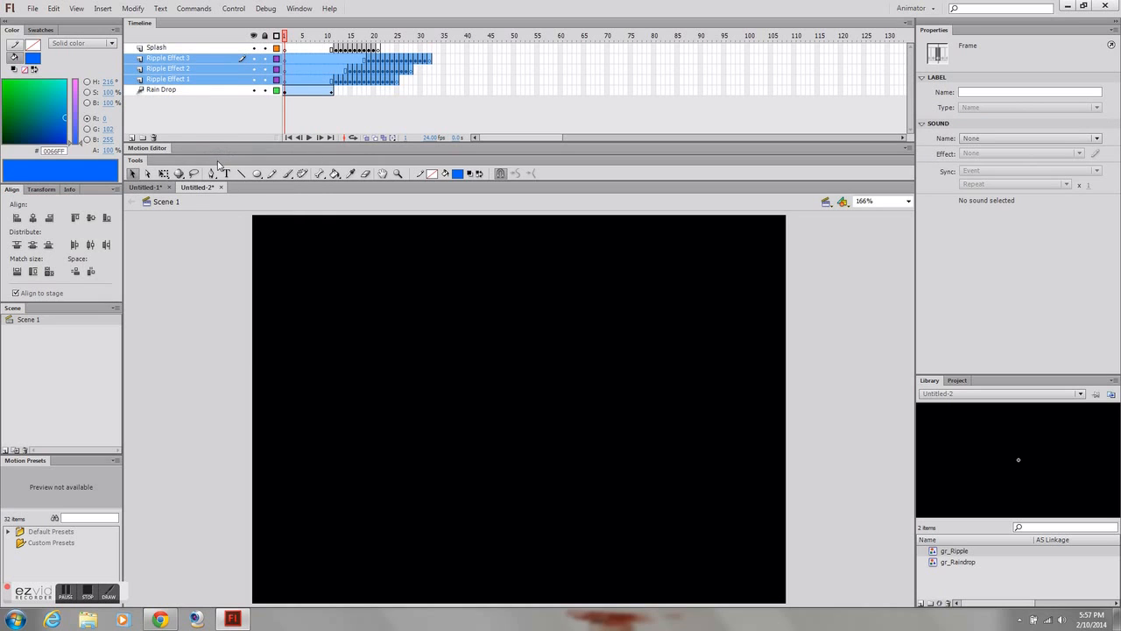
Reselect the layers from Ripple Effect 1 through Ripple Effect 3 and copy them again
left_click(191, 104)
left_click(190, 81)
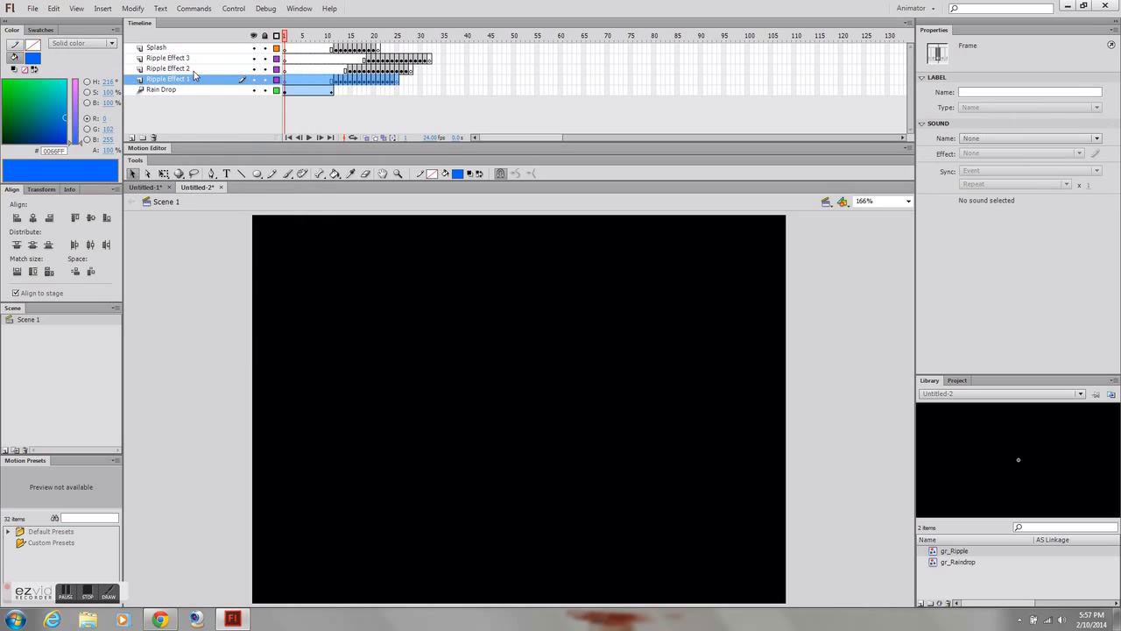
left_click(193, 68, "shift")
left_click(198, 59, "shift")
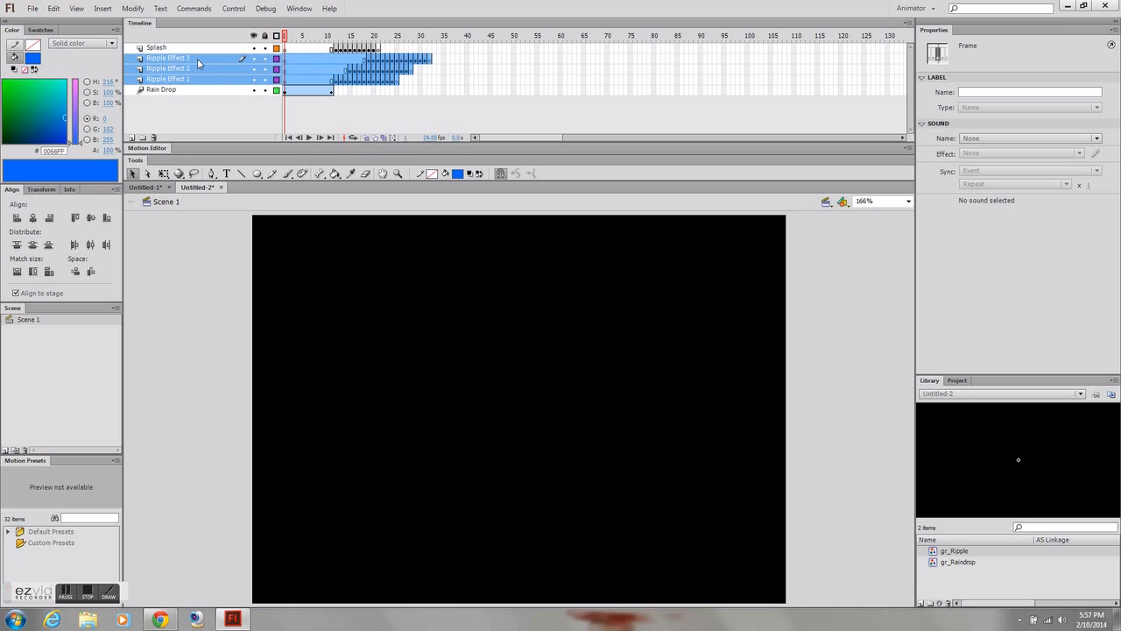
left_click(199, 81)
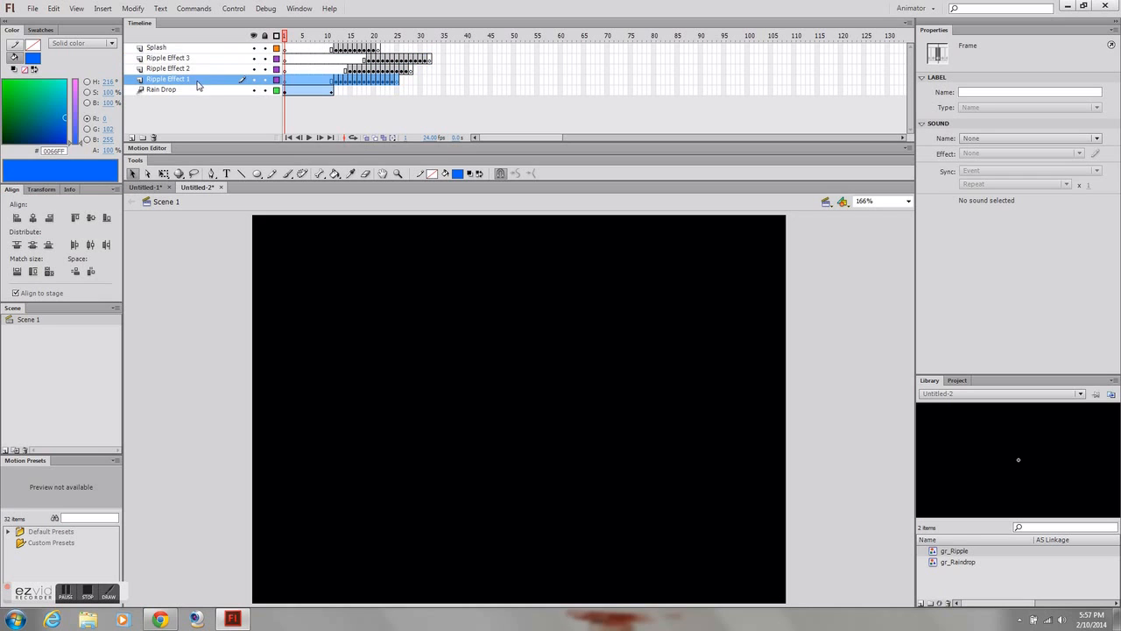
left_click(200, 69, "shift")
left_click(200, 58, "shift")
left_click(203, 80)
left_click(204, 59, "shift")
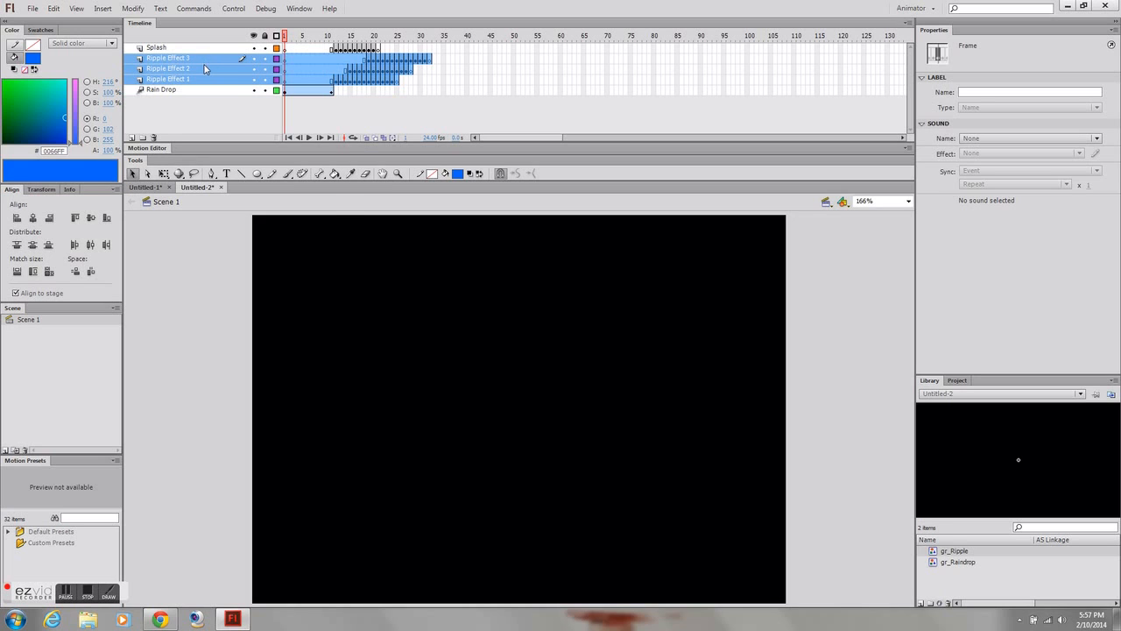
right_click(205, 69)
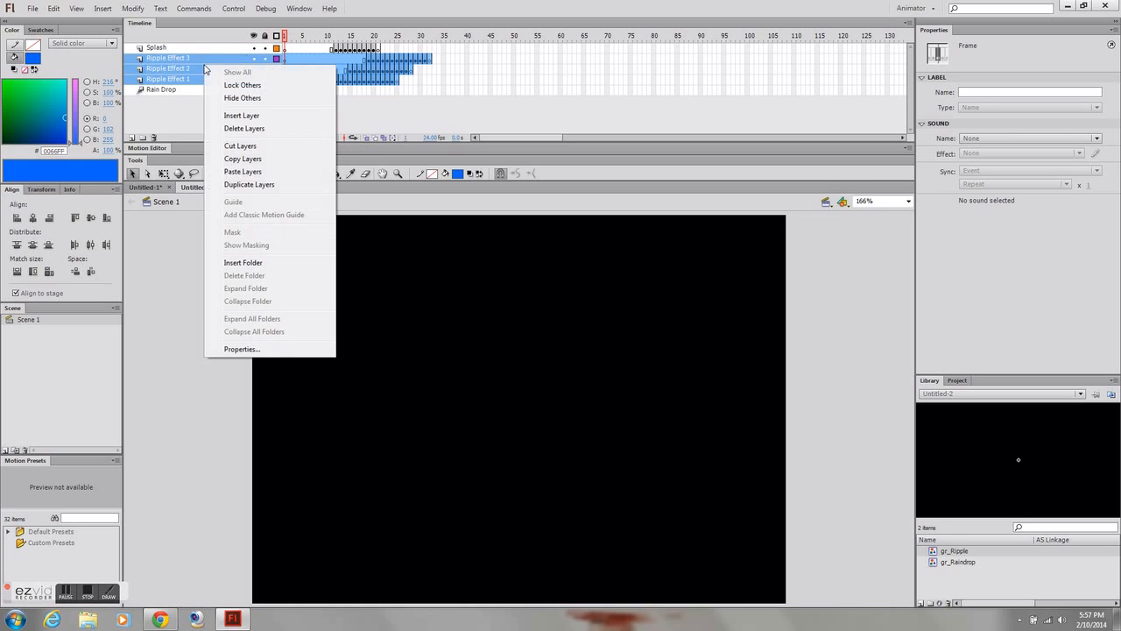
left_click(226, 160)
Paste the copied ripple layers inside the gr_Ripple symbol and delete its empty Layer 1
double_click(933, 553)
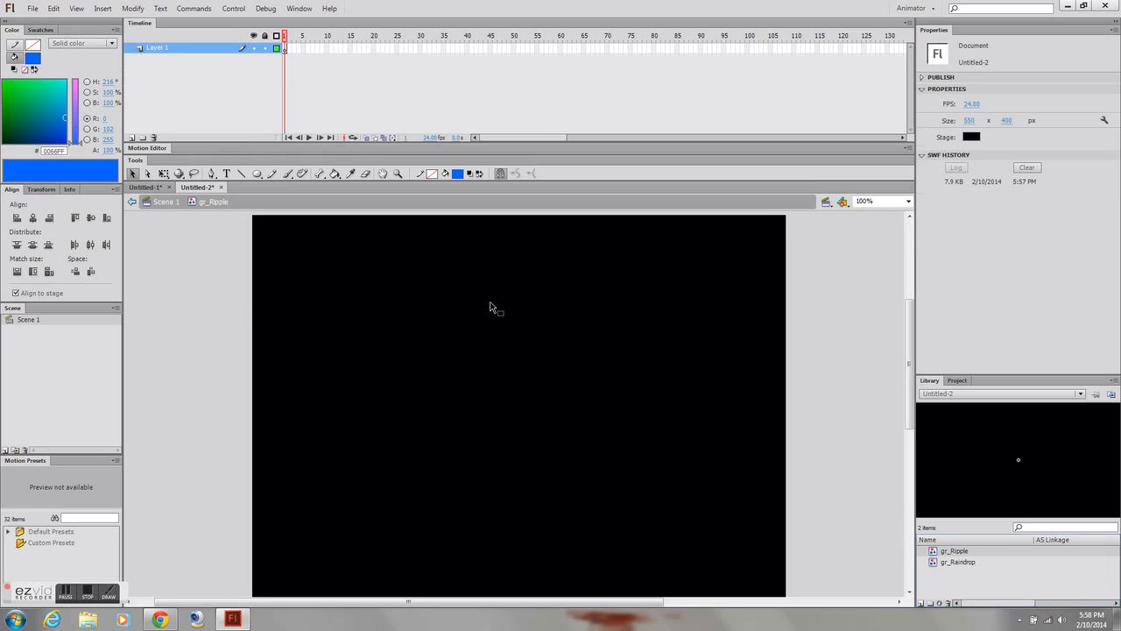
right_click(165, 48)
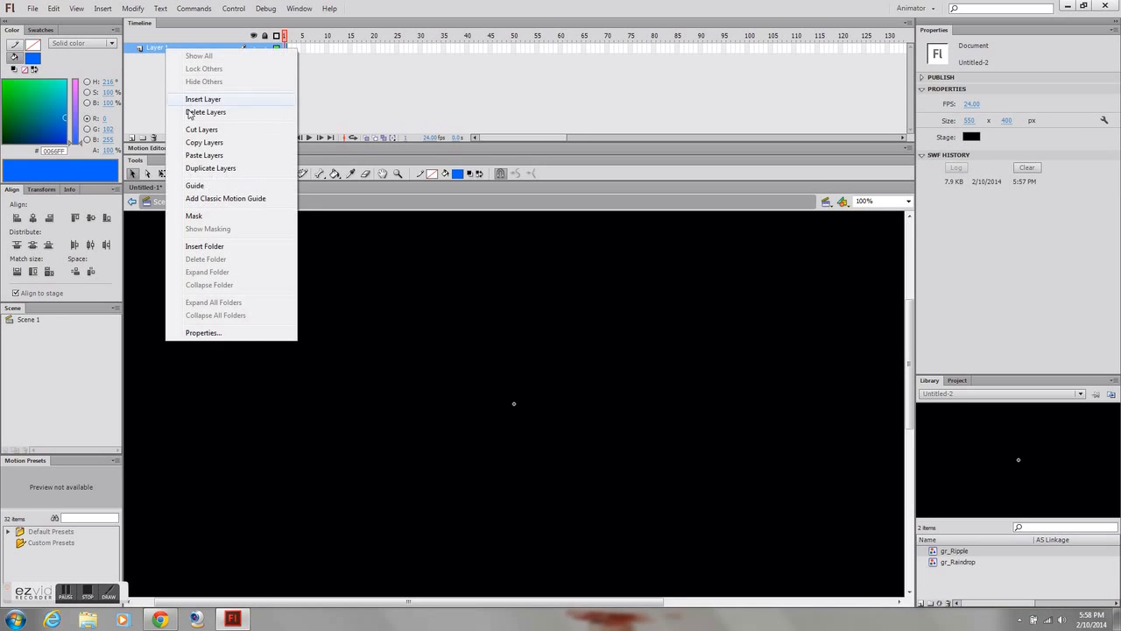
left_click(202, 155)
left_click(175, 81)
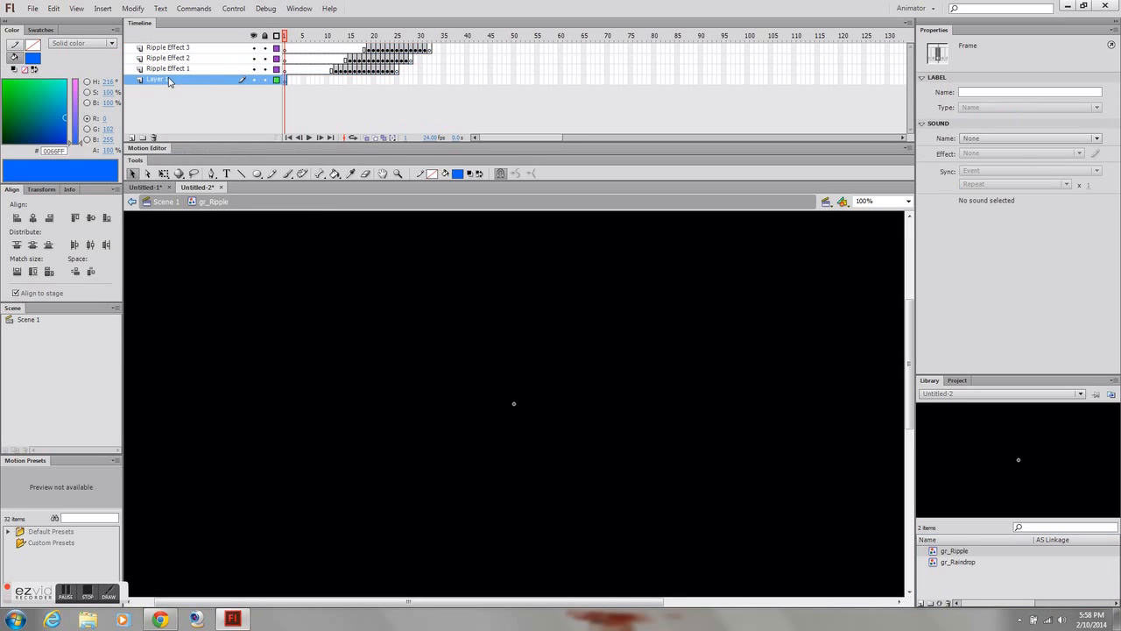
left_click(153, 137)
Play the gr_Ripple timeline and scrub back to frame 21 to locate the ripple artwork within the symbol
key("Return")
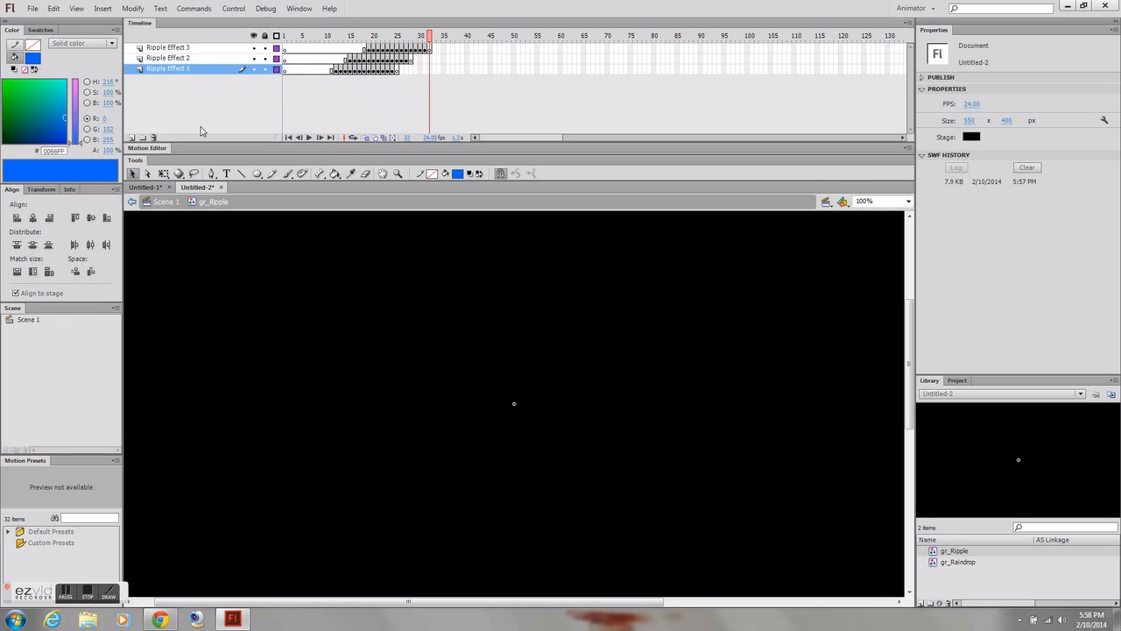
key("ctrl+minus")
key("ctrl+minus")
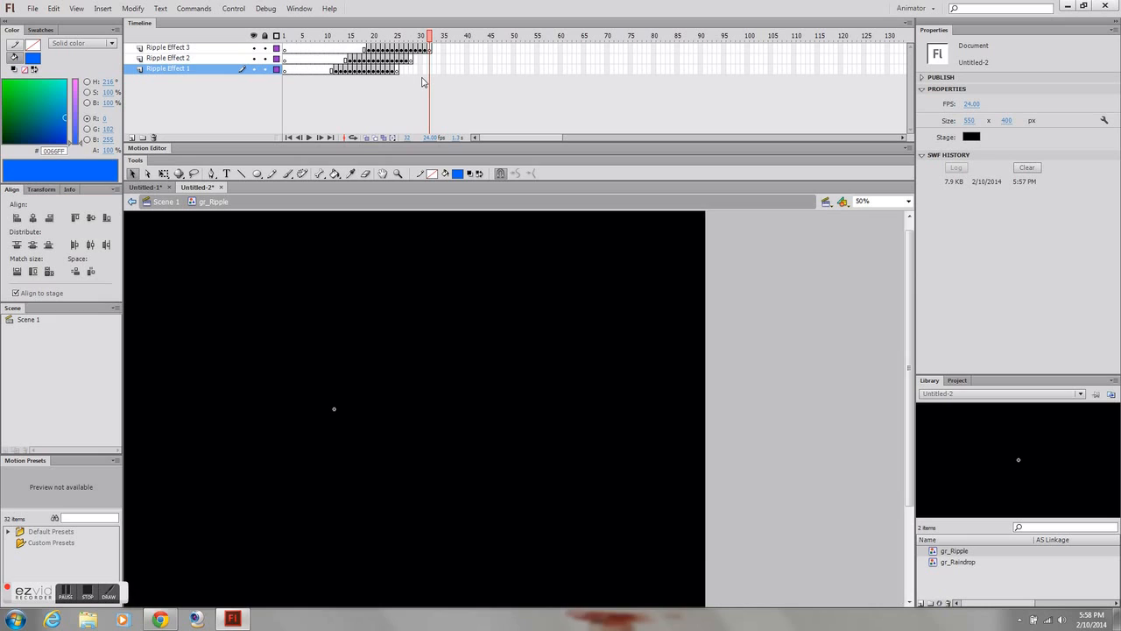
mouse_move(396, 41)
left_mouse_down()
mouse_move(367, 48)
mouse_move(429, 49)
mouse_move(352, 53)
mouse_move(379, 52)
left_mouse_up()
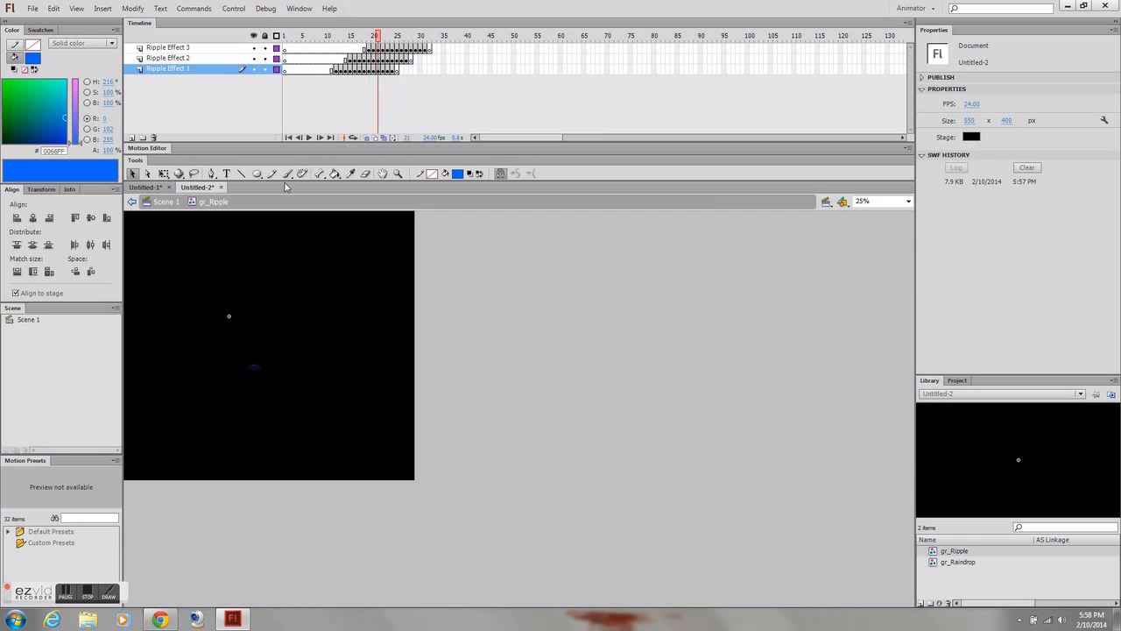
Zoom in on the ripple artwork in gr_Ripple and play its timeline from the start to check the animation
left_click(331, 397)
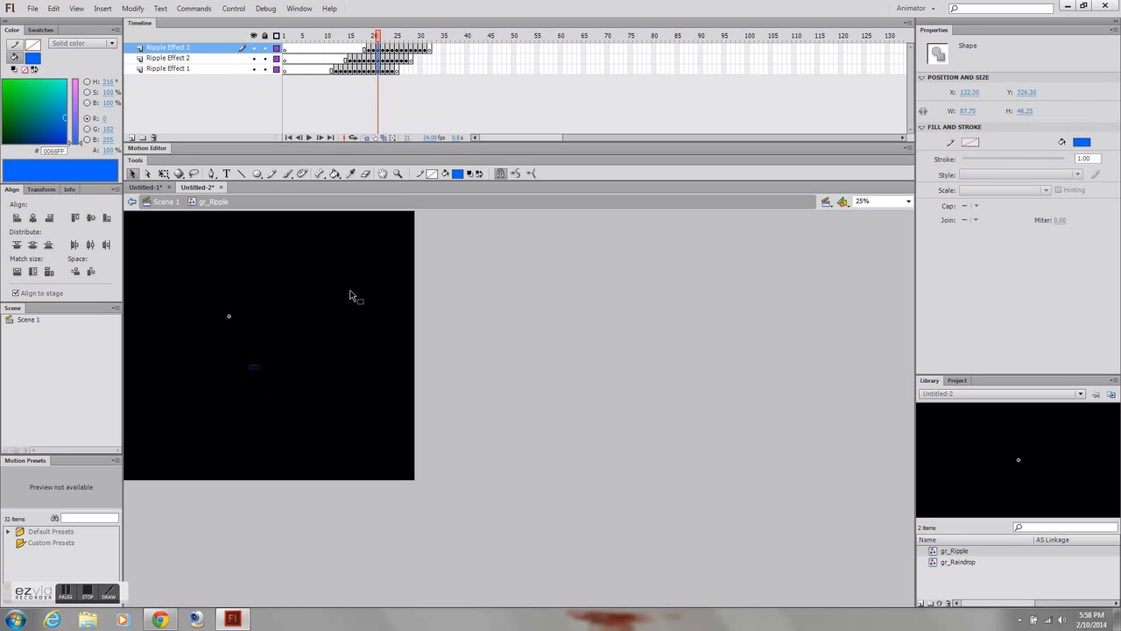
key("ctrl+=")
key("ctrl+=")
key("ctrl+=")
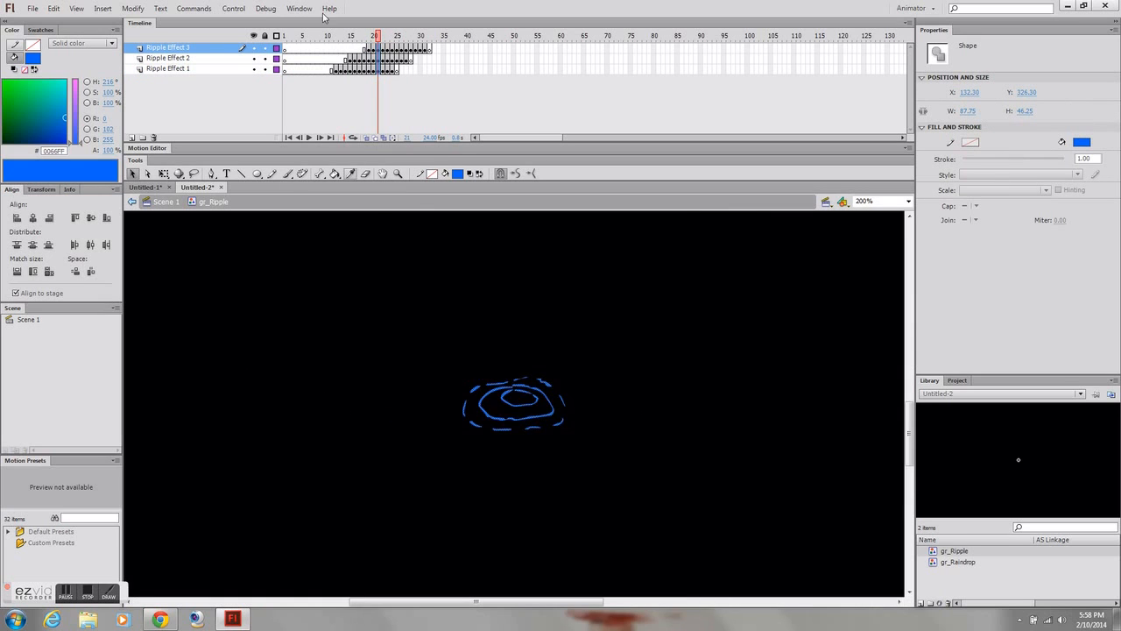
left_click_drag(333, 37, 229, 42)
key("Return")
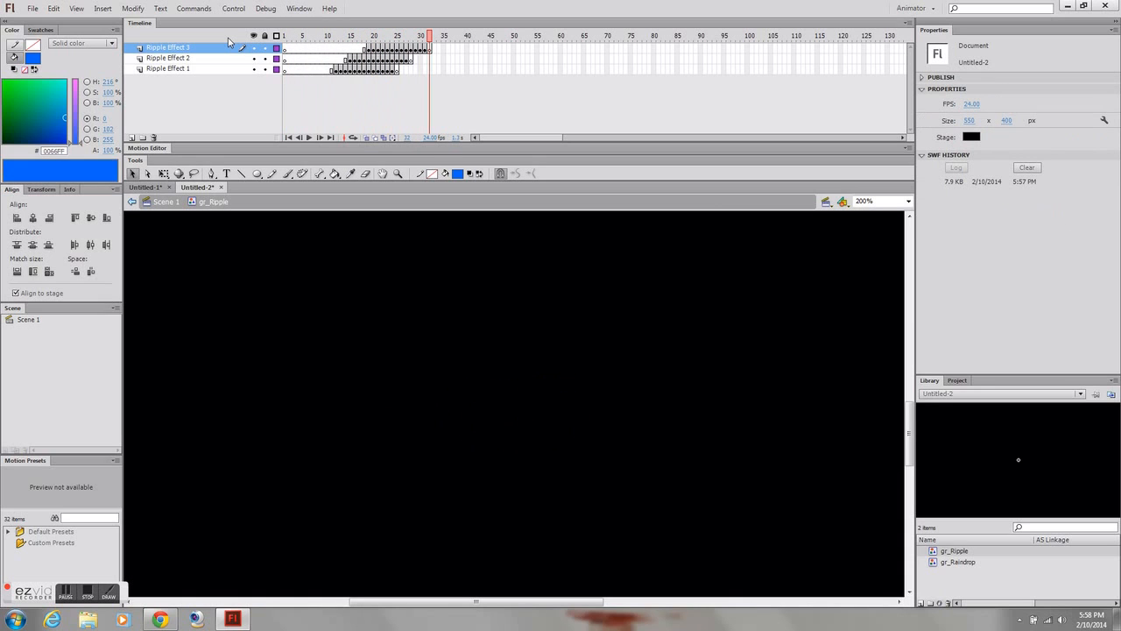
Return to Scene 1, fit the stage in the window, and create a new graphic symbol named gr_Splash
left_click(165, 201)
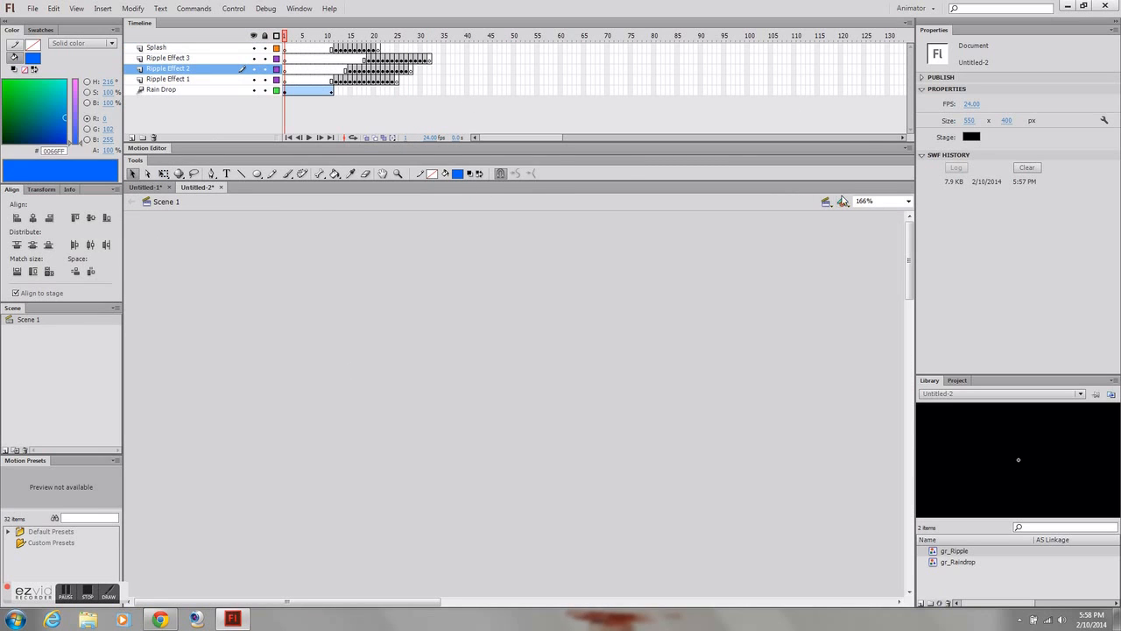
left_click(912, 201)
left_click(865, 214)
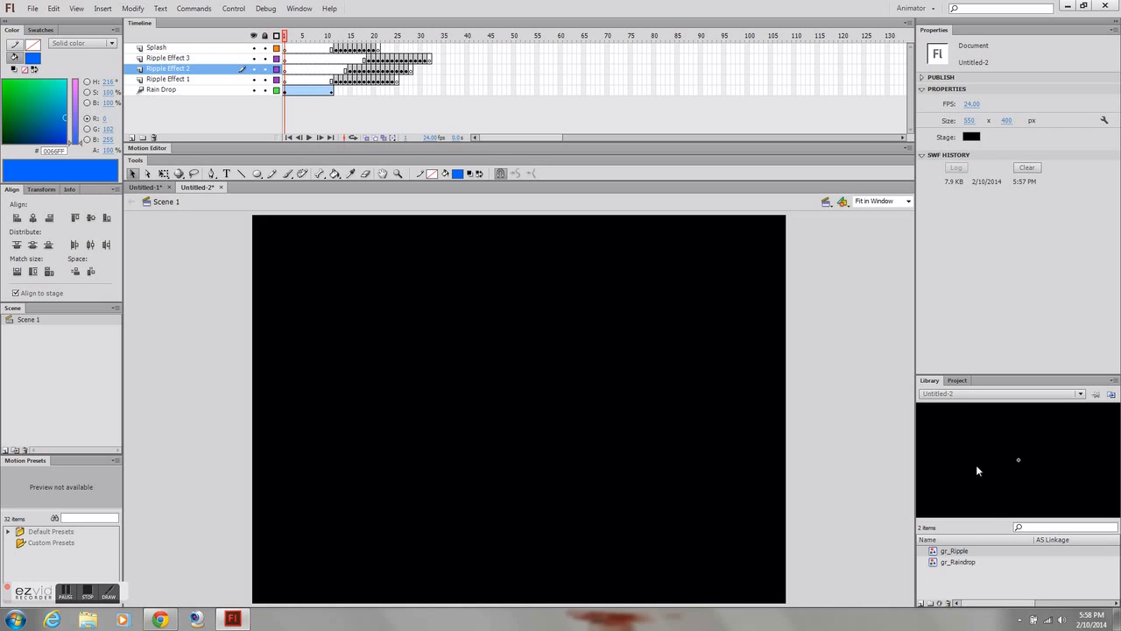
left_click(963, 562)
key("Up")
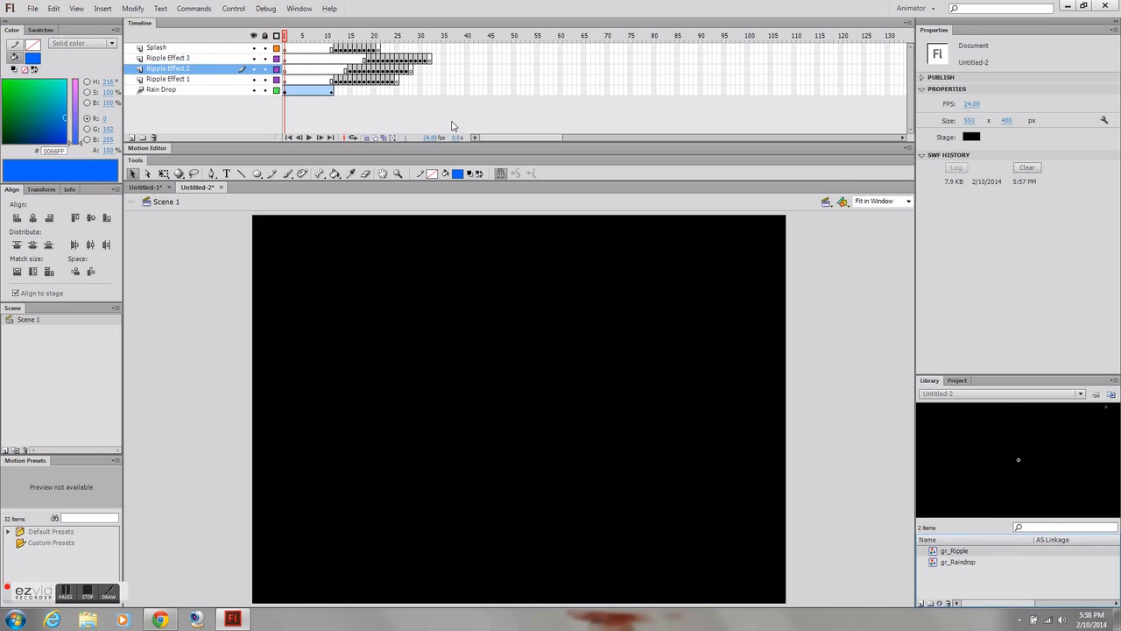
left_click(920, 603)
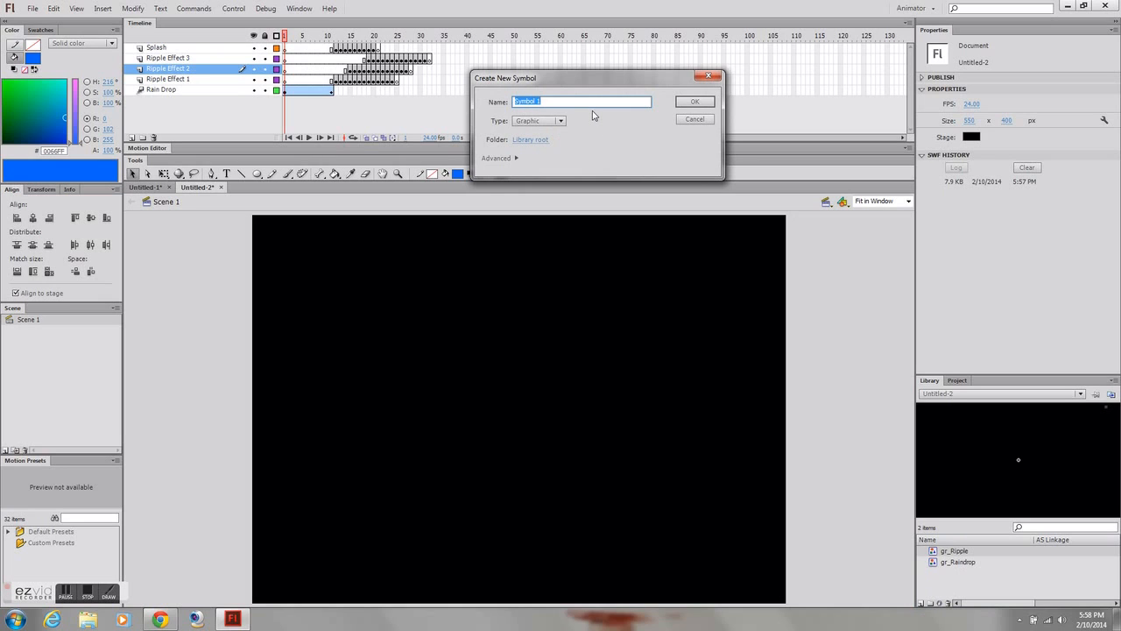
type("gr_Splash")
key("Return")
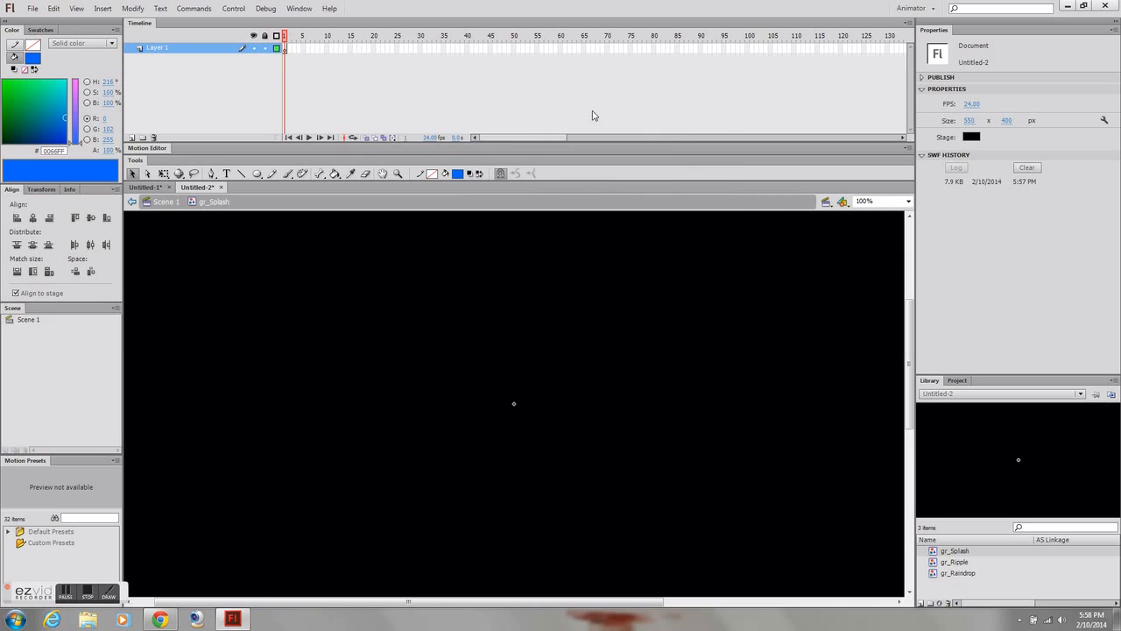
Copy the Splash layer from Scene 1 into the gr_Splash symbol and delete the symbol's empty Layer 1
left_click(165, 201)
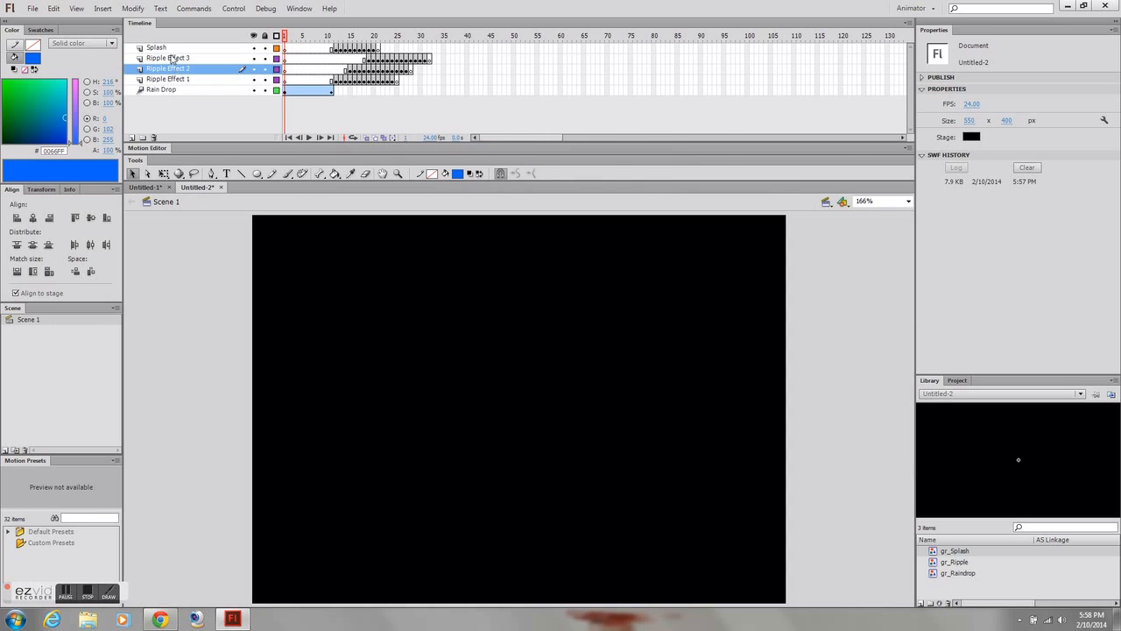
right_click(157, 48)
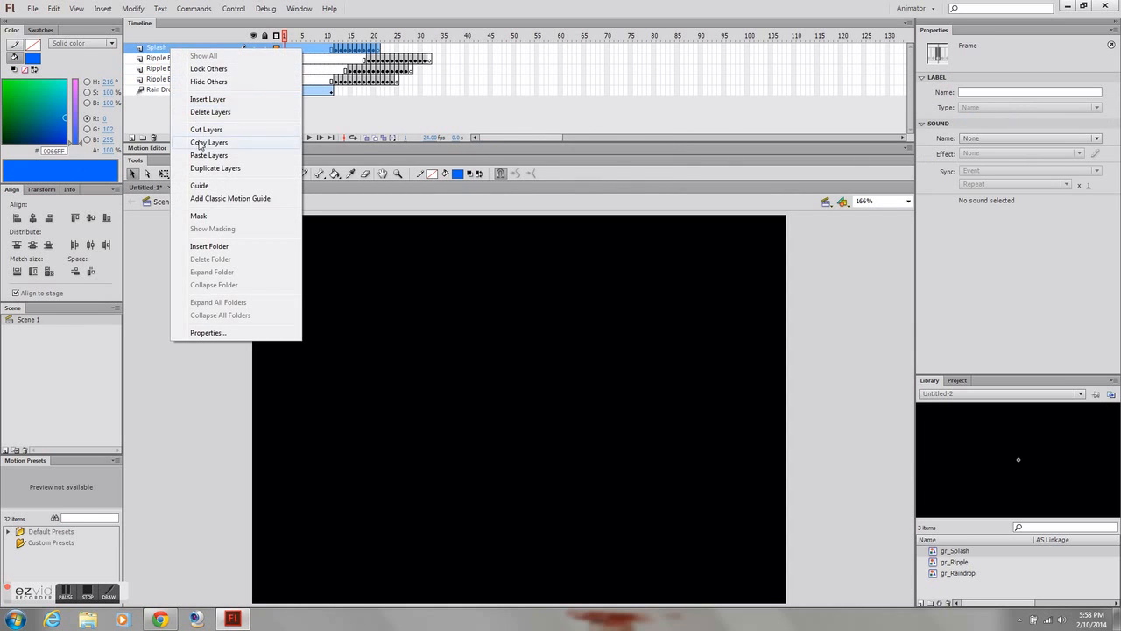
left_click(200, 142)
double_click(939, 552)
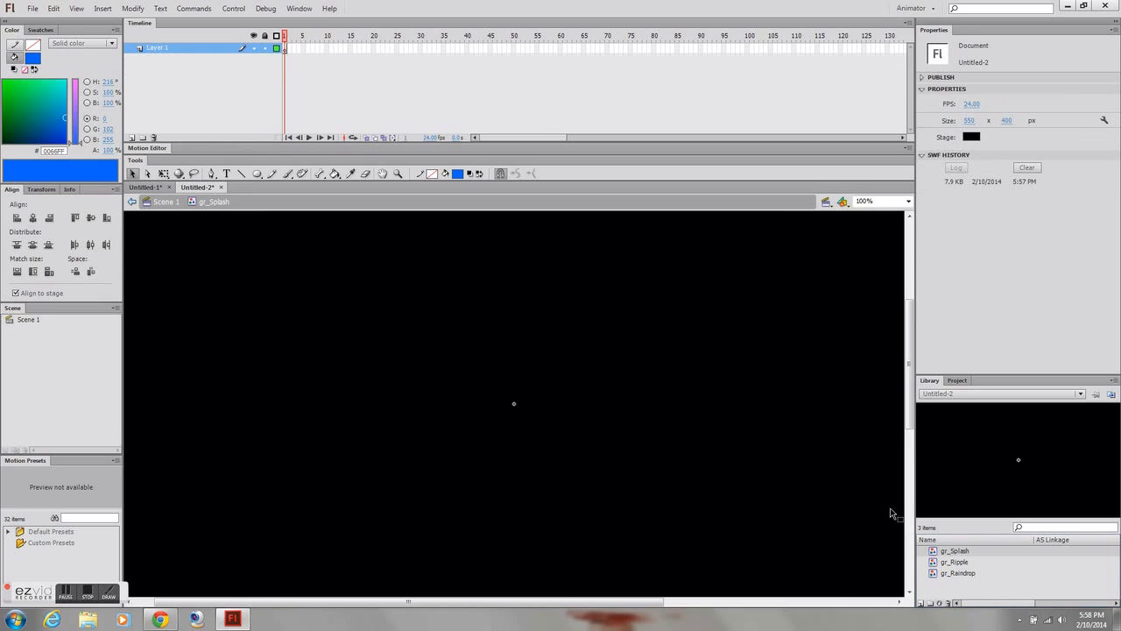
right_click(146, 49)
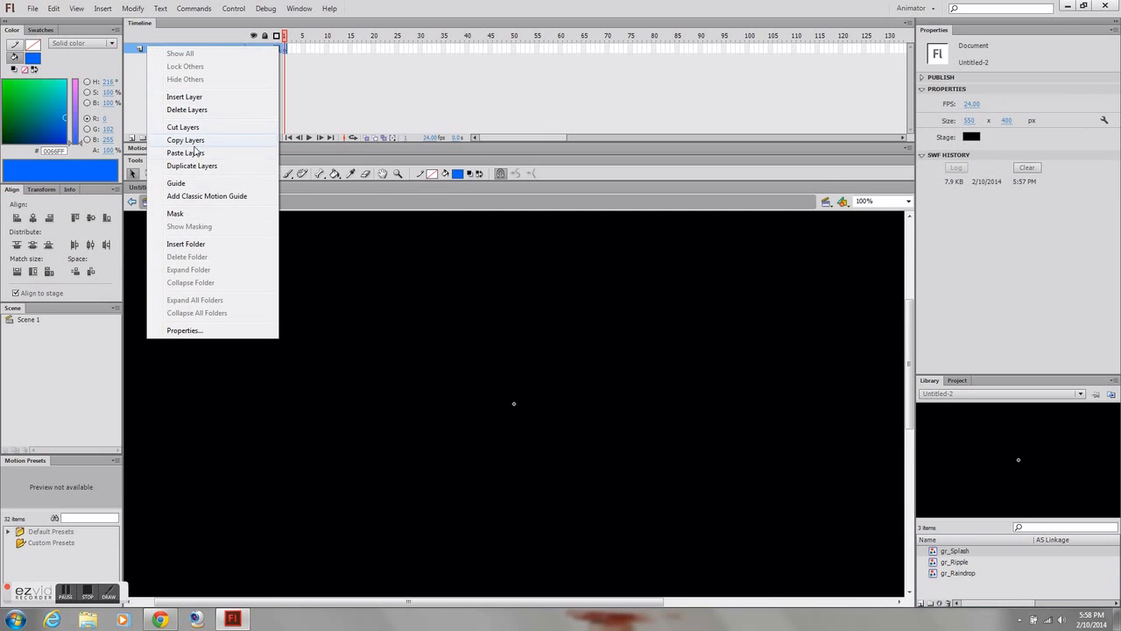
left_click(198, 153)
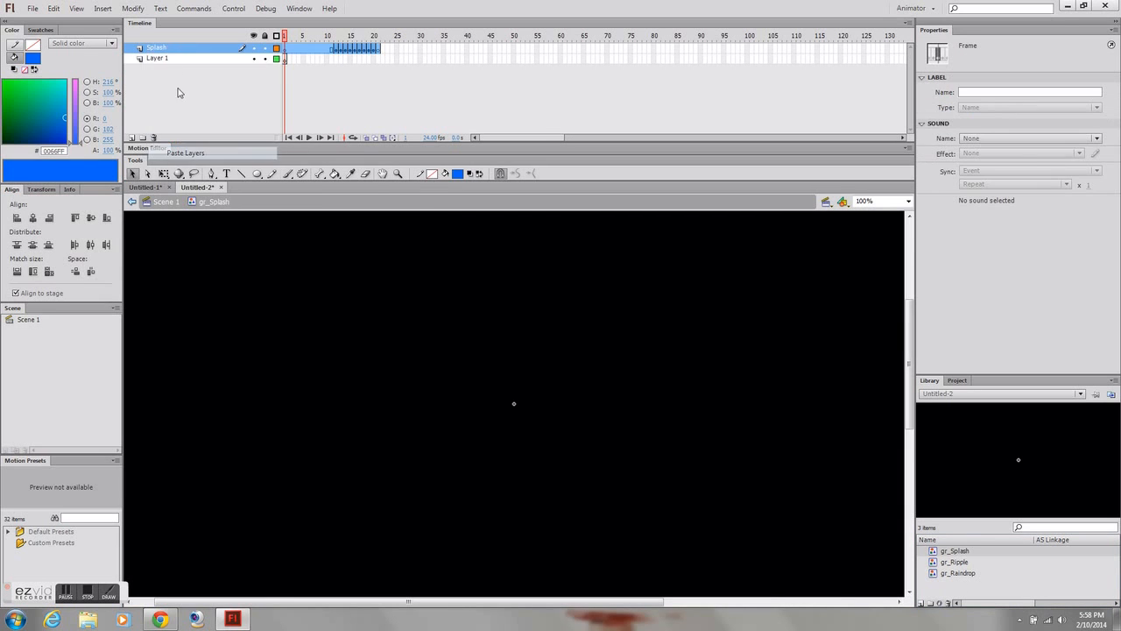
left_click(153, 137)
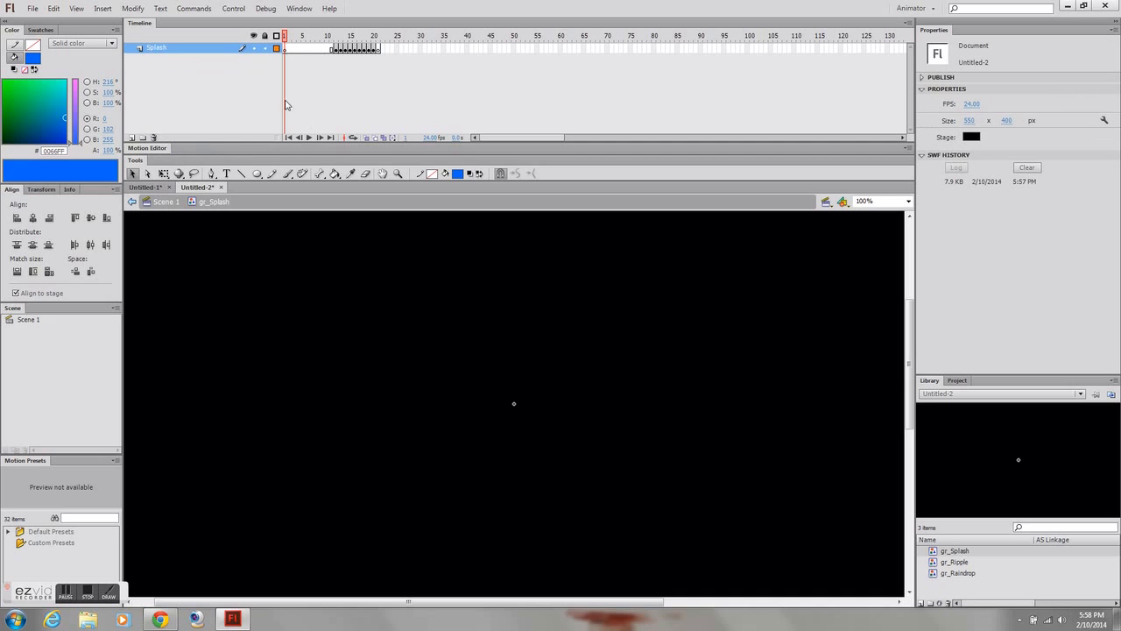
Return to Scene 1 and hide all five layers, from Splash through Rain Drop
left_click(163, 203)
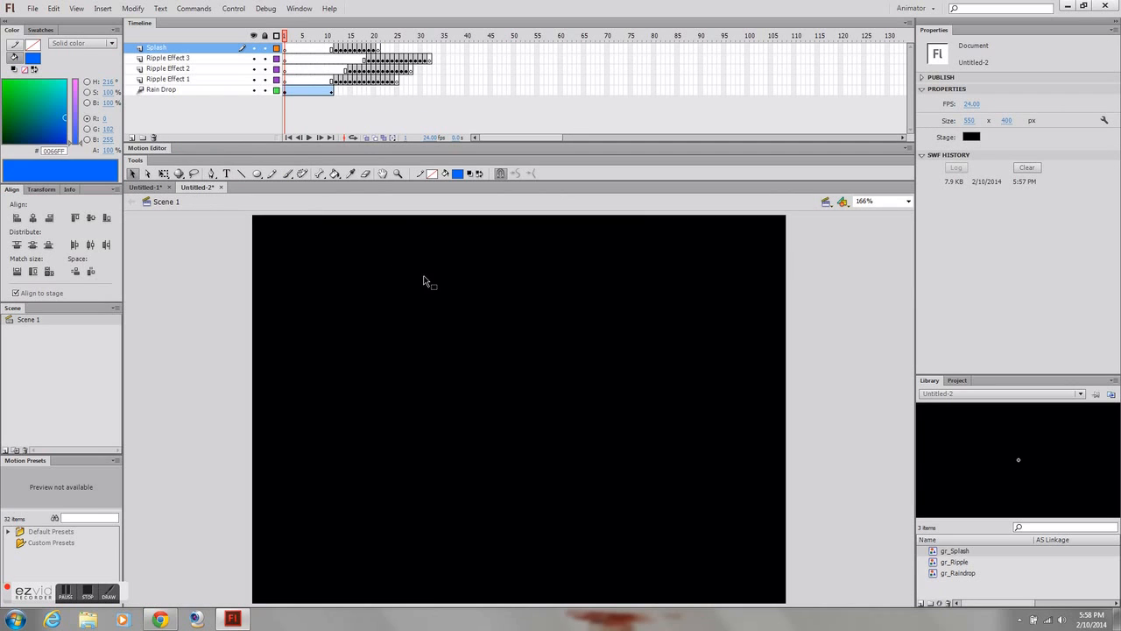
left_click_drag(253, 49, 256, 89)
left_click(254, 90)
Create a new graphic symbol named gr_Raindrop+Effects
left_click(921, 602)
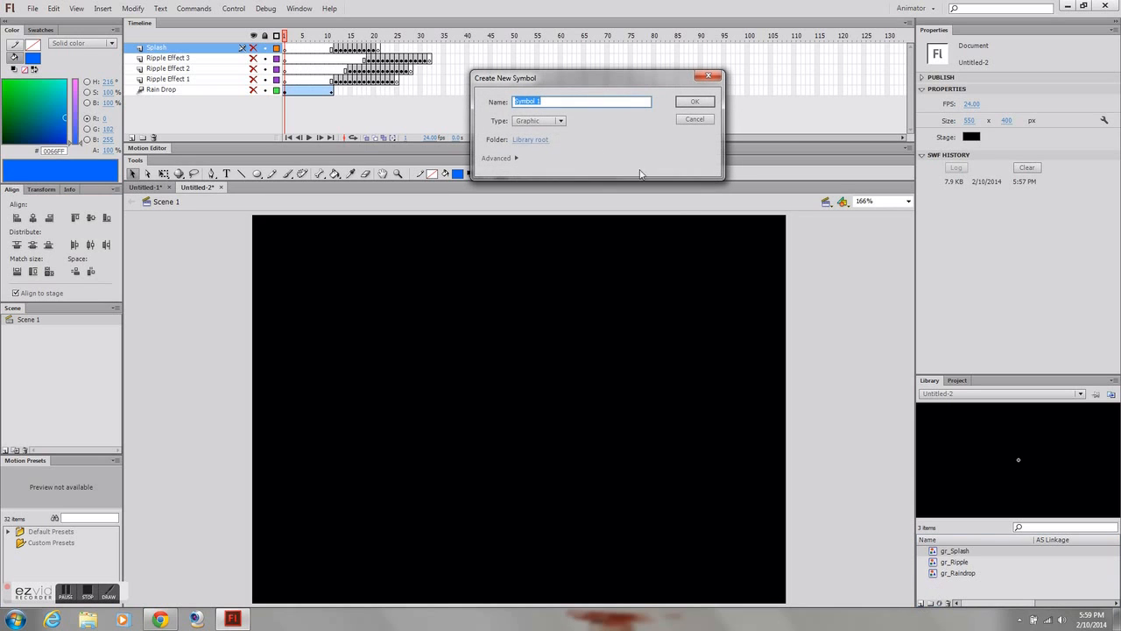
type("gr")
key("Return")
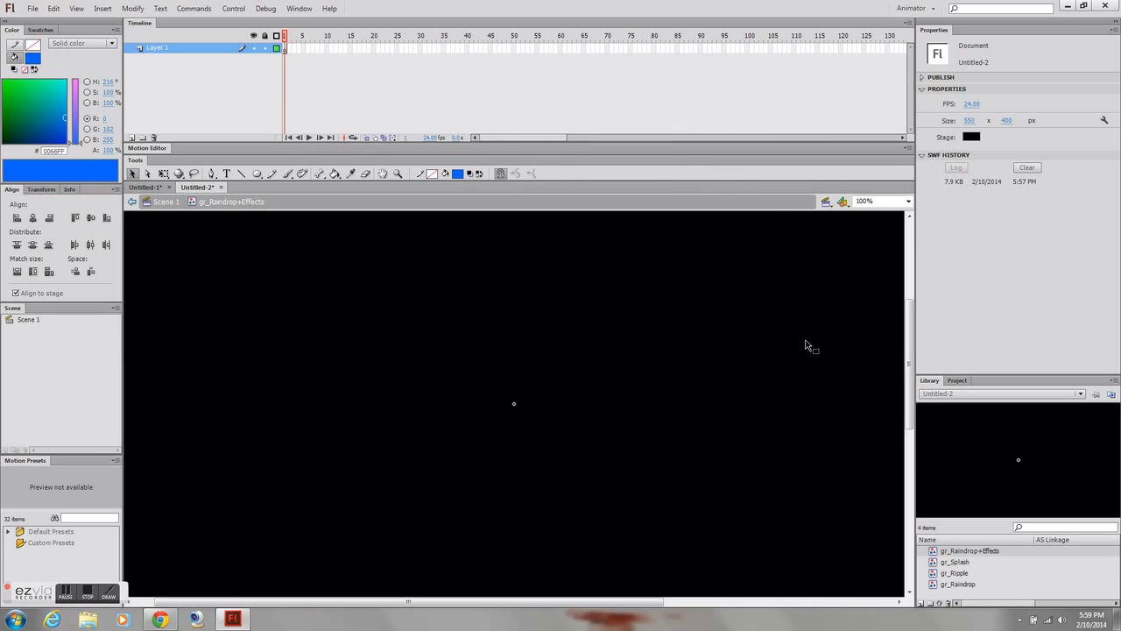
key("ctrl+minus")
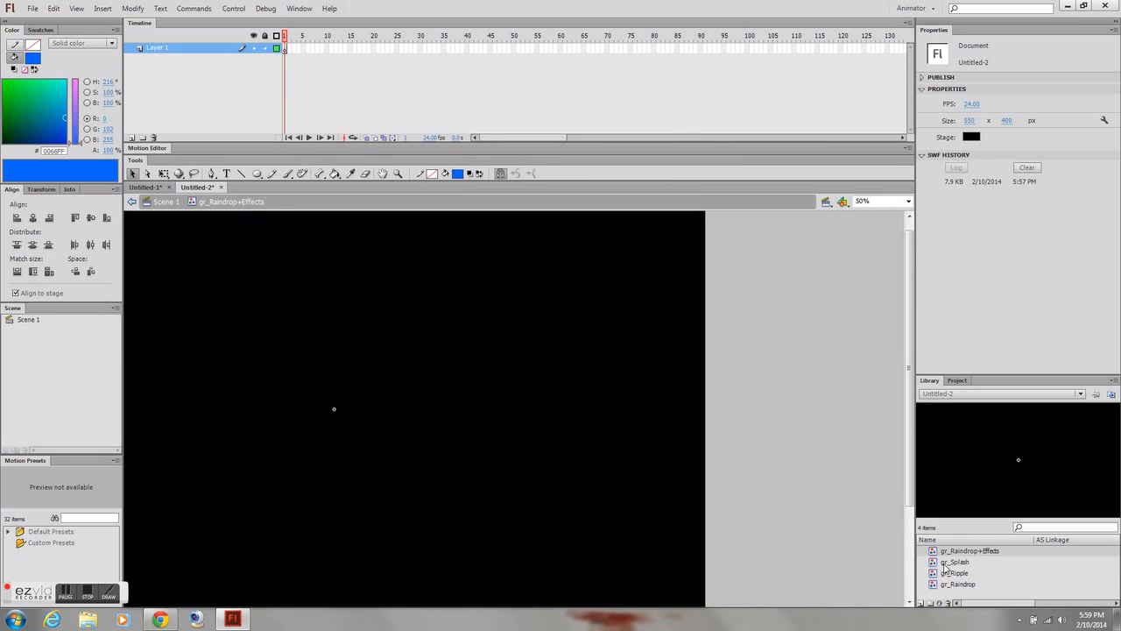
Copy the Rain Drop layer from Scene 1 and paste it into the gr_Raindrop+Effects symbol
left_click(166, 203)
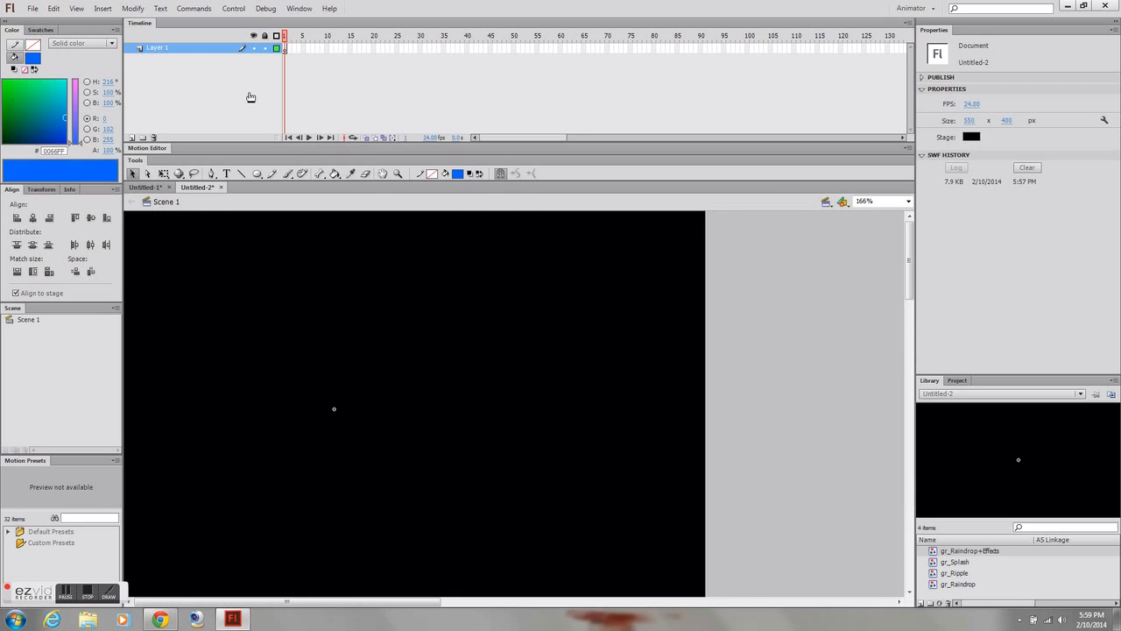
left_click(173, 92)
right_click(174, 95)
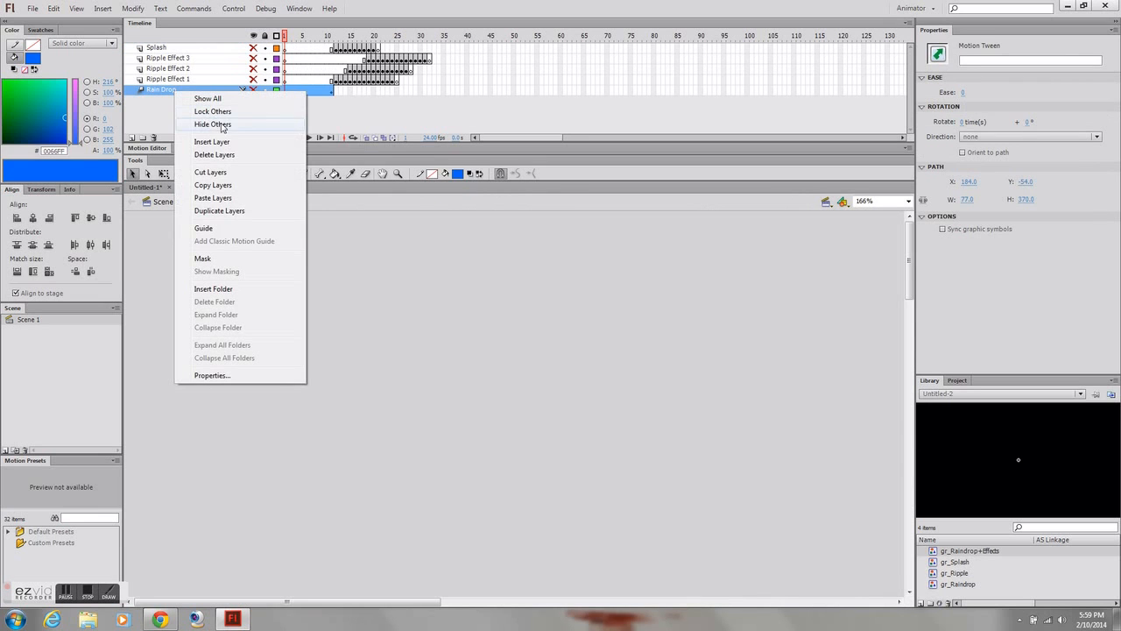
left_click(215, 186)
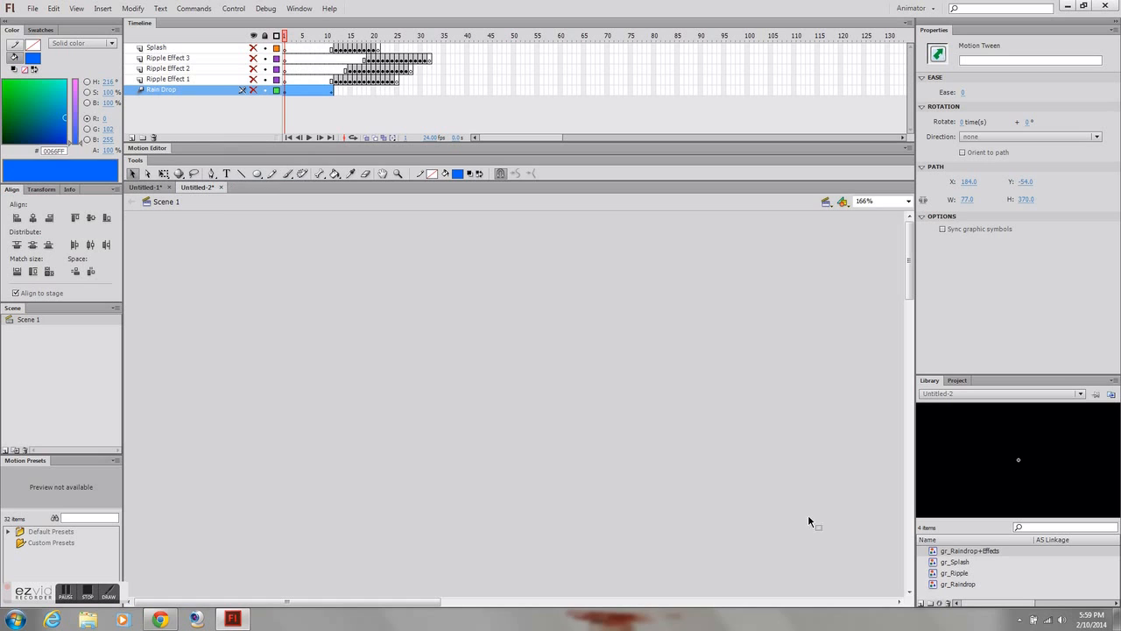
double_click(933, 551)
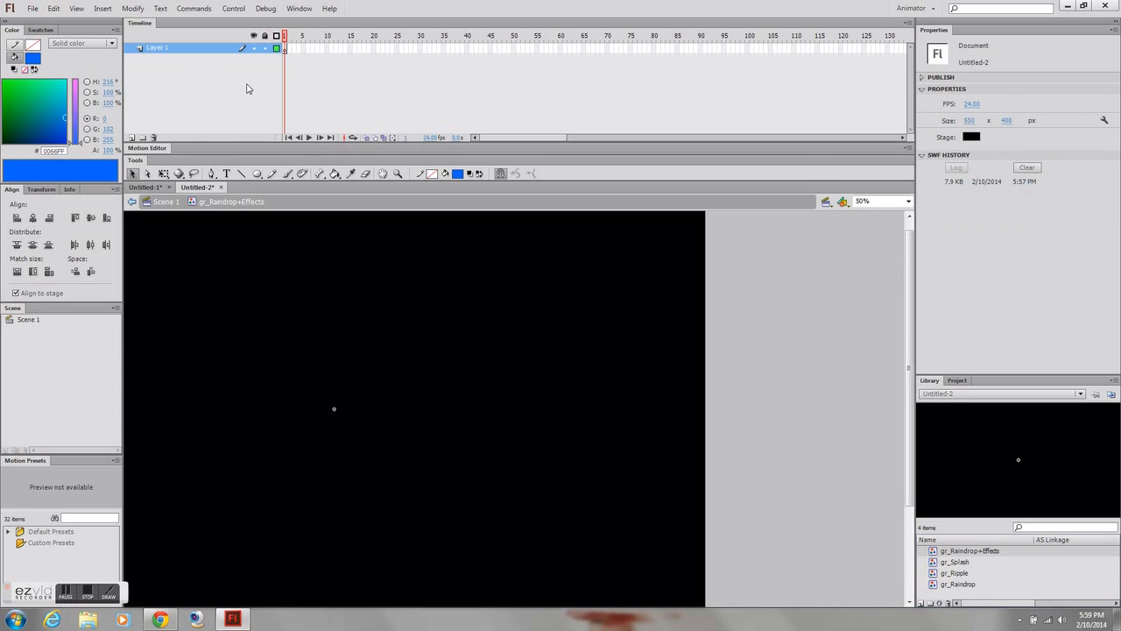
right_click(173, 49)
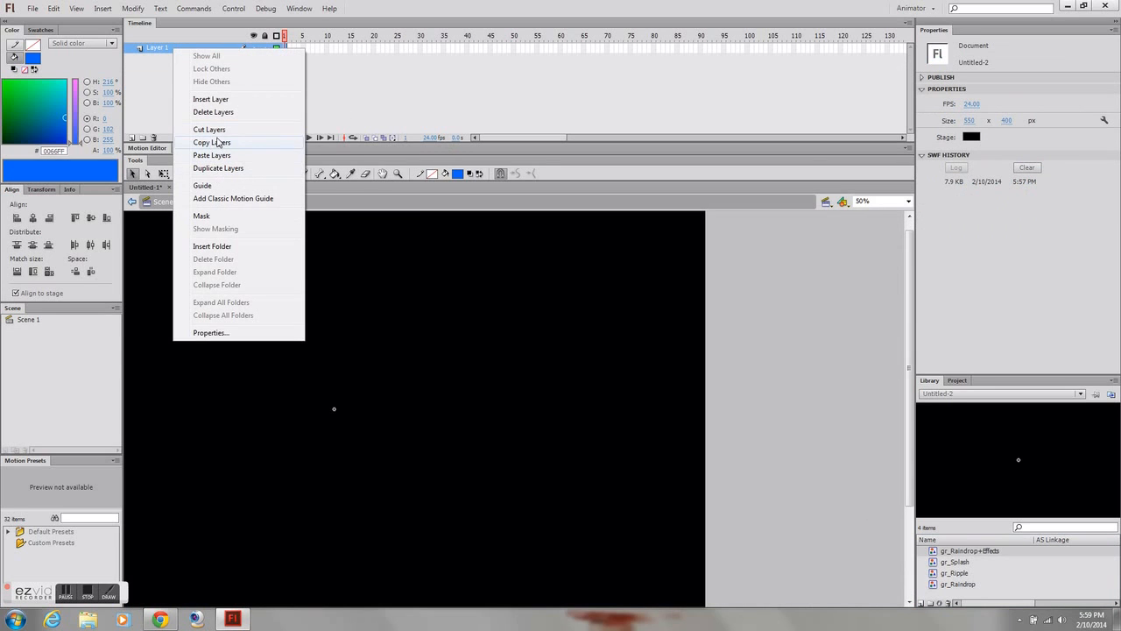
left_click(212, 155)
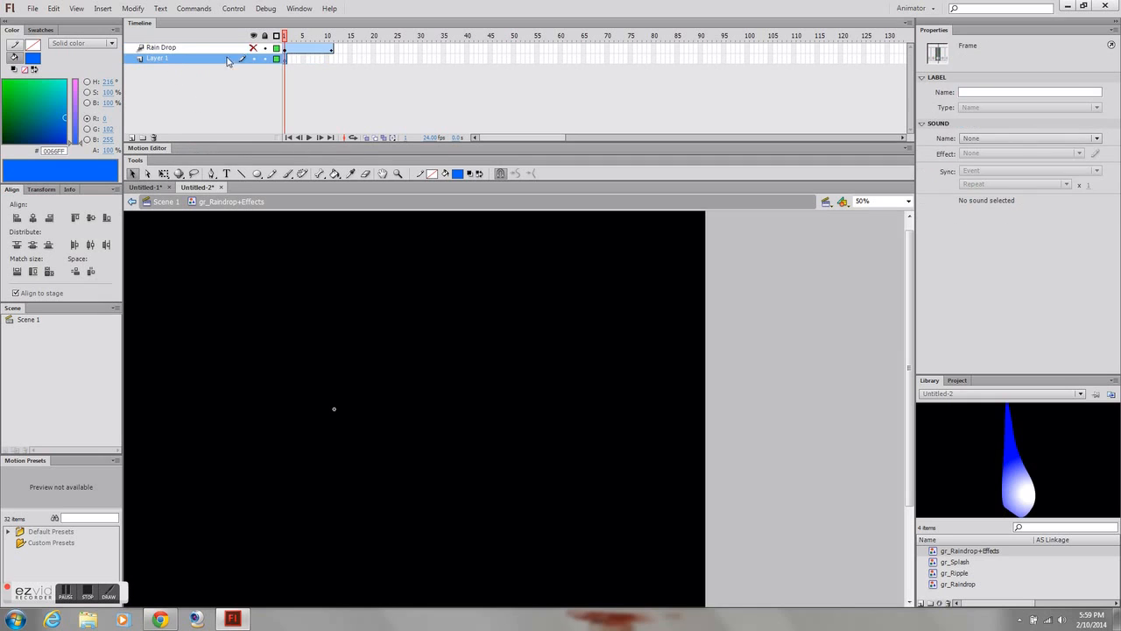
Make the pasted Rain Drop layer visible, scrub to frame 11, and delete the empty Layer 1
left_click_drag(285, 36, 341, 50)
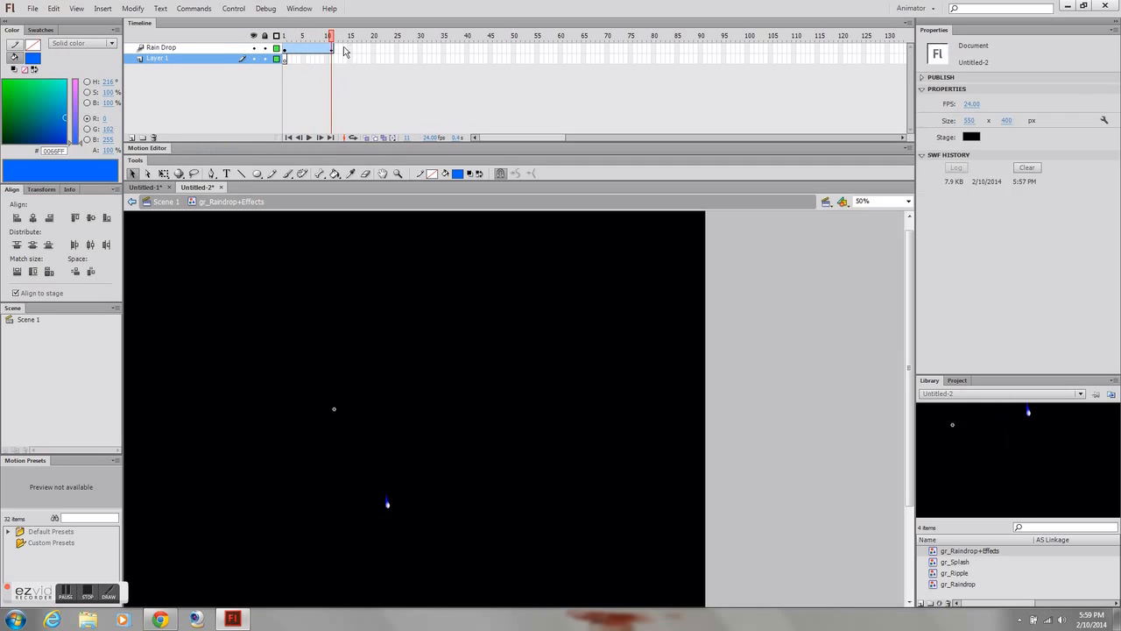
right_click(159, 59)
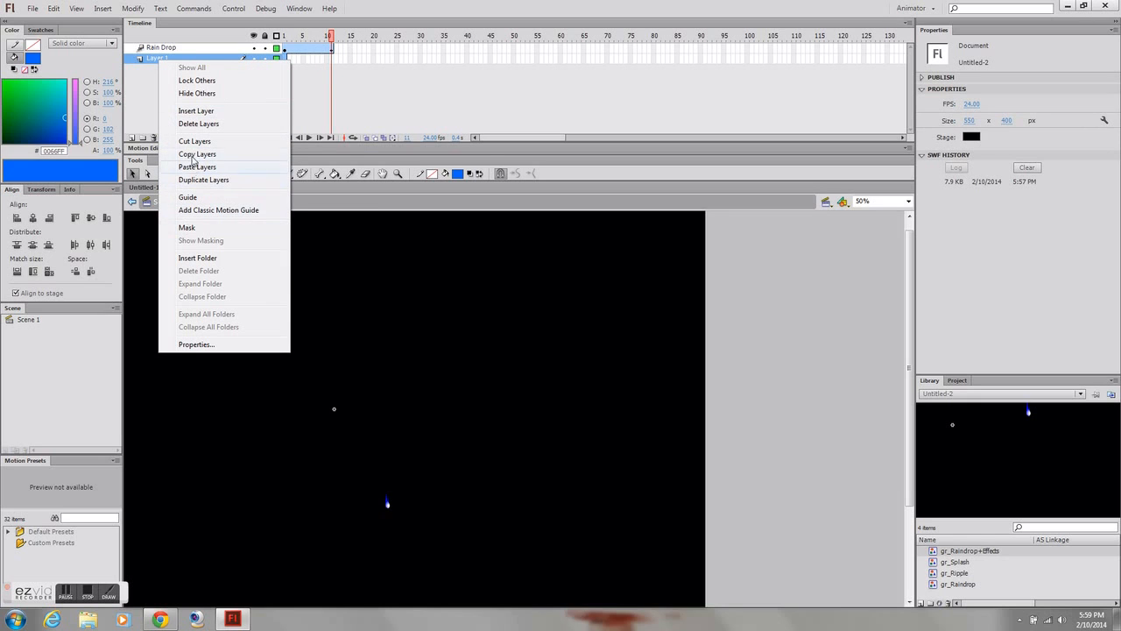
left_click(197, 125)
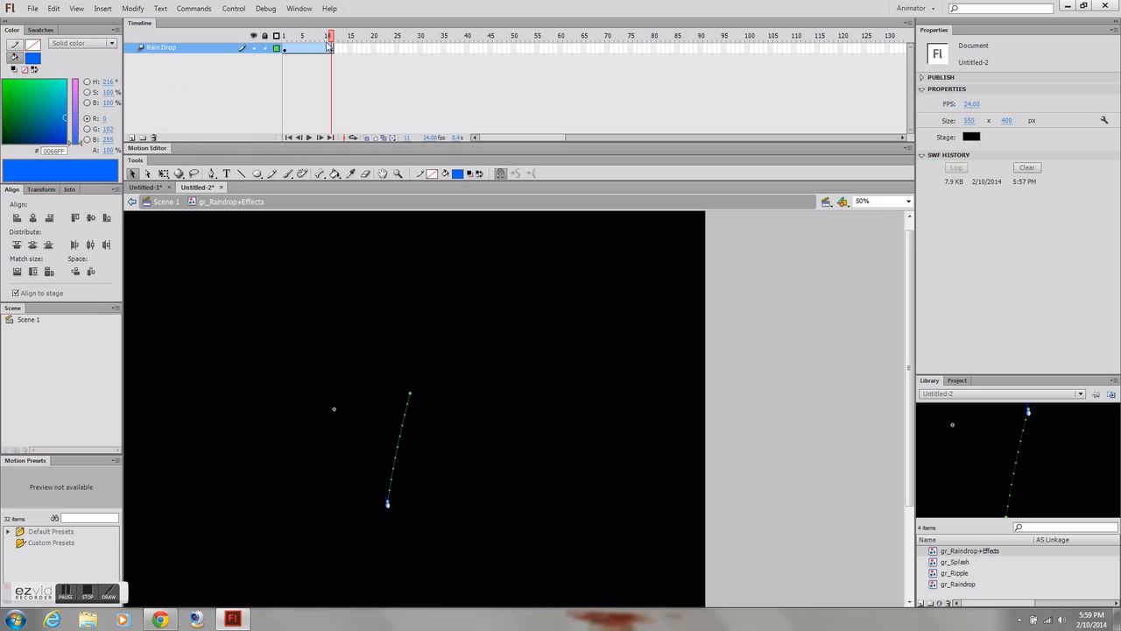
Add a new layer above Rain Drop and name it Ripple
left_click(133, 137)
double_click(167, 49)
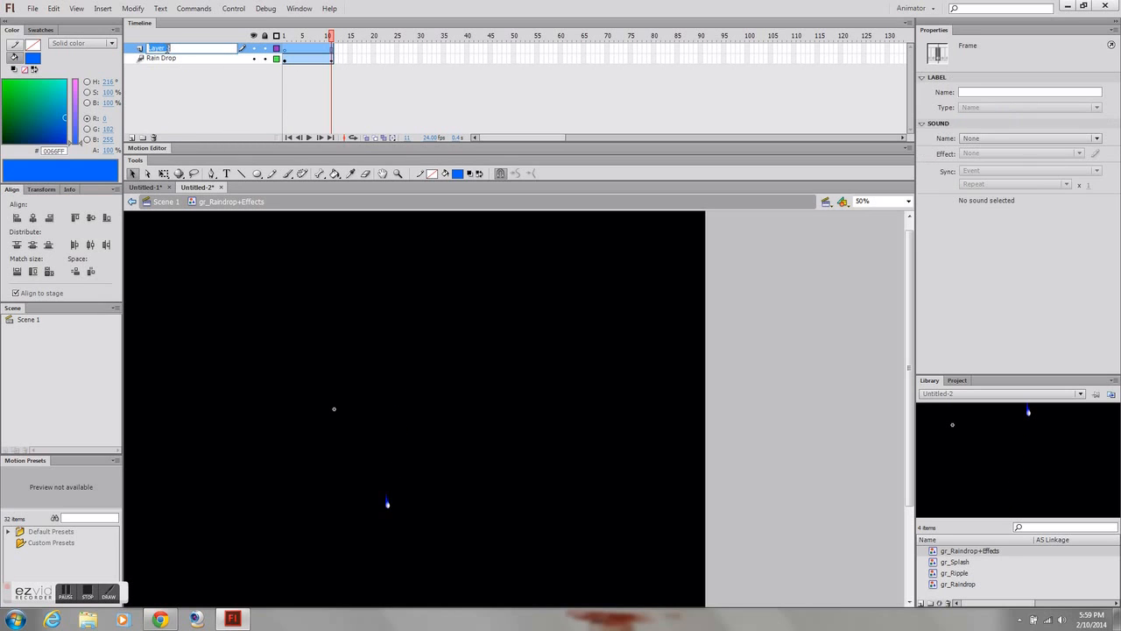
type("Ripple")
key("Return")
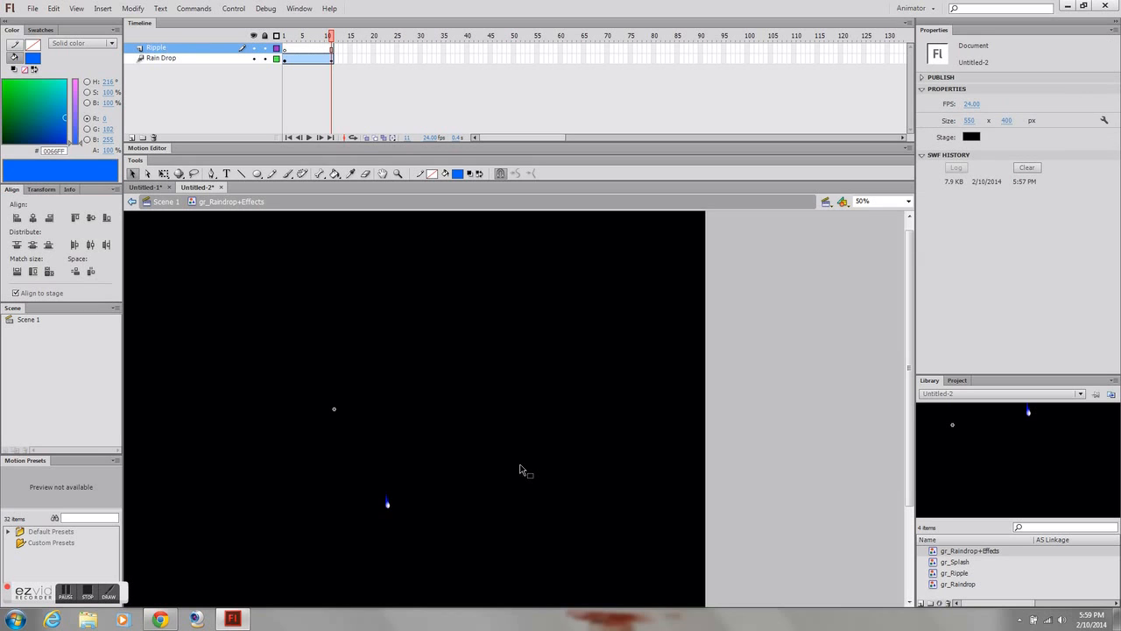
Place an instance of gr_Ripple on the stage in a keyframe at frame 12 of the Ripple layer
left_click(335, 48)
left_click(338, 53)
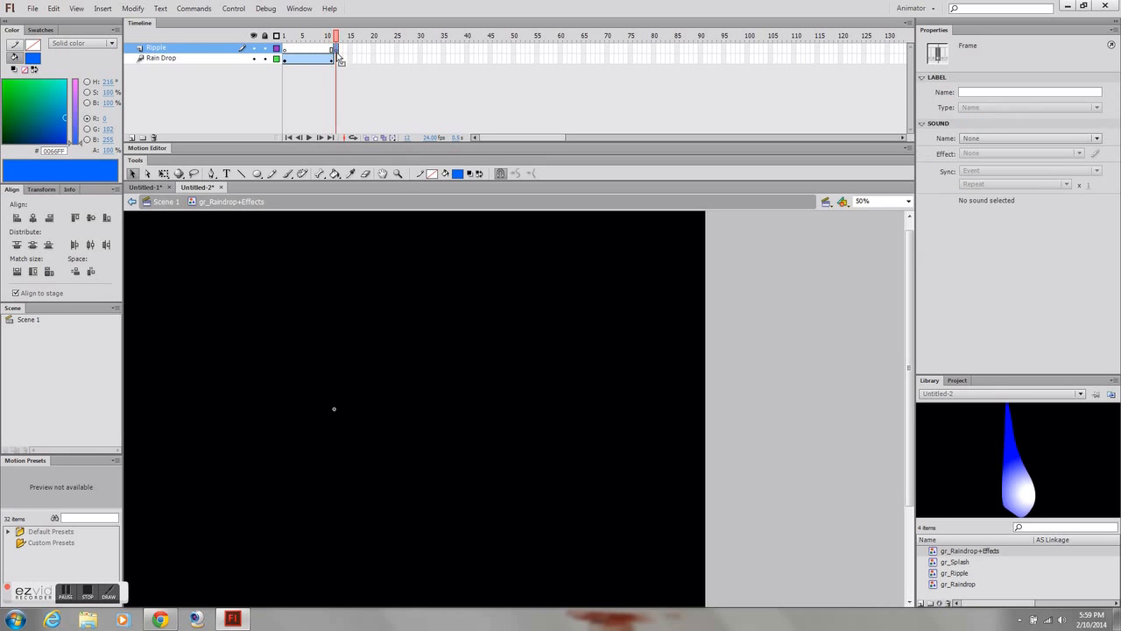
left_click(935, 580)
left_click_drag(937, 578, 480, 511)
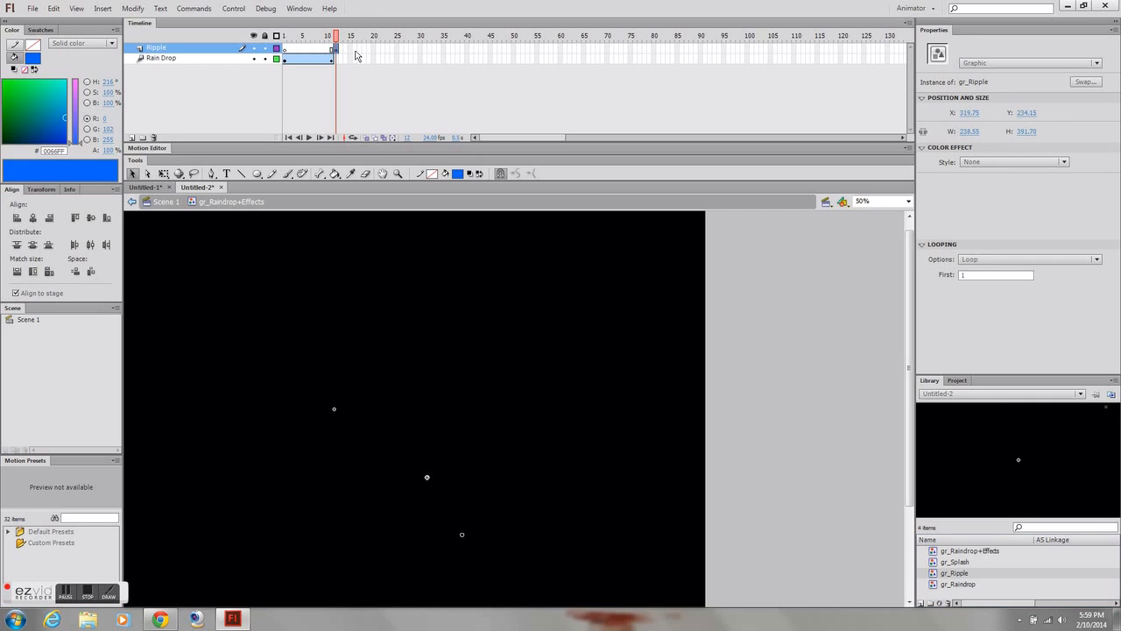
Open gr_Ripple to check its timeline length at frame 32, and reopen gr_Raindrop+Effects by way of Scene 1
double_click(932, 574)
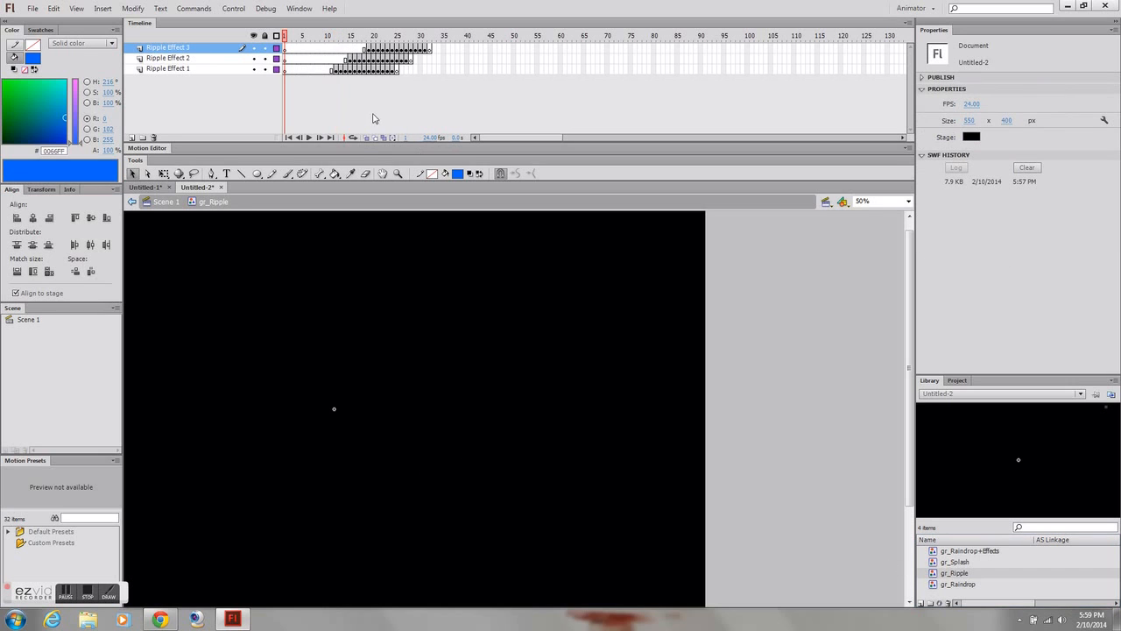
left_click(429, 36)
left_click(166, 201)
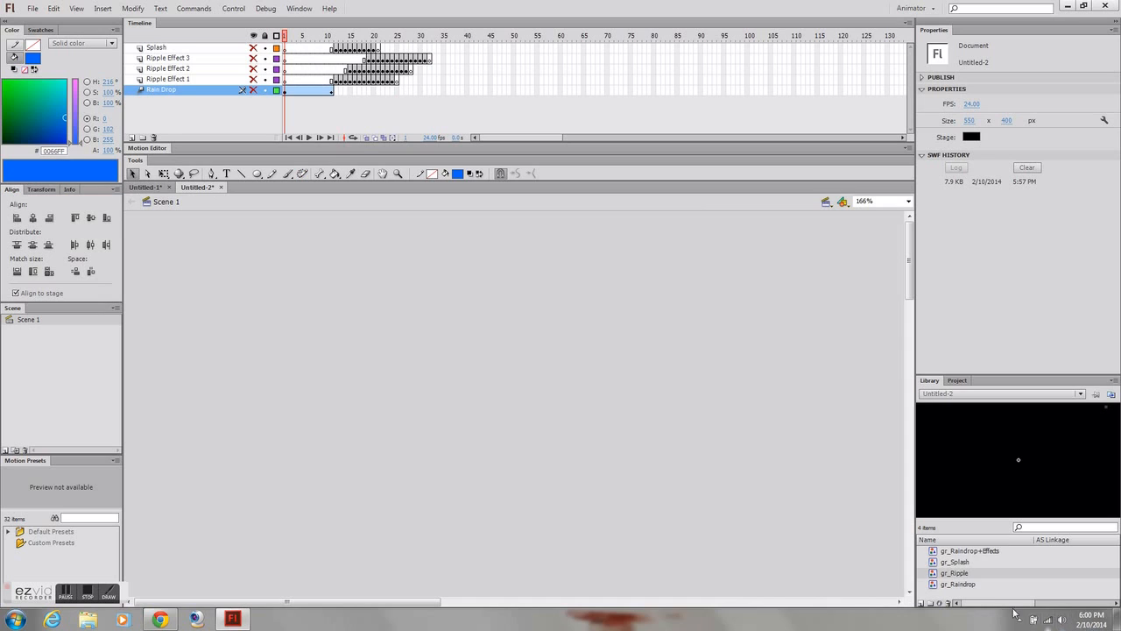
left_click(936, 554)
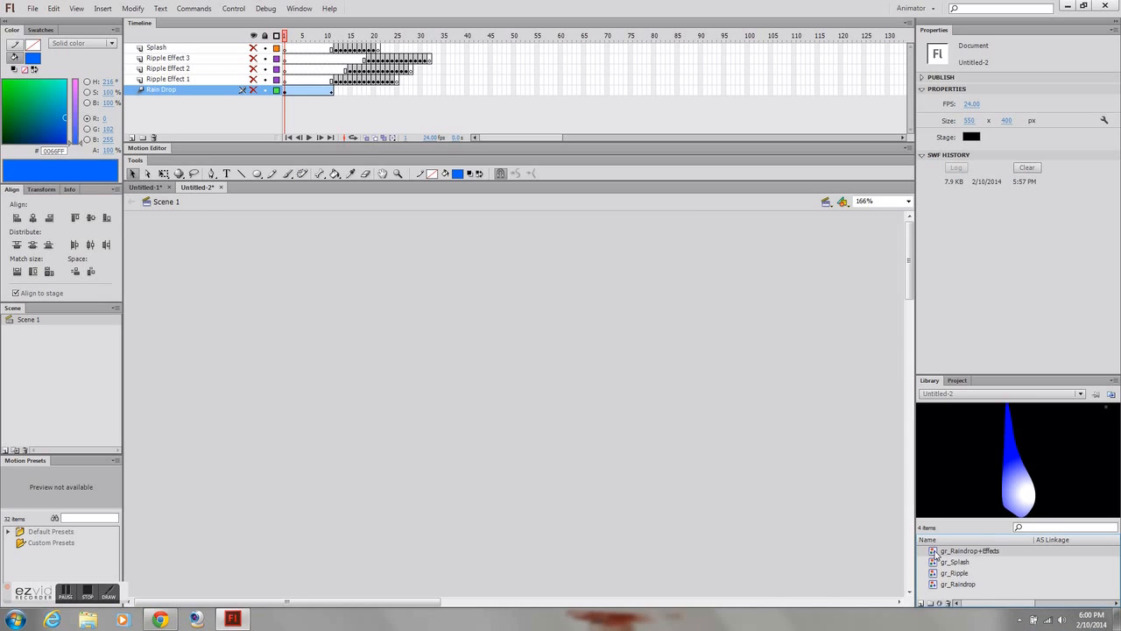
double_click(935, 552)
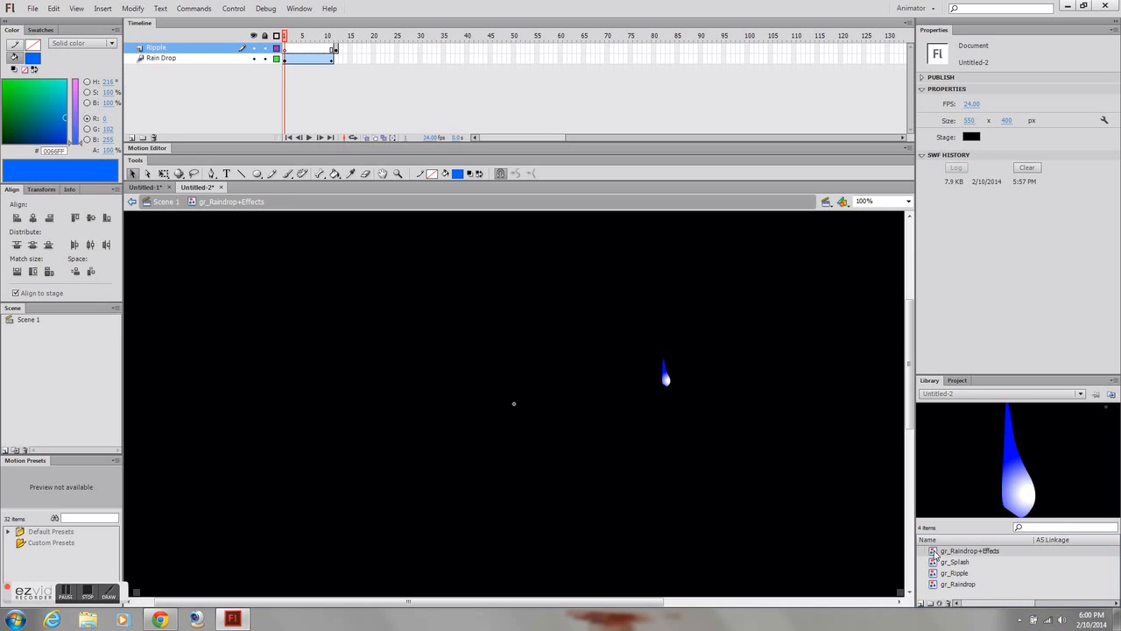
Extend the Ripple layer with frames from its frame 12 keyframe up to frame 44
left_click(337, 50)
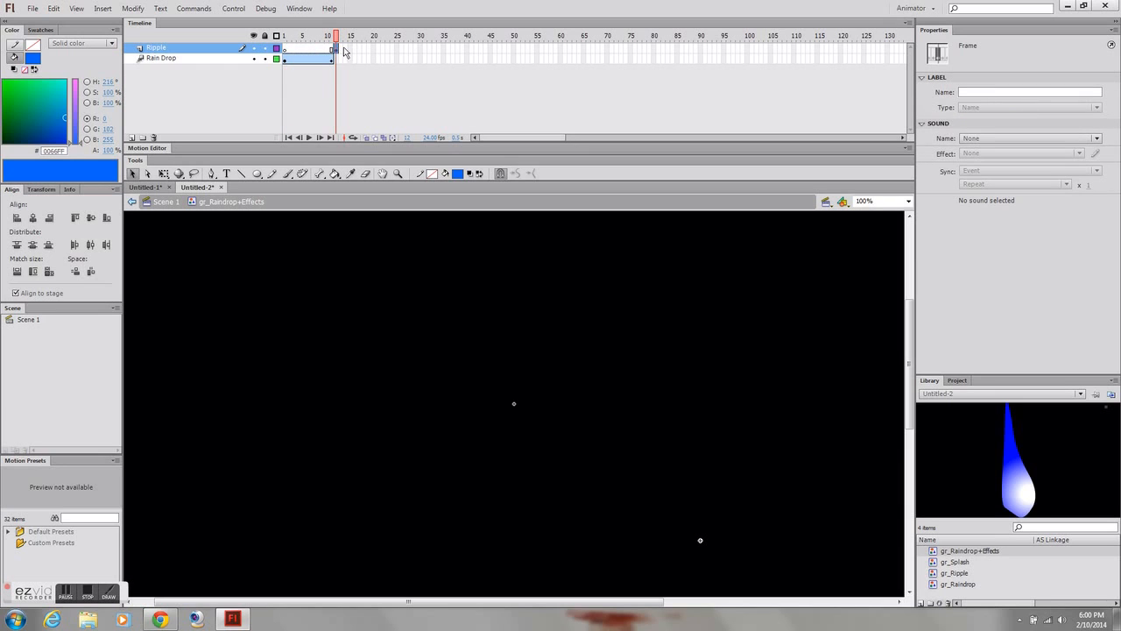
right_click(486, 50)
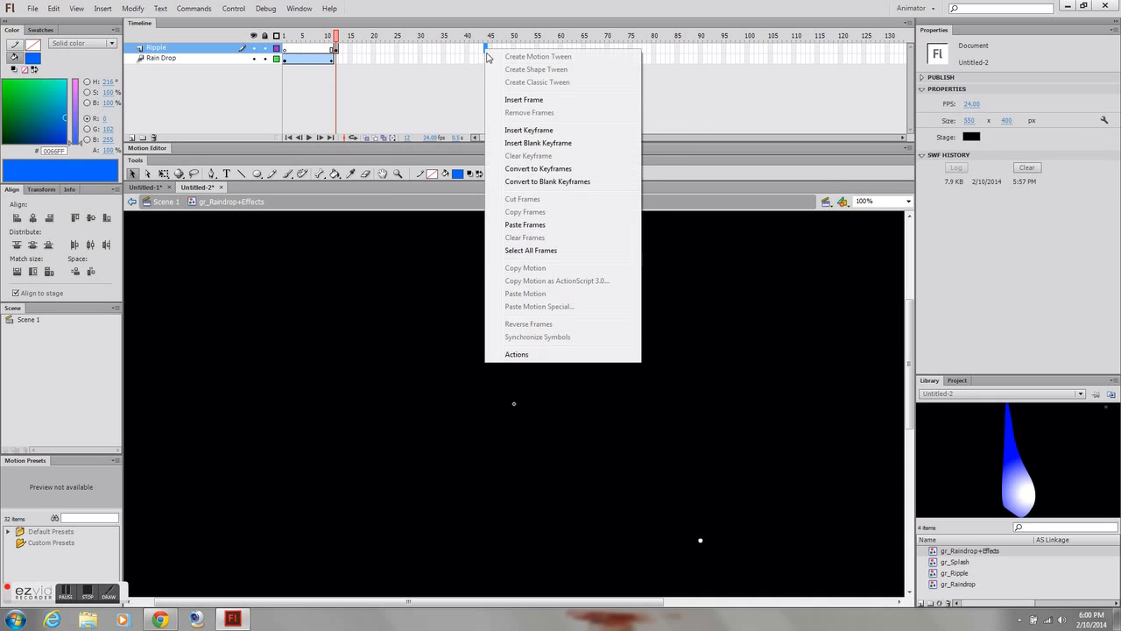
left_click(523, 99)
Scrub through the animation and move the gr_Ripple instance at frame 33 closer to the raindrop's end point, to about X 190, Y 57
left_click(312, 37)
left_click_drag(295, 39, 327, 54)
left_click_drag(675, 433, 615, 295)
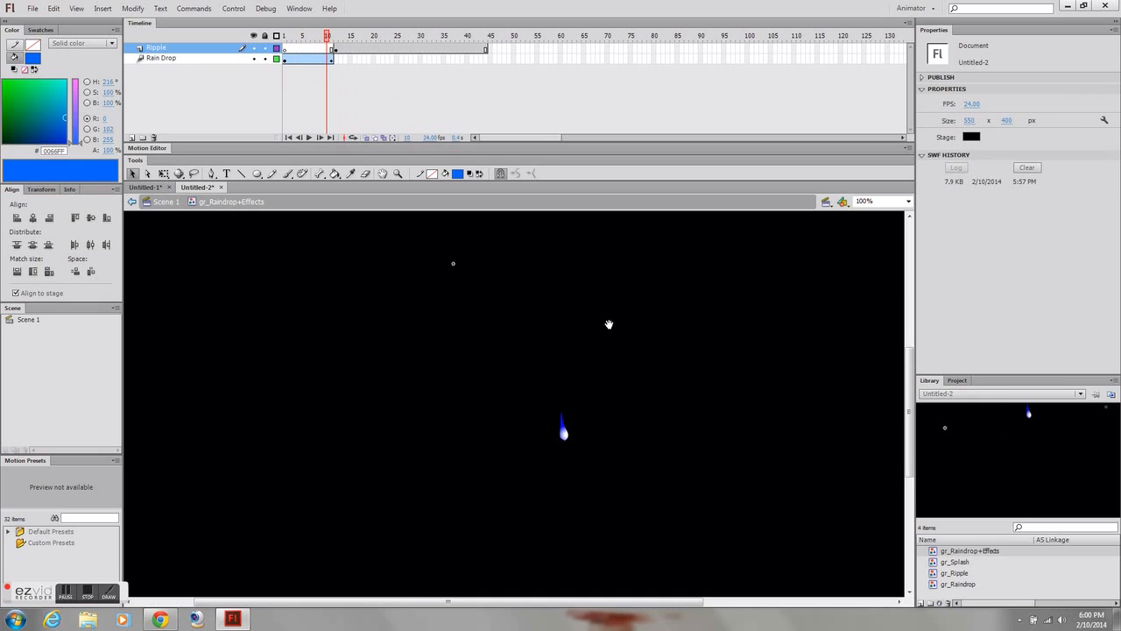
left_click_drag(327, 39, 493, 60)
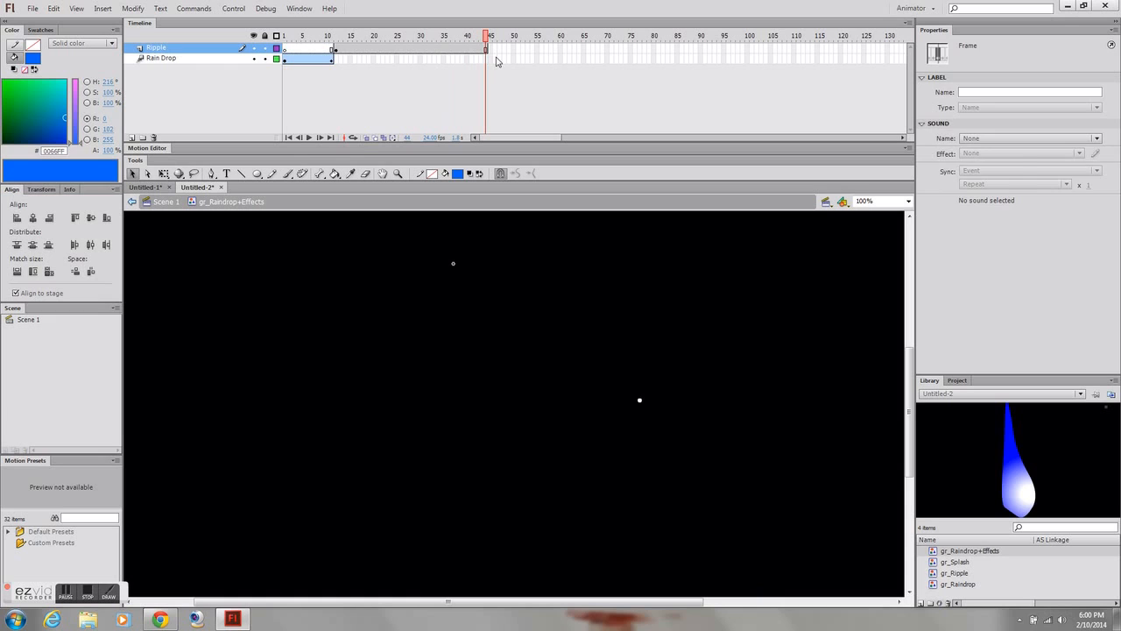
left_click(499, 77)
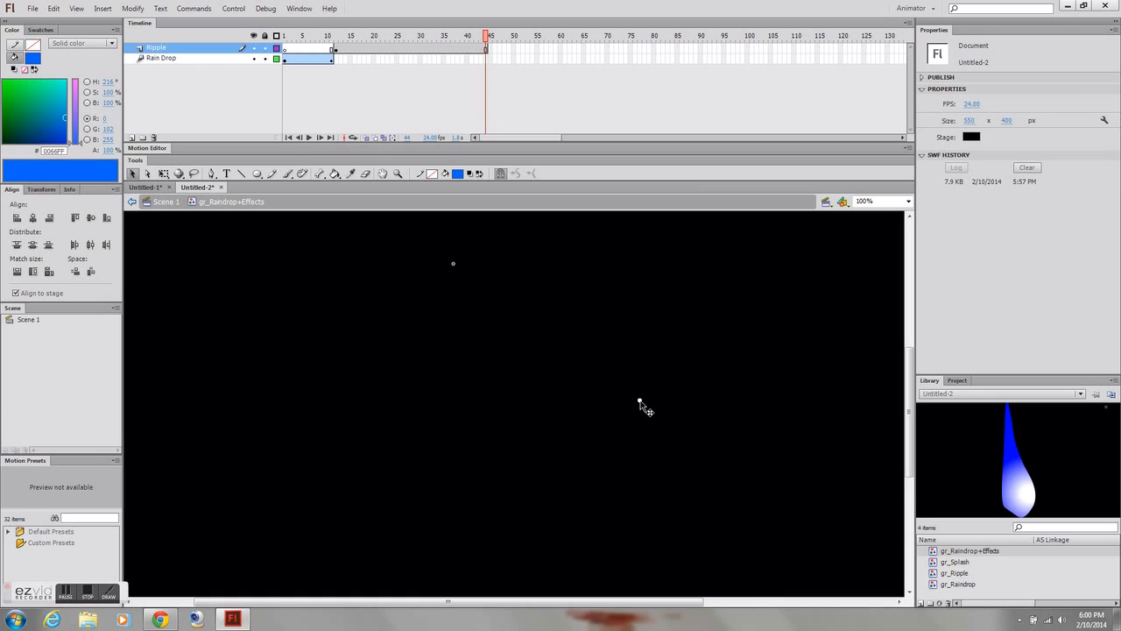
key("ctrl+minus")
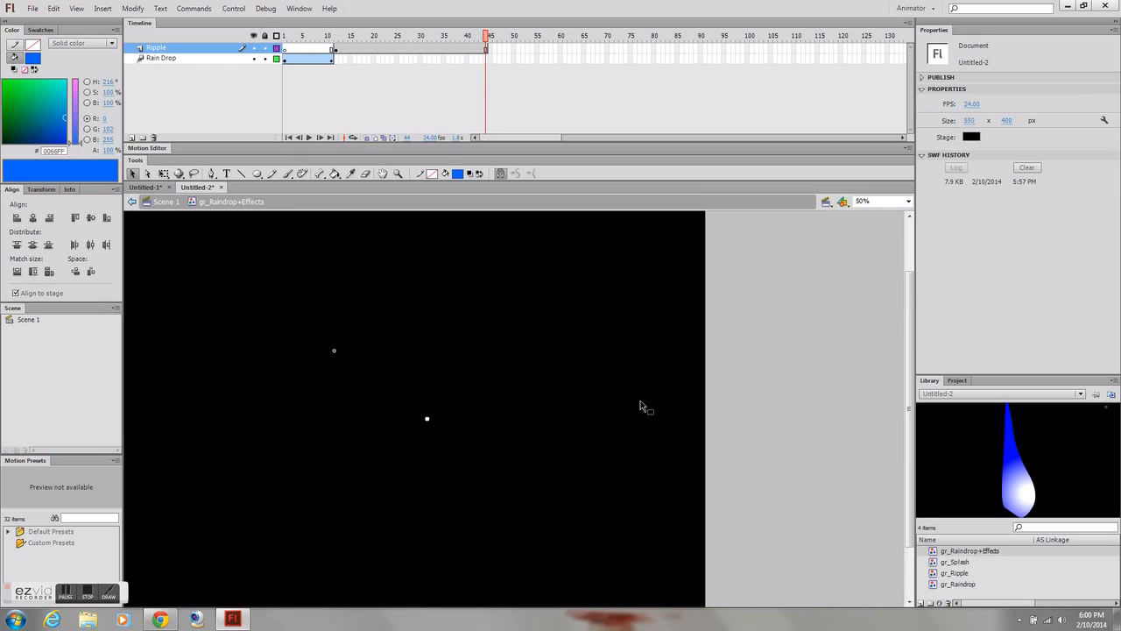
left_click(435, 36)
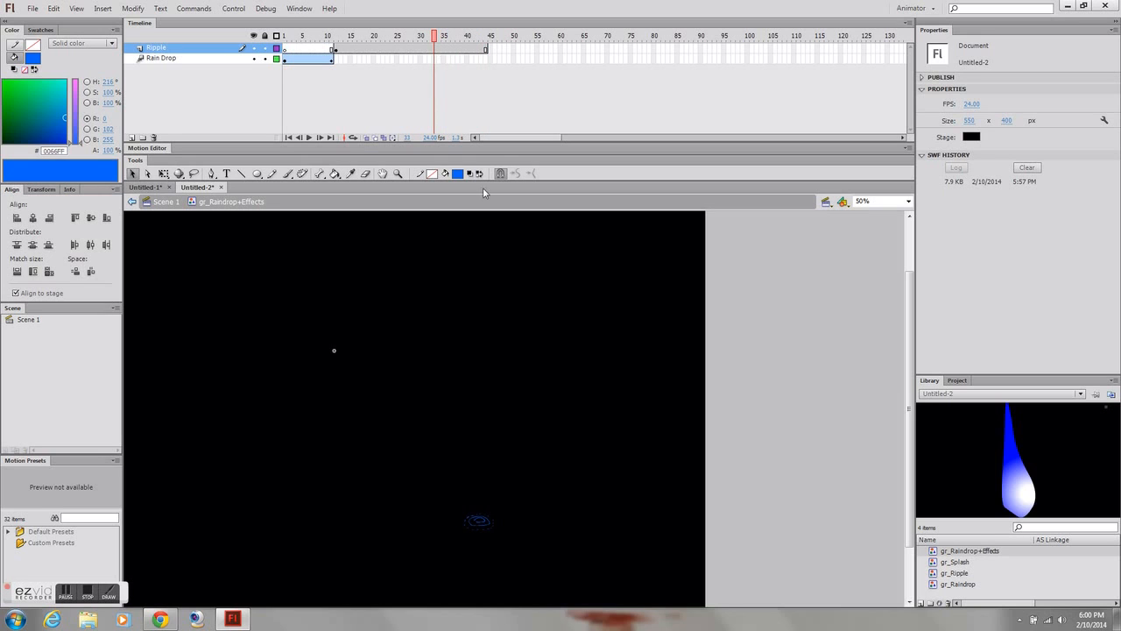
left_click(479, 517)
left_click_drag(490, 531, 449, 478)
Turn on onion skinning around the frames where the raindrop lands and set the stage colour to white
left_click_drag(356, 42, 331, 48)
left_click(367, 139)
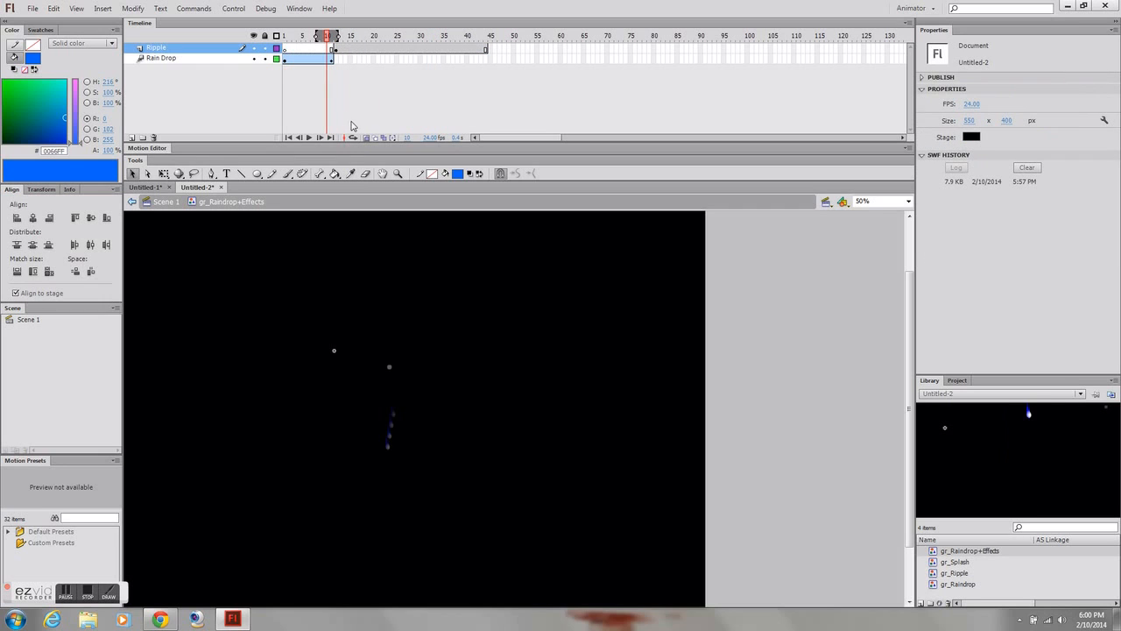
left_click_drag(329, 36, 388, 37)
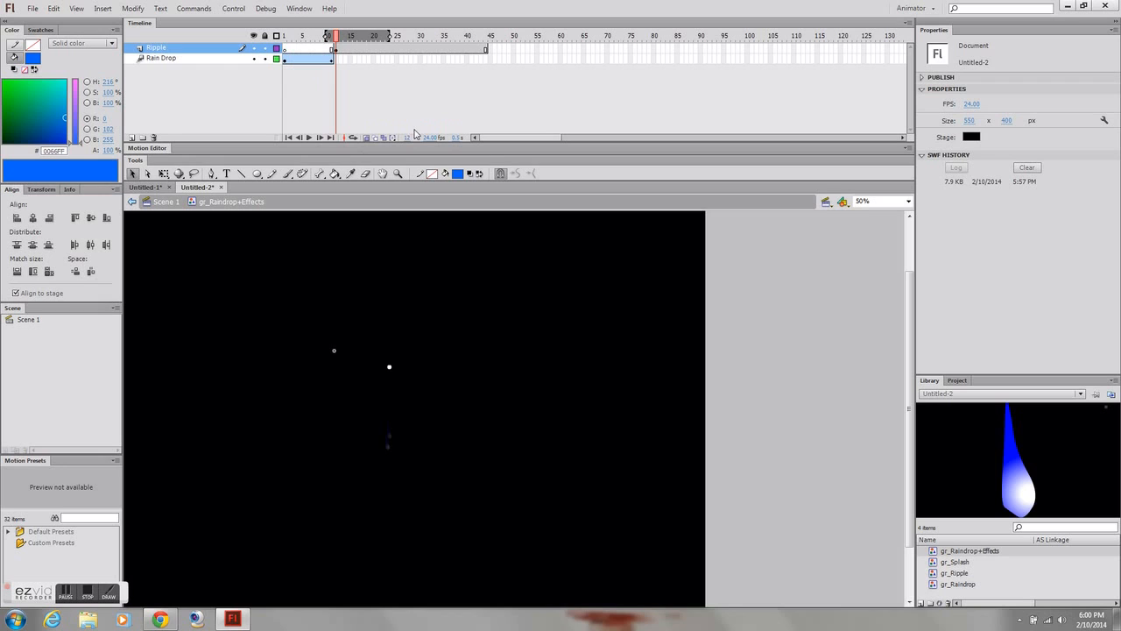
left_click(970, 137)
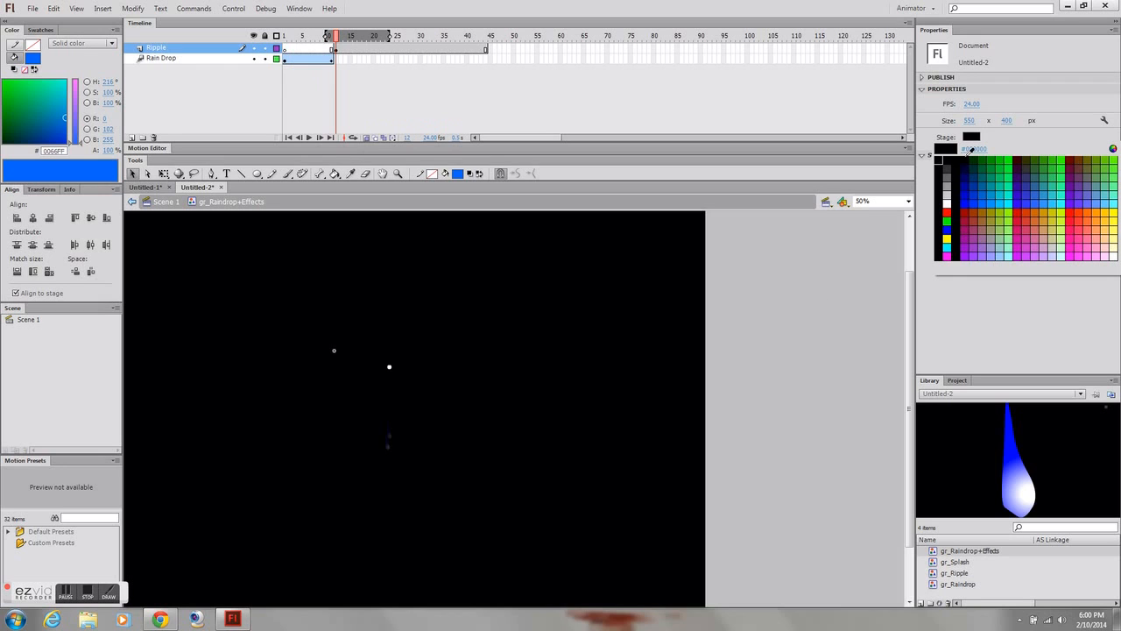
left_click(947, 203)
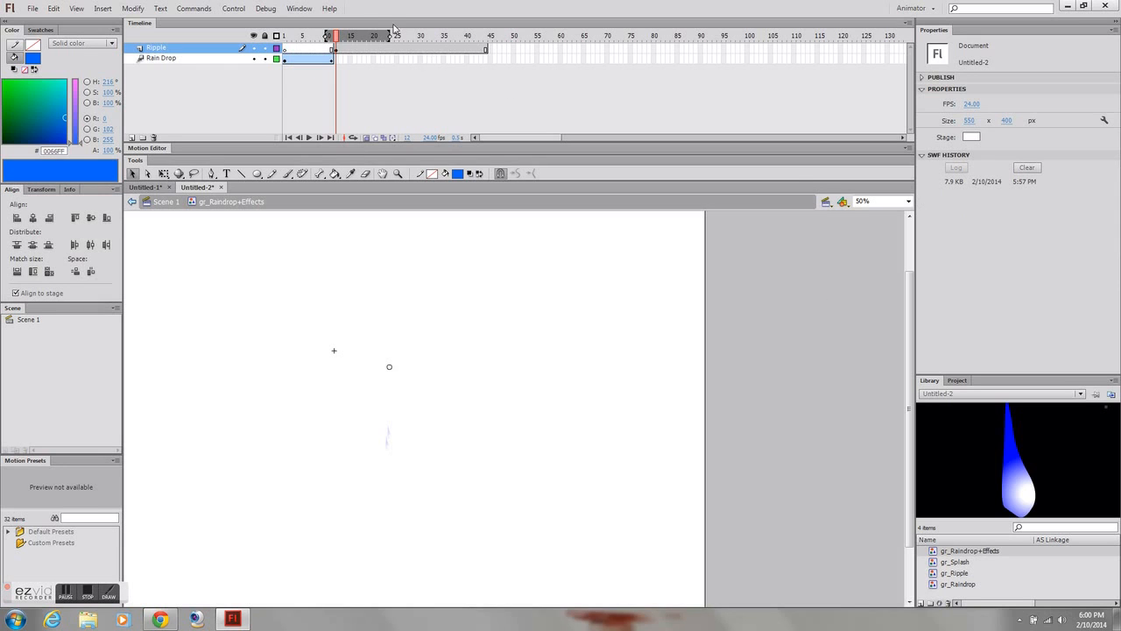
Remove the empty frames 1 to 11 from the Ripple layer so the ripple animation starts at frame 1
left_click(367, 52)
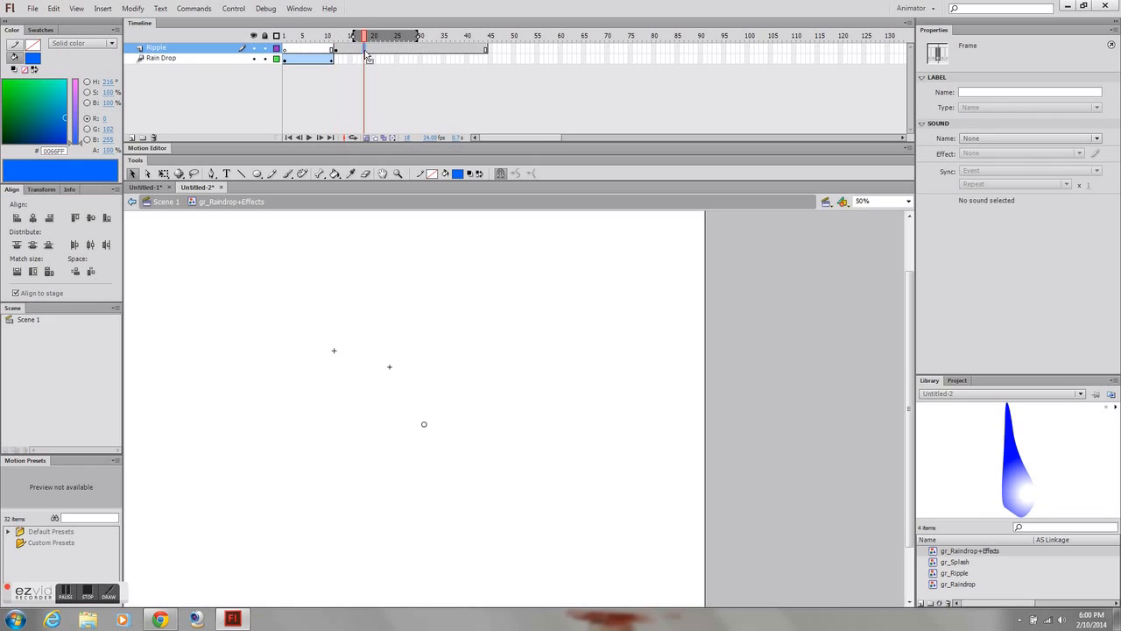
left_click(385, 54)
left_click(408, 58)
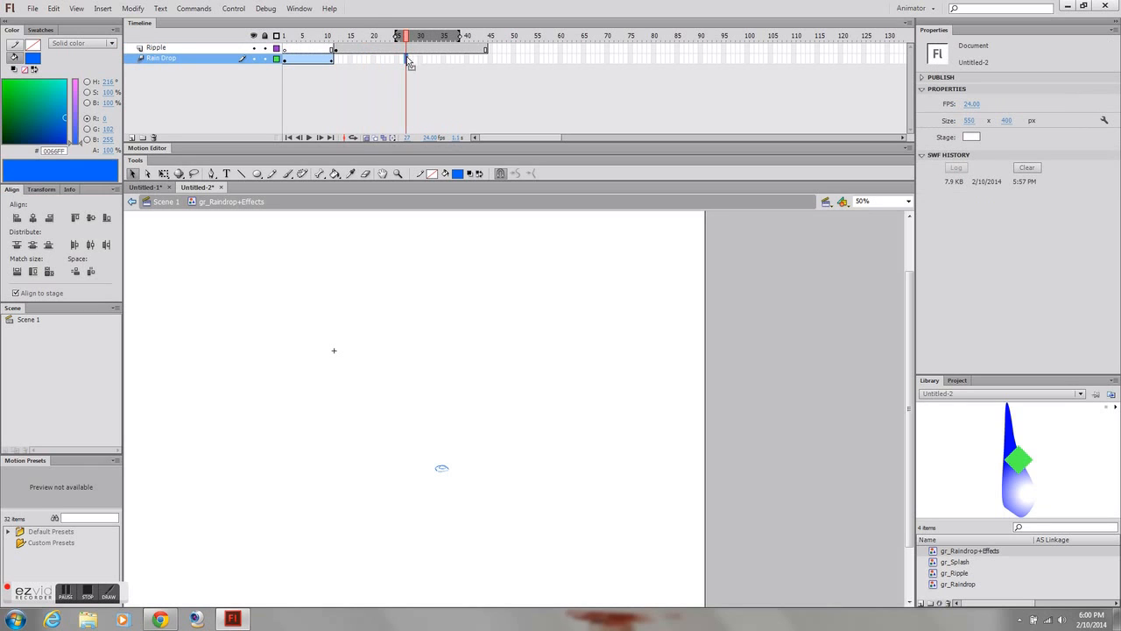
left_click(441, 468)
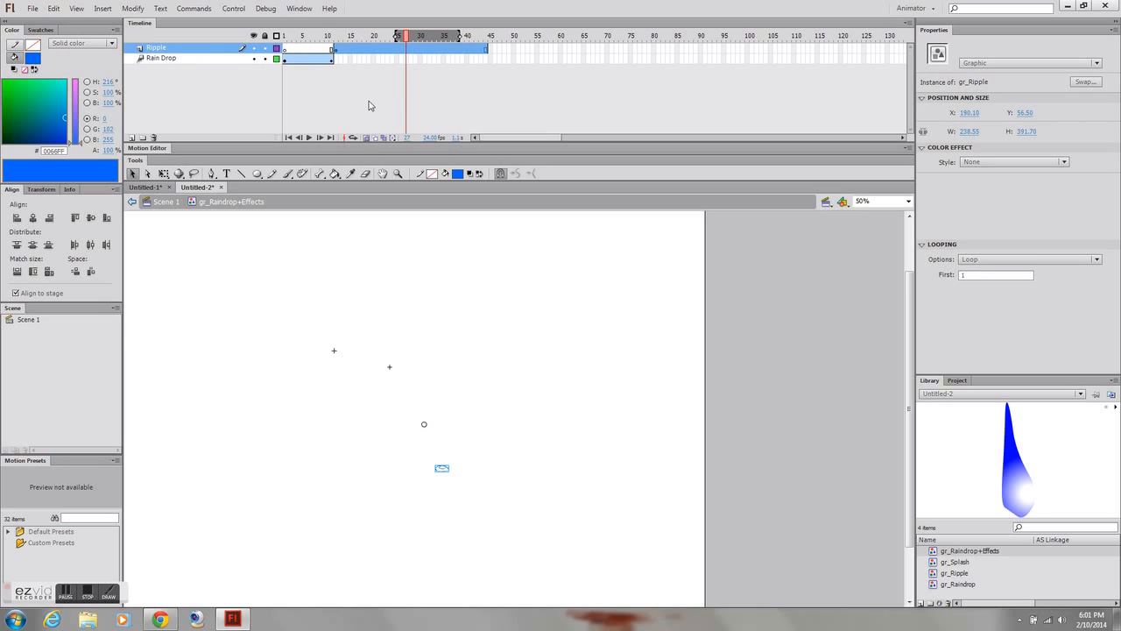
left_click_drag(335, 49, 289, 51)
right_click(286, 50)
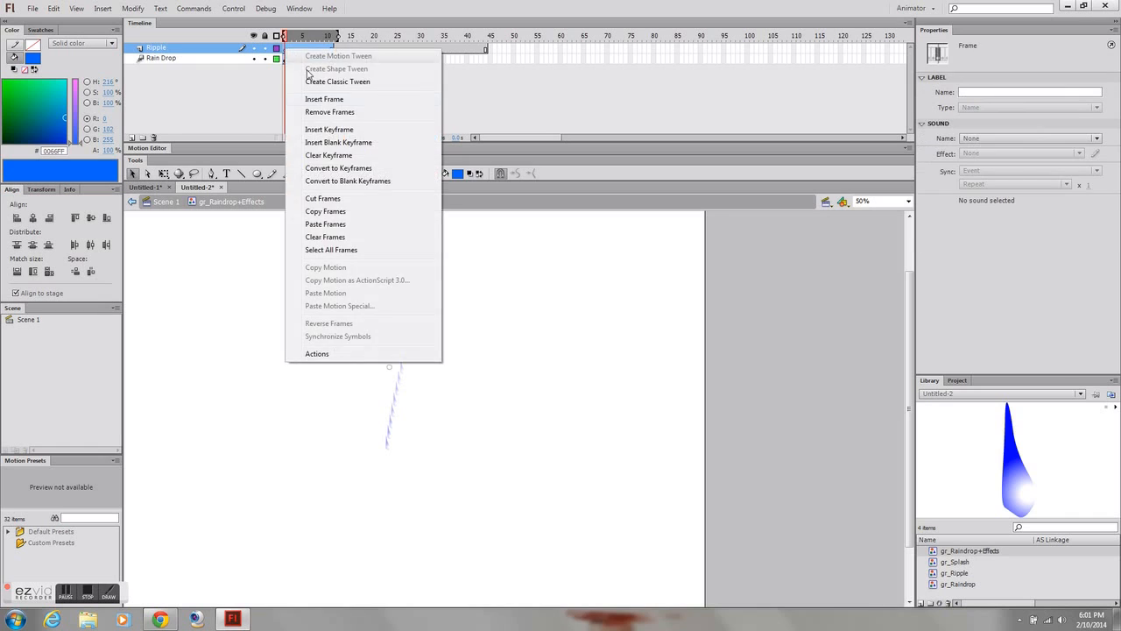
left_click(345, 117)
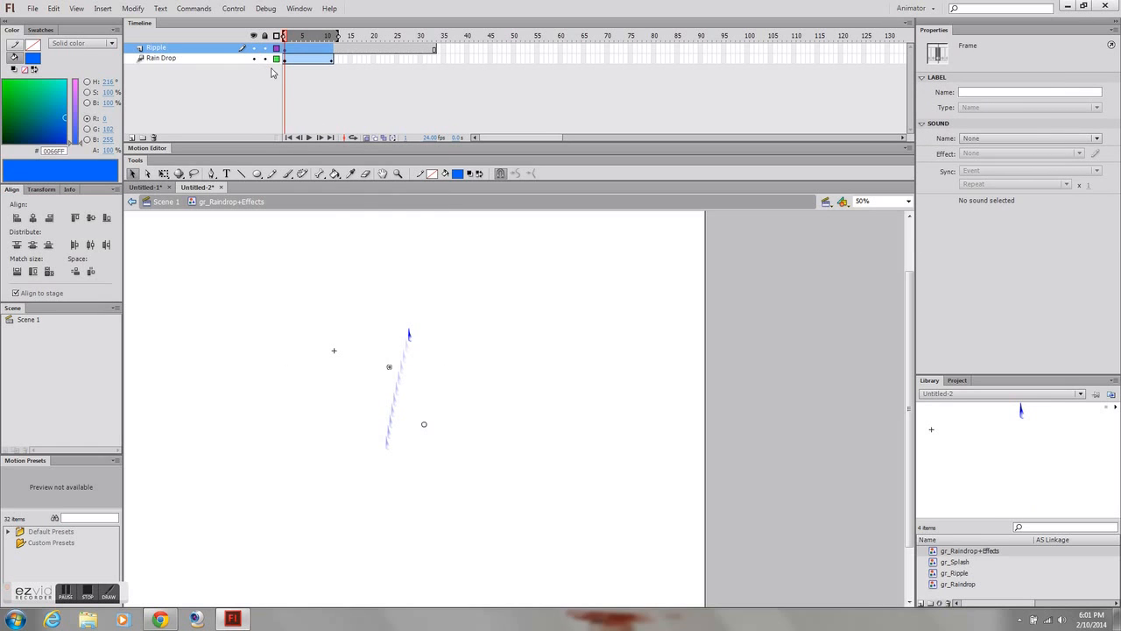
Compare the raindrop's landing point with the ripple's placement around frame 11 using a narrowed onion skin range
left_click_drag(289, 38, 331, 55)
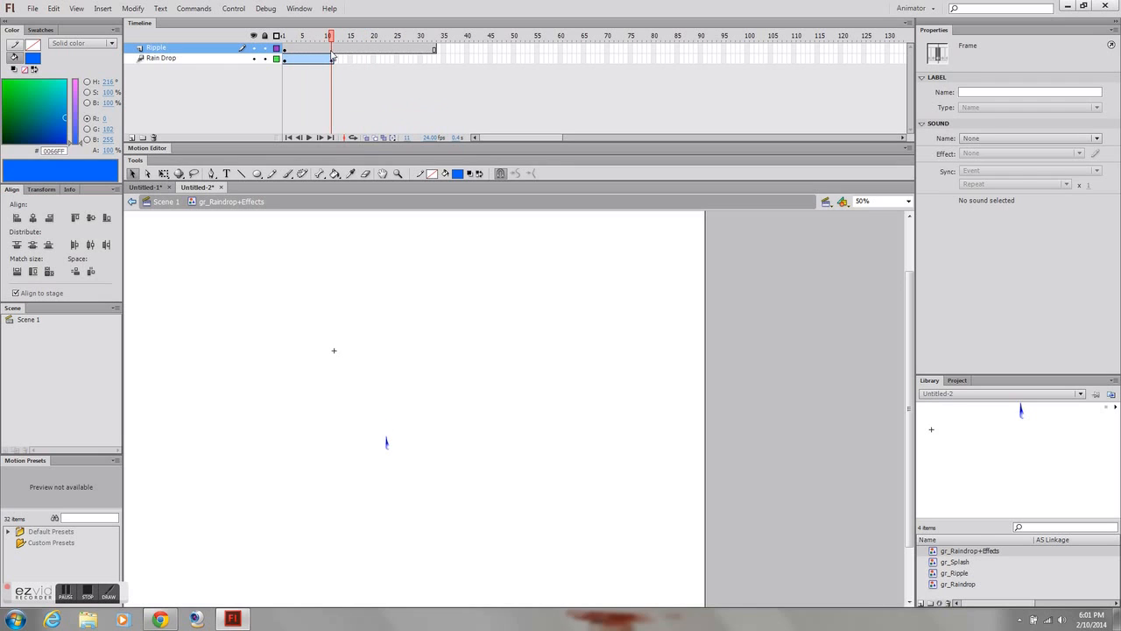
left_click(367, 138)
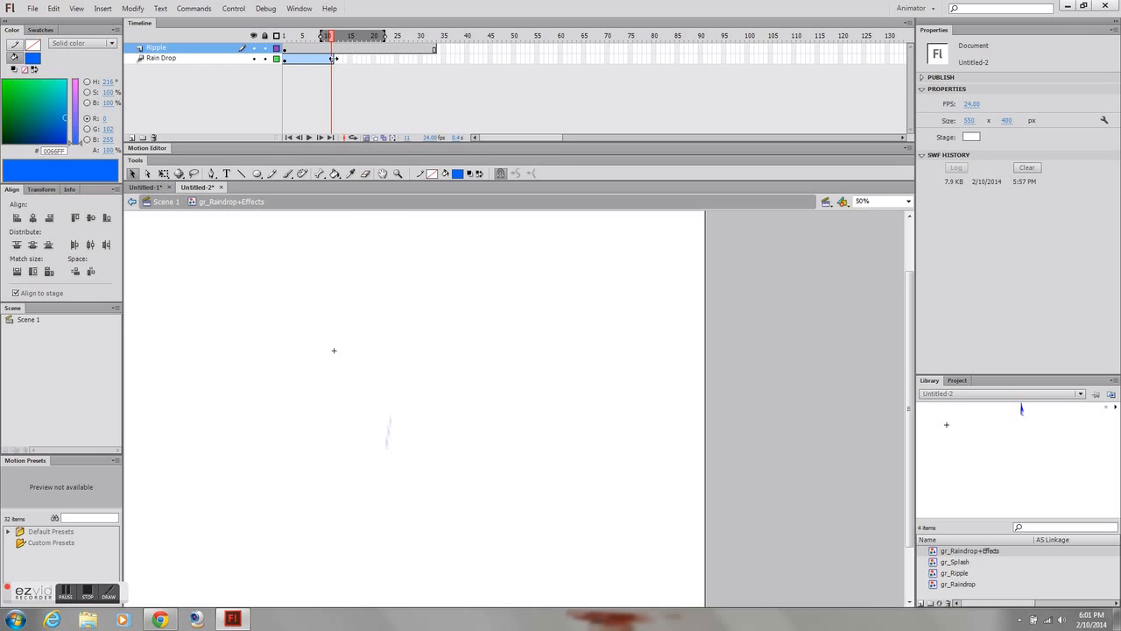
left_click_drag(385, 39, 355, 58)
left_click(332, 55)
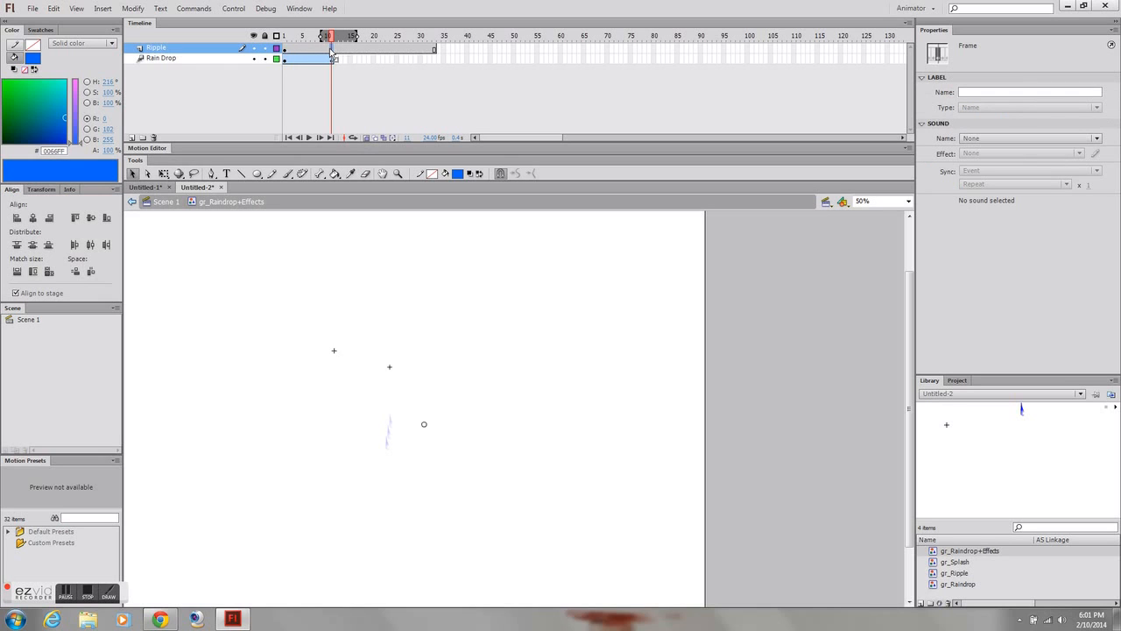
left_click(367, 138)
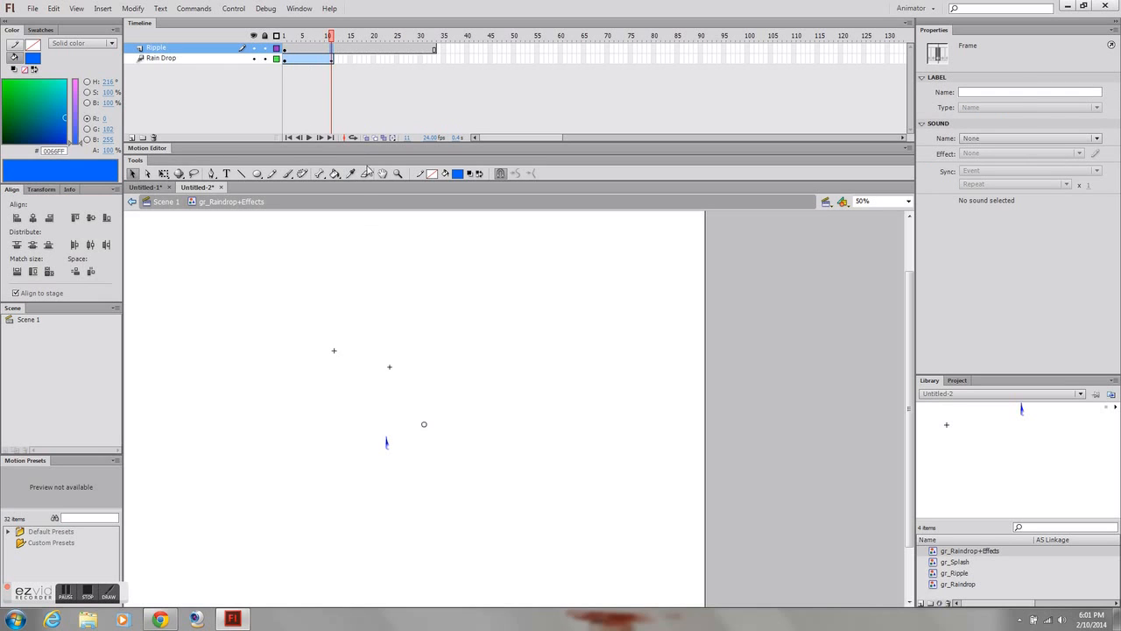
Move the gr_Ripple instance onto the raindrop's landing point using onion skinning as a guide, and play the animation
left_click_drag(331, 36, 355, 36)
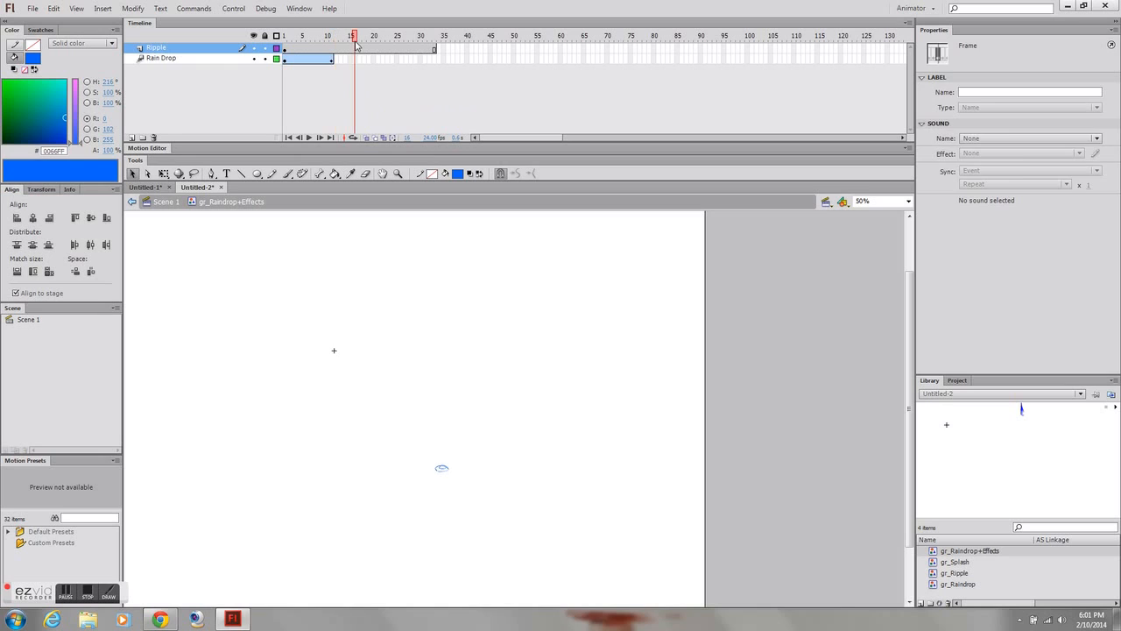
left_click(445, 469)
left_click_drag(443, 475, 413, 474)
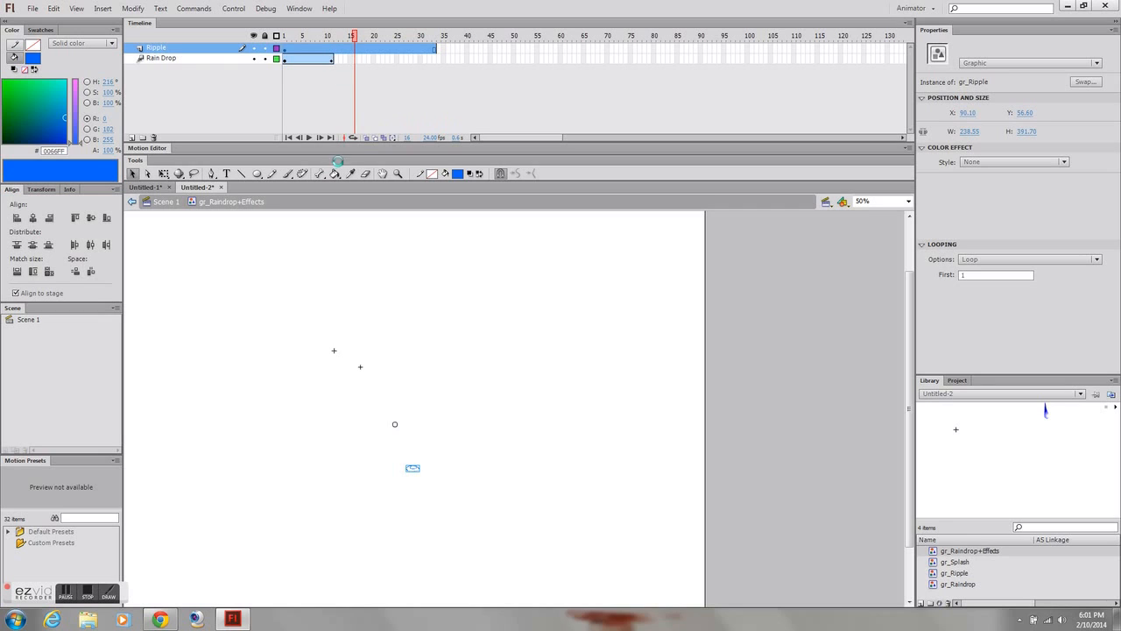
left_click(367, 139)
left_click_drag(347, 36, 292, 36)
left_click(302, 51)
left_click_drag(418, 473, 388, 457)
key("Return")
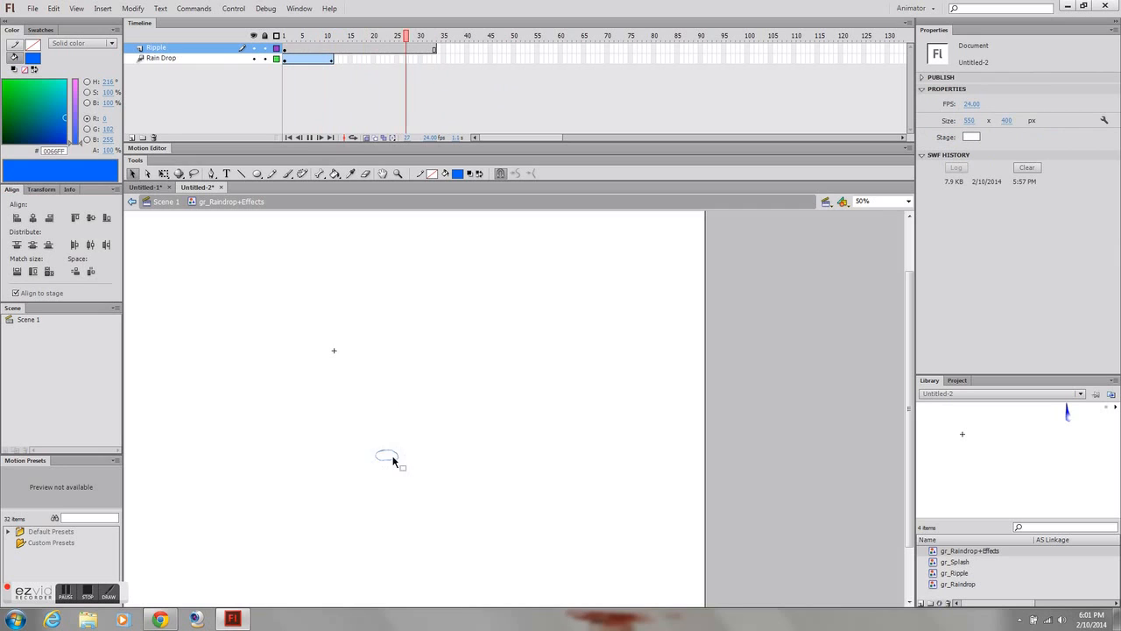
left_click(392, 460)
left_click(720, 316)
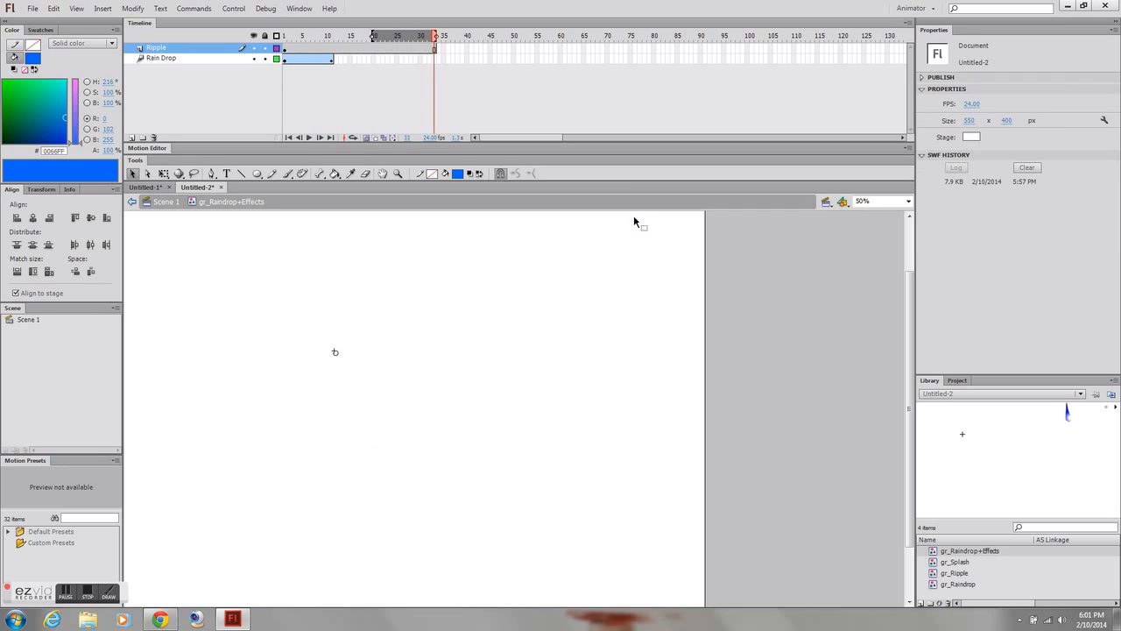
Add a new layer above Ripple and place an instance of gr_Splash at the raindrop's landing point
left_click(130, 137)
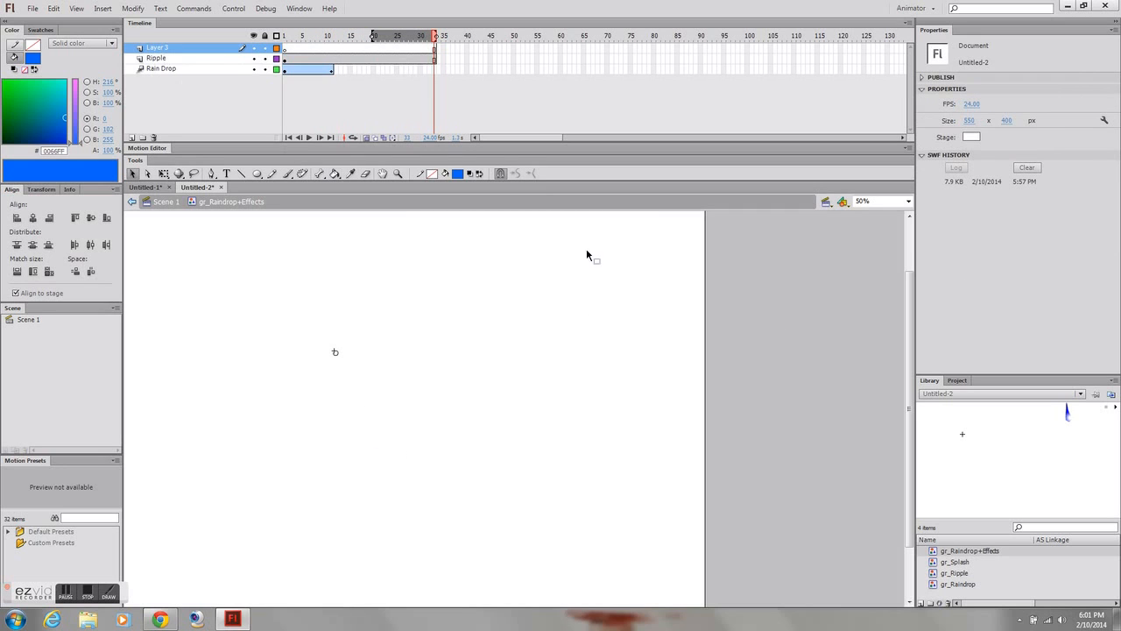
left_click(937, 565)
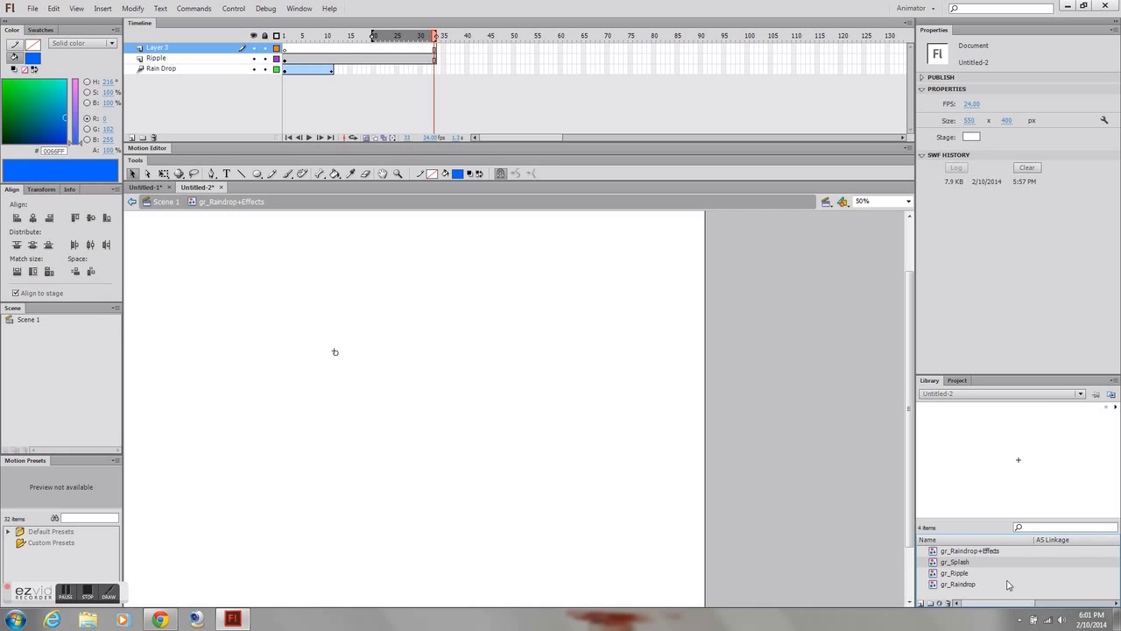
left_click_drag(371, 39, 305, 37)
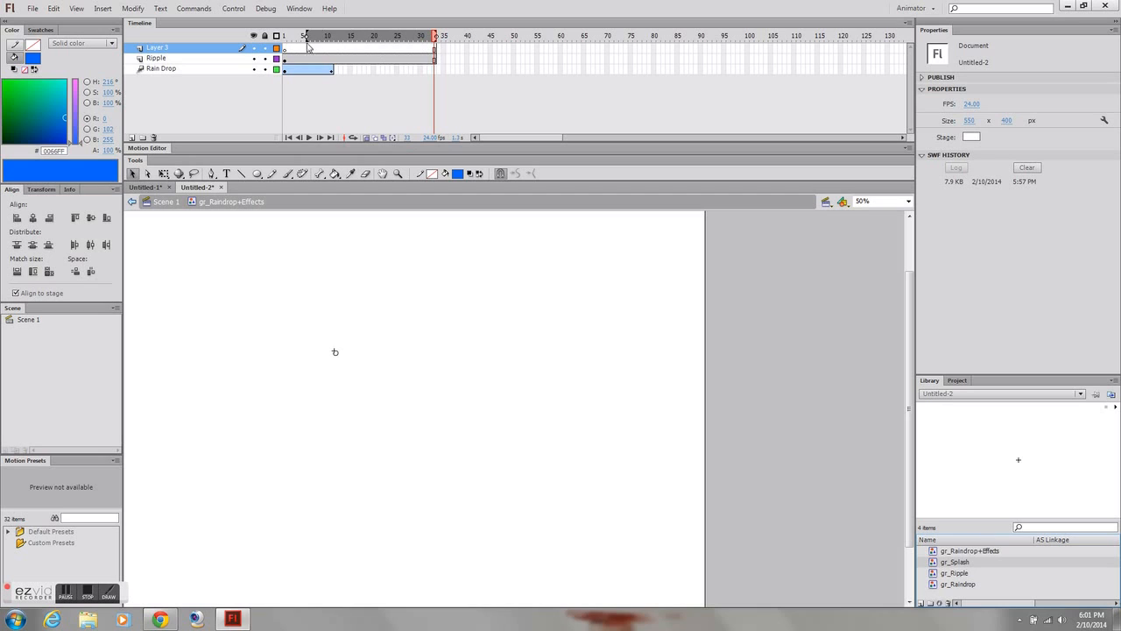
left_click_drag(936, 565, 388, 459)
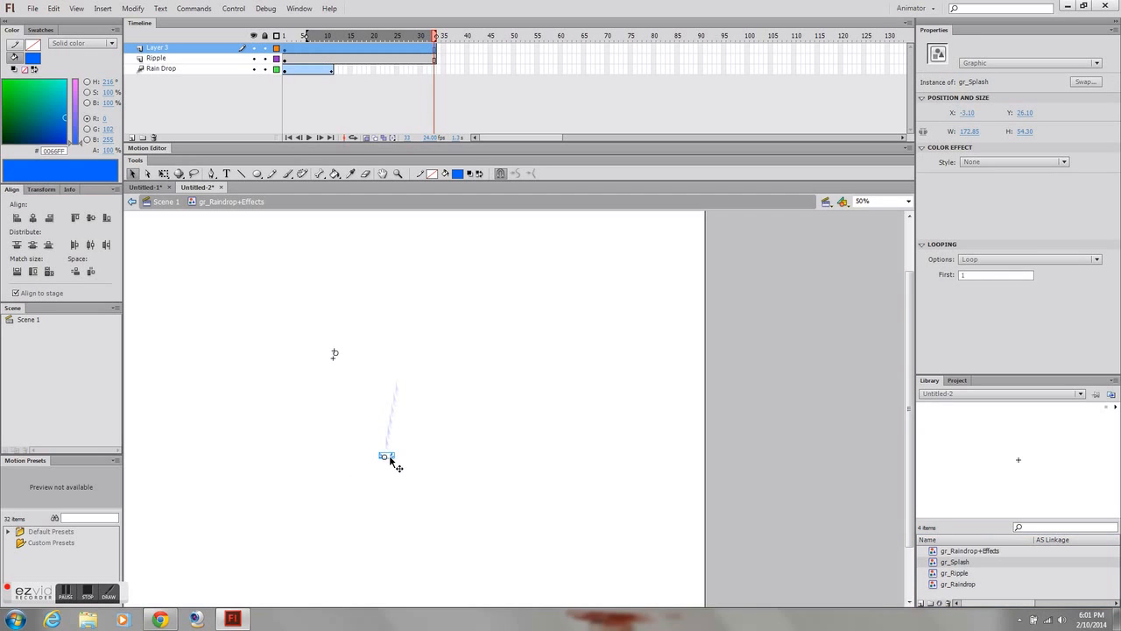
Remove frame 33 from Layer 3 and play the combined animation from the first frame
left_click(387, 36)
left_click_drag(374, 37, 441, 59)
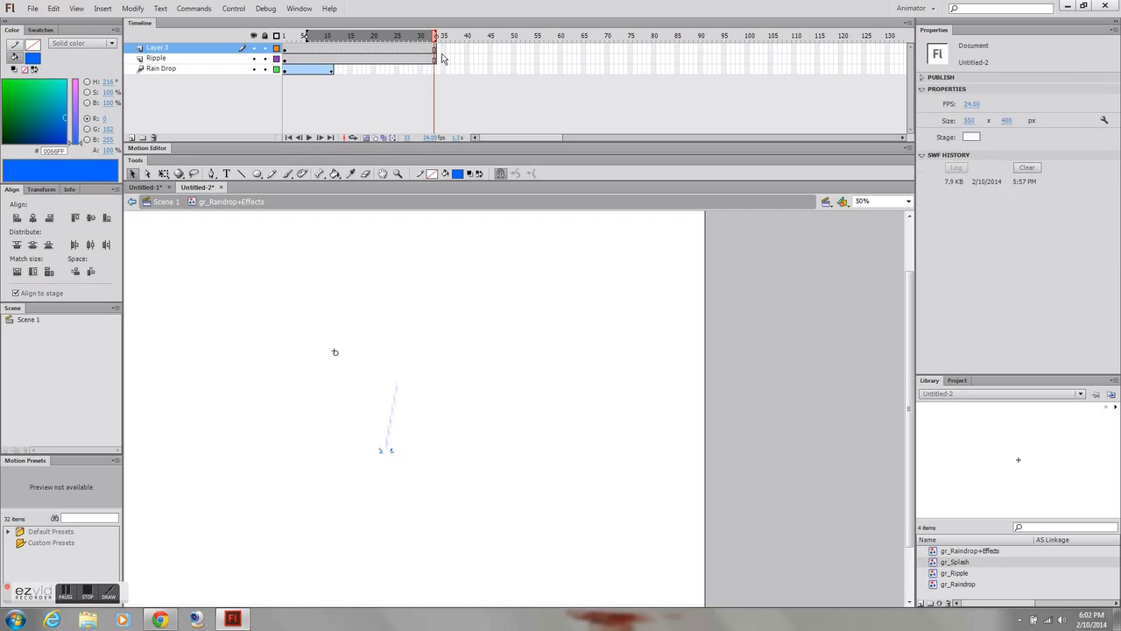
left_click(434, 48)
right_click(435, 48)
left_click(460, 114)
left_click_drag(435, 37, 267, 66)
key("Return")
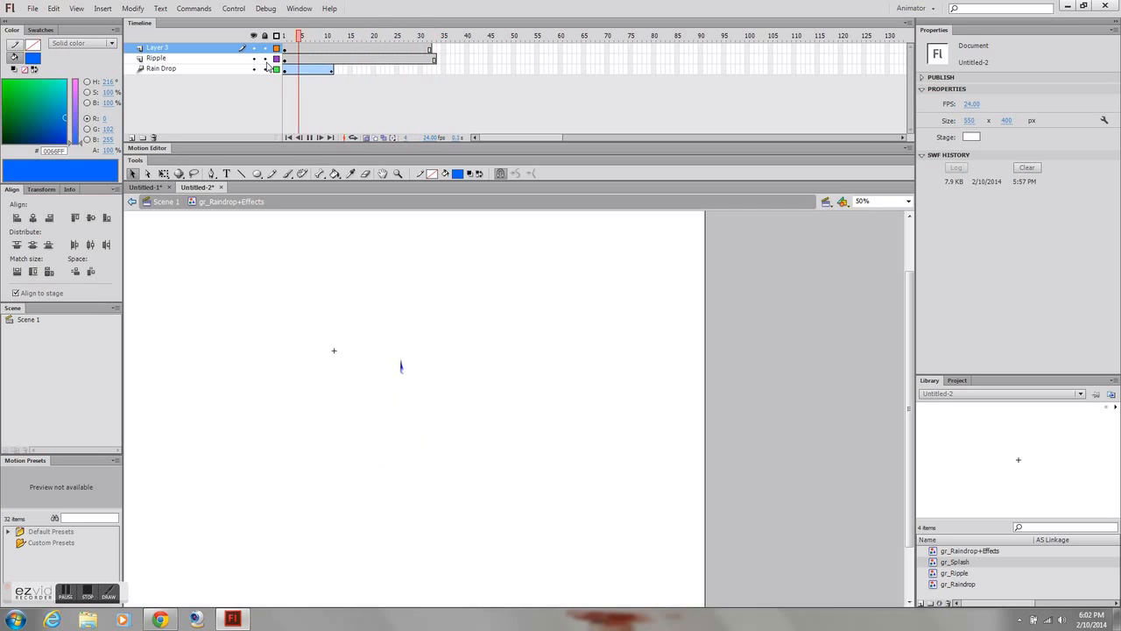
Rename Layer 3 to Splash
double_click(164, 48)
type("Sp")
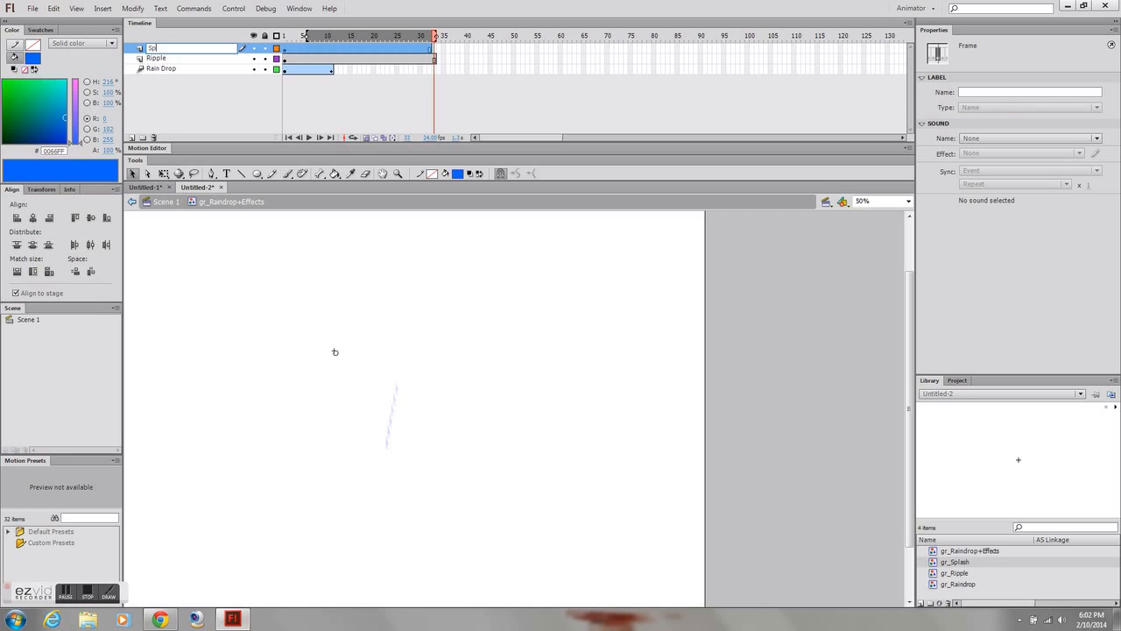
type("lash")
key("Return")
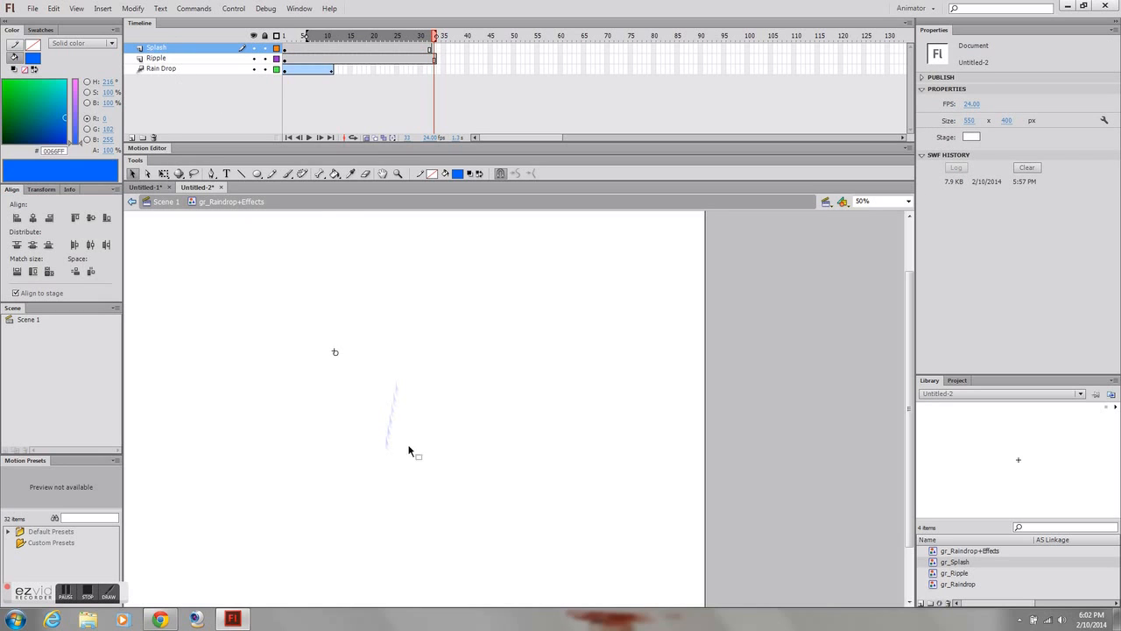
Turn off onion skinning, centre the gr_Splash instance over the ripple at frame 14, and replay the animation
left_click(373, 139)
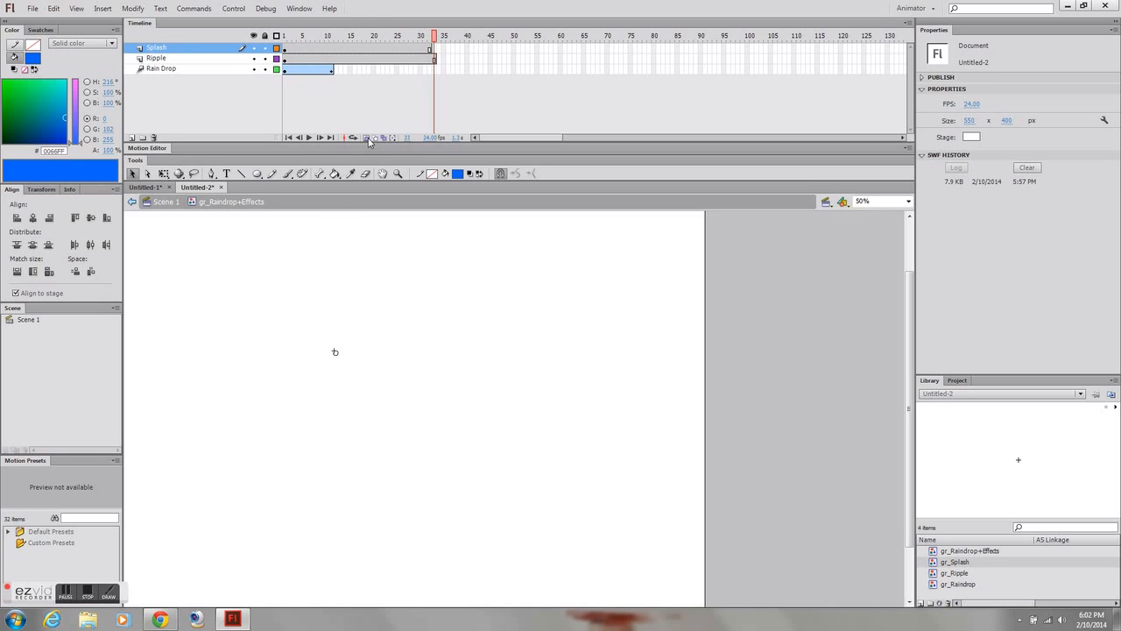
left_click_drag(426, 48, 347, 56)
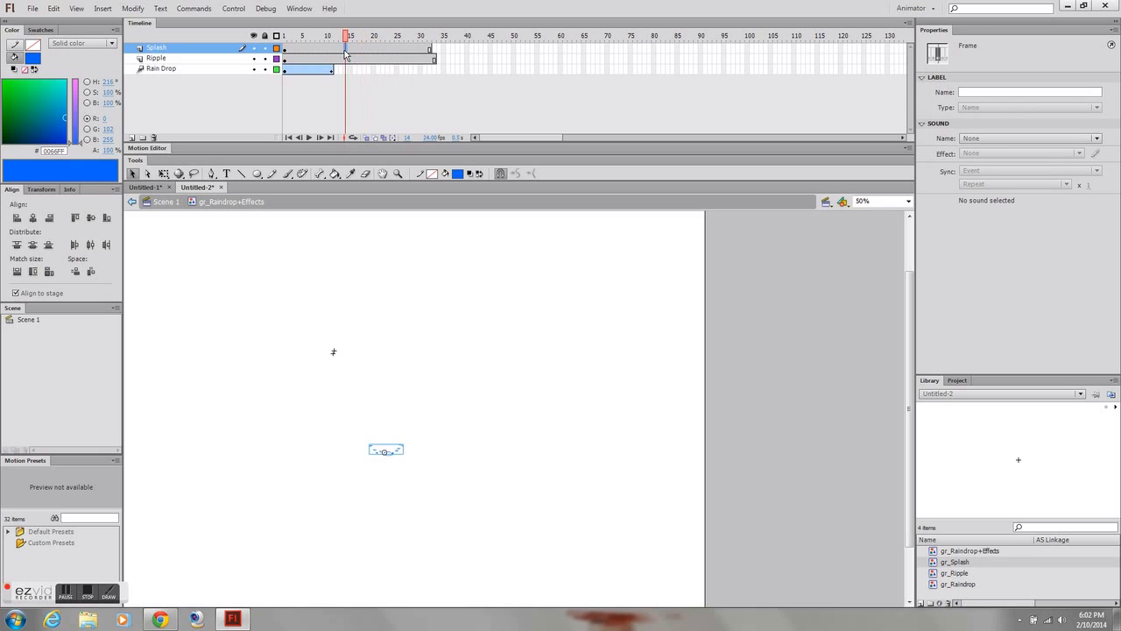
key("ctrl+equal")
key("ctrl+equal")
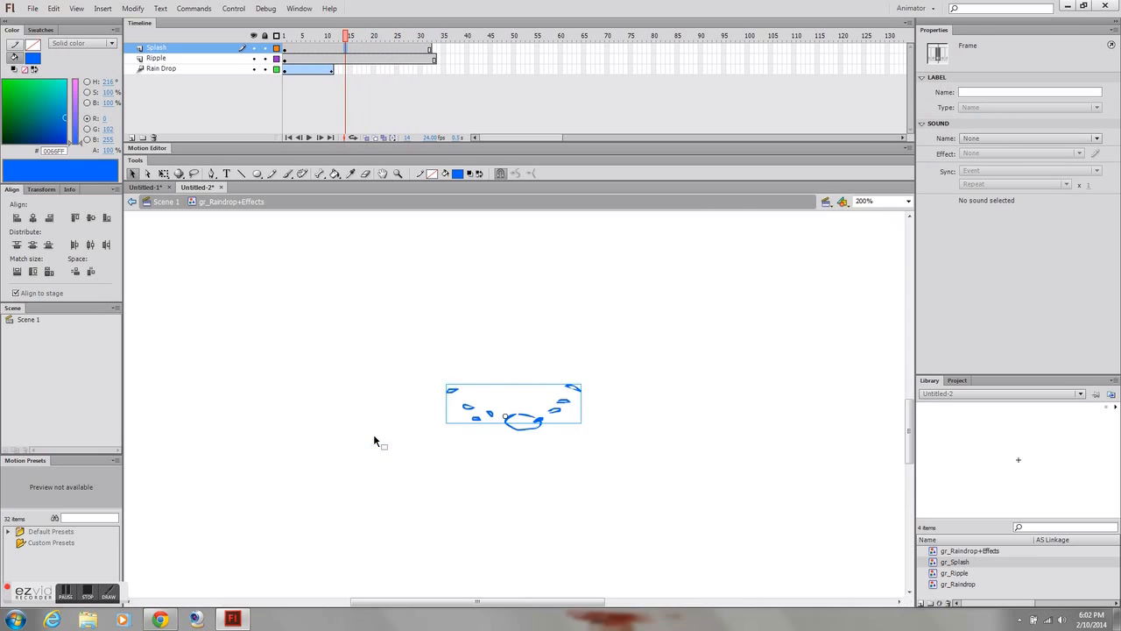
left_click_drag(478, 422, 492, 419)
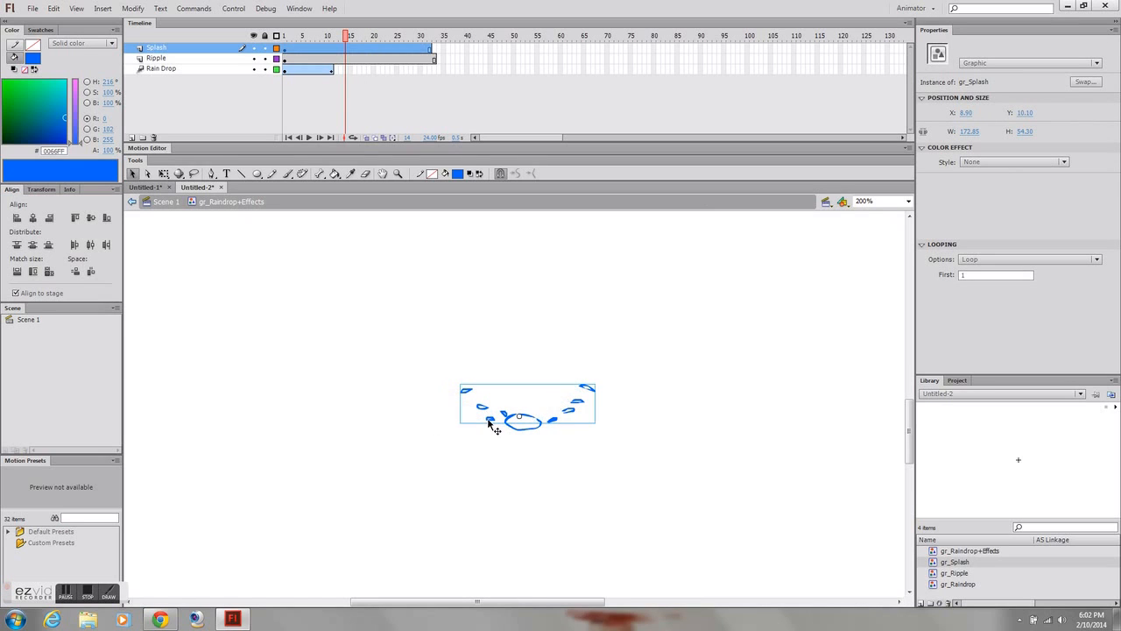
left_click_drag(348, 44, 317, 45)
key("Return")
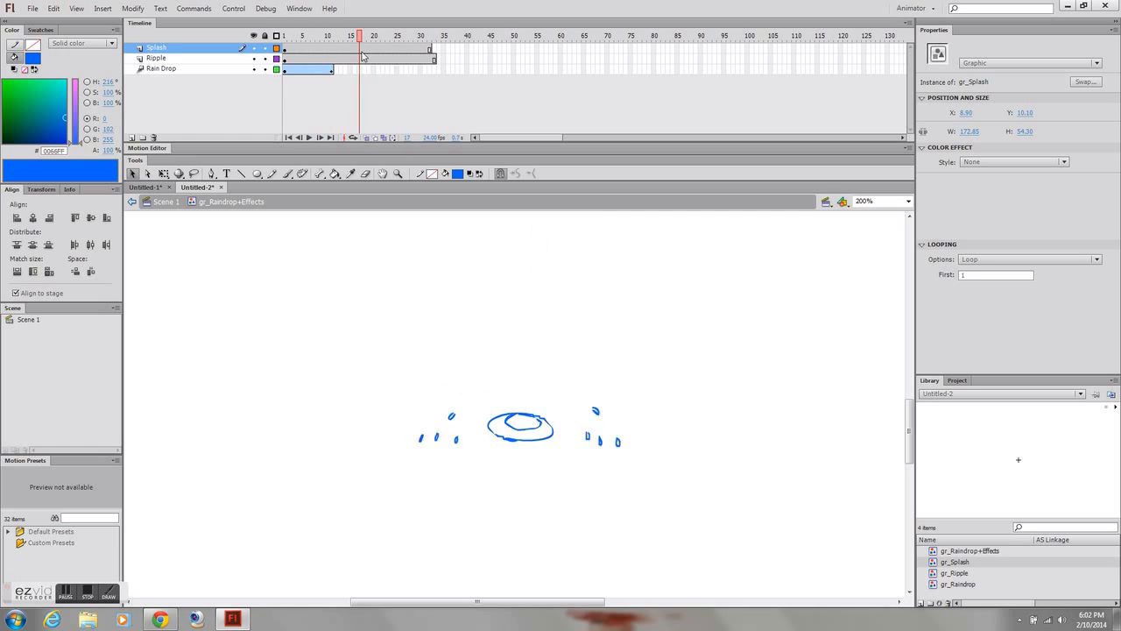
left_click(467, 74)
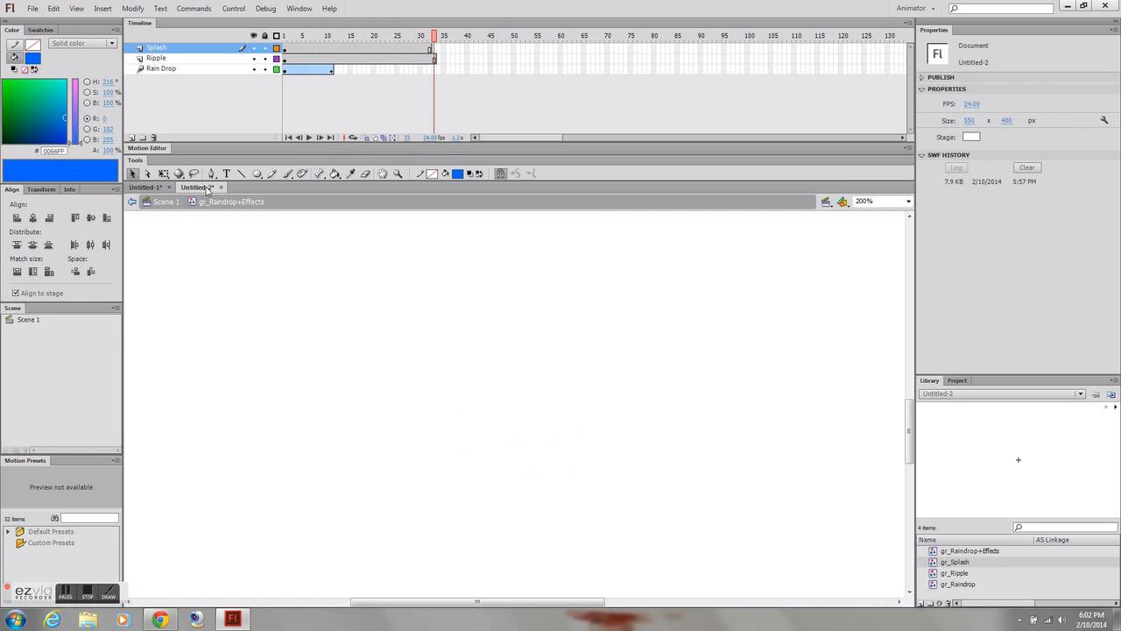
Return to Scene 1 and preview the gr_Raindrop+Effects symbol's animation in the library
left_click(173, 203)
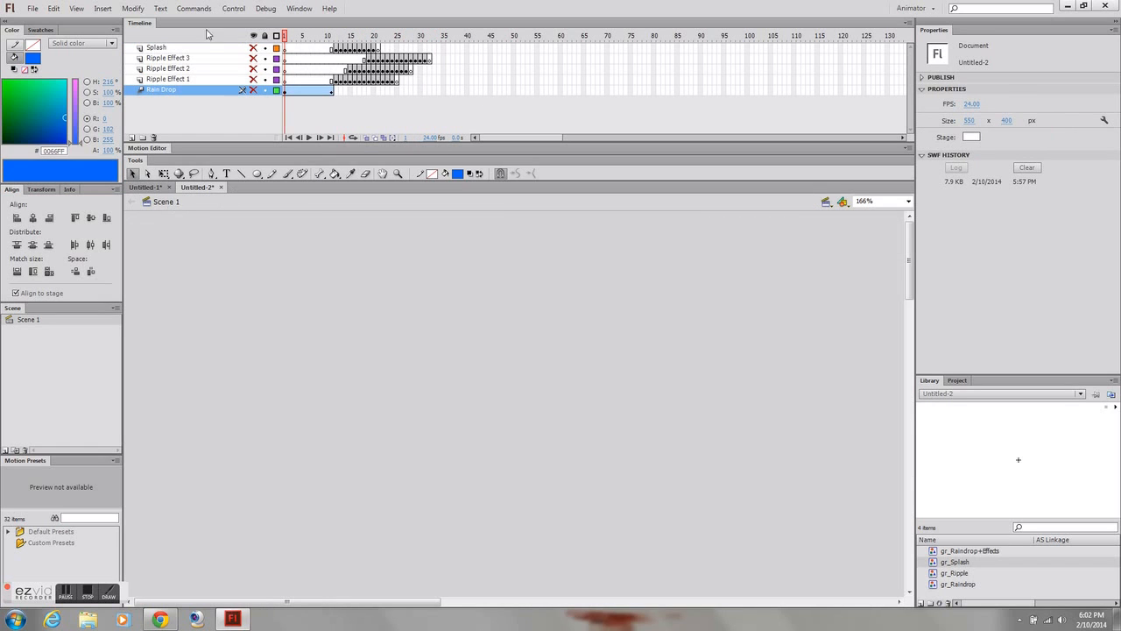
left_click(938, 552)
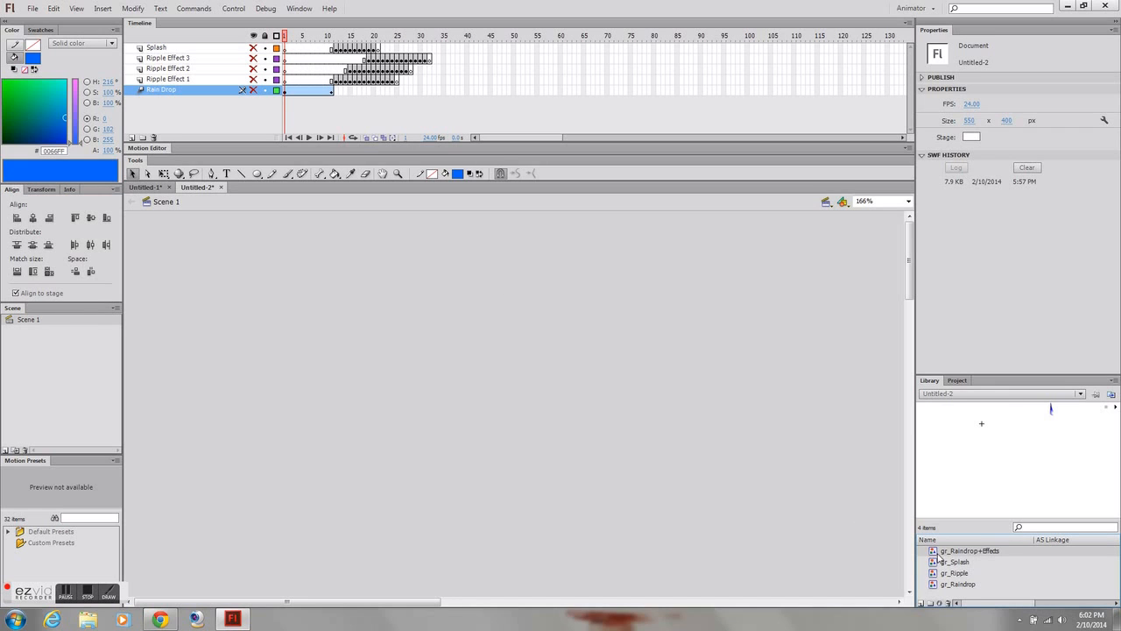
left_click(1114, 408)
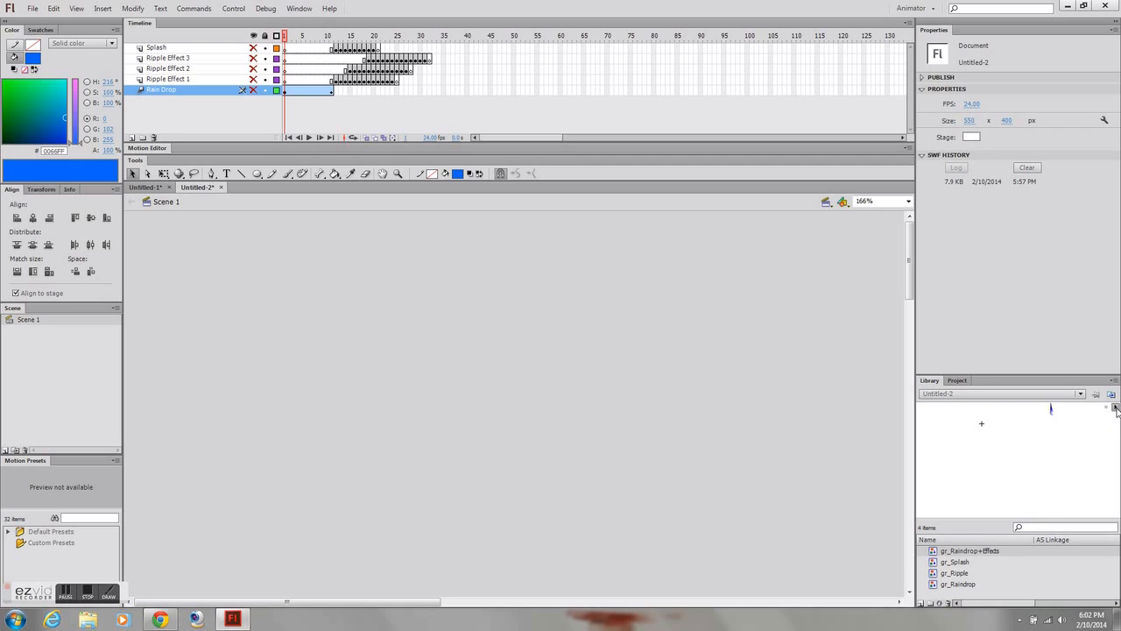
left_click(1114, 408)
Create a layer folder in the timeline and name it Original Rain Drop
left_click(143, 138)
double_click(167, 89)
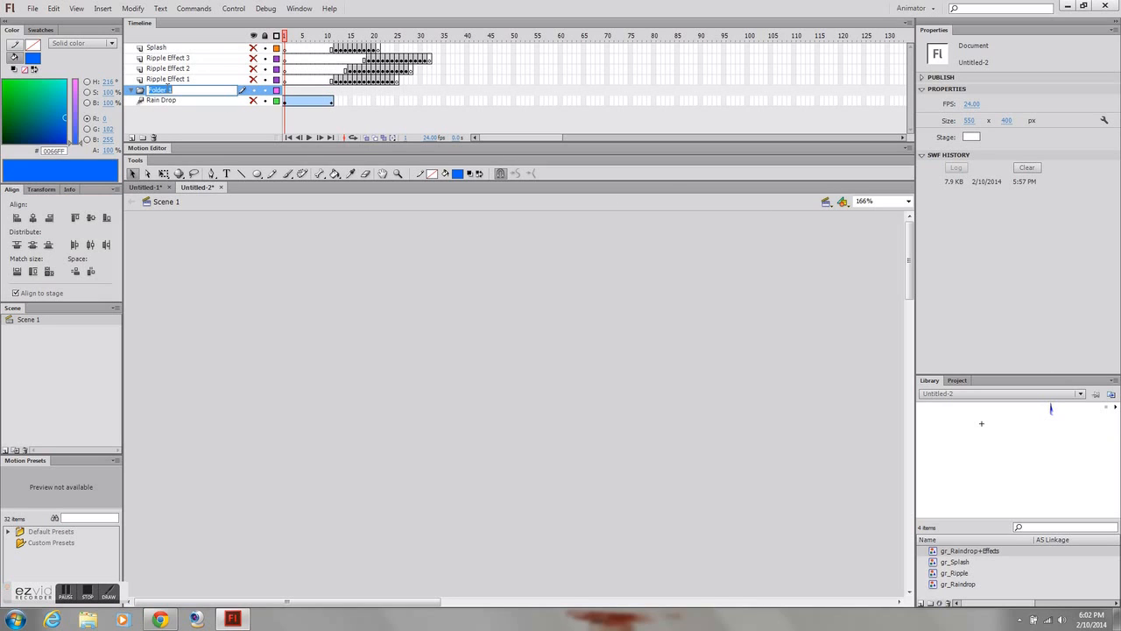
type("Original Rain Drop")
key("Return")
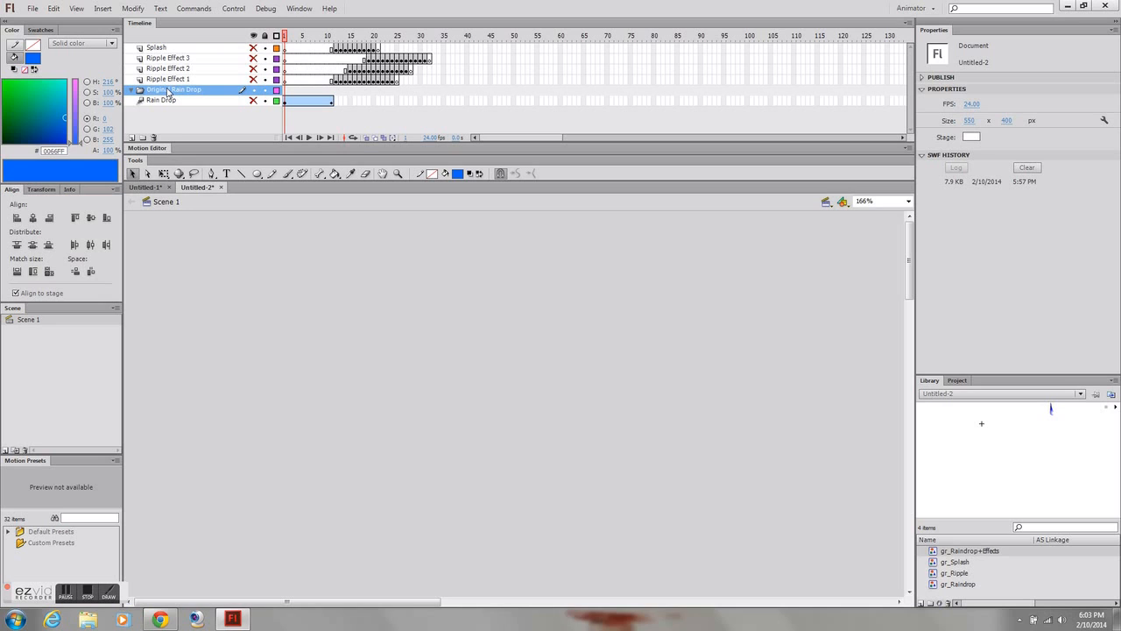
Move the raindrop, ripple and splash layers into the Original Rain Drop folder, with Rain Drop first and Splash last
mouse_move(171, 49)
left_mouse_down()
mouse_move(180, 95)
mouse_move(169, 104)
left_mouse_up()
left_click(168, 102)
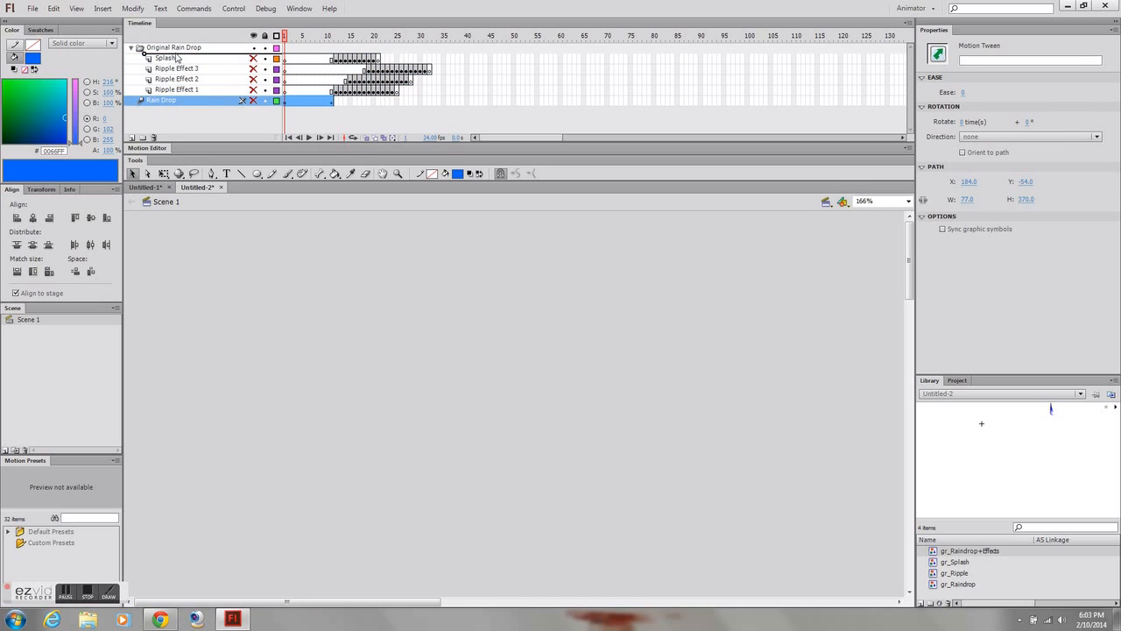
left_click_drag(176, 58, 176, 59)
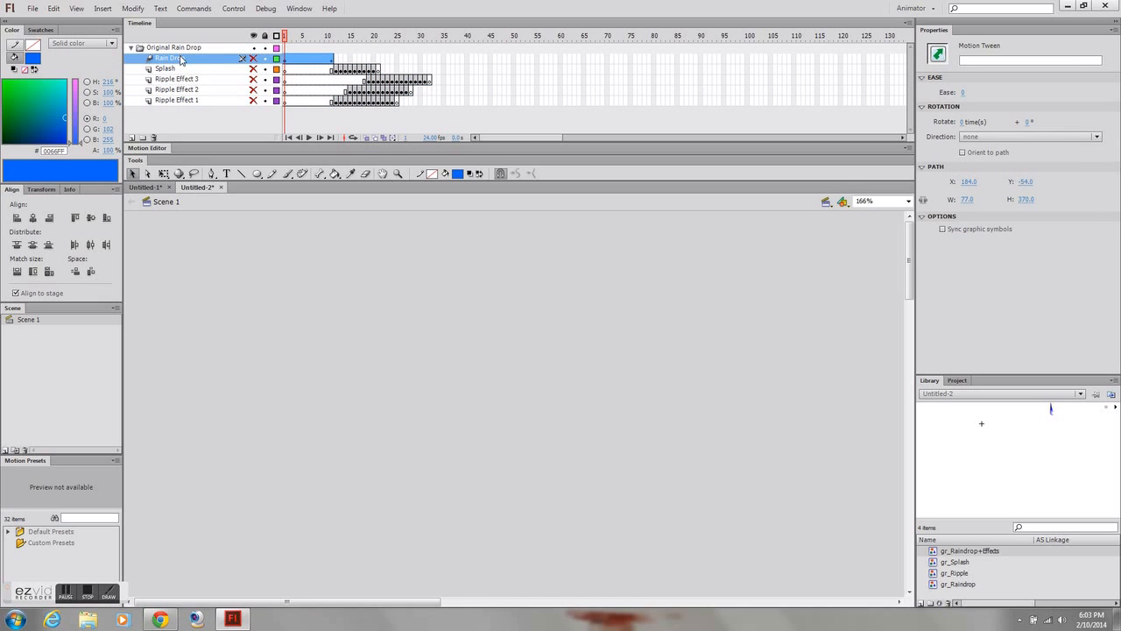
left_click(418, 125)
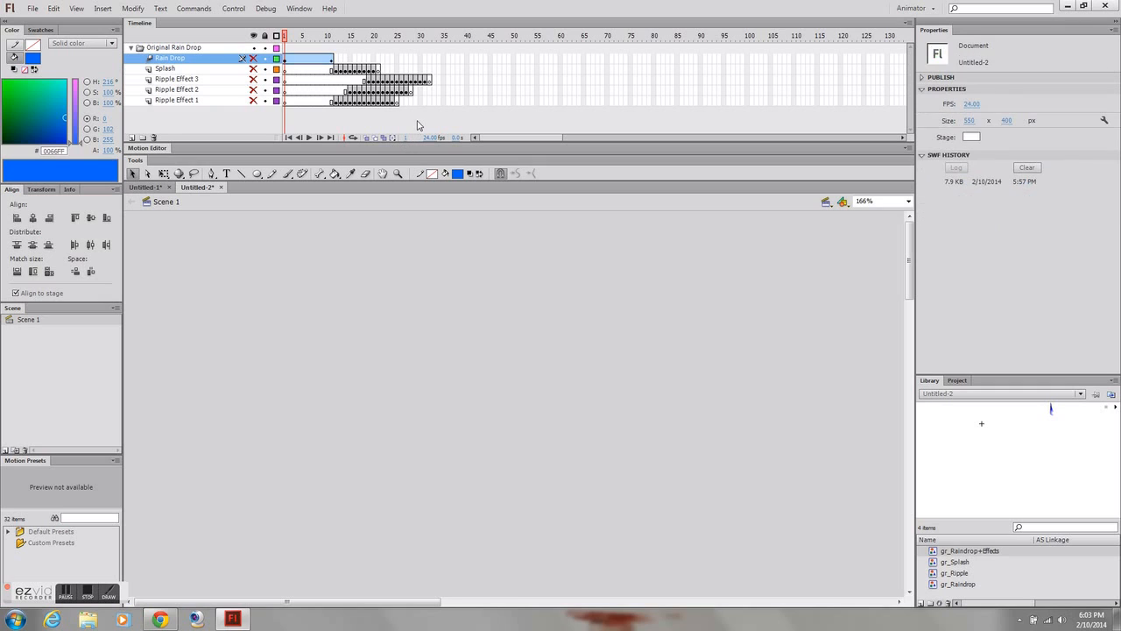
left_click(181, 70)
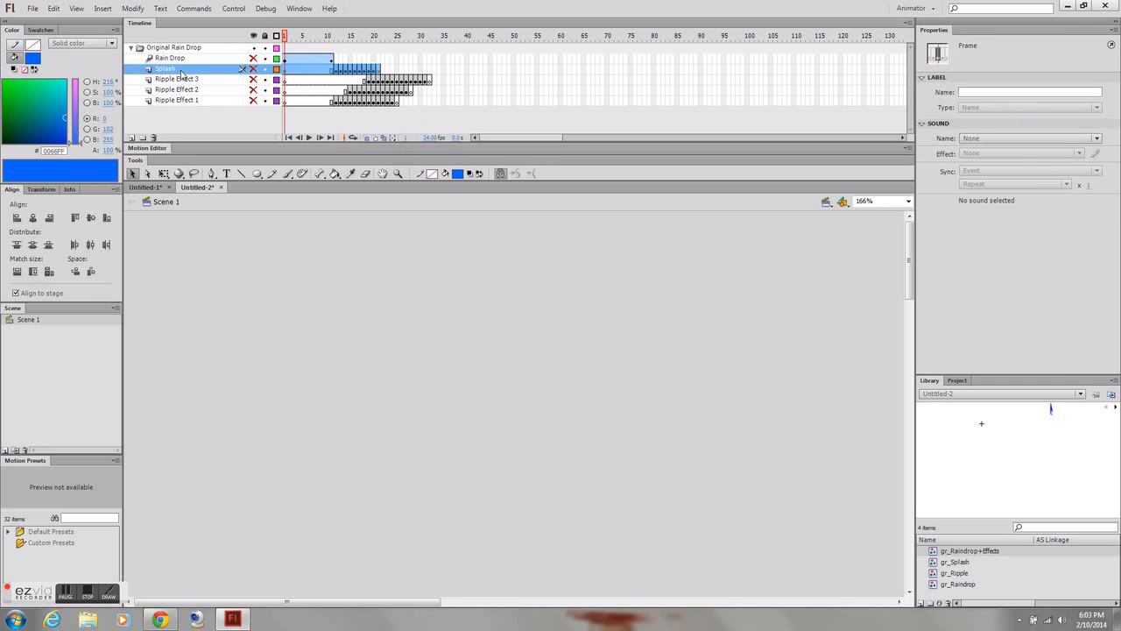
left_click_drag(181, 70, 182, 110)
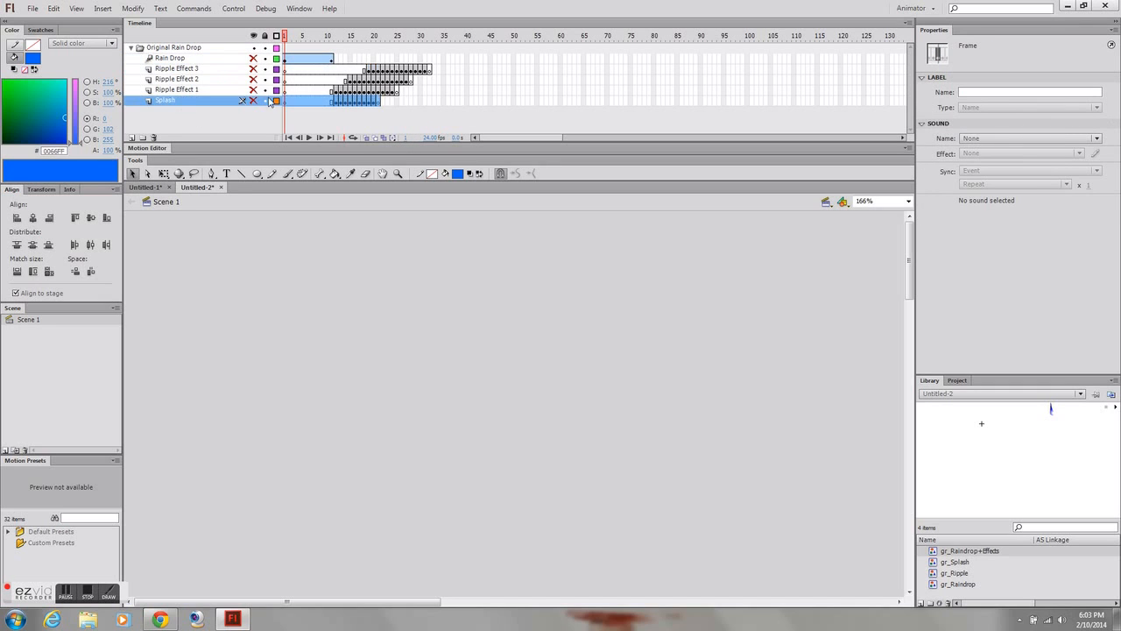
left_click(375, 120)
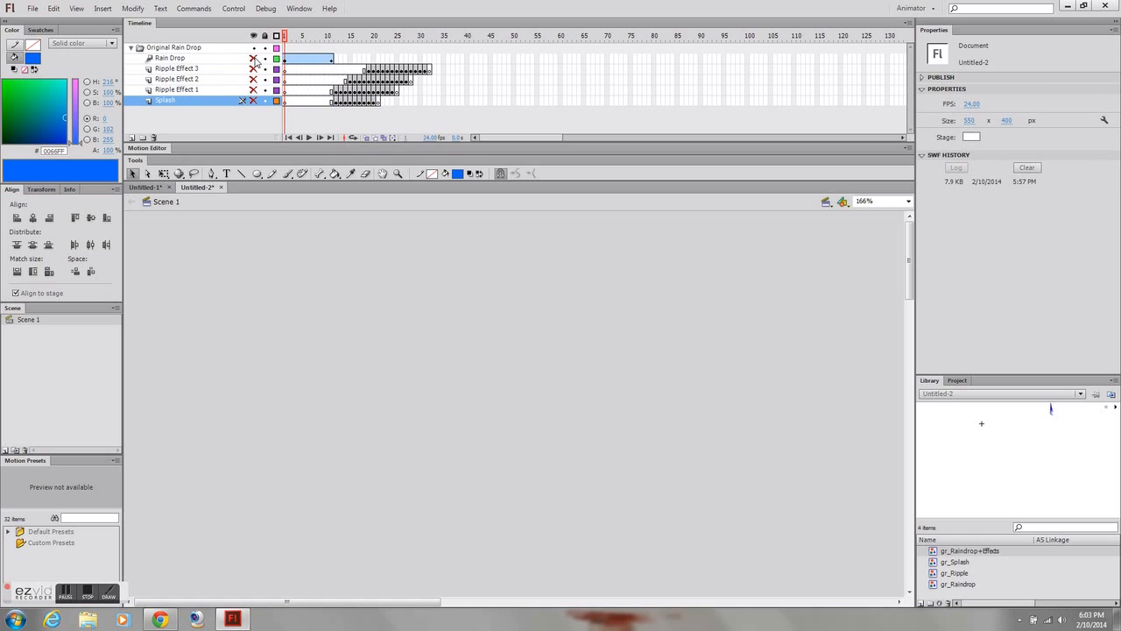
Convert all five layers in the Original Rain Drop folder to guide layers and collapse the folder
right_click(178, 60)
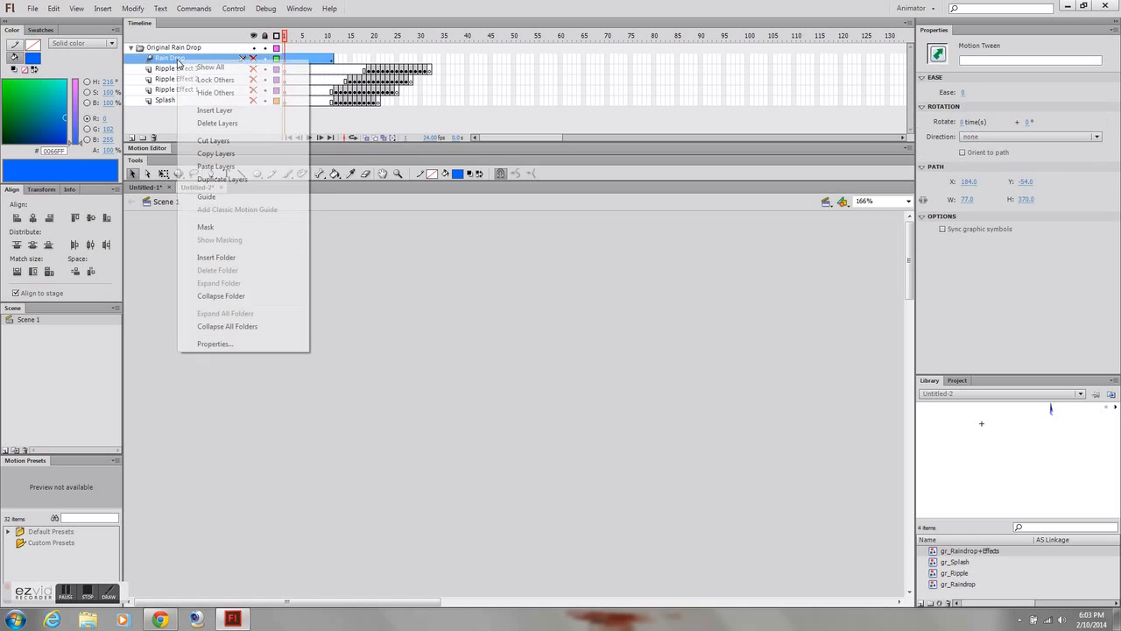
left_click(206, 197)
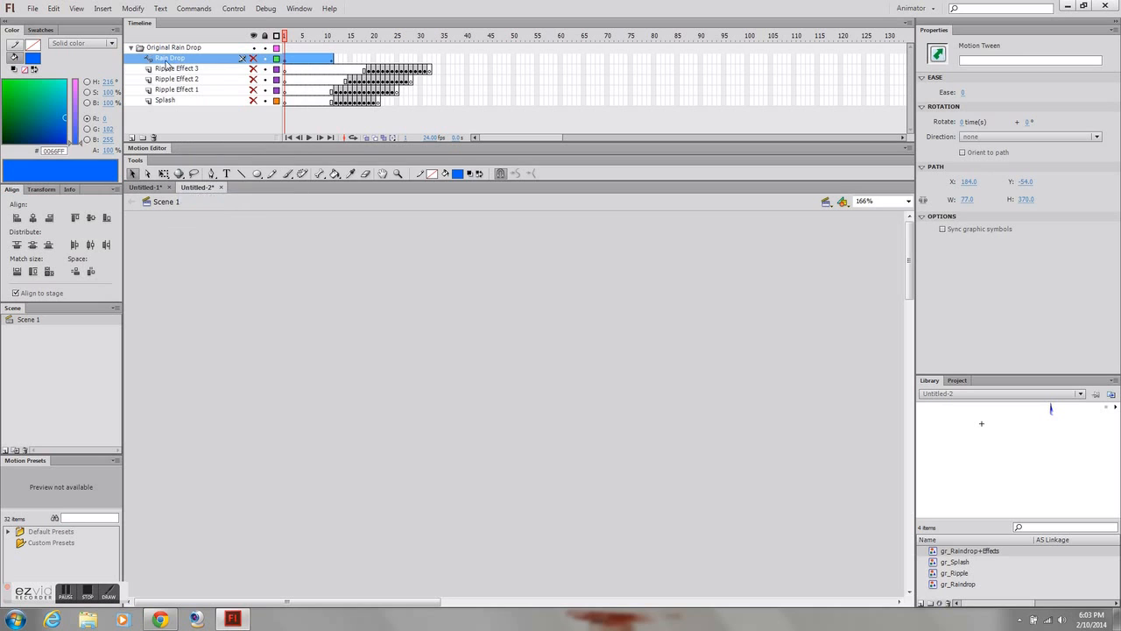
left_click(165, 71)
right_click(165, 74)
left_click(188, 211)
right_click(164, 83)
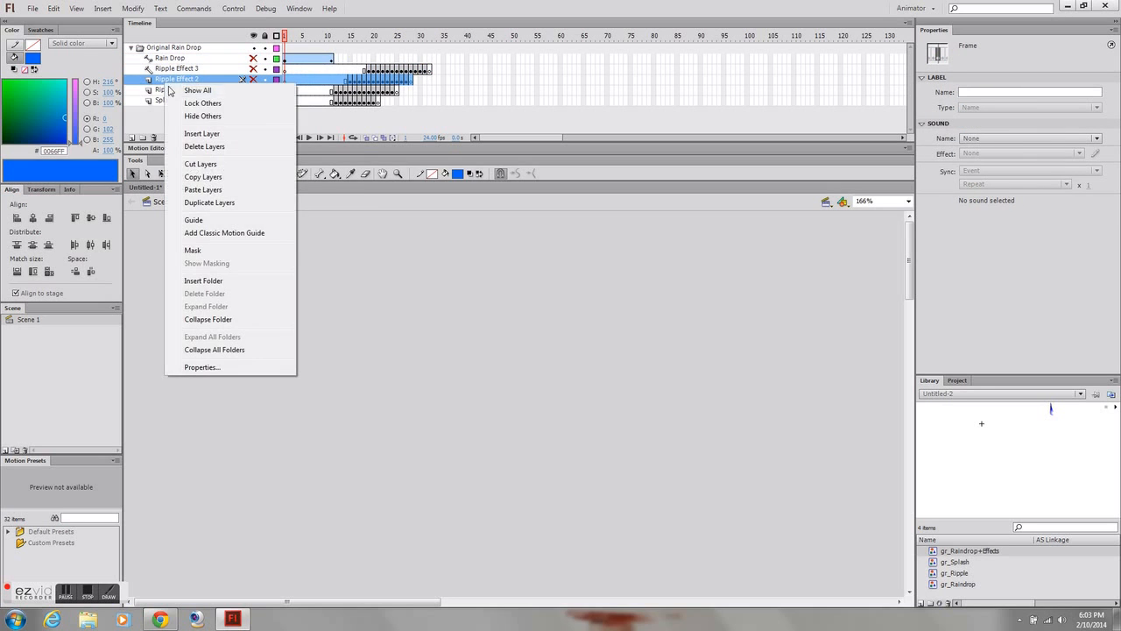
left_click(194, 220)
right_click(172, 89)
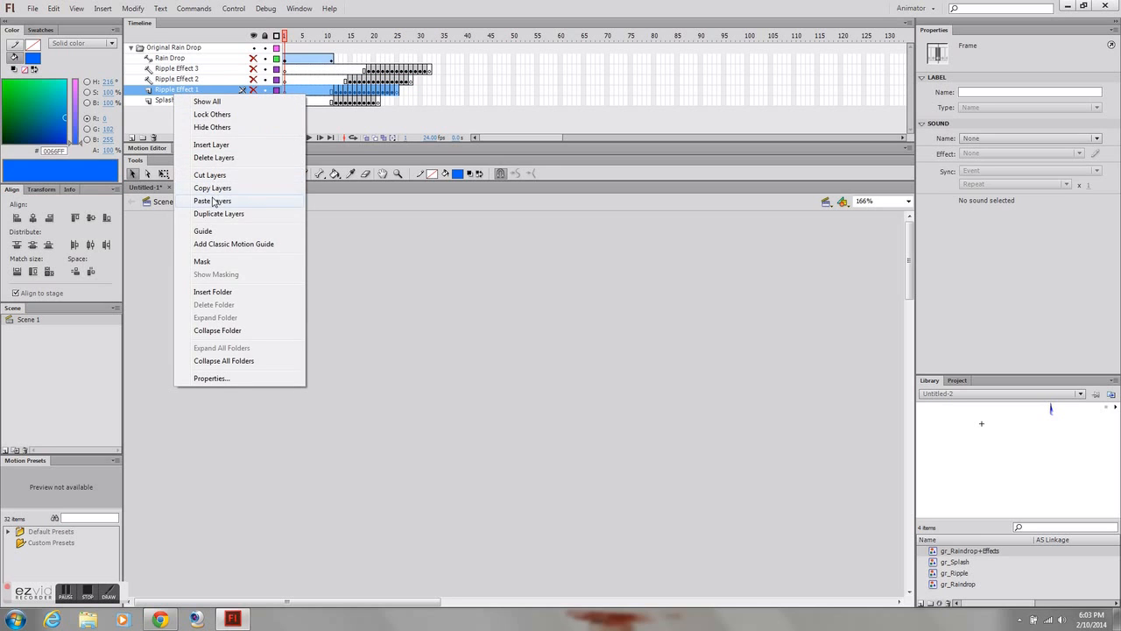
left_click(217, 231)
right_click(173, 100)
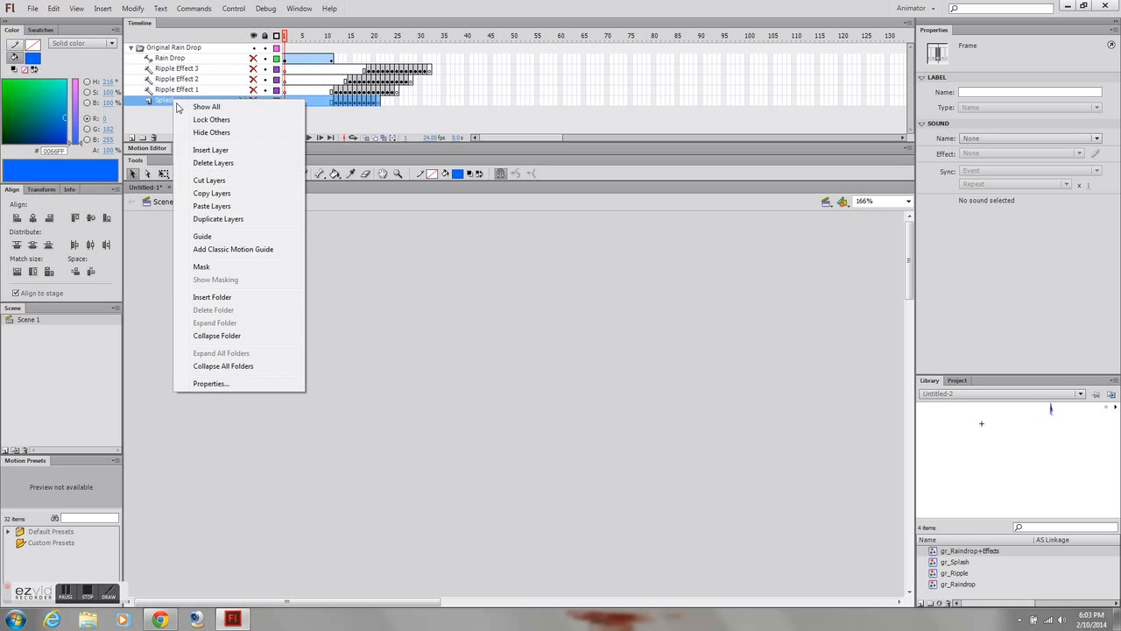
left_click(202, 236)
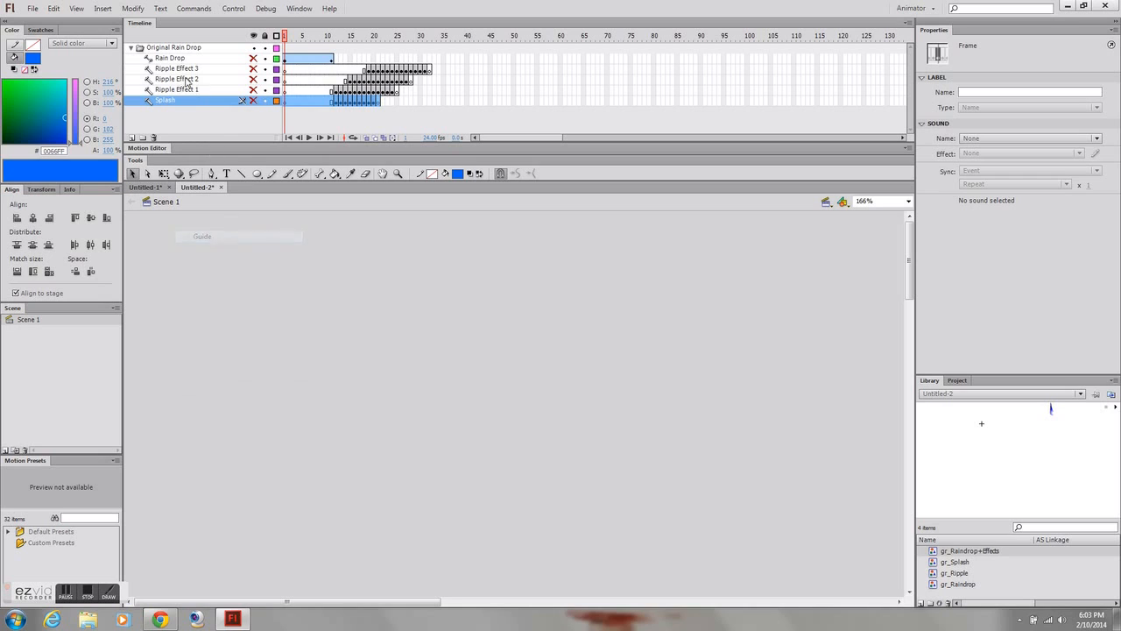
left_click(164, 49)
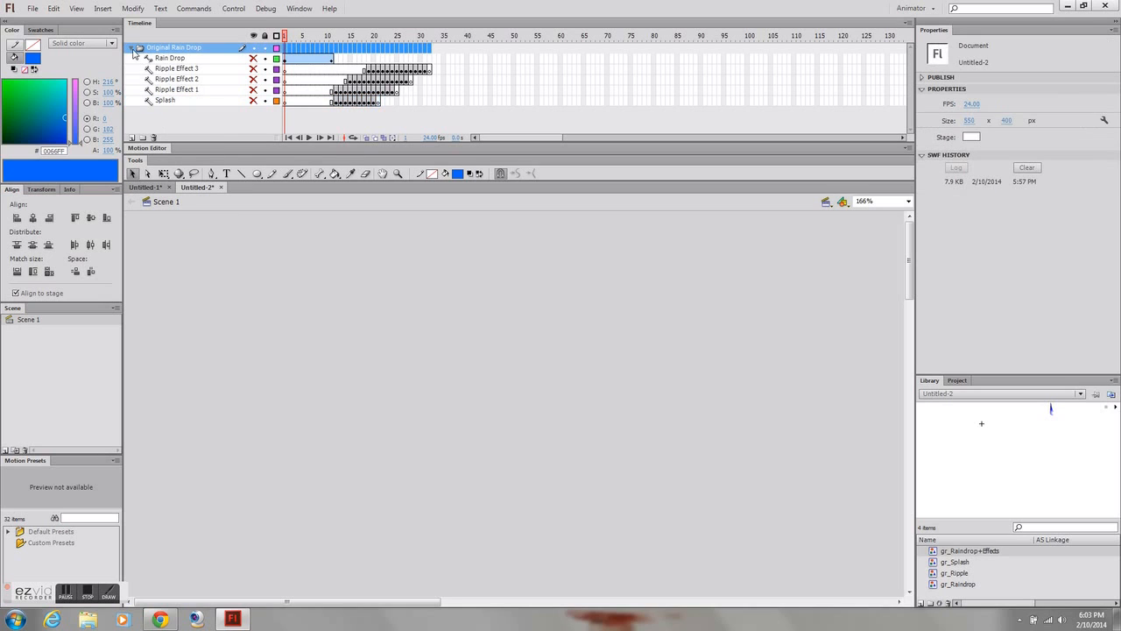
left_click(132, 49)
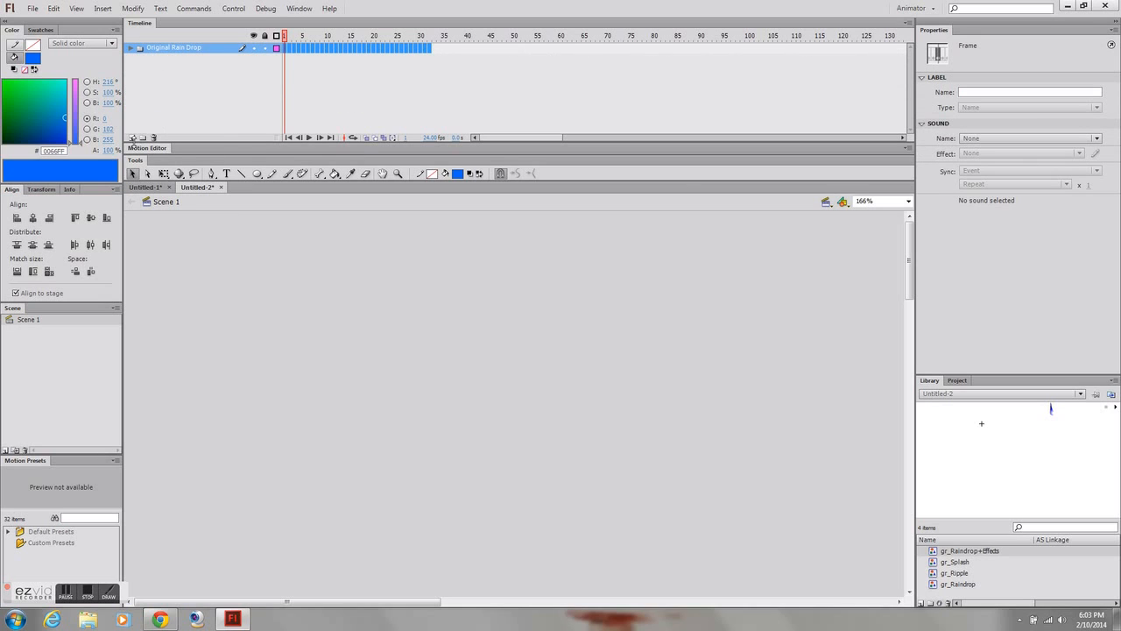
Add a new layer above the Original Rain Drop folder and name it Rain Drop
left_click(134, 138)
double_click(162, 48)
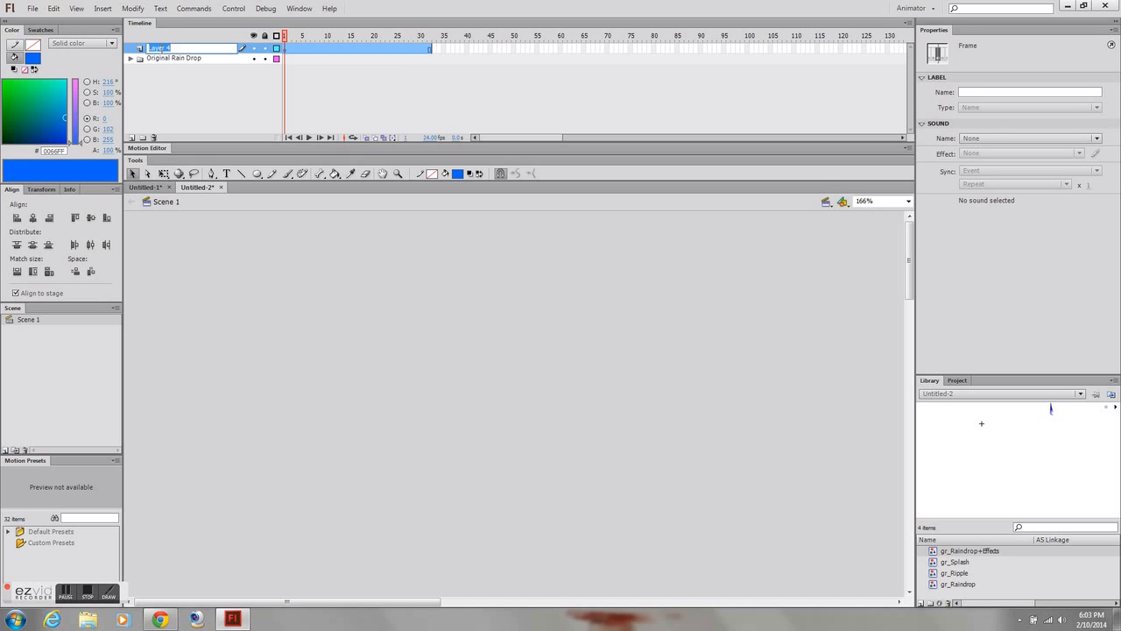
type("Rain Drop")
key("Return")
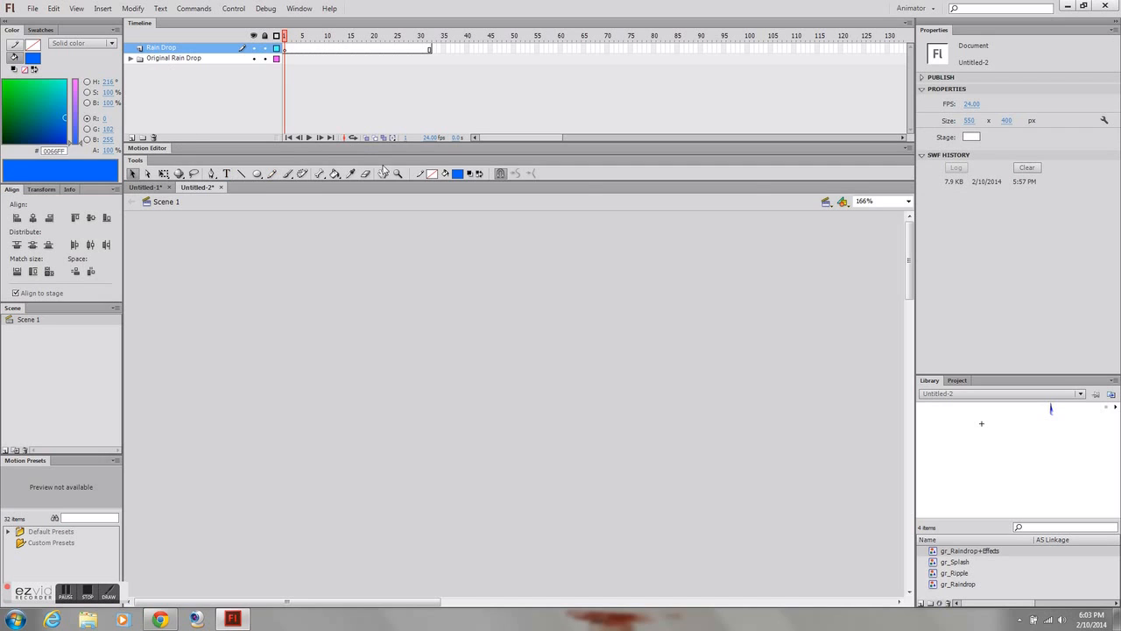
Place an instance of gr_Raindrop+Effects on the Rain Drop layer near the middle of the stage and play the animation
left_click(908, 202)
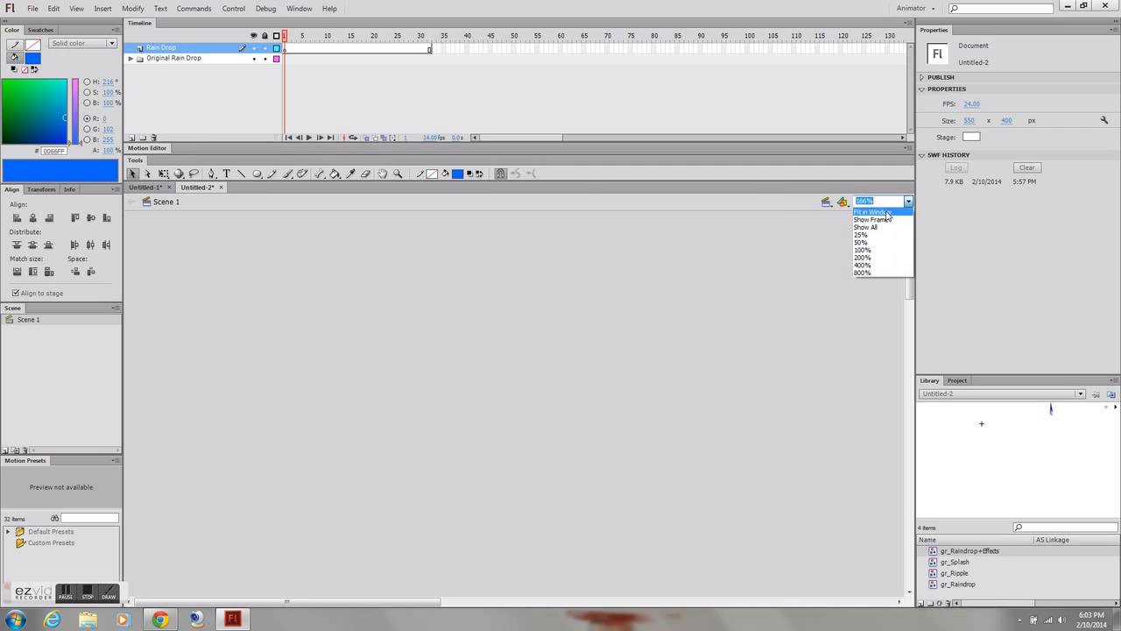
left_click(872, 222)
key("ctrl+minus")
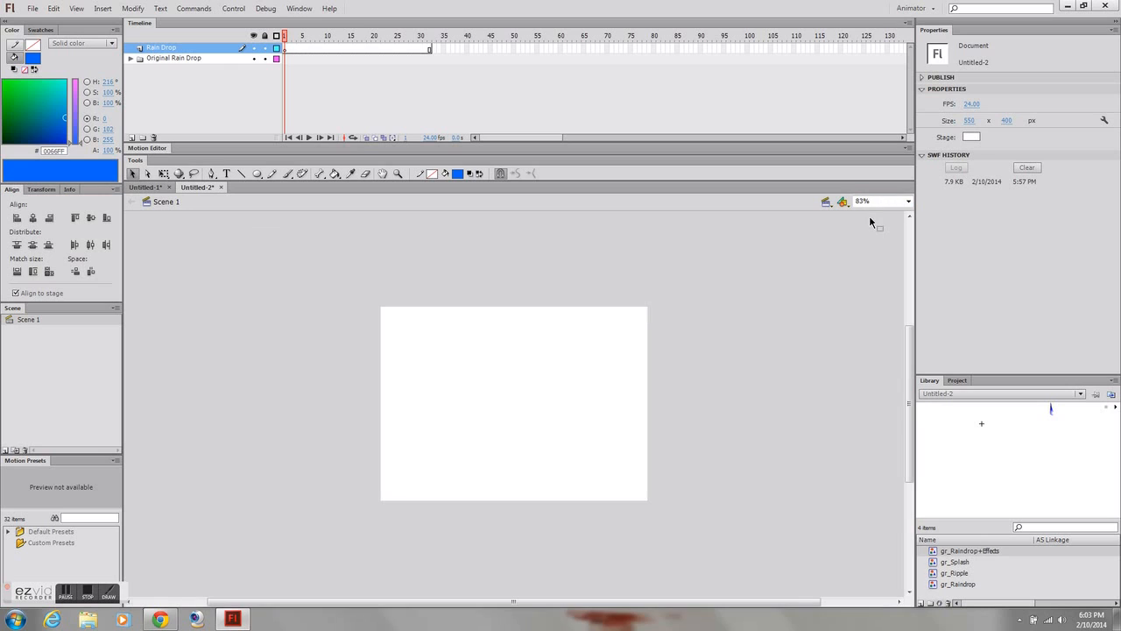
left_click_drag(942, 556, 511, 397)
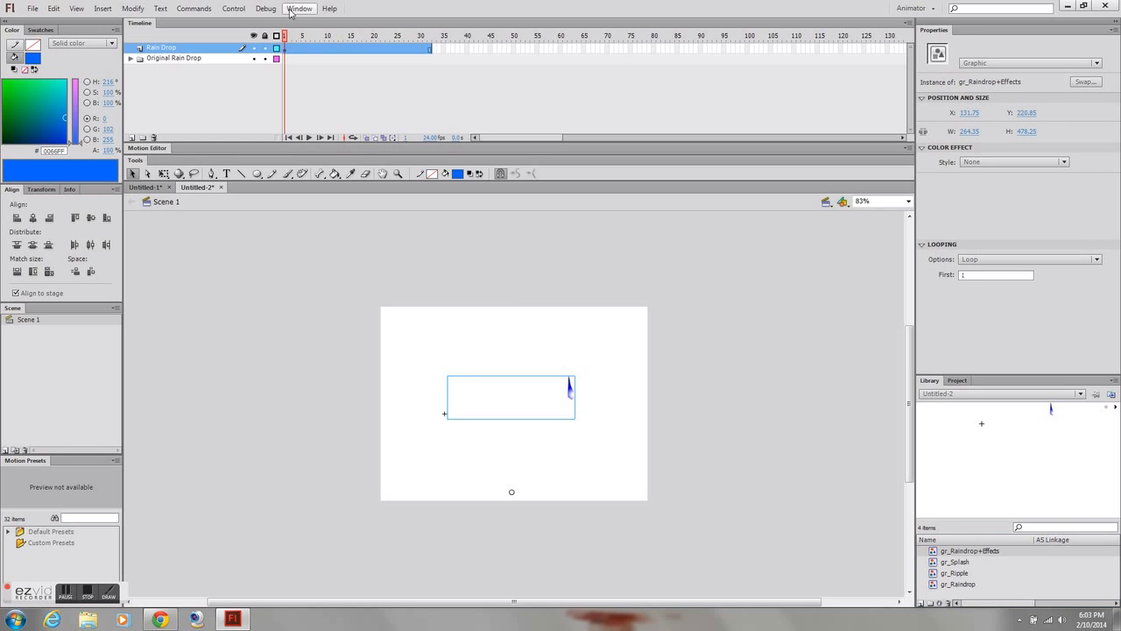
key("Return")
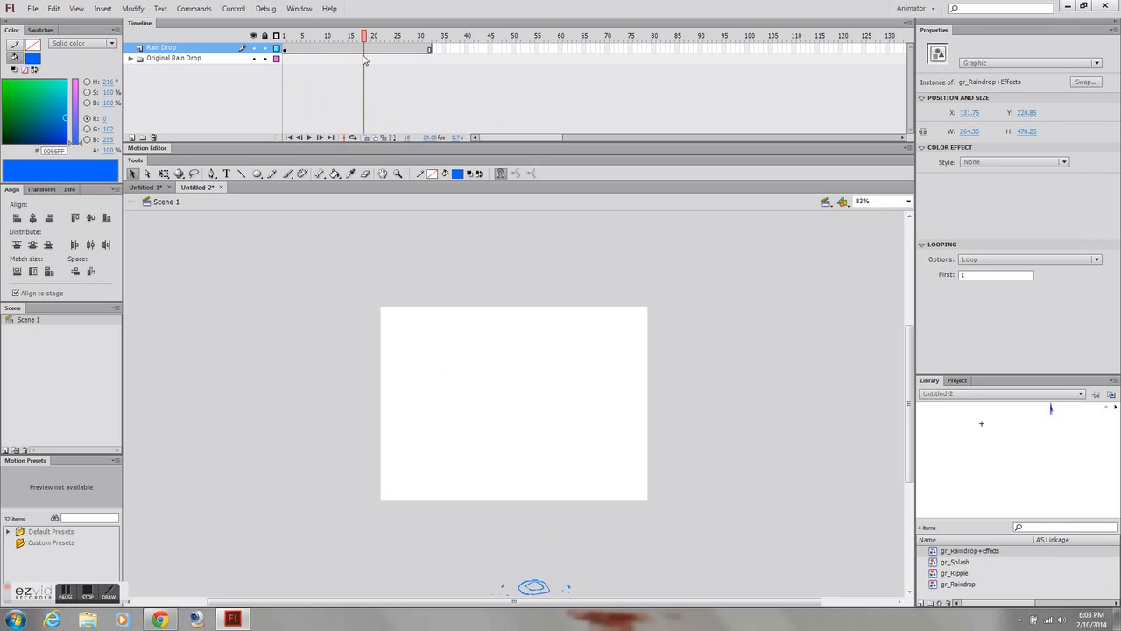
Move the gr_Raindrop+Effects instance so its ripple sits inside the stage's lower-left corner, and replay from frame 1
left_click_drag(543, 588, 433, 480)
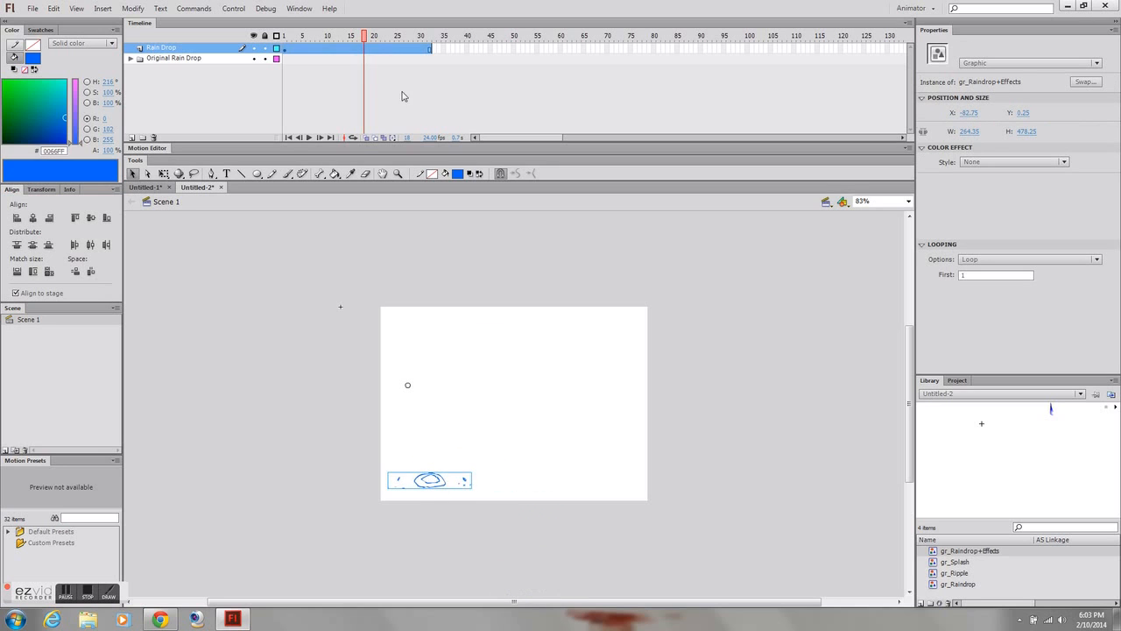
left_click_drag(364, 36, 210, 59)
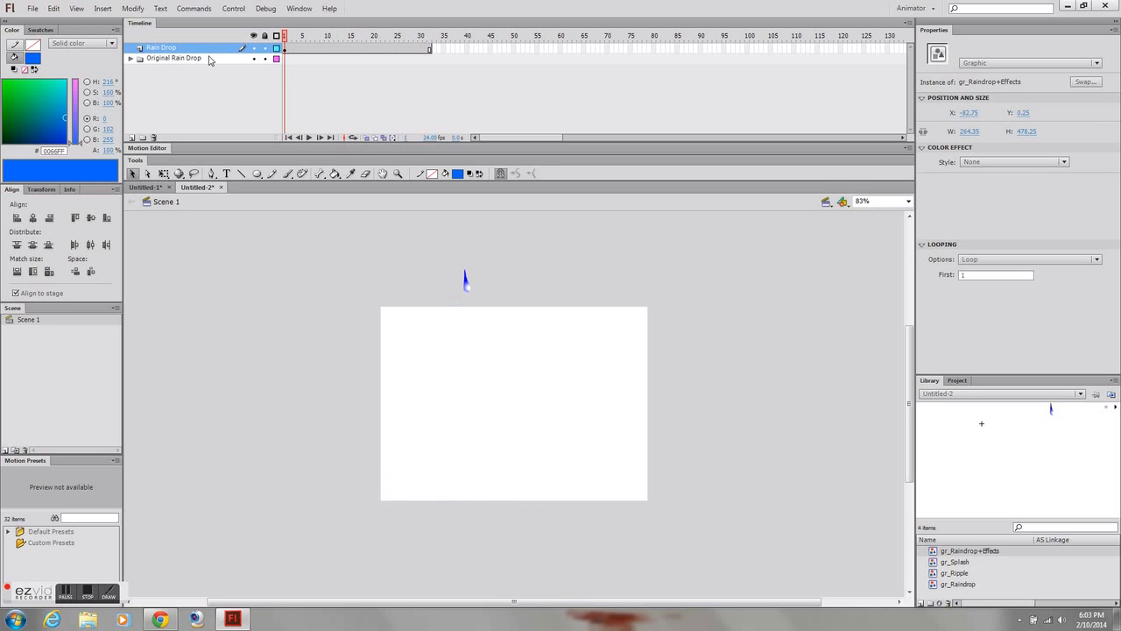
key("Return")
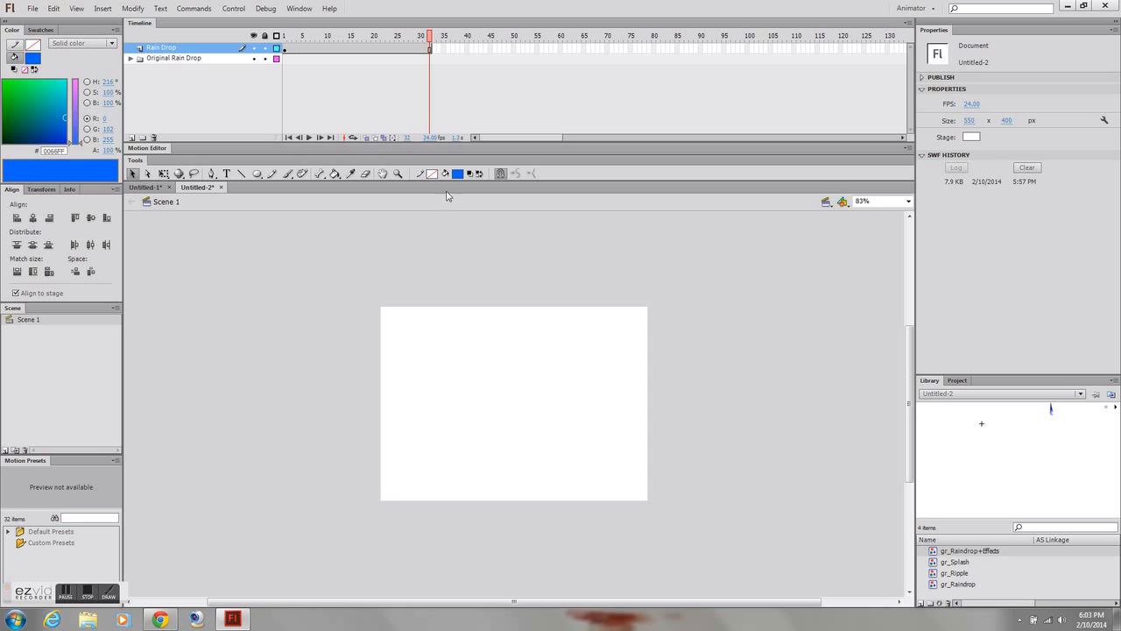
Create a new graphic symbol named gr_Rain_Foreground
left_click(921, 603)
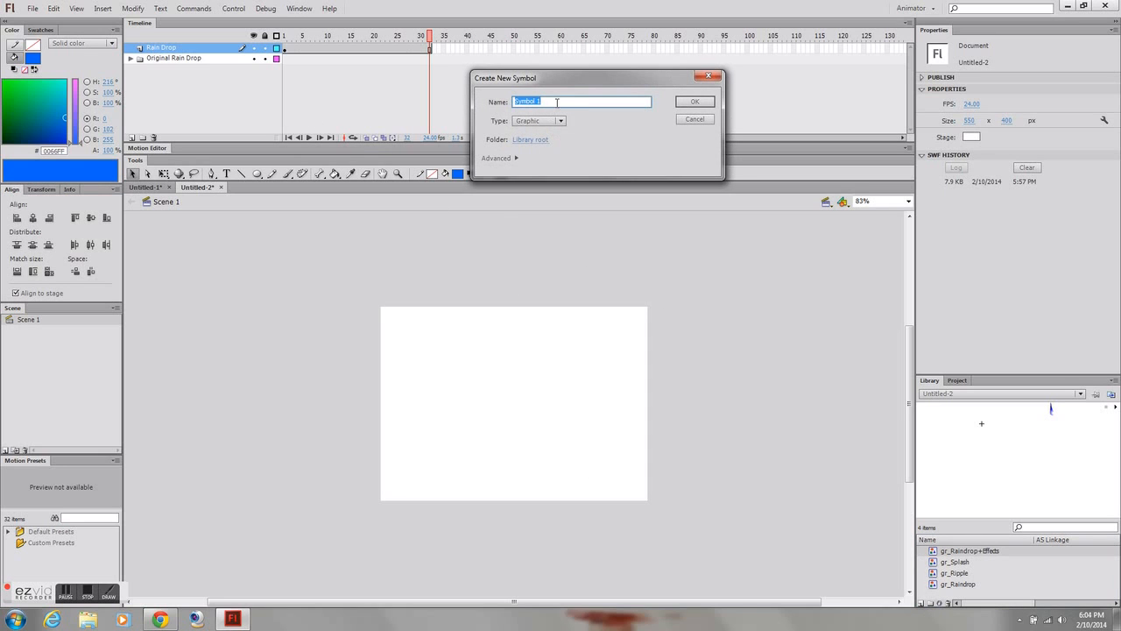
type("g")
key("Return")
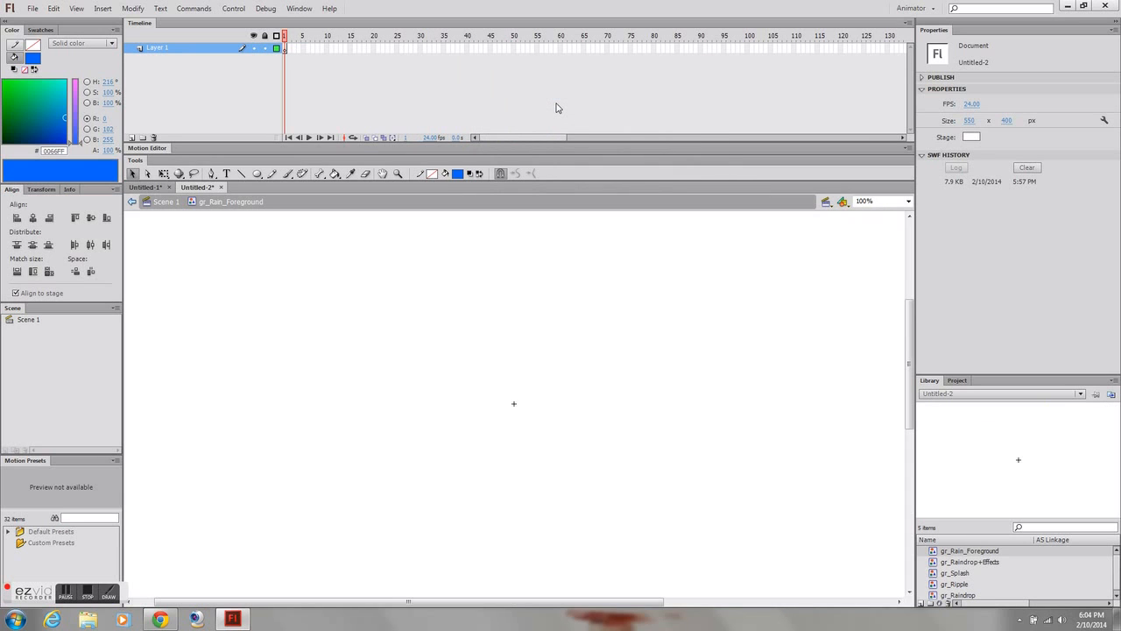
Place an instance of gr_Raindrop+Effects up and left of the symbol's centre and extend Layer 1 to frame 32
key("ctrl+minus")
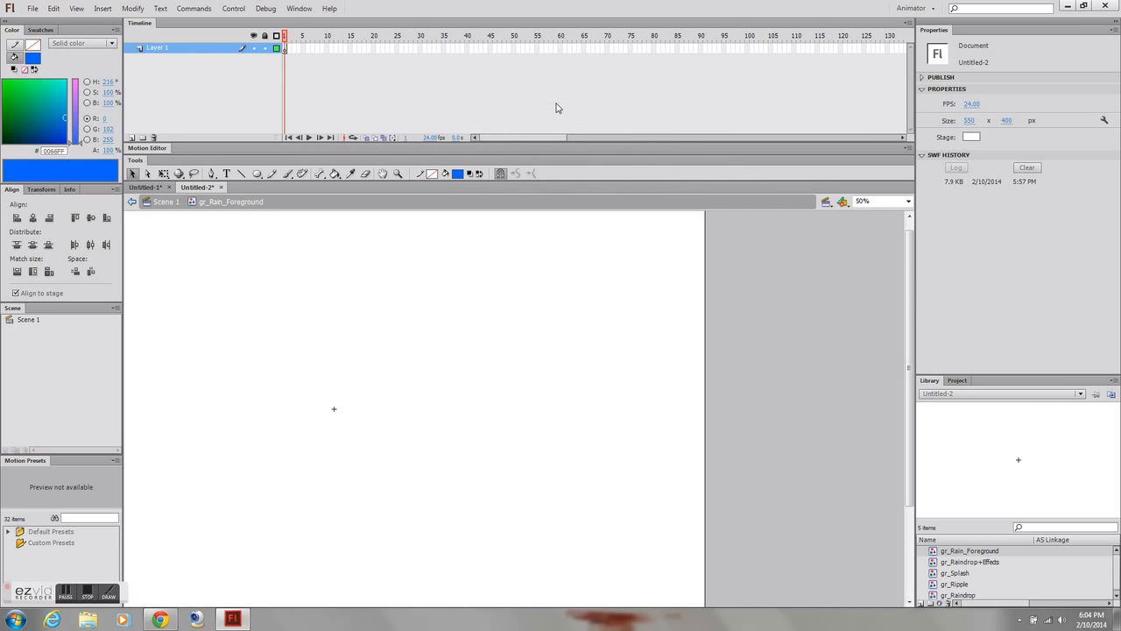
left_click(937, 563)
left_click_drag(935, 564, 318, 290)
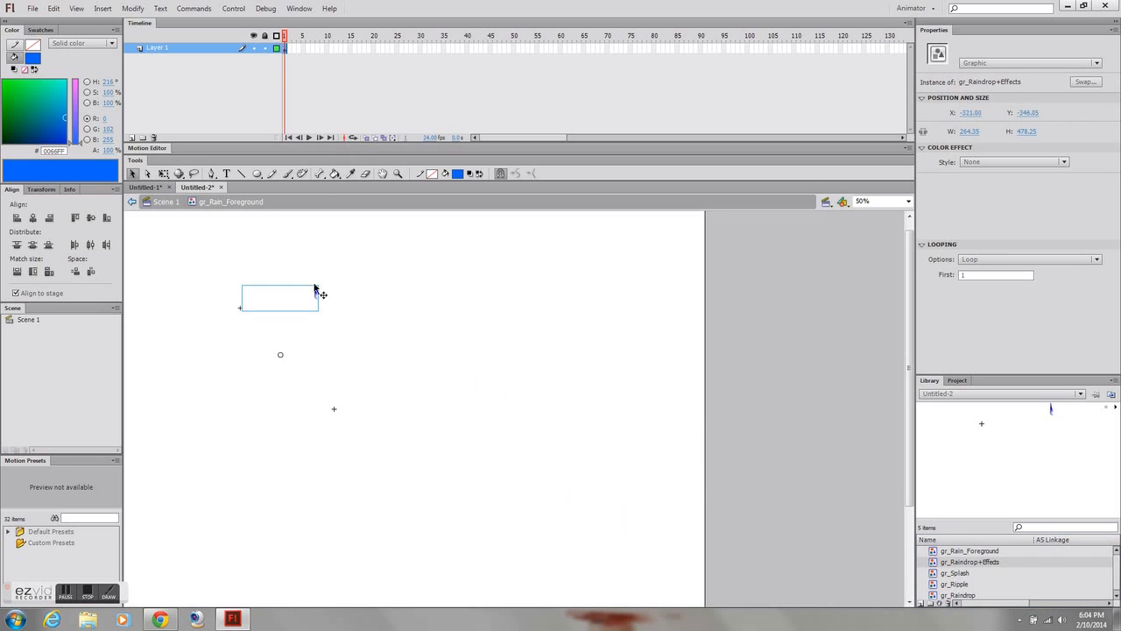
left_click(429, 48)
right_click(429, 49)
left_click(441, 97)
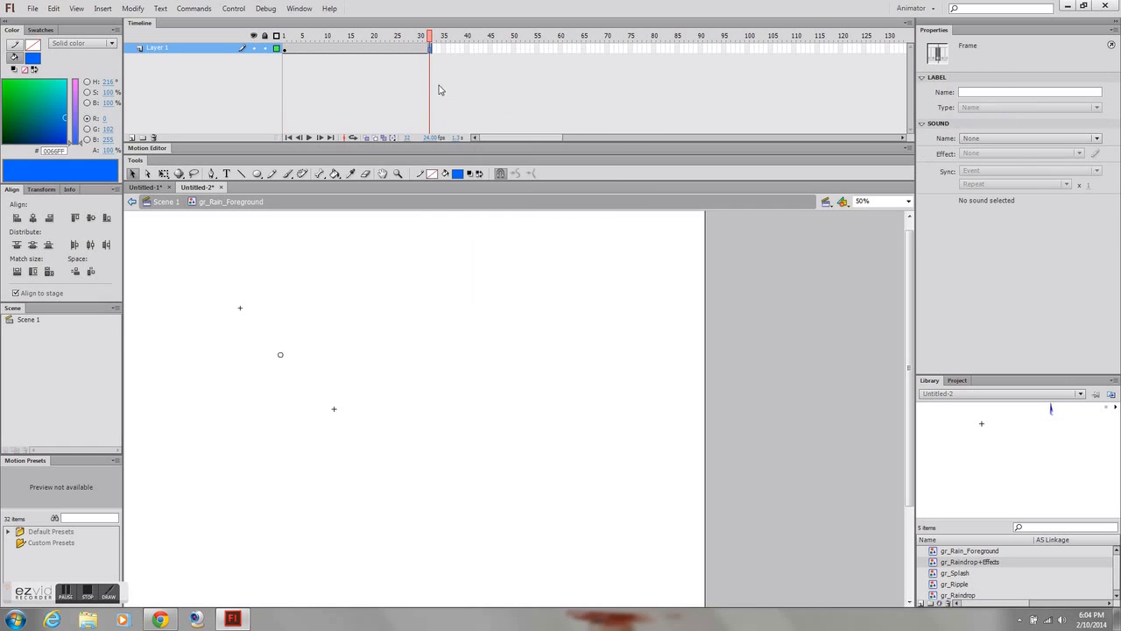
Place four more gr_Raindrop+Effects instances at frame 1 in an uneven row around the first, and play the animation
left_click_drag(429, 35, 235, 59)
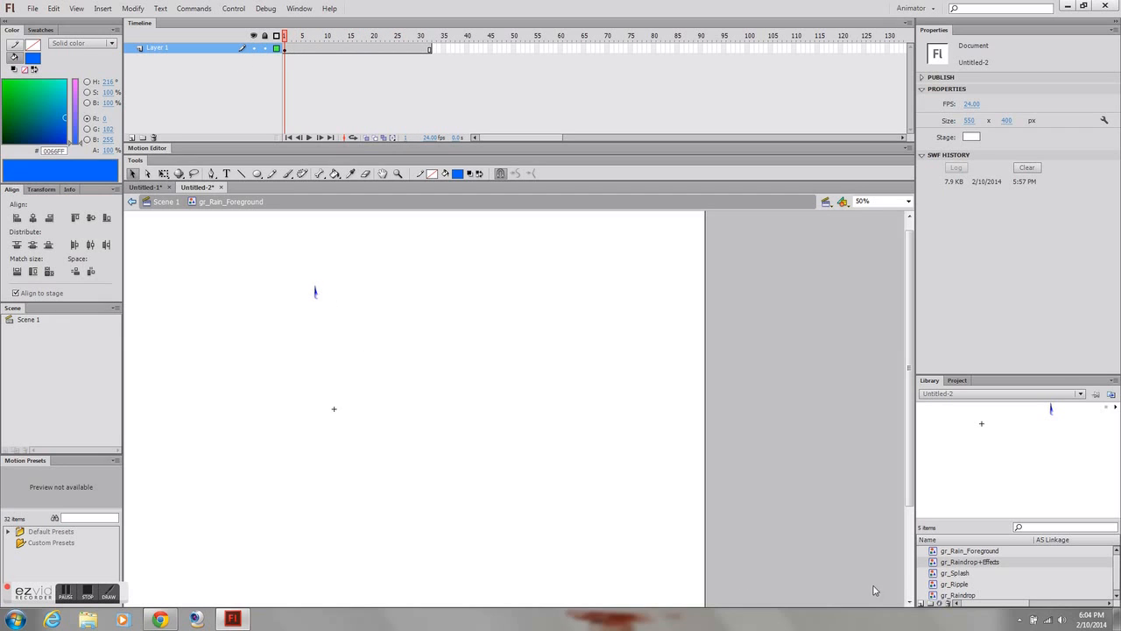
left_click_drag(936, 567, 372, 302)
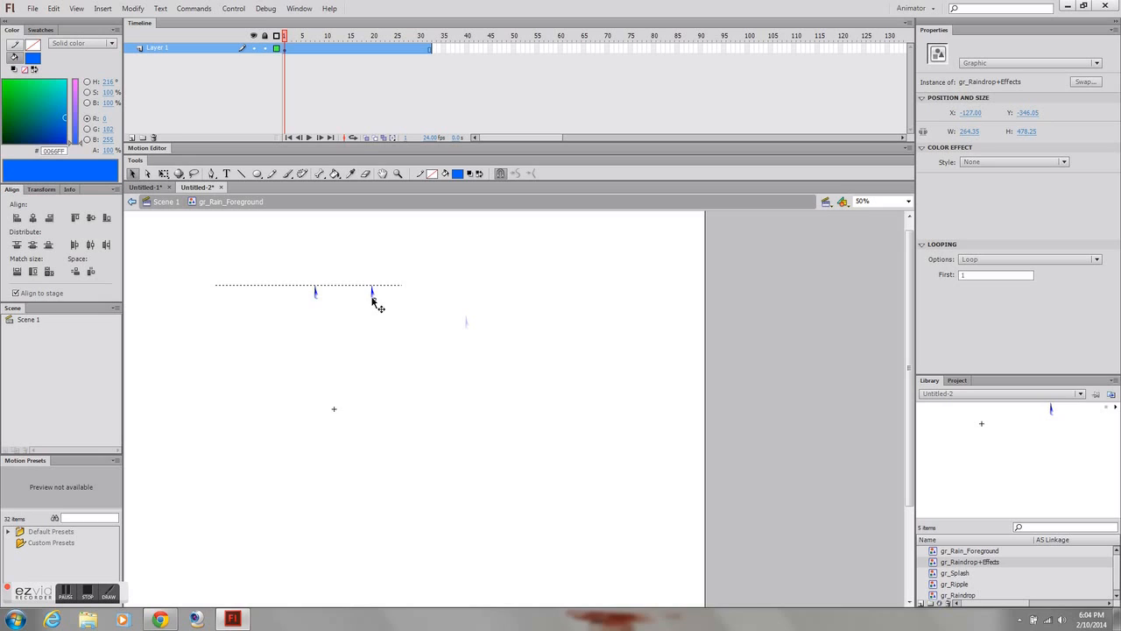
left_click_drag(372, 302, 341, 283)
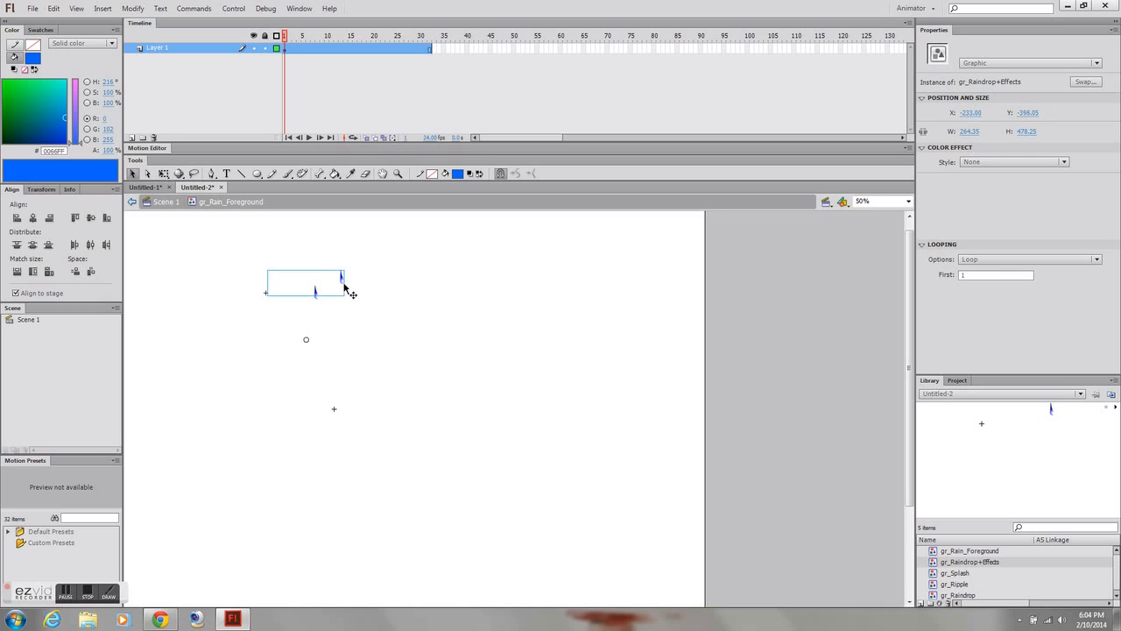
left_click_drag(972, 561, 368, 288)
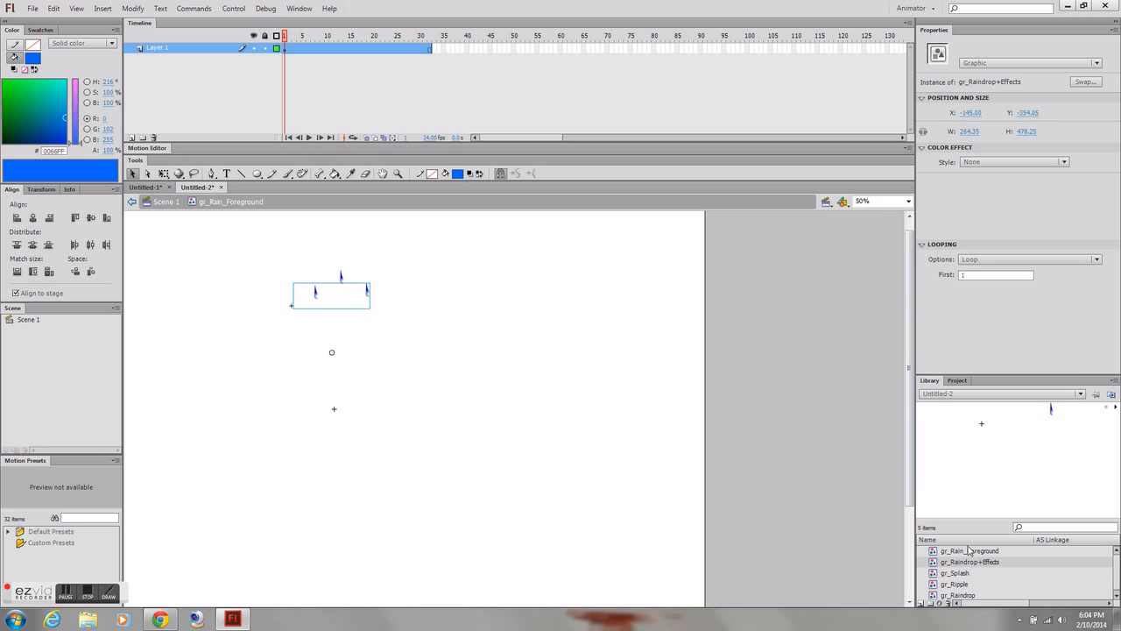
left_click_drag(972, 565, 299, 295)
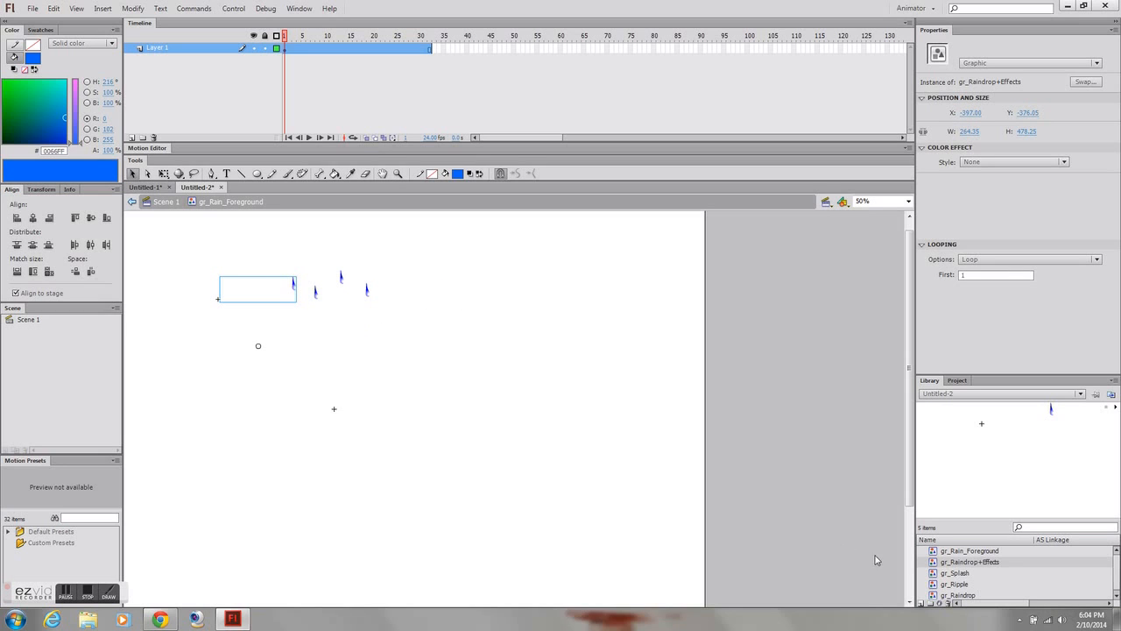
left_click_drag(937, 567, 396, 284)
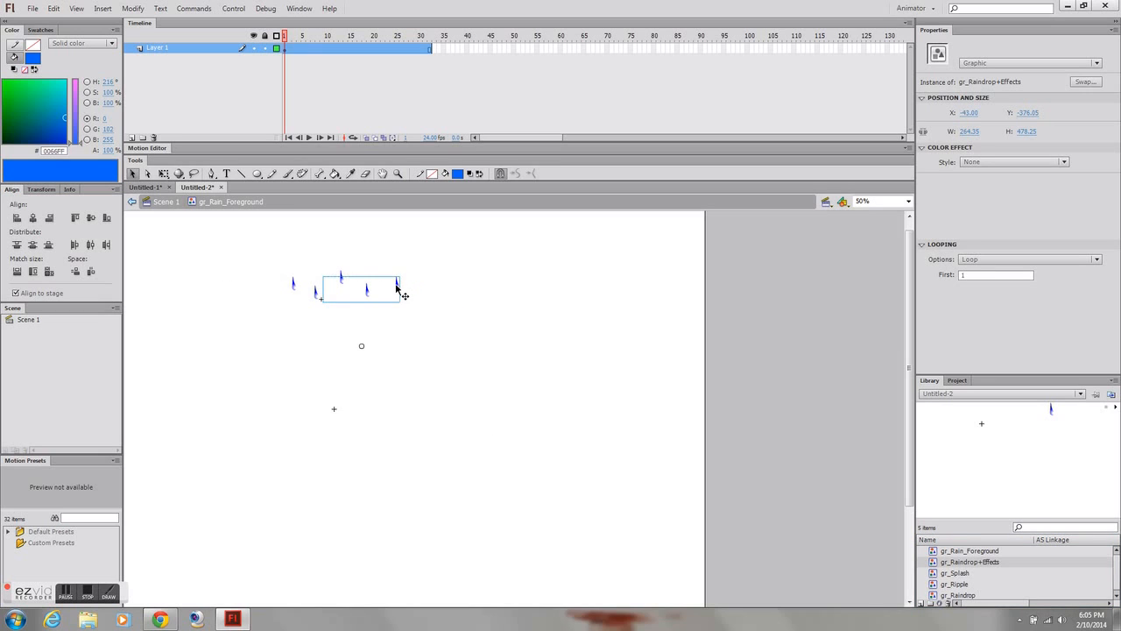
left_click(419, 320)
key("Return")
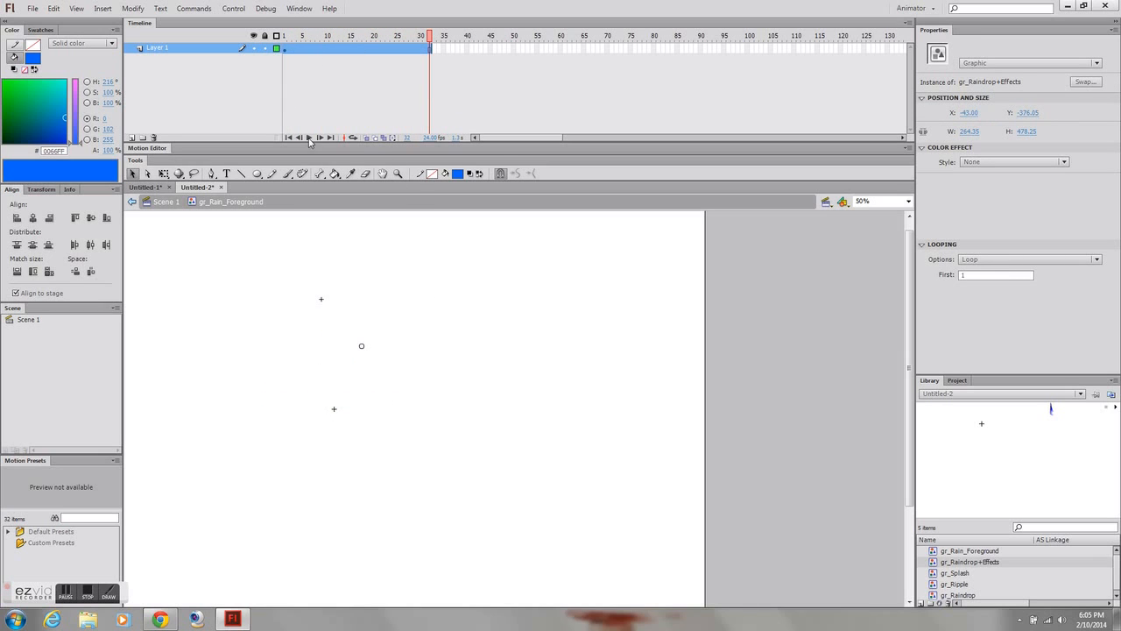
At frame 9, set the leftmost raindrop's looping first frame to 3
left_click_drag(430, 36, 322, 45)
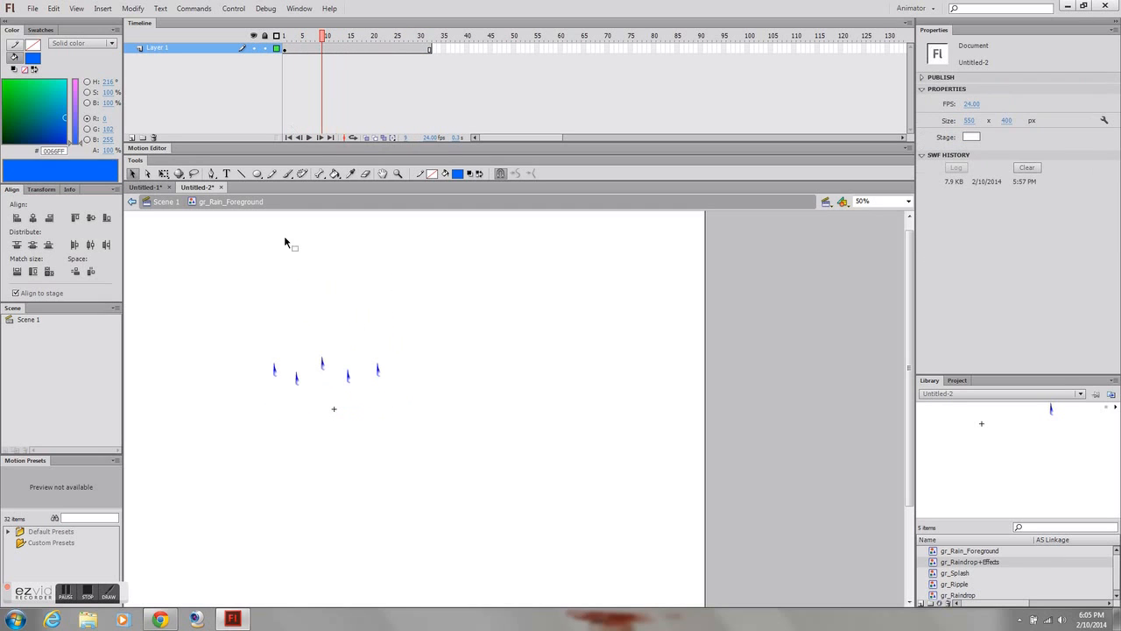
left_click(277, 373)
left_click(974, 275)
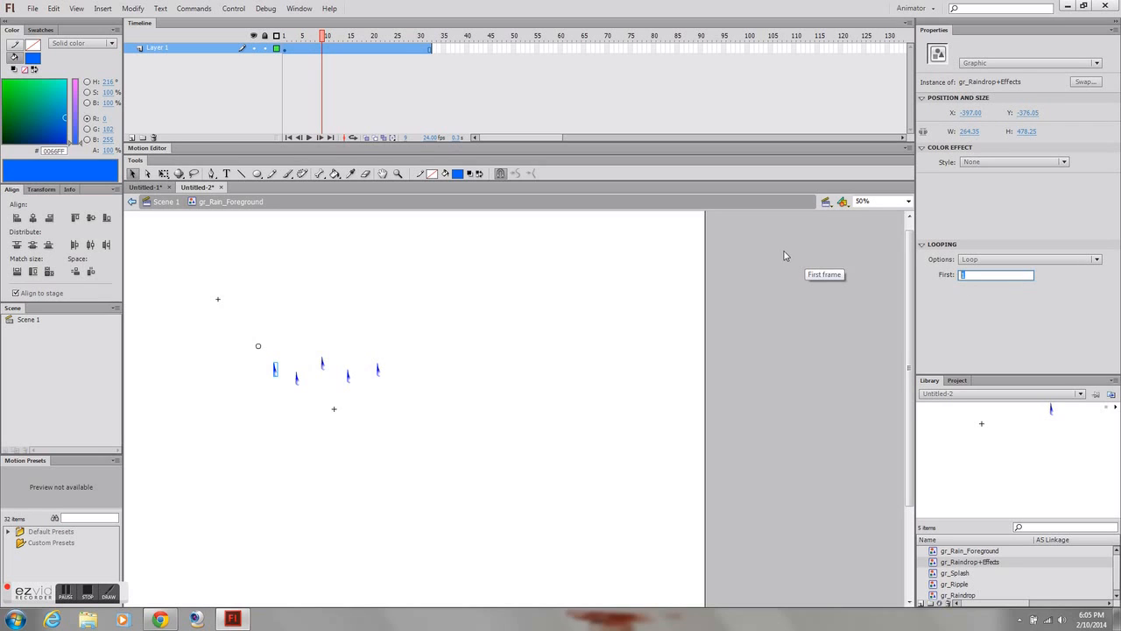
Try a looping first frame of 7 for the second raindrop from the left
left_click(299, 380)
left_click(991, 275)
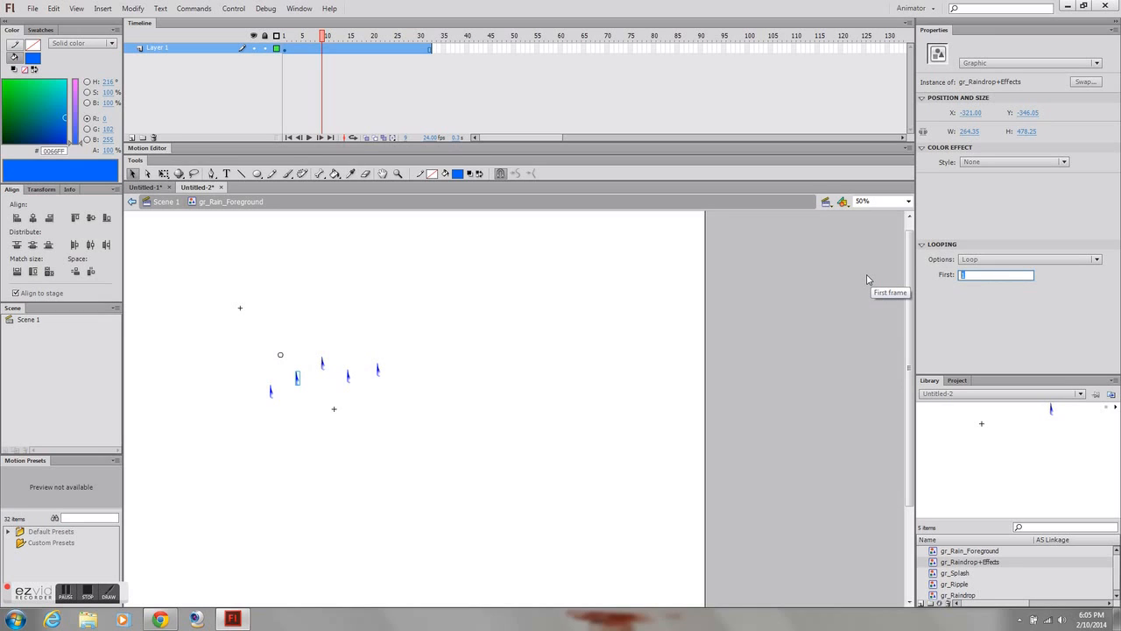
key("Return")
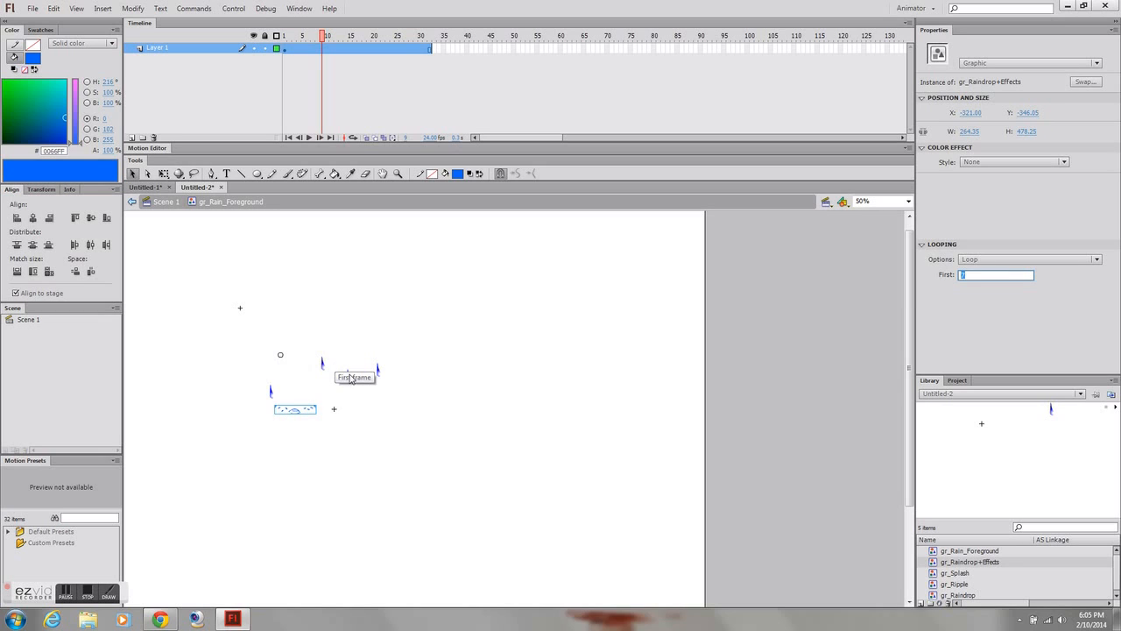
left_click(363, 398)
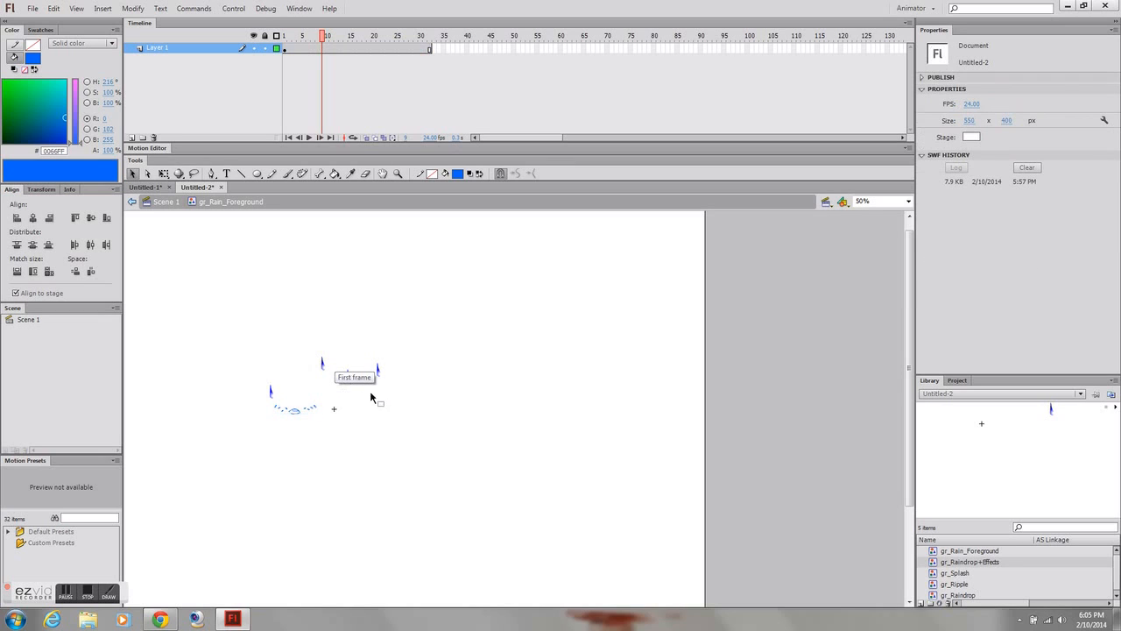
Set the second raindrop's looping first frame to 2
left_click(296, 410)
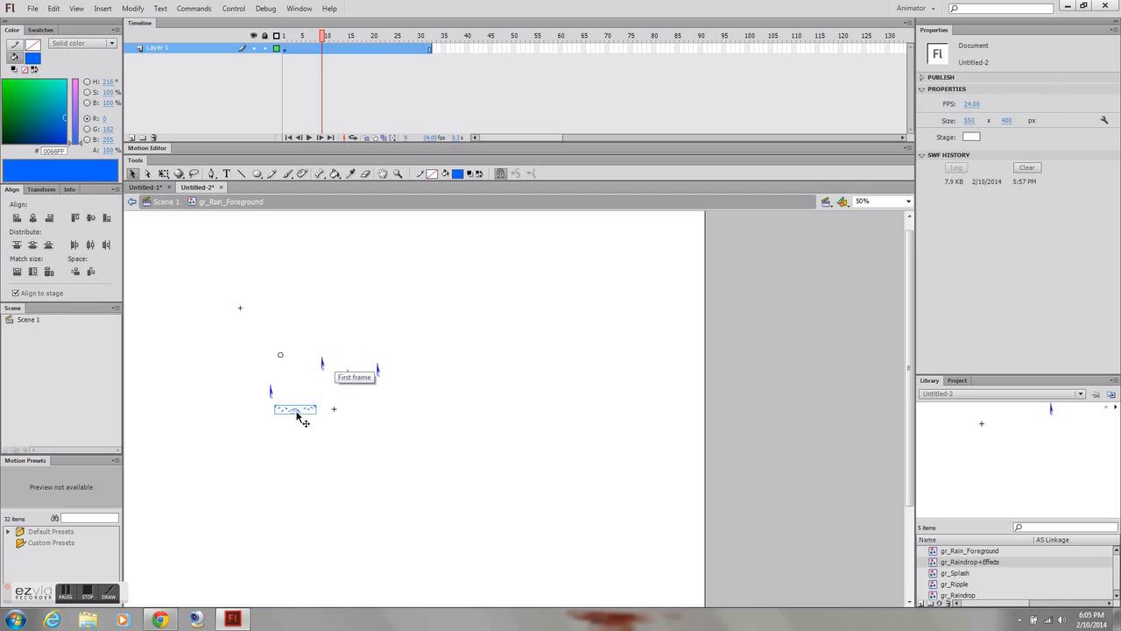
left_click(977, 276)
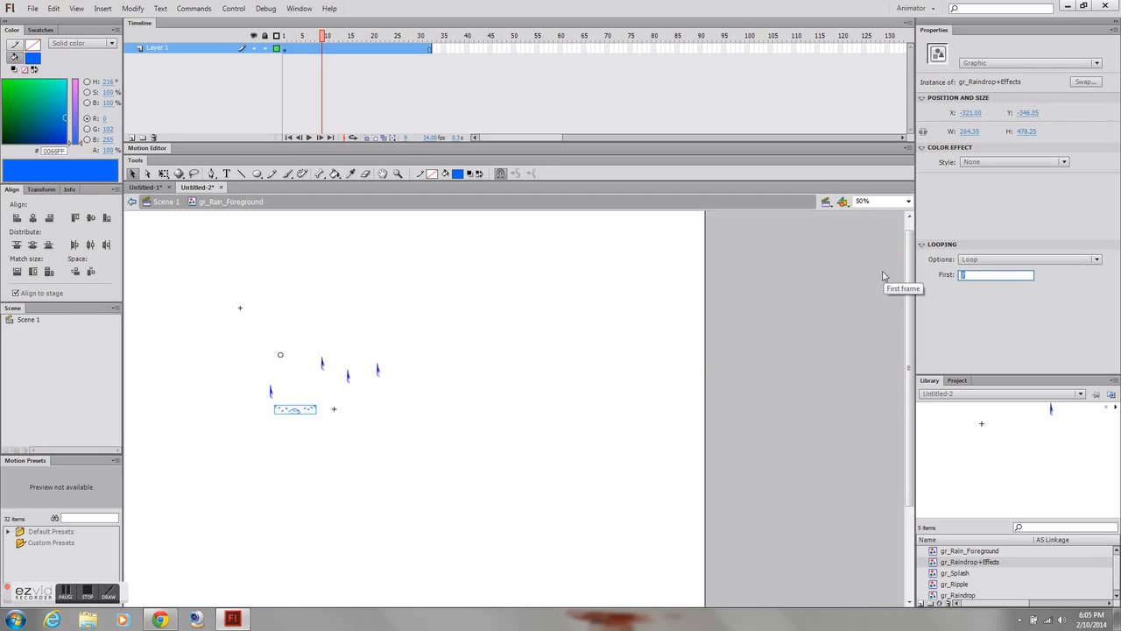
type("2")
key("Return")
type("3")
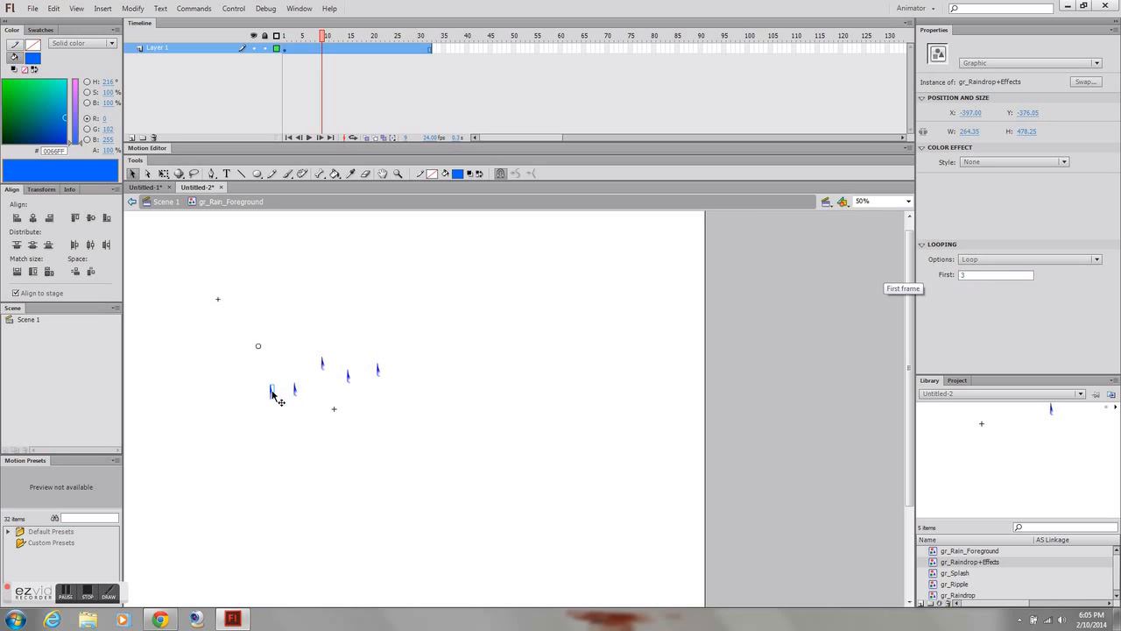
Set the middle raindrop's looping first frame to 4 and leave the fourth raindrop's at 1
left_click(324, 368)
left_click(976, 277)
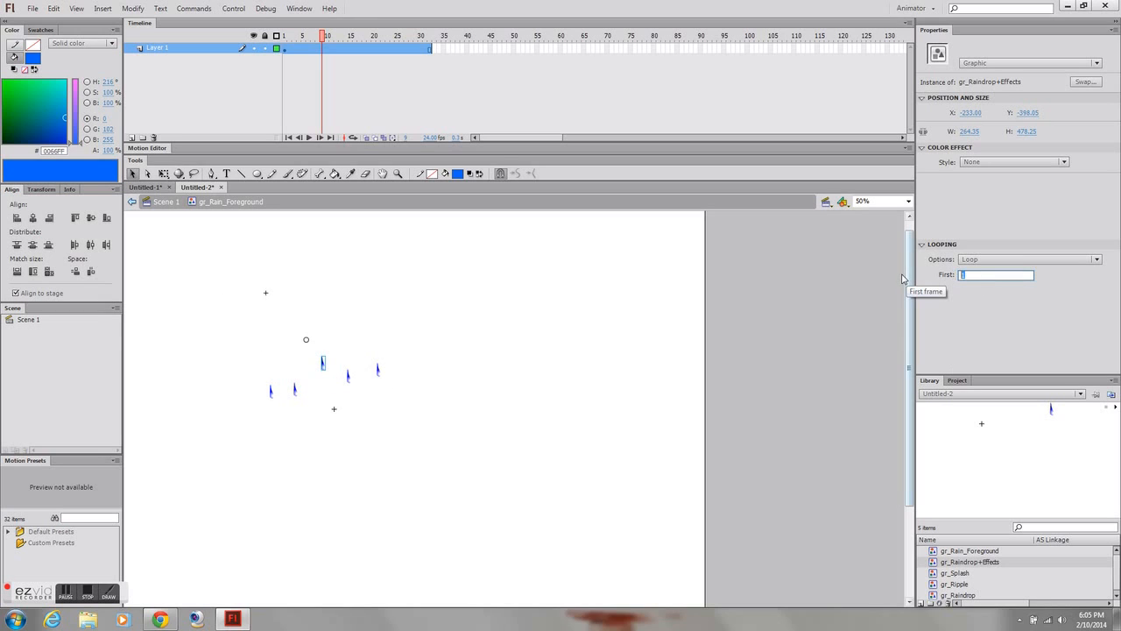
type("4")
key("Return")
left_click(349, 376)
left_click(975, 276)
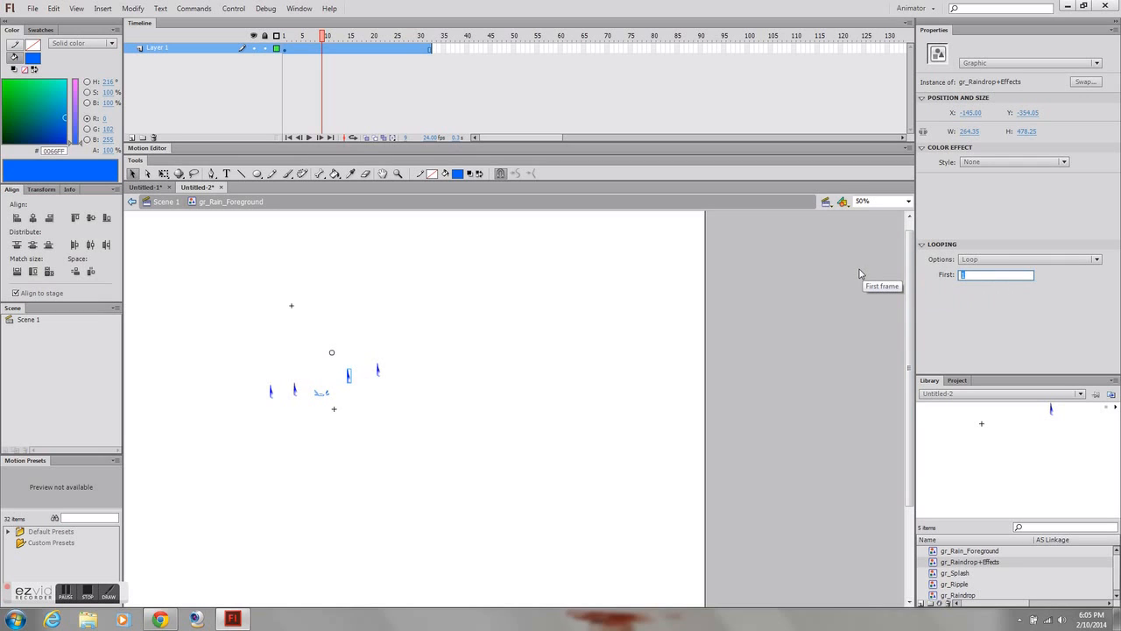
Set the rightmost raindrop's looping first frame to 2 and replay the animation from frame 1
left_click(378, 373)
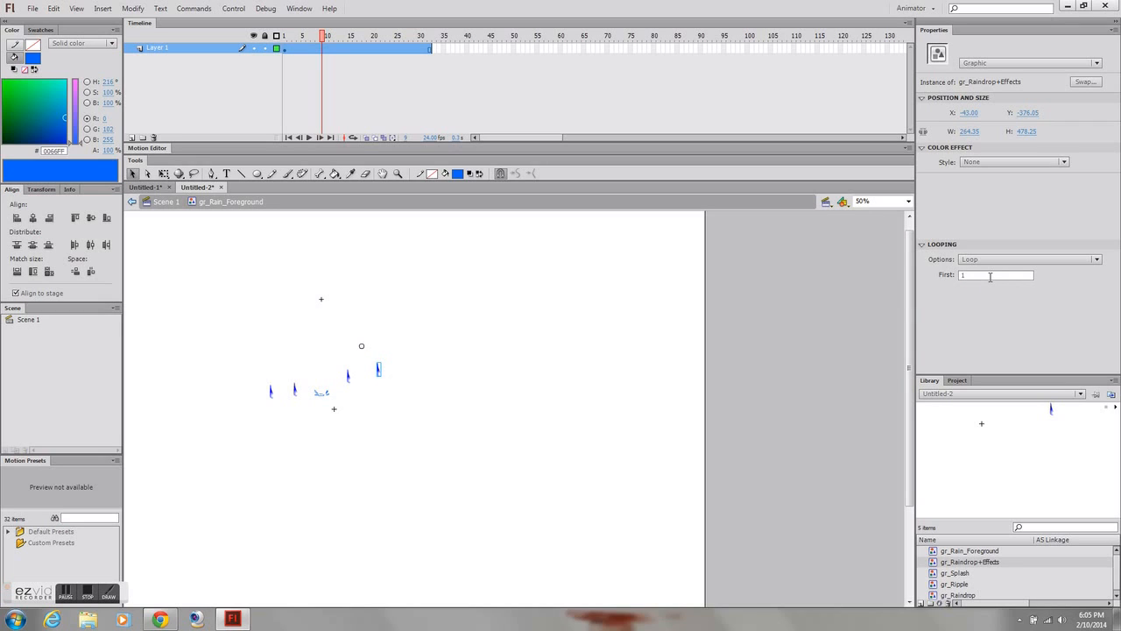
left_click(990, 276)
type("2")
key("Return")
left_click_drag(321, 37, 220, 40)
key("Return")
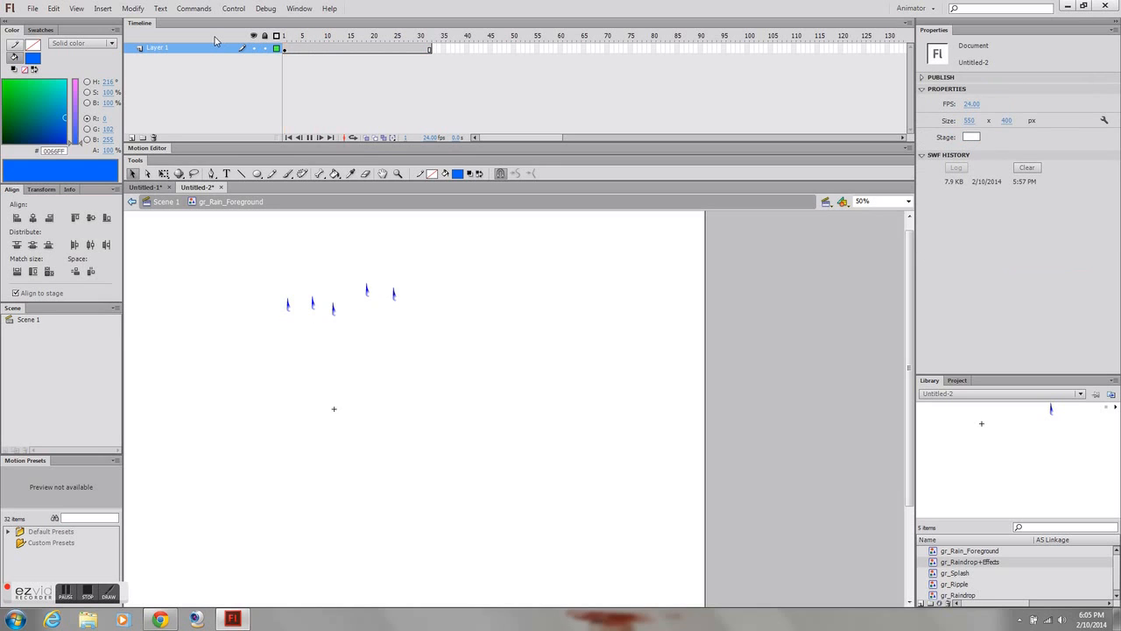
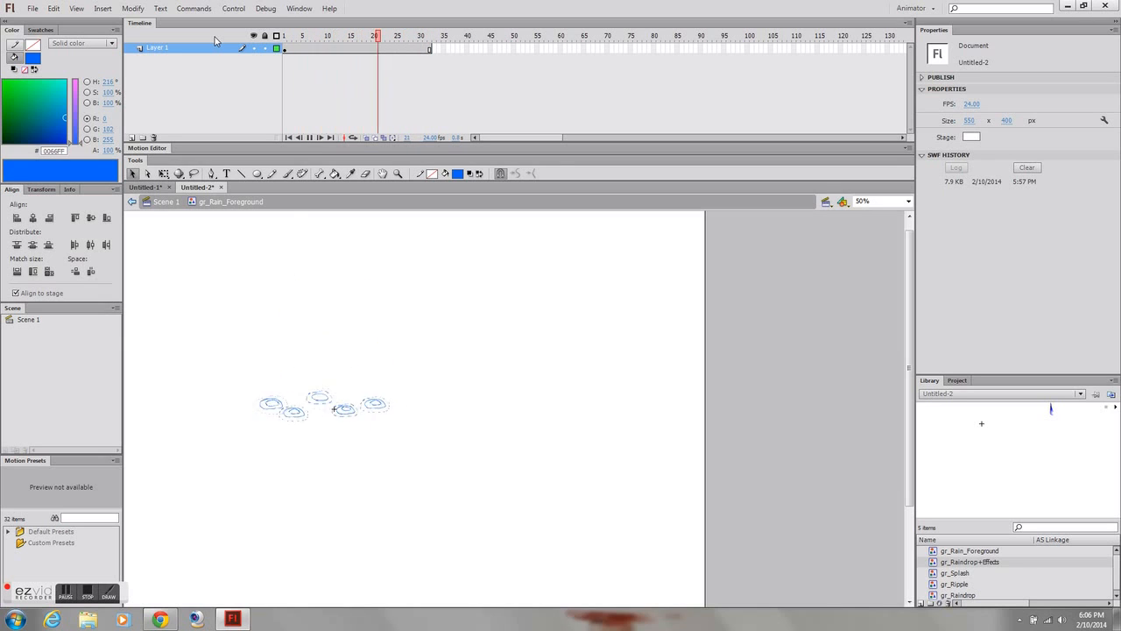
Return to Scene 1 and delete the gr_Raindrop+Effects instance from the Rain Drop layer
left_click(165, 201)
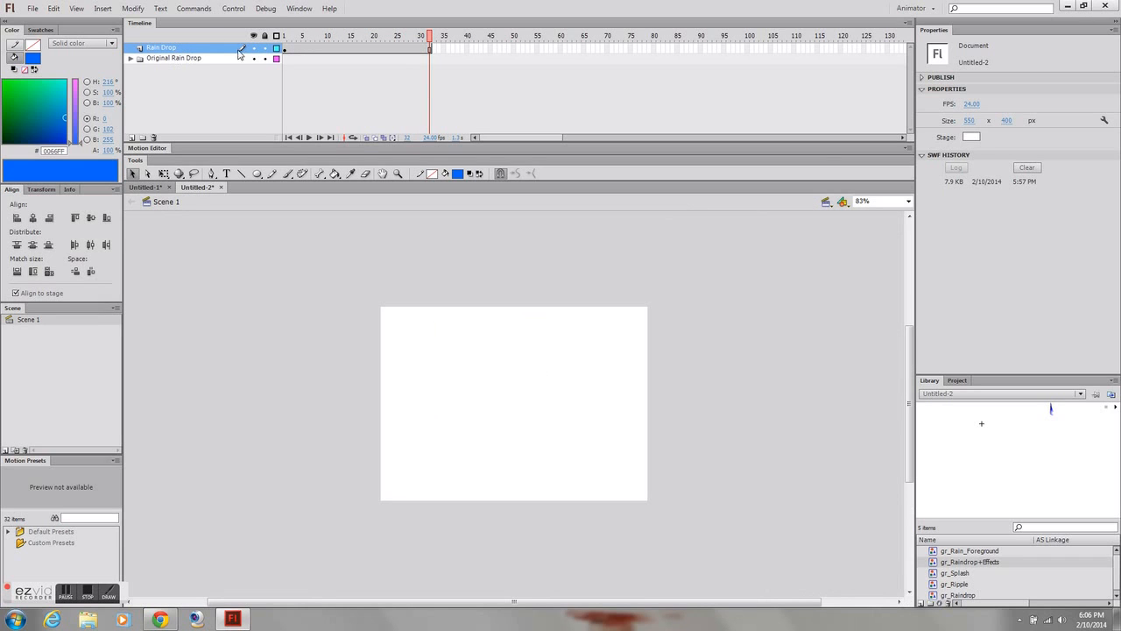
left_click(200, 50)
left_click_drag(387, 38, 317, 40)
left_click(438, 404)
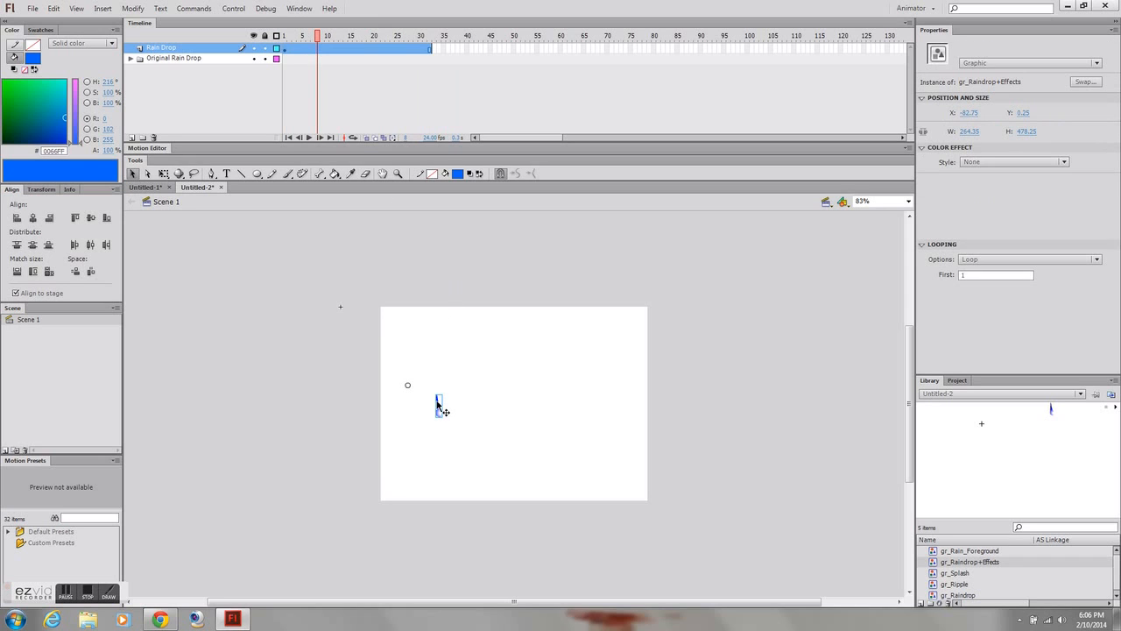
key("Delete")
Rename the Rain Drop layer as Rain Foreground
double_click(152, 48)
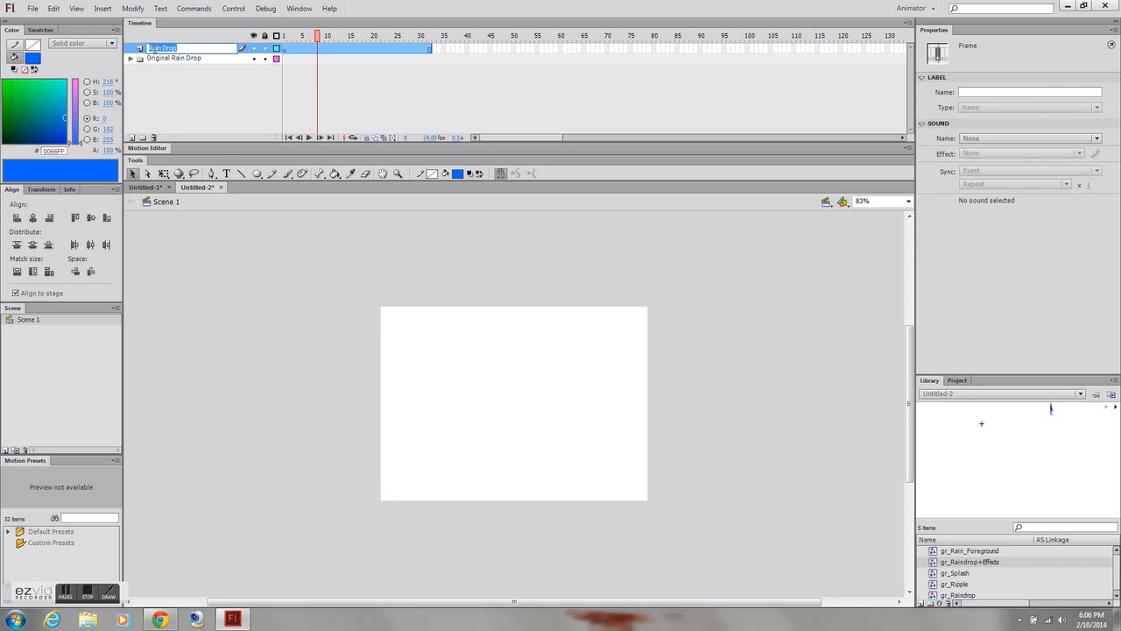
type("R")
key("Return")
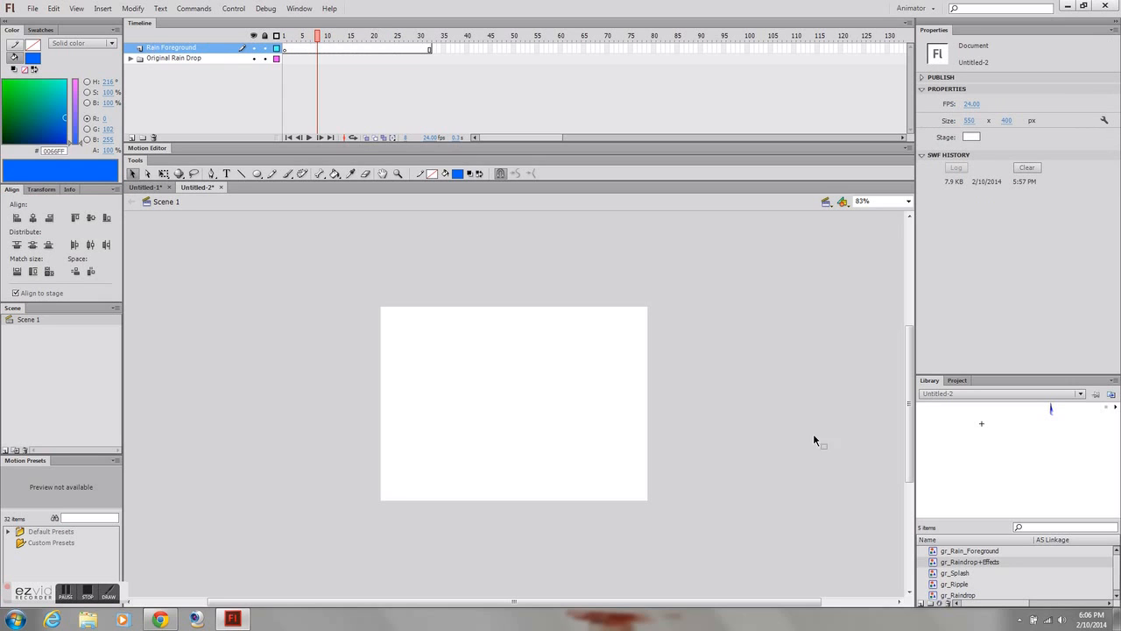
Place gr_Rain_Foreground on the Rain Foreground layer with its splashes near the stage's lower edge, and play the animation
left_click_drag(934, 551, 510, 407)
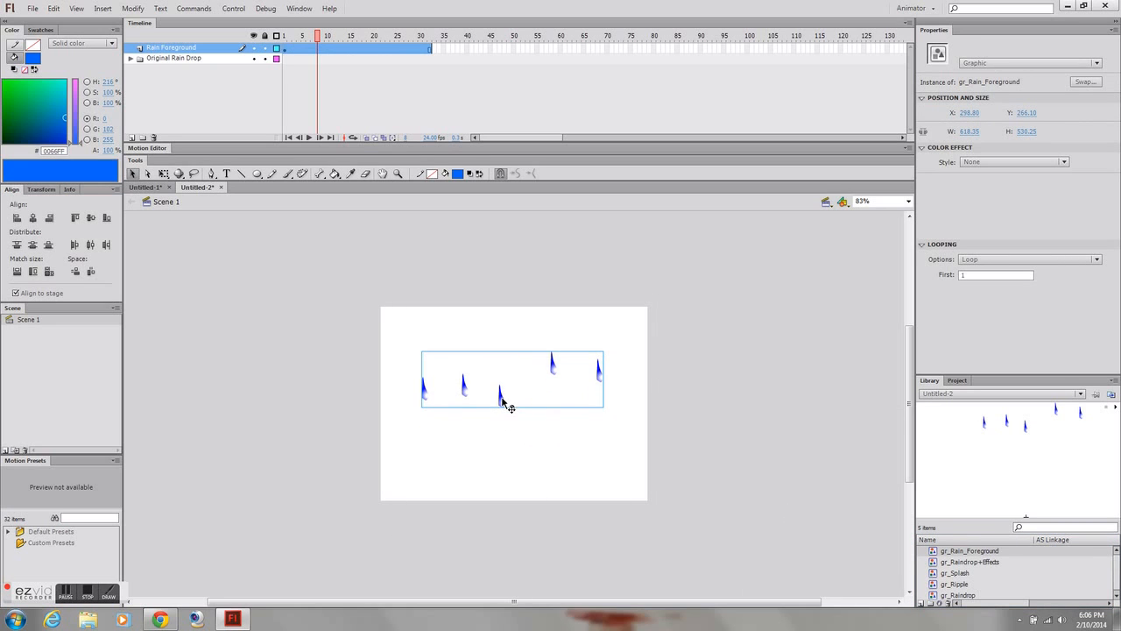
mouse_move(318, 38)
left_mouse_down()
mouse_move(283, 38)
mouse_move(358, 45)
mouse_move(329, 51)
left_mouse_up()
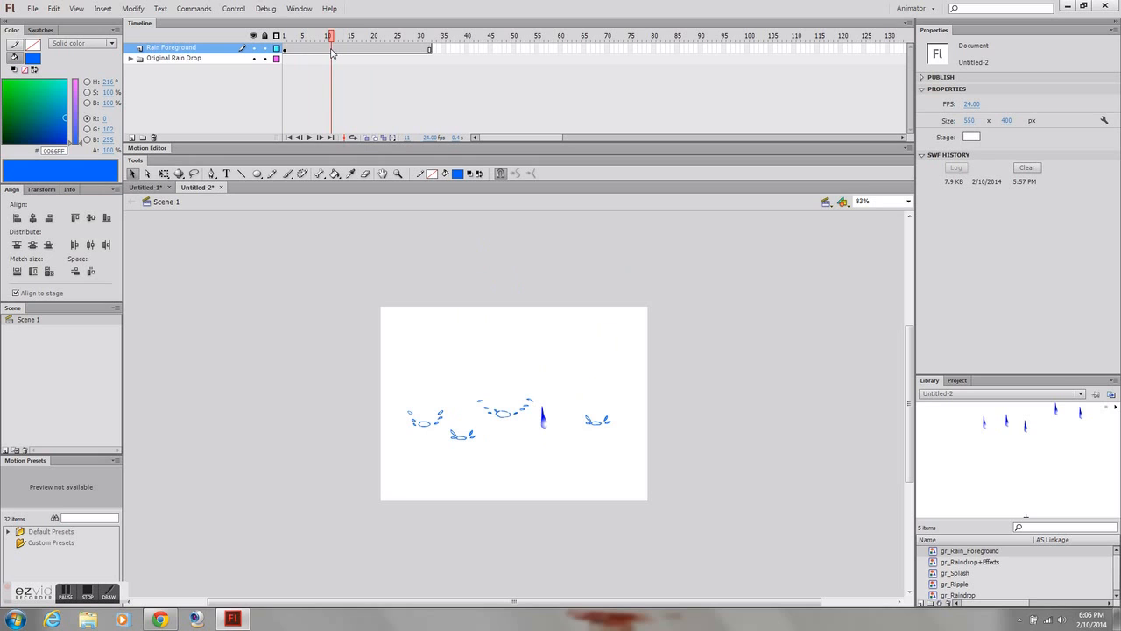
left_click(504, 424)
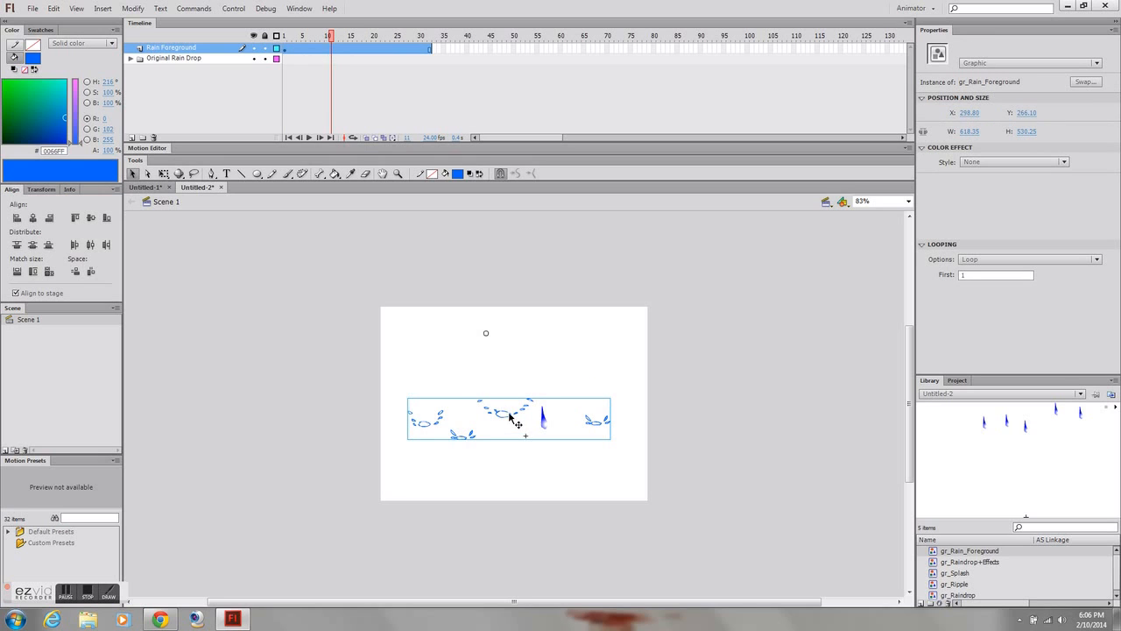
left_click_drag(509, 413, 495, 469)
key("Return")
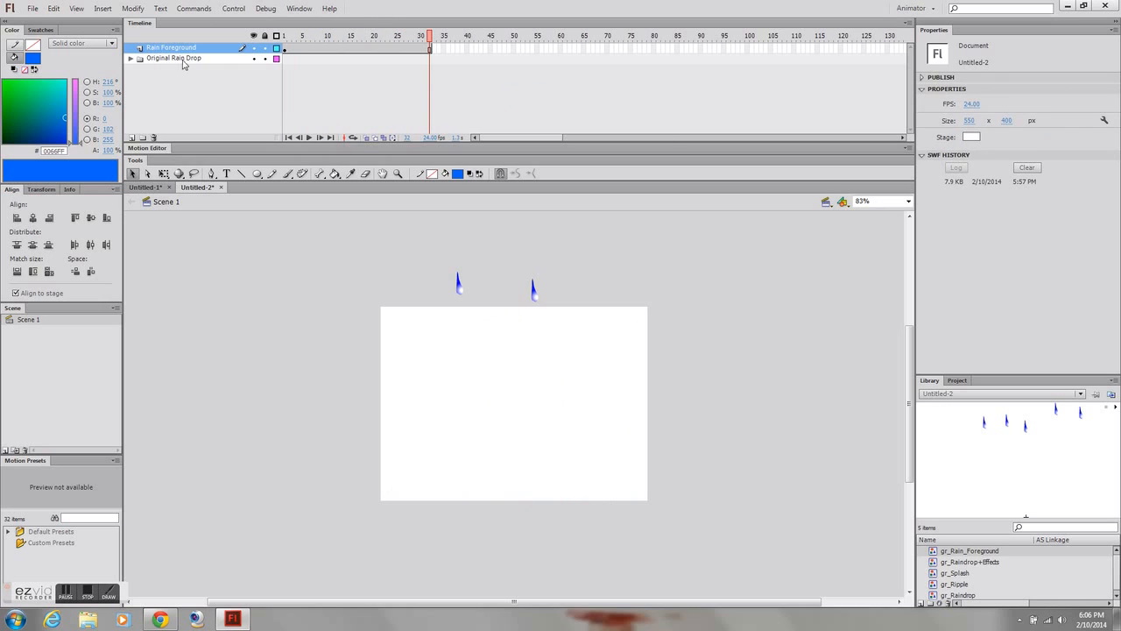
Add a new layer above Rain Foreground and name it Rain Midground
left_click(133, 138)
double_click(159, 48)
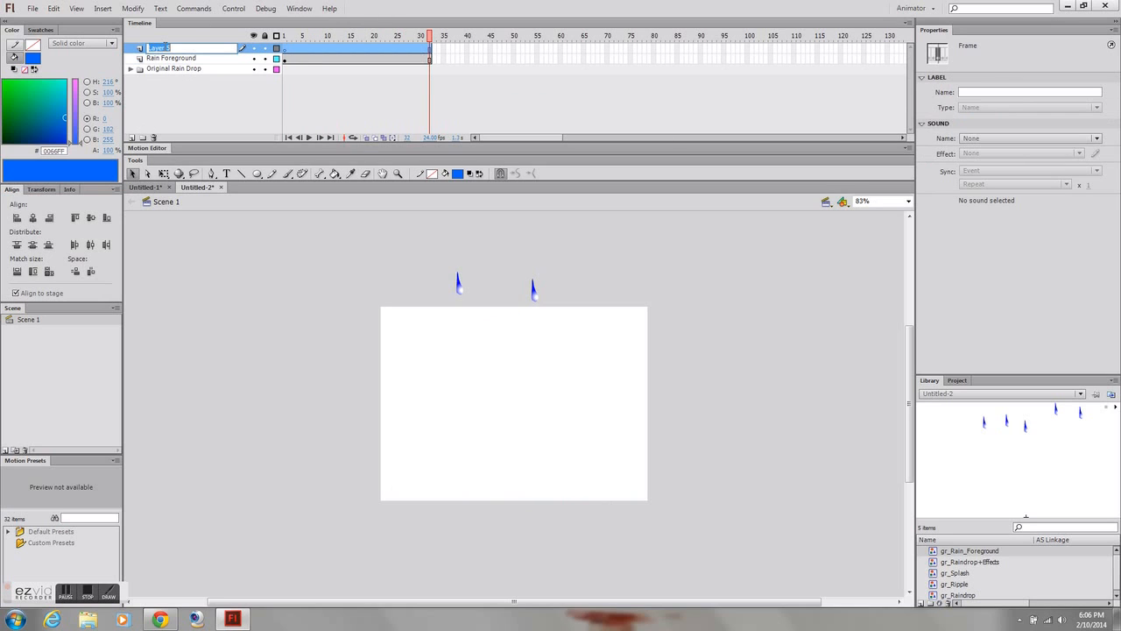
type("Rain Midground")
key("Return")
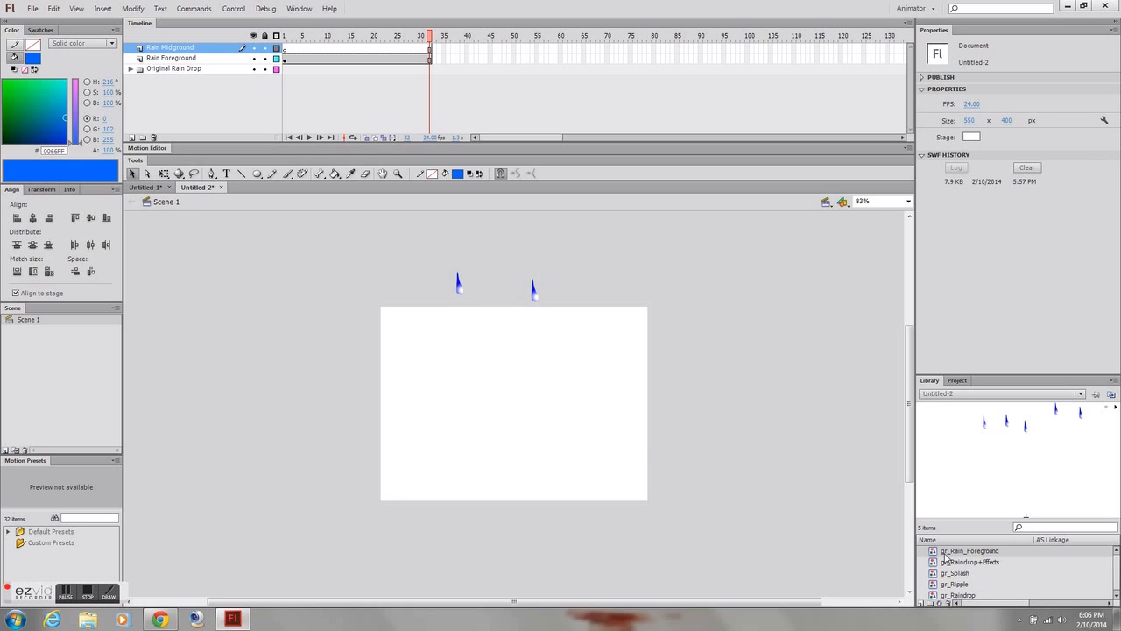
Create a new graphic symbol named gr_Rain_Midground
left_click(922, 604)
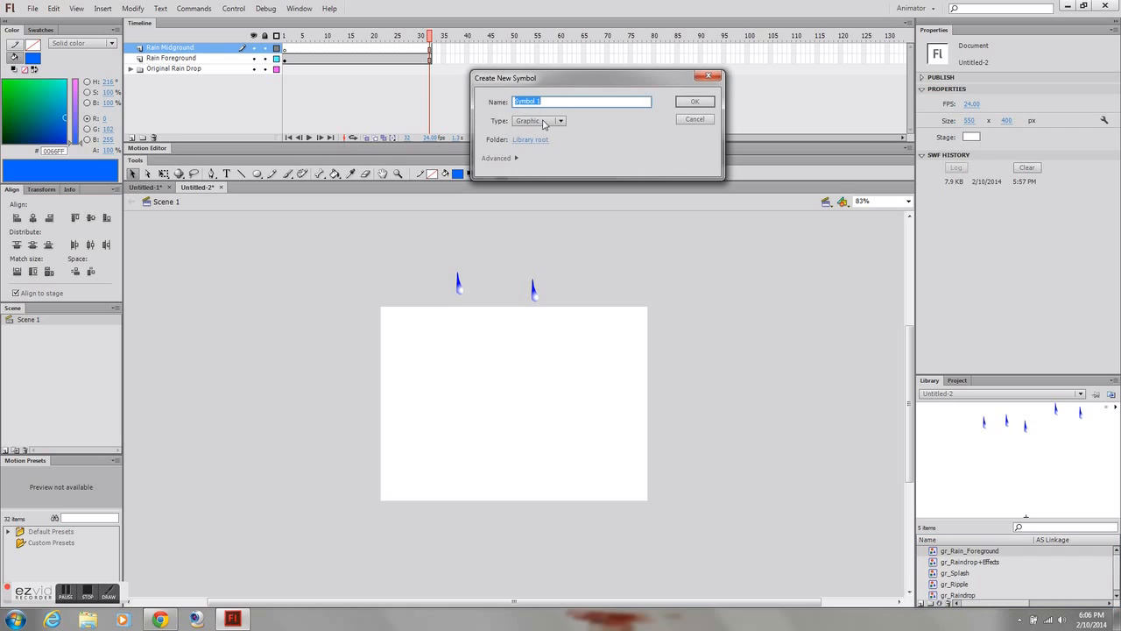
type("R")
type("d")
key("Return")
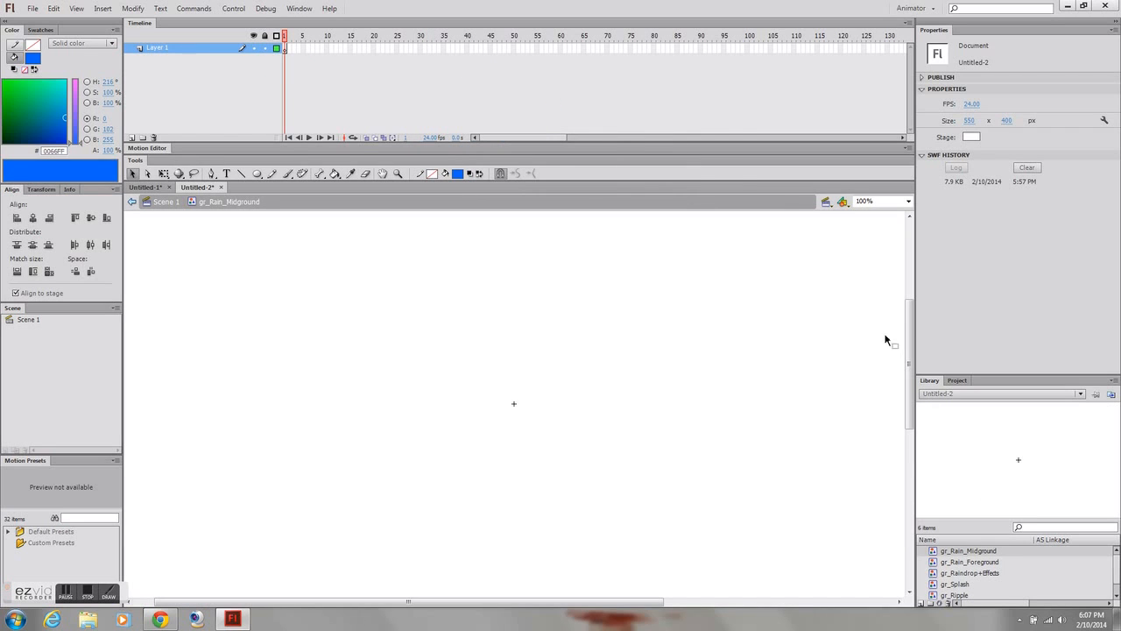
Place a gr_Raindrop+Effects instance on Layer 1 of gr_Rain_Midground and extend the layer to frame 32
left_click(949, 561)
left_click(950, 573)
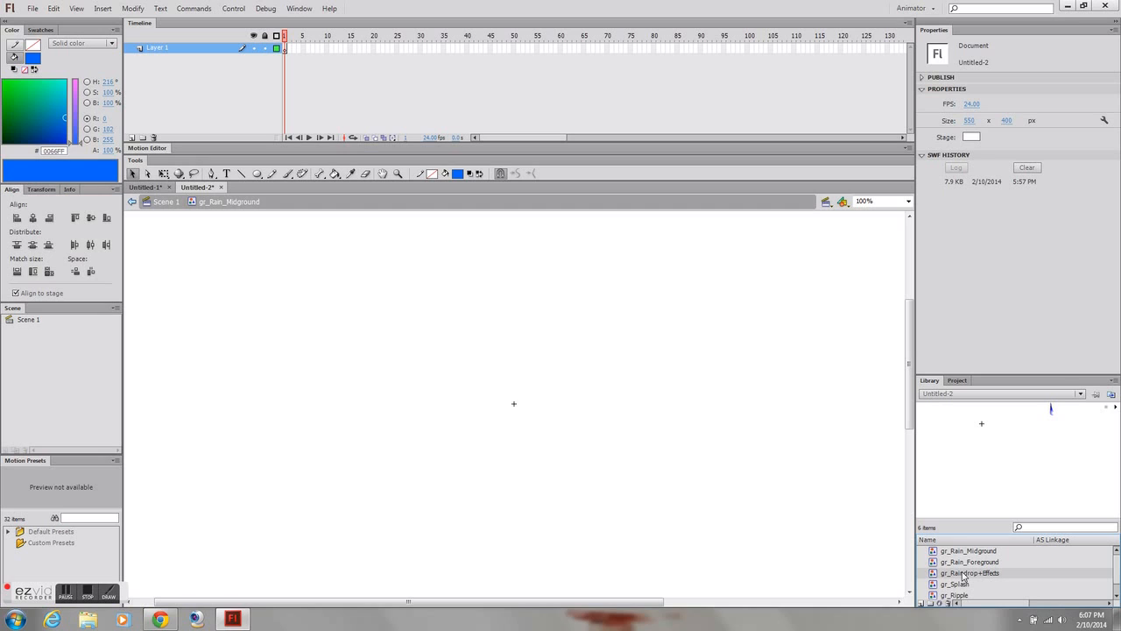
left_click_drag(961, 574, 458, 371)
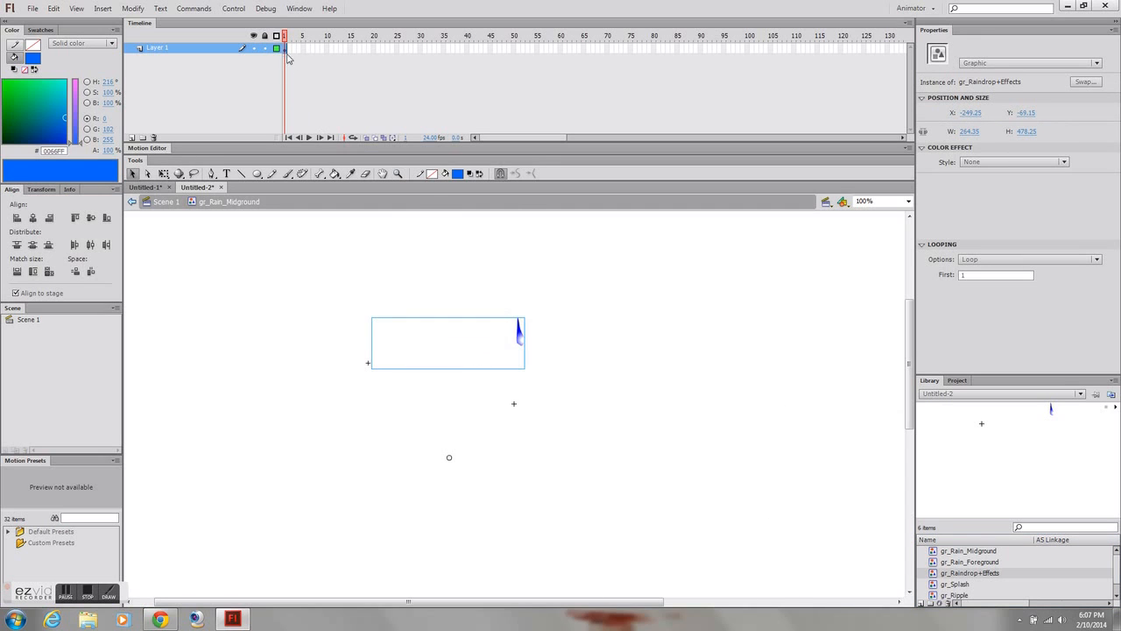
left_click(431, 47)
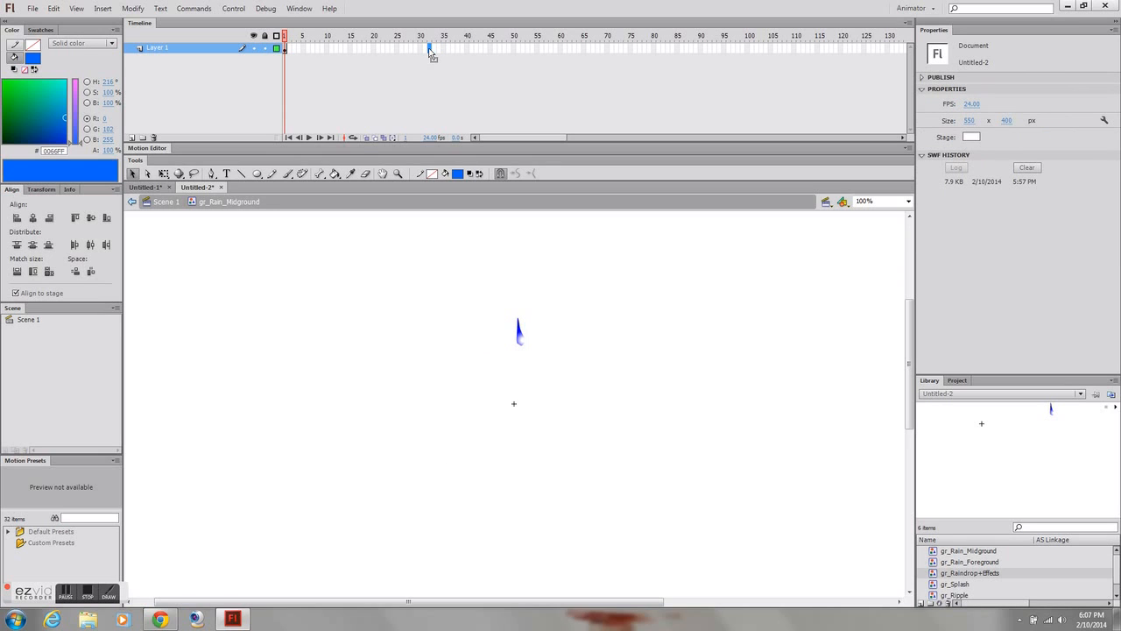
right_click(431, 55)
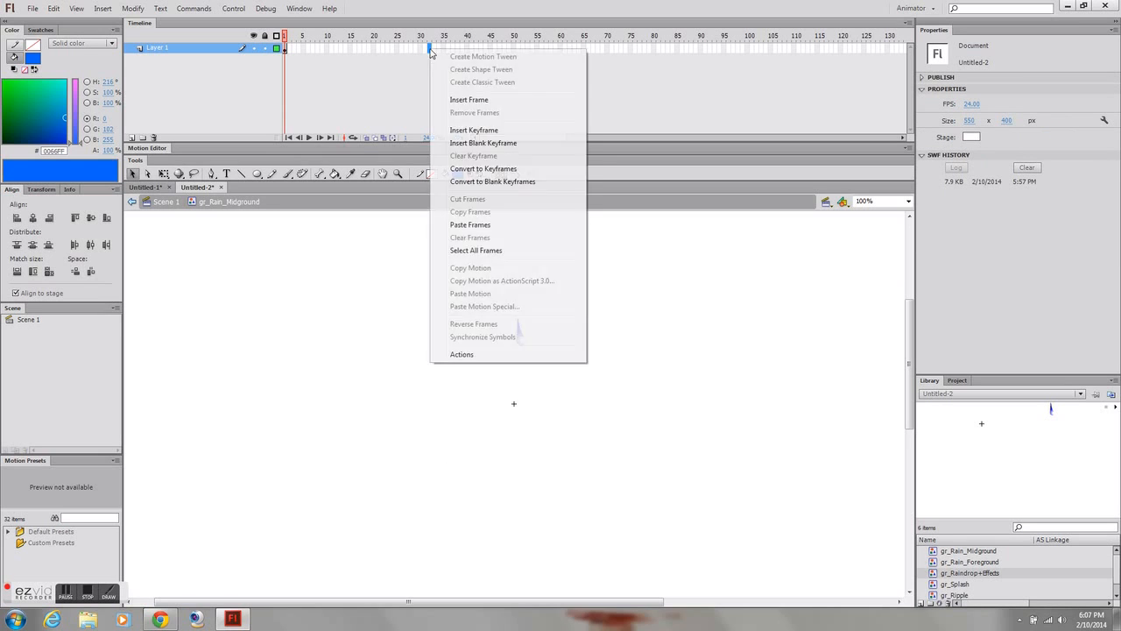
left_click(459, 99)
Shift Layer 1's frames along the timeline so the raindrop keyframe starts at frame 3
left_click_drag(286, 49, 430, 54)
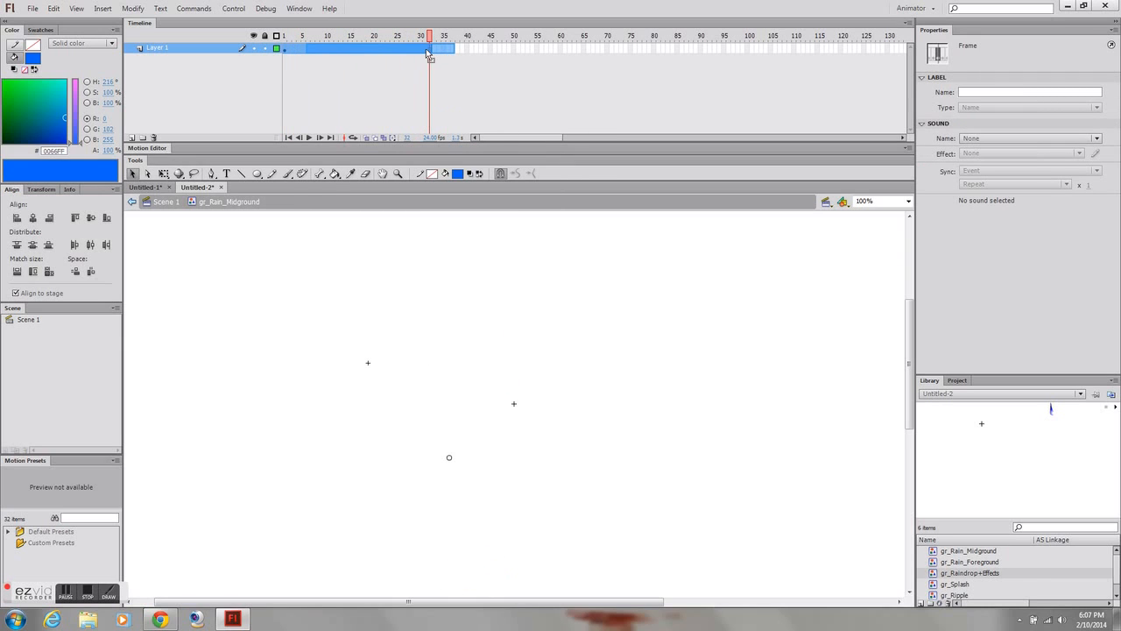
left_click(411, 51)
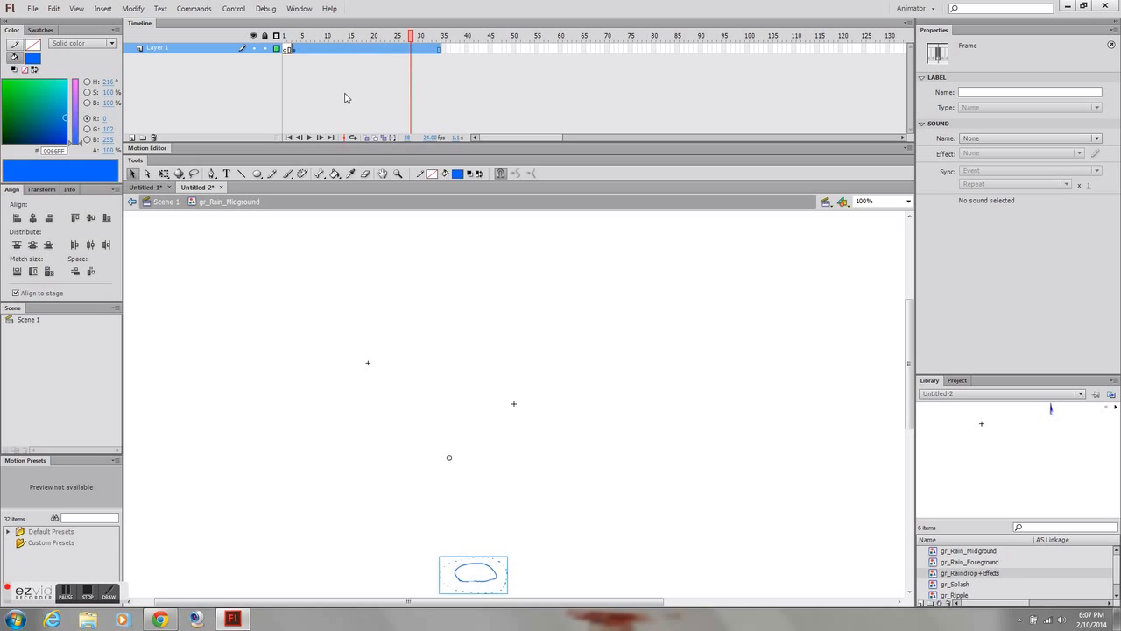
left_click(491, 293)
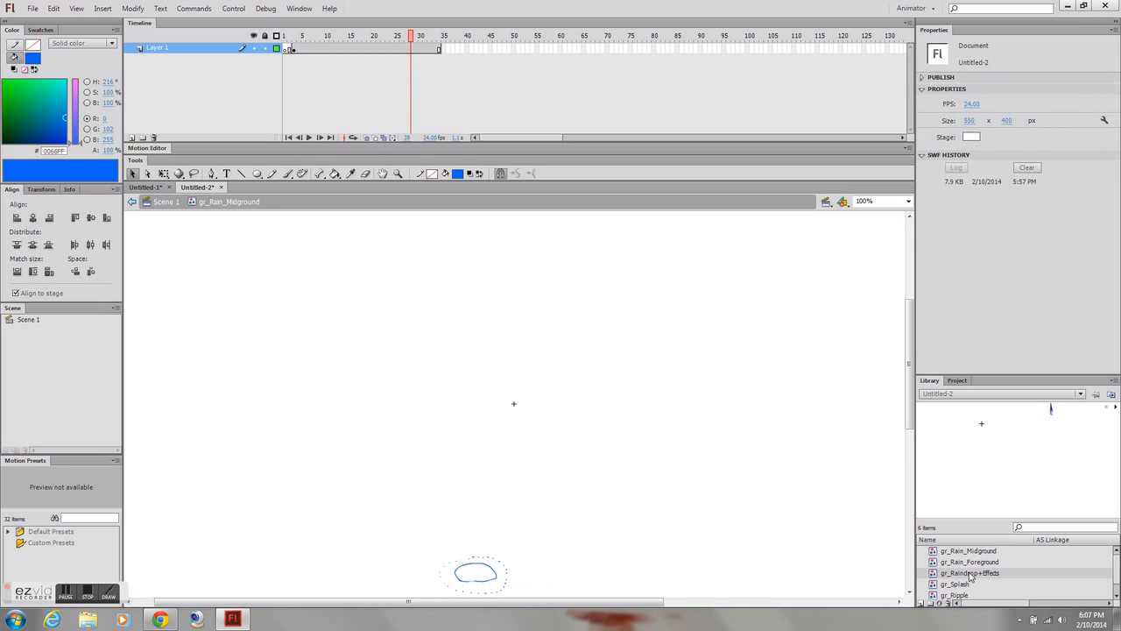
At frame 3, add more gr_Raindrop+Effects instances to make a scattered group of four raindrops
left_click_drag(412, 40, 293, 41)
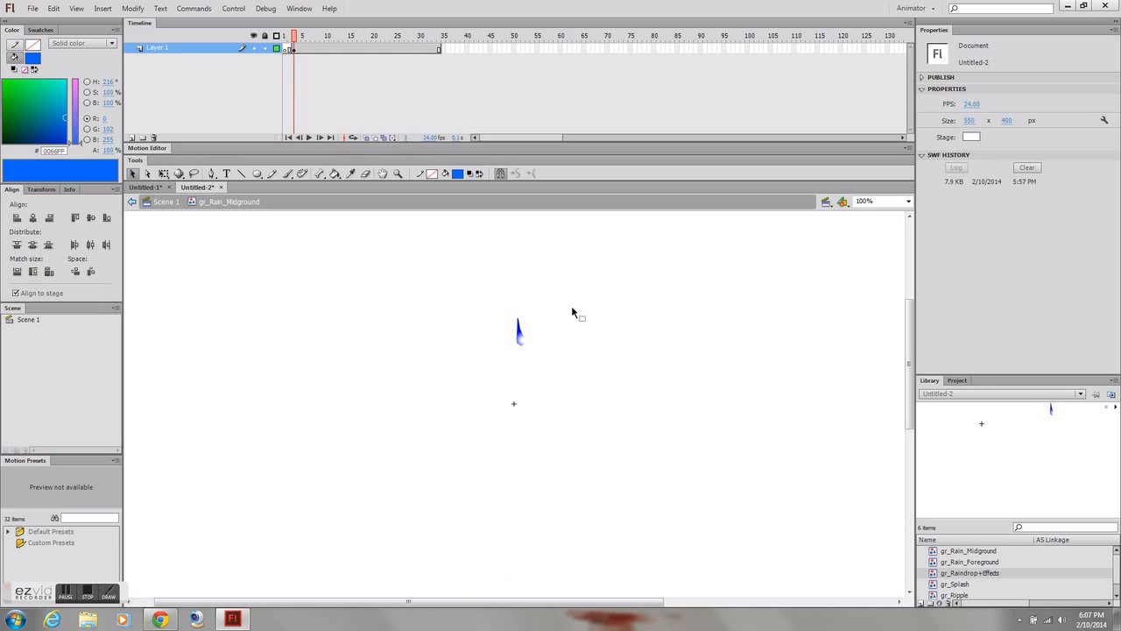
left_click_drag(955, 577, 560, 371)
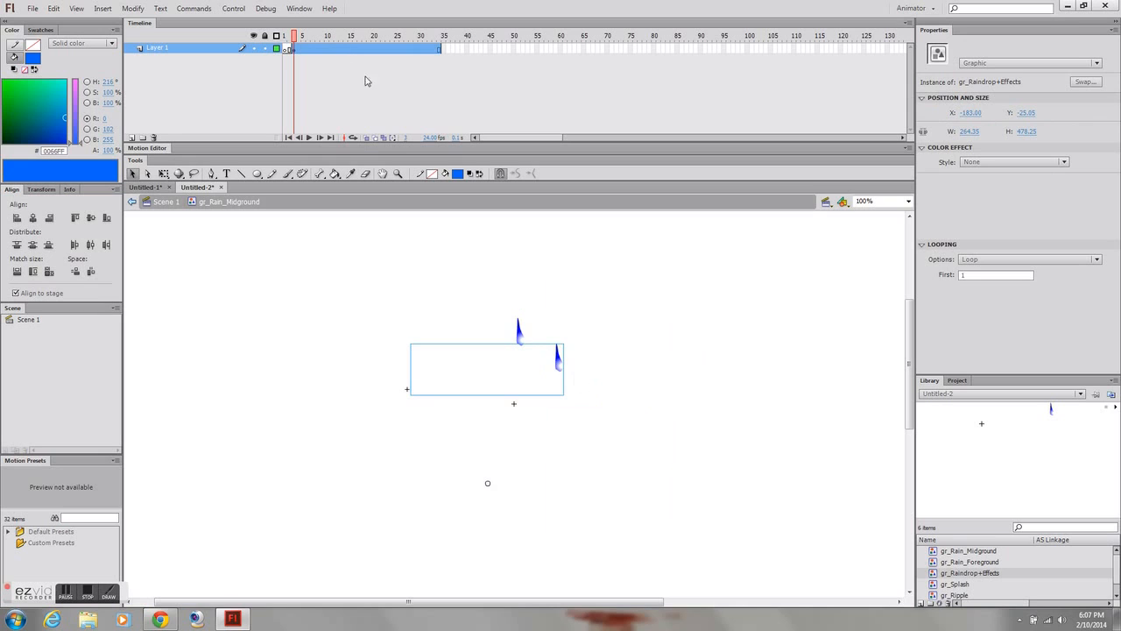
left_click_drag(1000, 575, 487, 396)
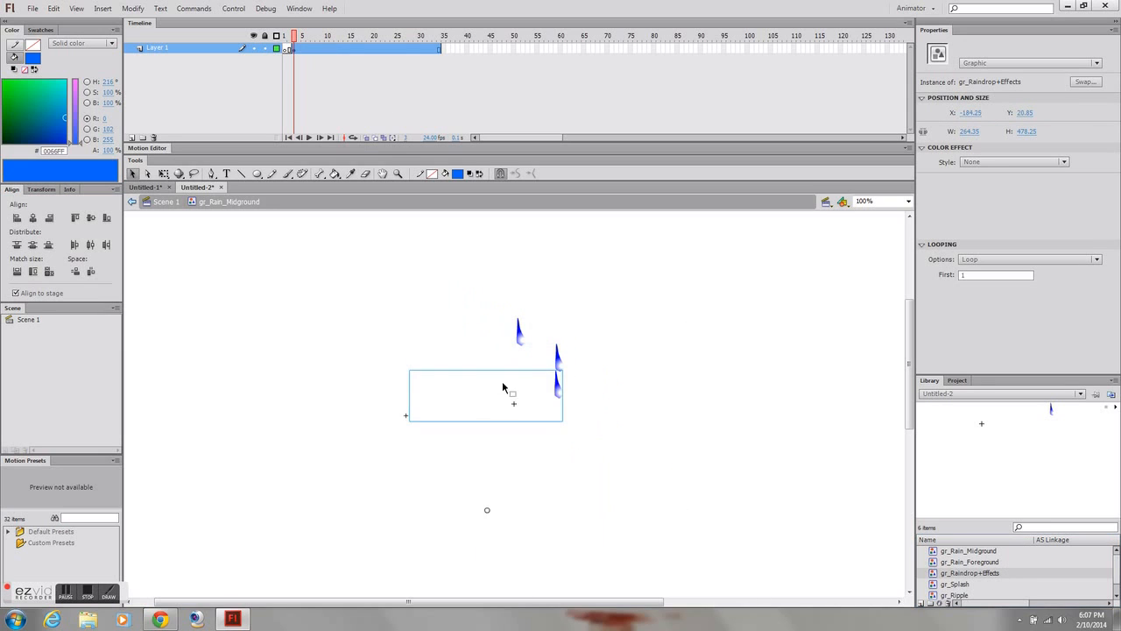
left_click_drag(556, 392, 434, 361)
Scale down and reposition the four raindrops with Free Transform, then duplicate them and continue the row with the copies
left_click_drag(363, 282, 655, 424)
left_click(163, 173)
left_click_drag(560, 392, 470, 353)
key("ctrl+v")
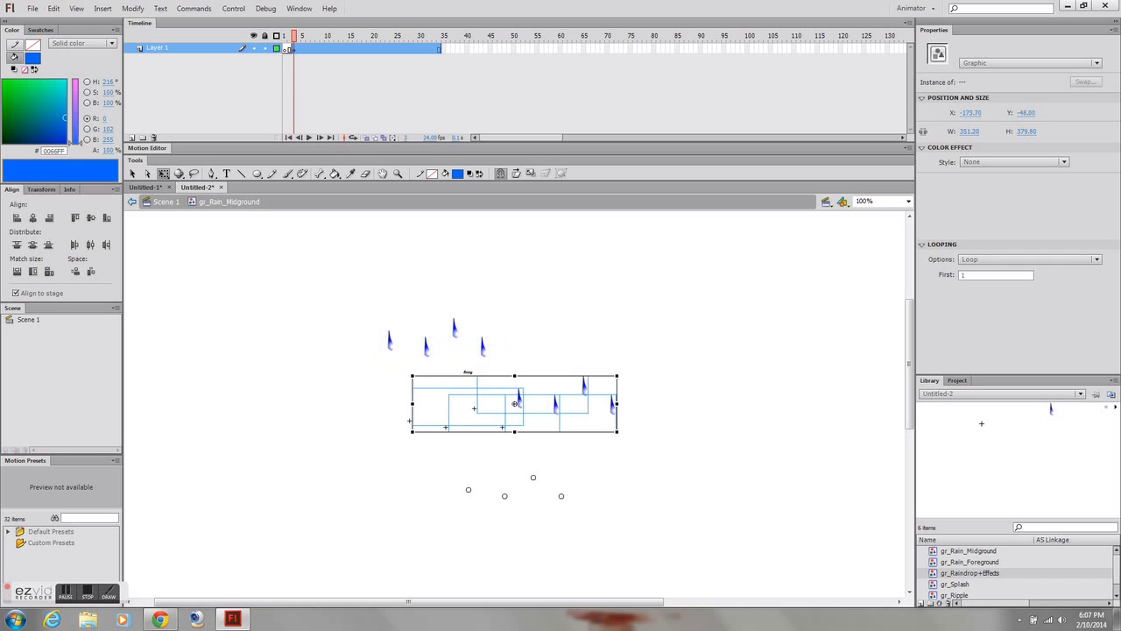
left_click_drag(554, 403, 549, 353)
Start the loop of the second raindrop from the left at frame 3 and the third raindrop's slightly earlier than that
left_click(390, 350)
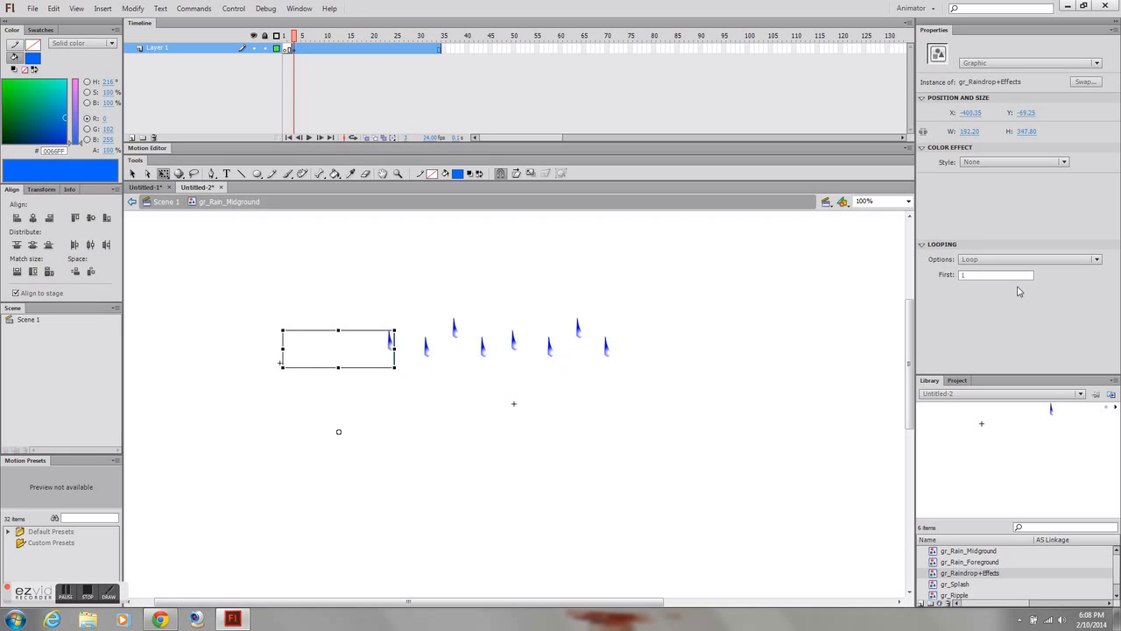
left_click(429, 351)
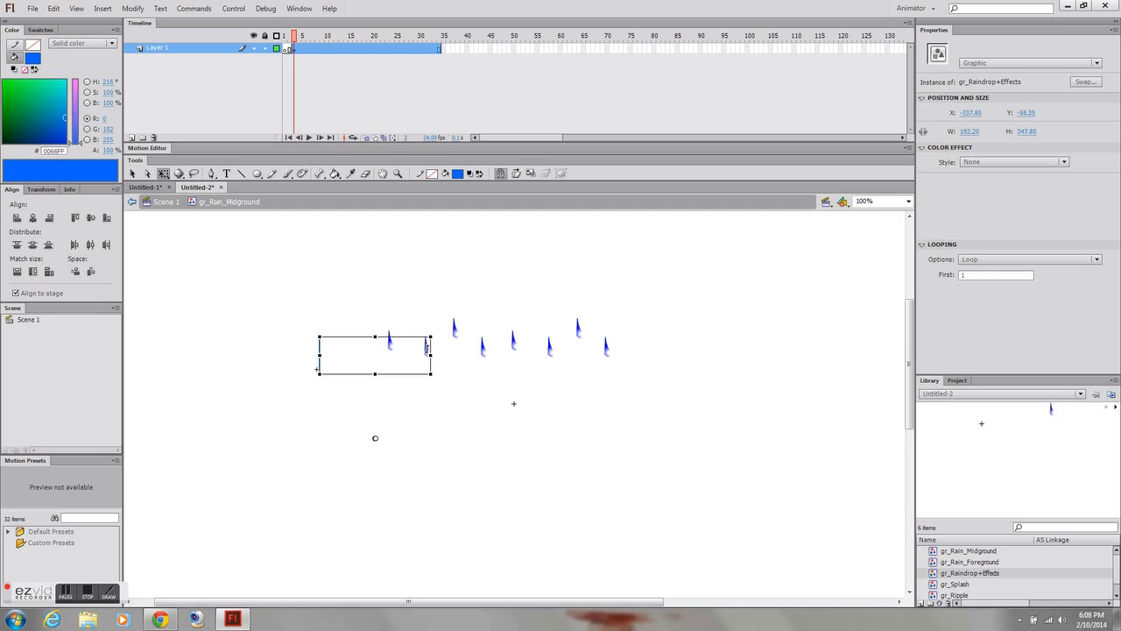
left_click_drag(980, 278, 867, 269)
type("3")
key("Return")
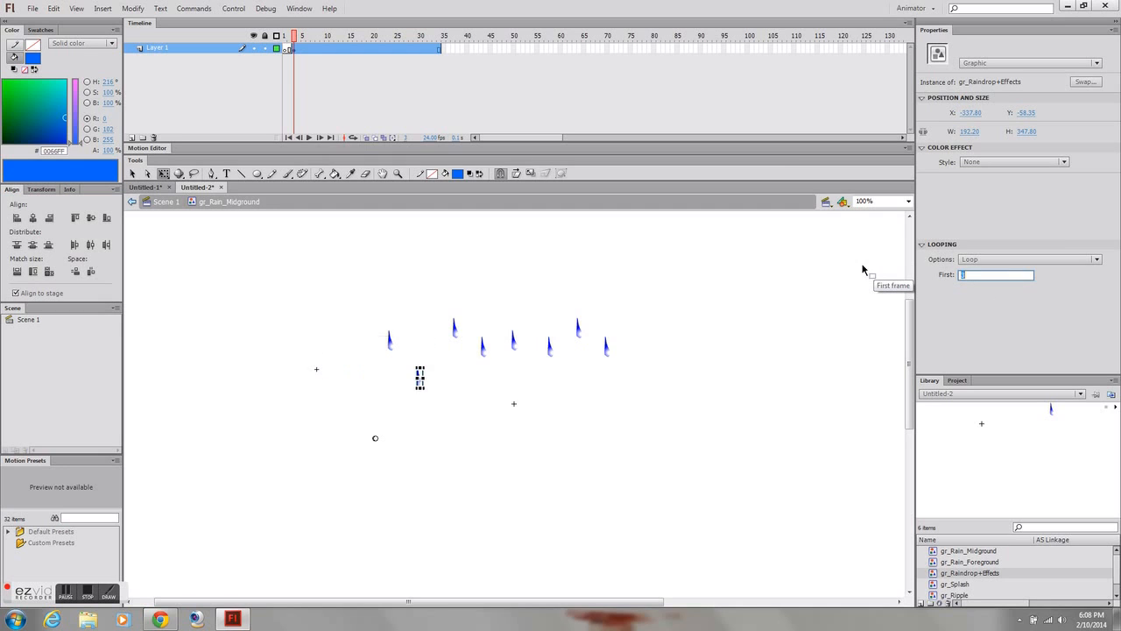
left_click(453, 326)
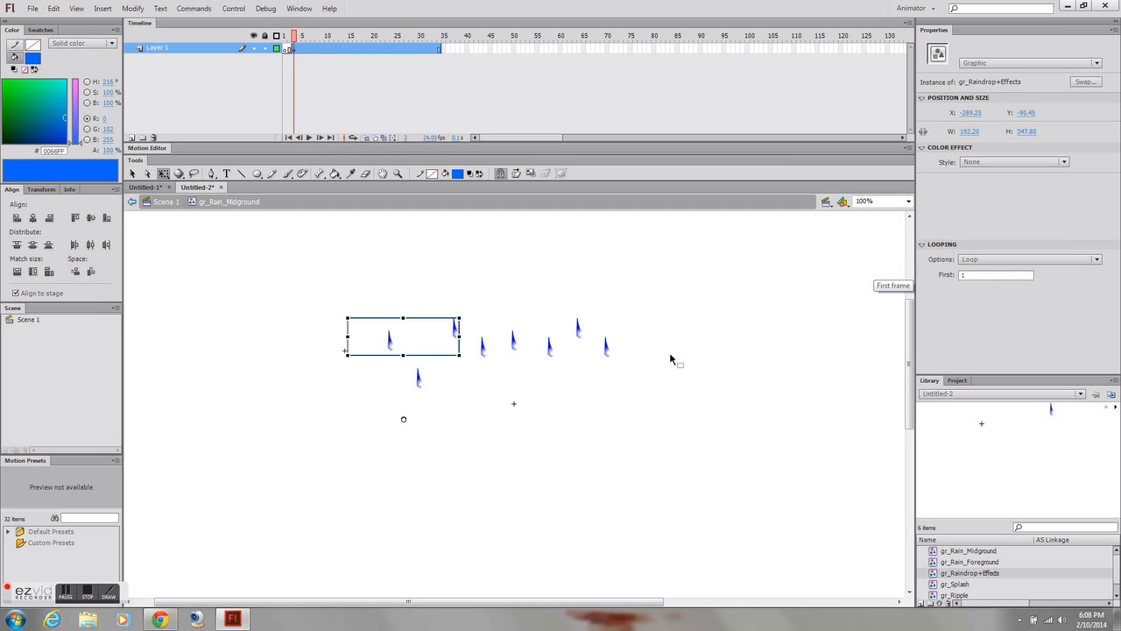
left_click_drag(974, 273, 883, 265)
type("3")
key("Return")
Start the fourth raindrop's loop at frame 4 and the sixth raindrop's at a slightly later frame
left_click(483, 352)
left_click_drag(985, 275, 845, 265)
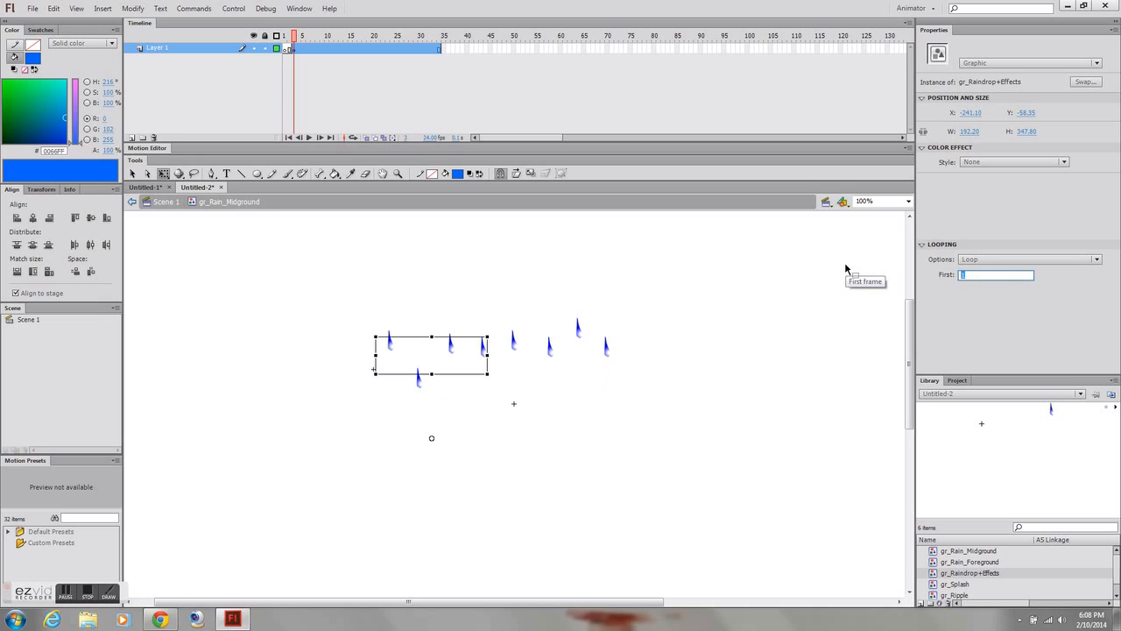
type("4")
key("Return")
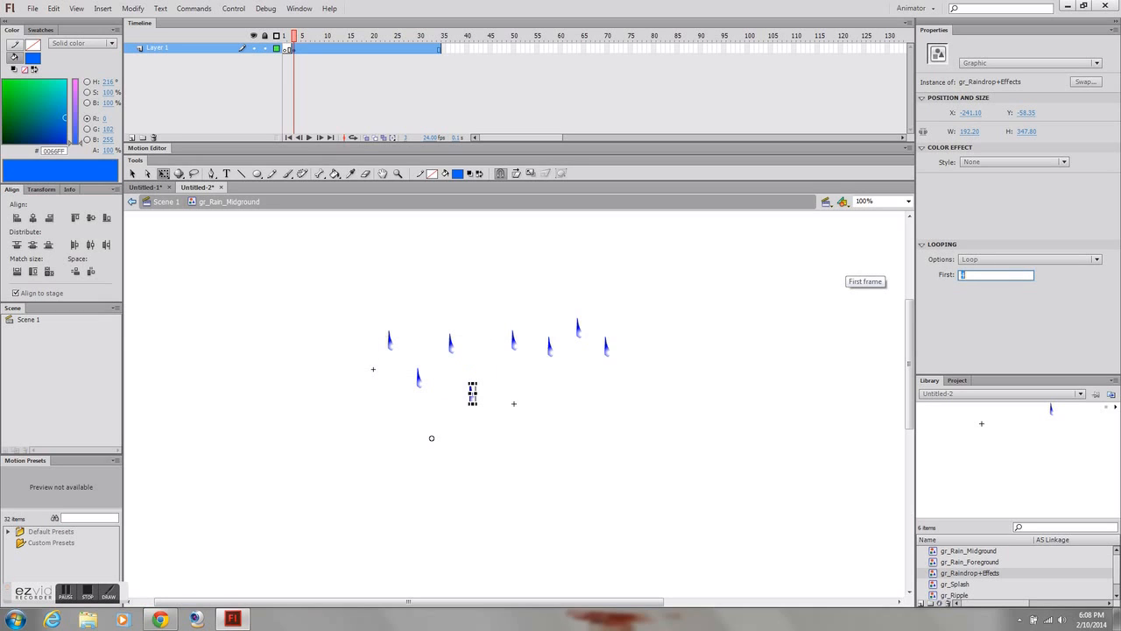
left_click(552, 351)
left_click_drag(978, 278, 872, 272)
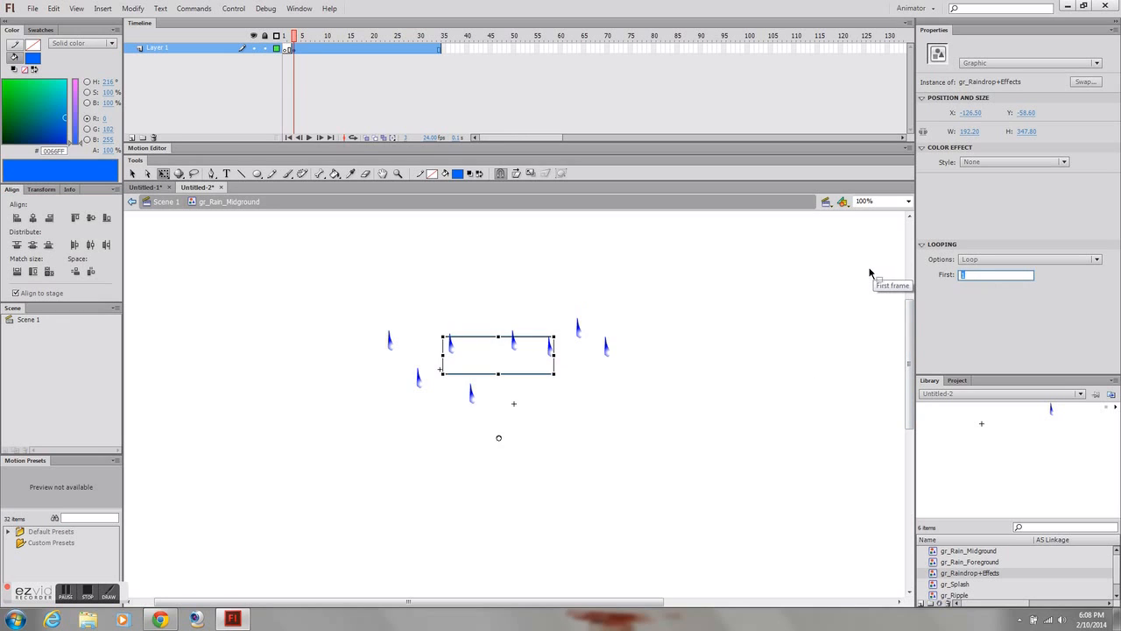
type("3")
key("Return")
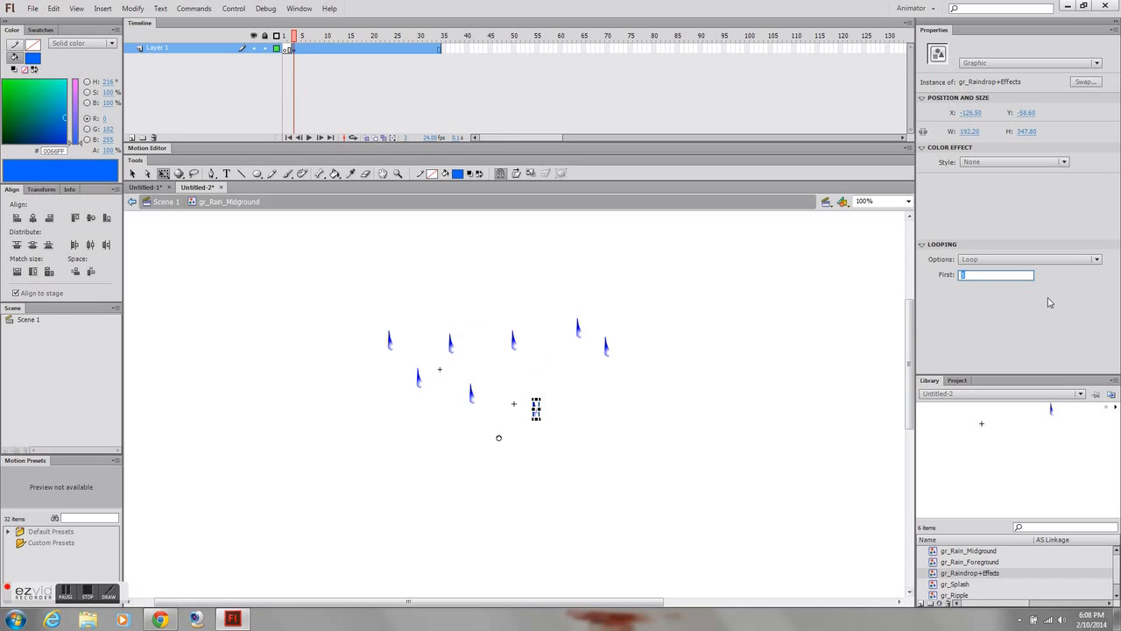
Offset the first loop frame of the rightmost raindrop and play the gr_Rain_Midground animation
left_click(580, 331)
left_click(607, 353)
left_click(991, 275)
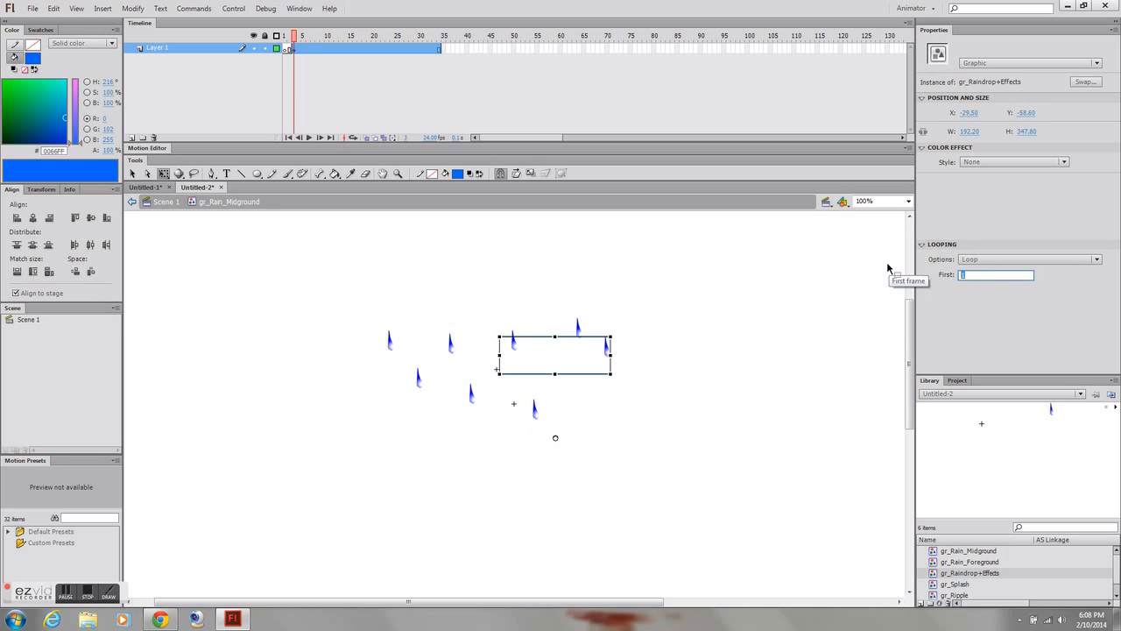
type("5")
key("Return")
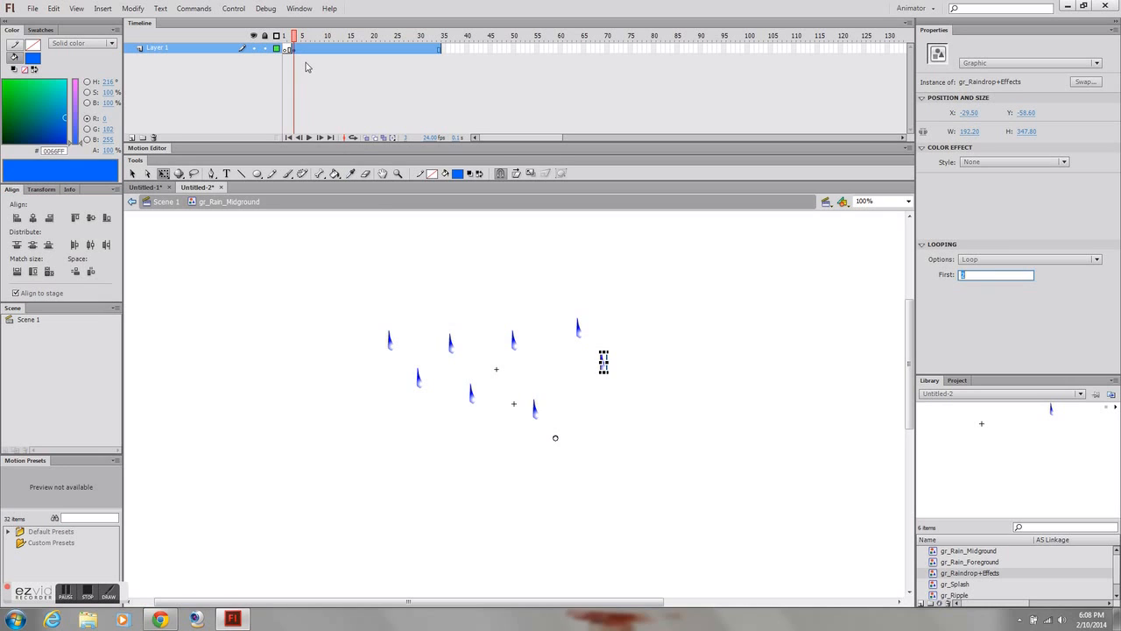
left_click(353, 88)
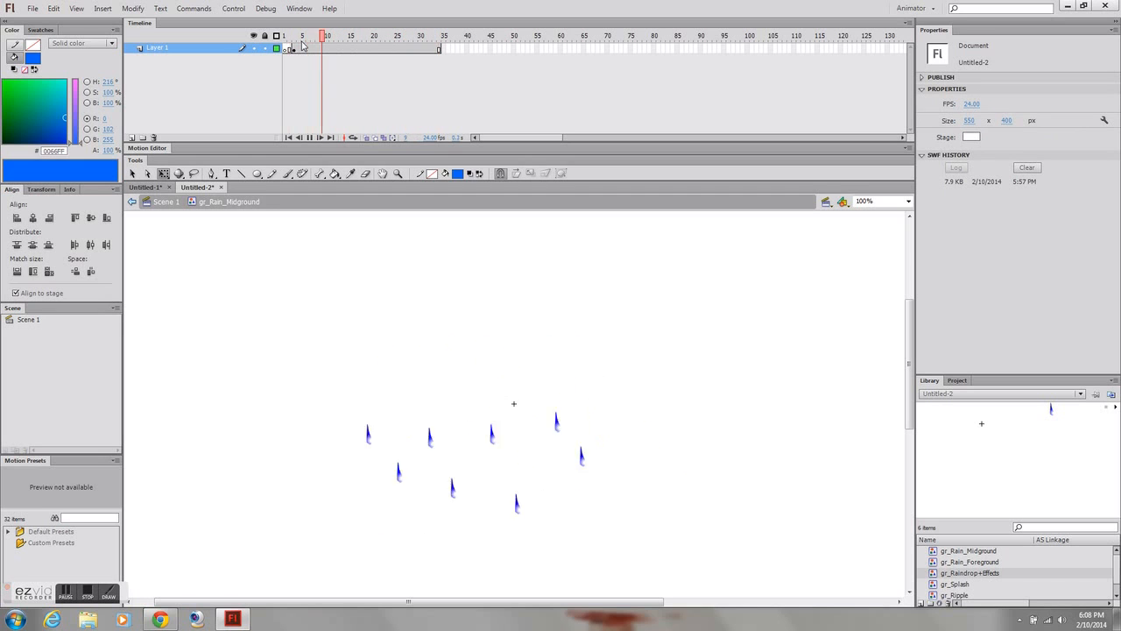
Return to Scene 1 and place gr_Rain_Midground over the stage on the Rain Midground layer
left_click(166, 203)
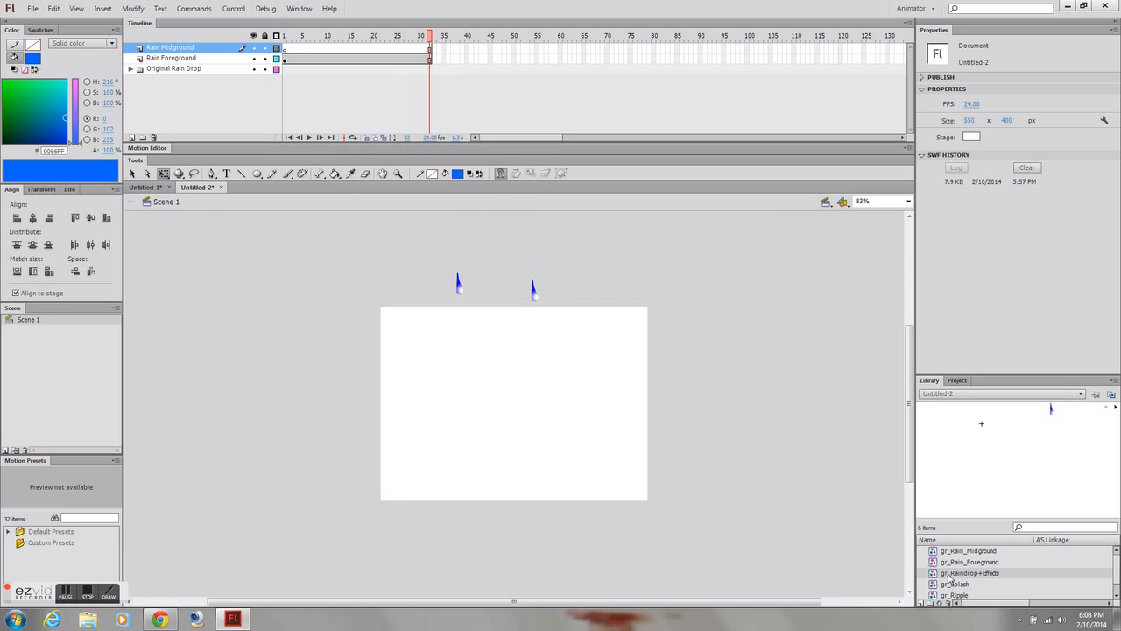
left_click(949, 551)
left_click_drag(933, 552, 482, 348)
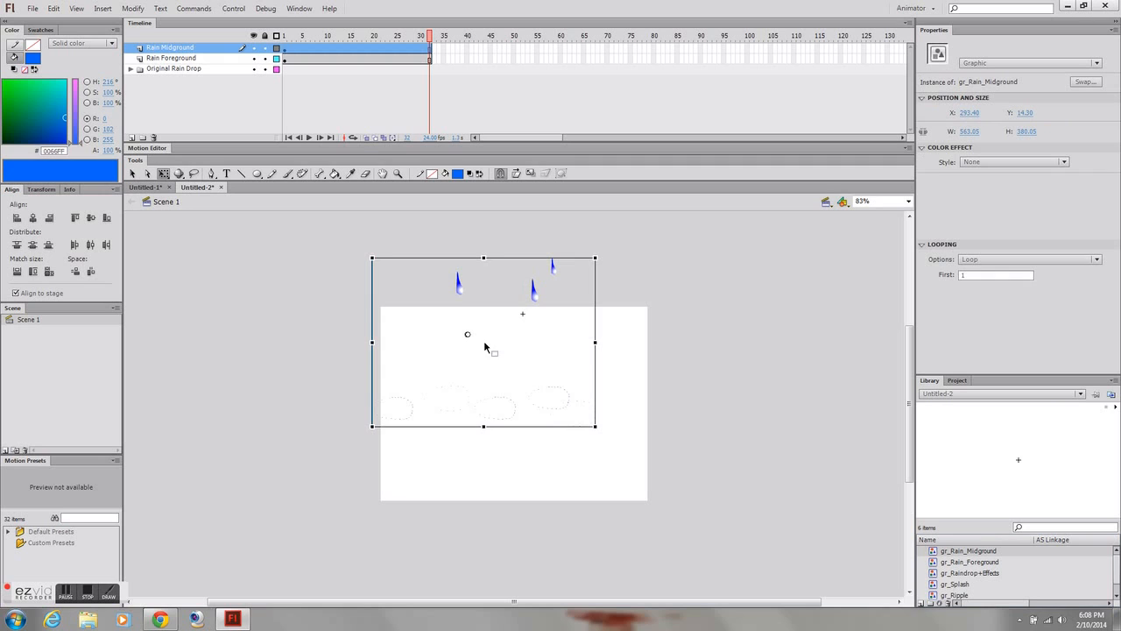
Extend the Rain Midground layer to frame 35
left_click_drag(291, 37, 280, 38)
right_click(445, 52)
left_click(465, 98)
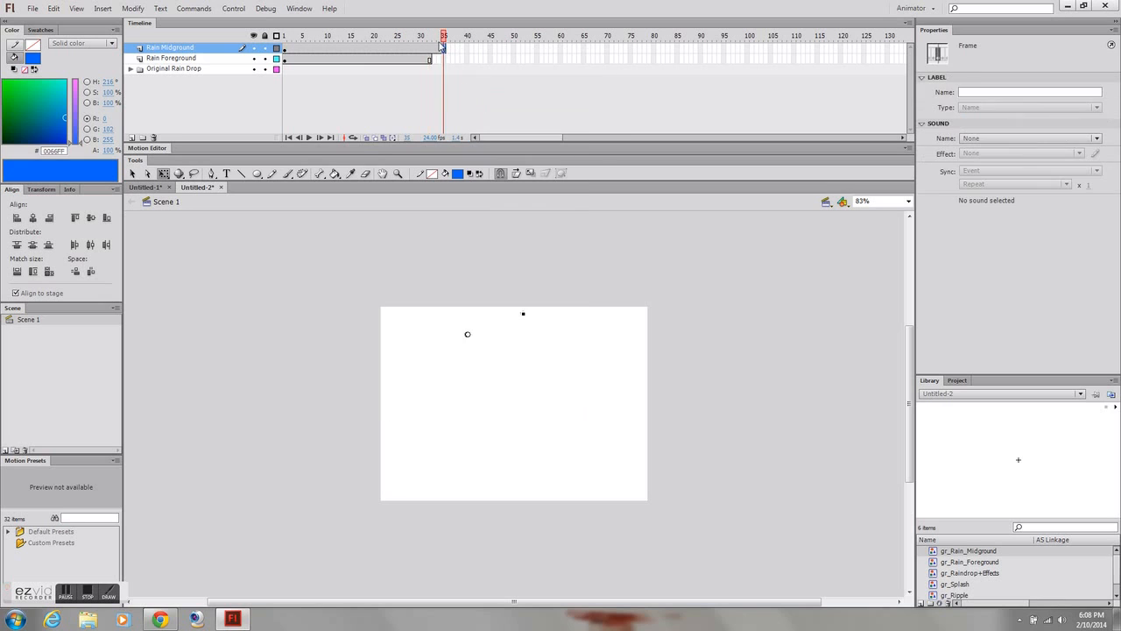
Move the midground rain to about X 339, Y 98 so its splashes land just above the foreground ones, and play the animation repeatedly
left_click_drag(444, 37, 335, 77)
left_click(339, 90)
left_click_drag(500, 371, 521, 411)
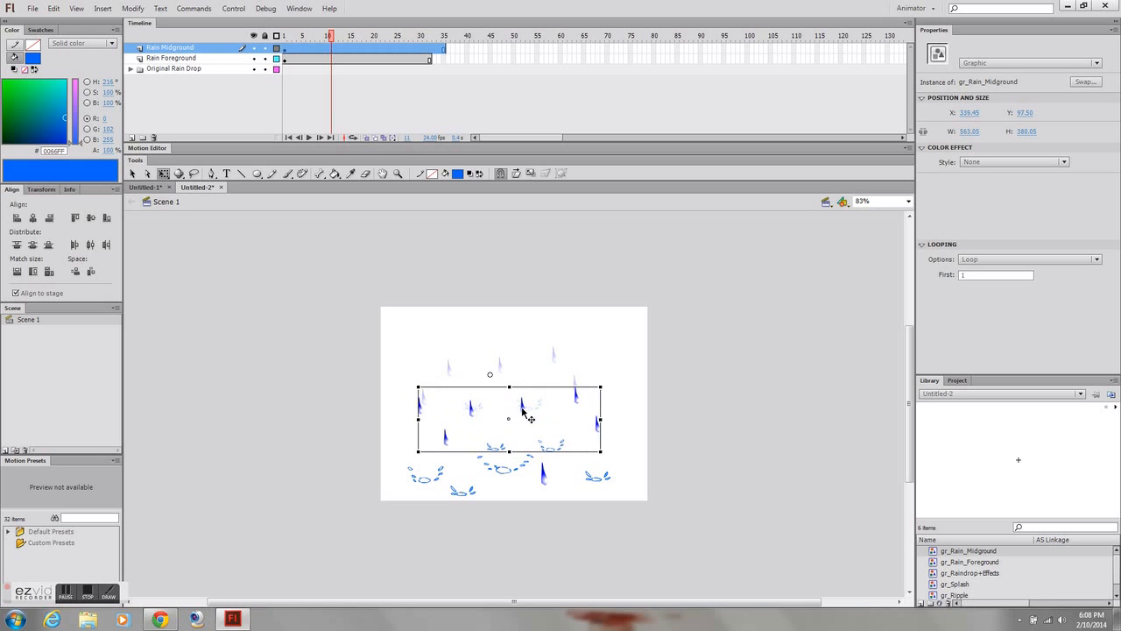
key("Return")
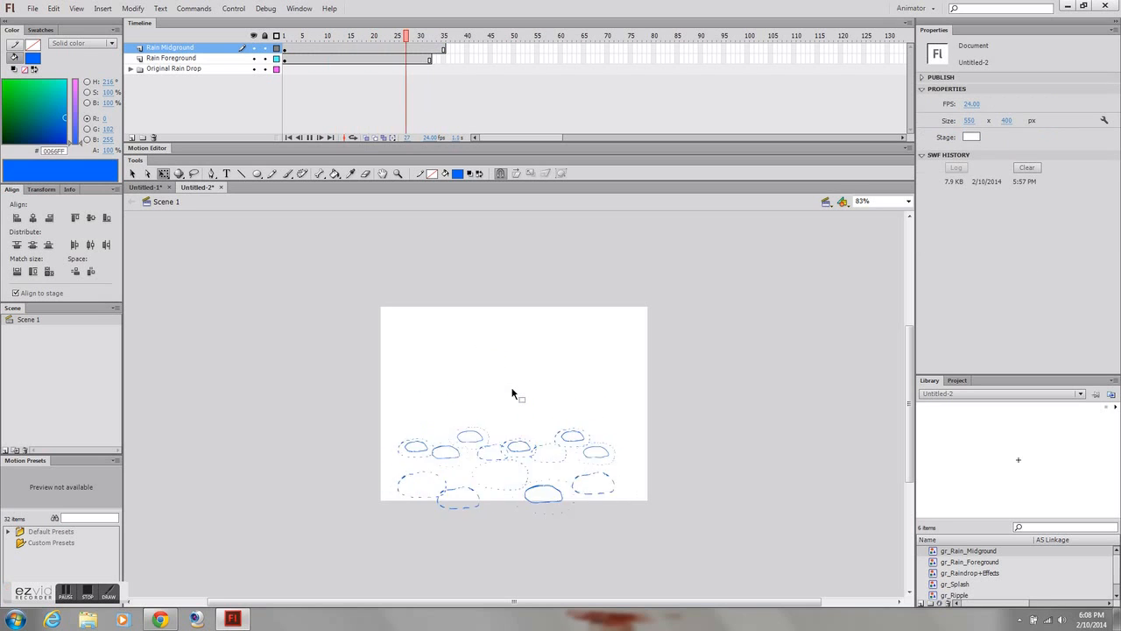
key("Return")
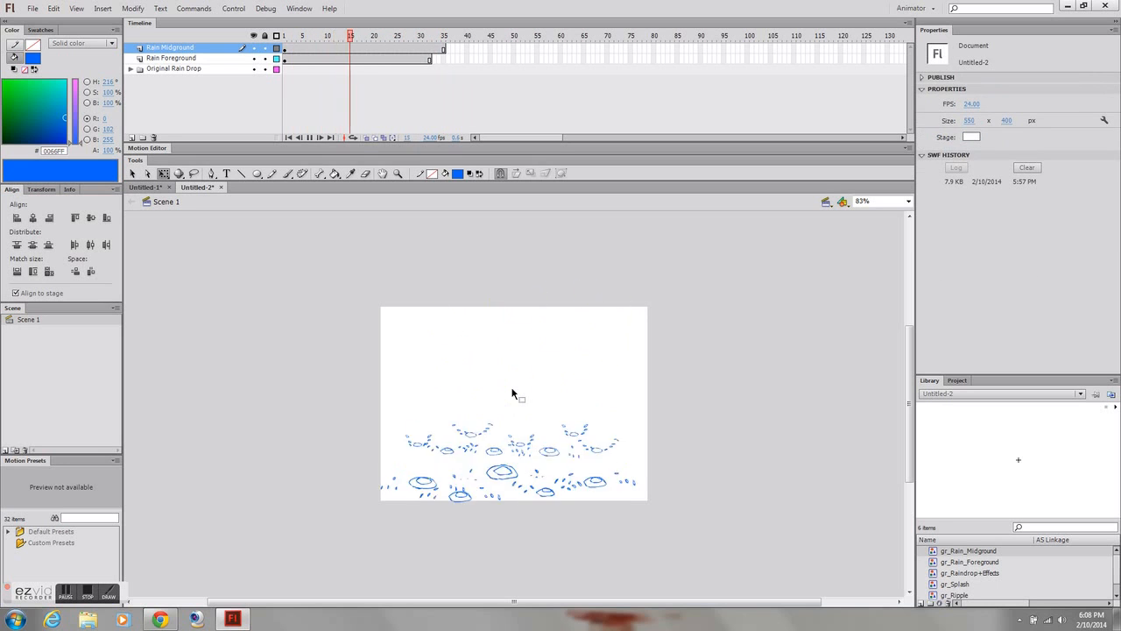
key("Return")
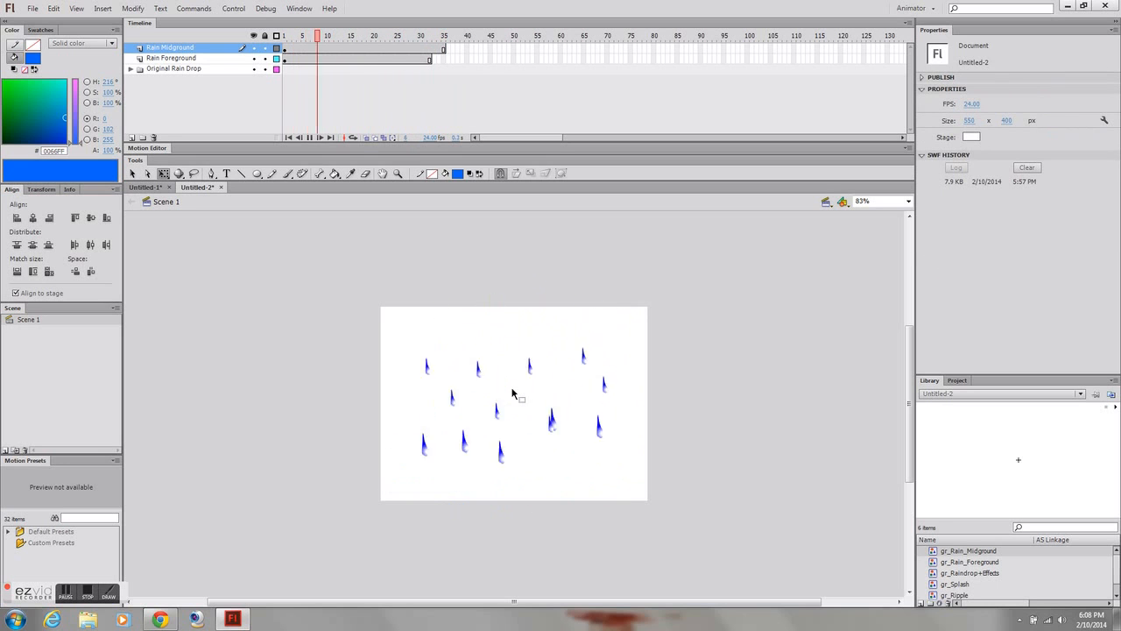
key("Return")
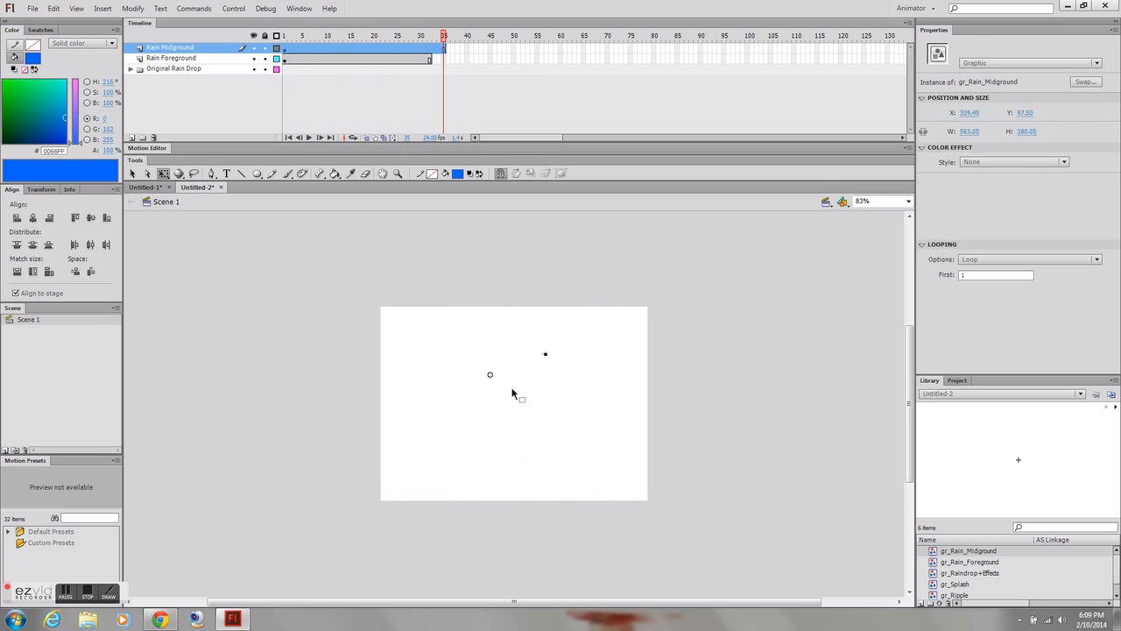
Add a new layer above Rain Midground and name it Rain Background
left_click(131, 138)
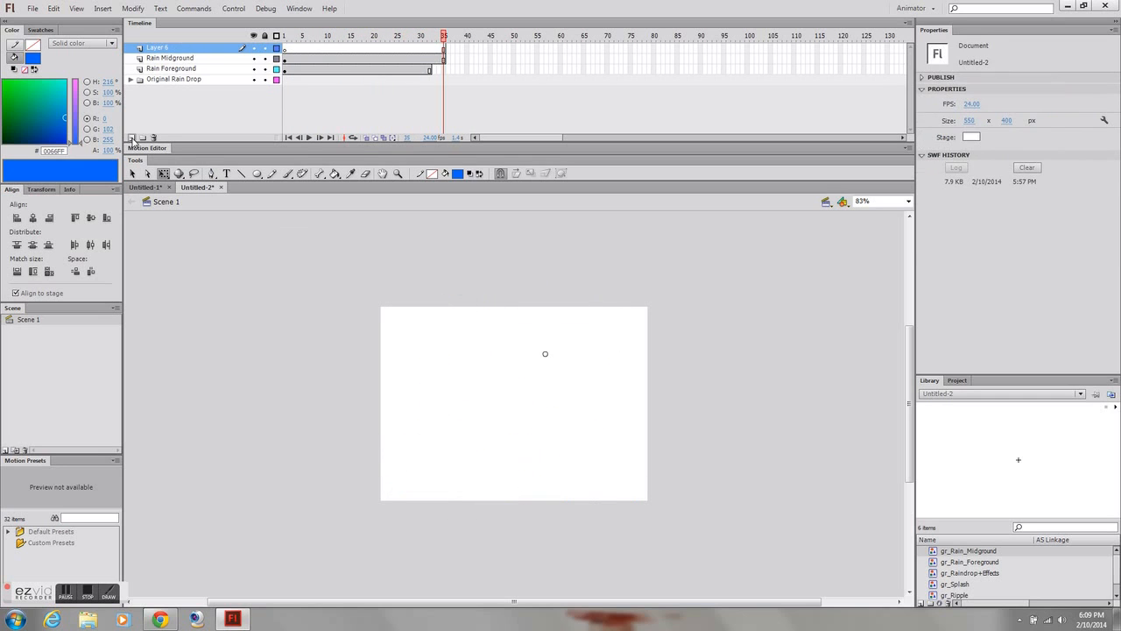
double_click(171, 48)
type("Ra")
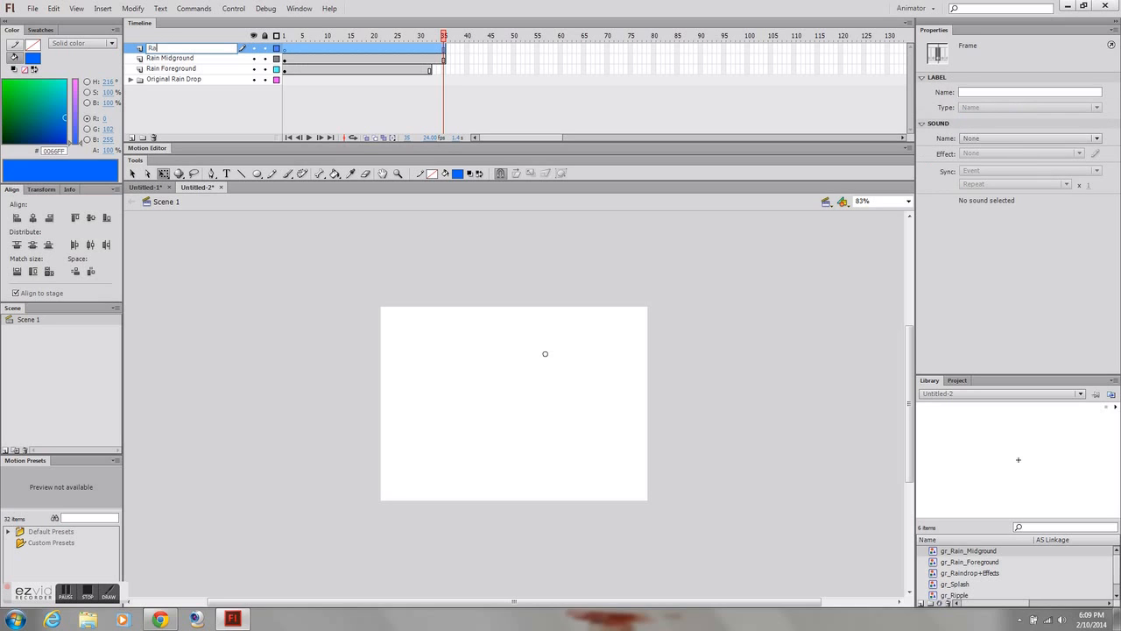
type("in Background")
key("Return")
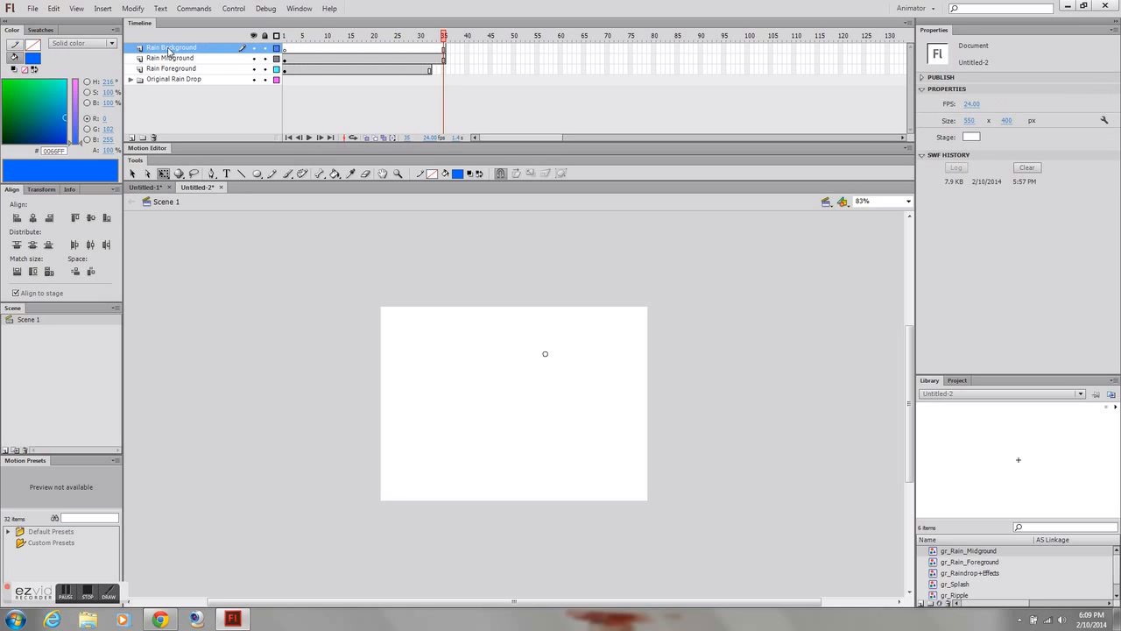
Create a new graphic symbol named gr_Rain_Background
left_click(925, 603)
type("Rain_Backg")
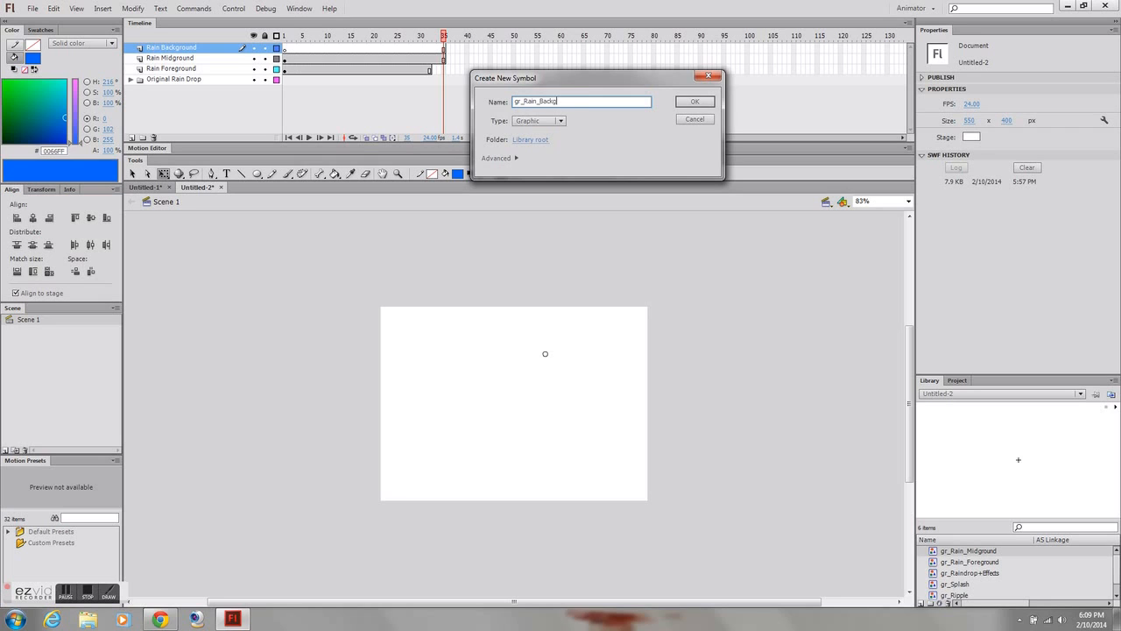
type("round")
key("Return")
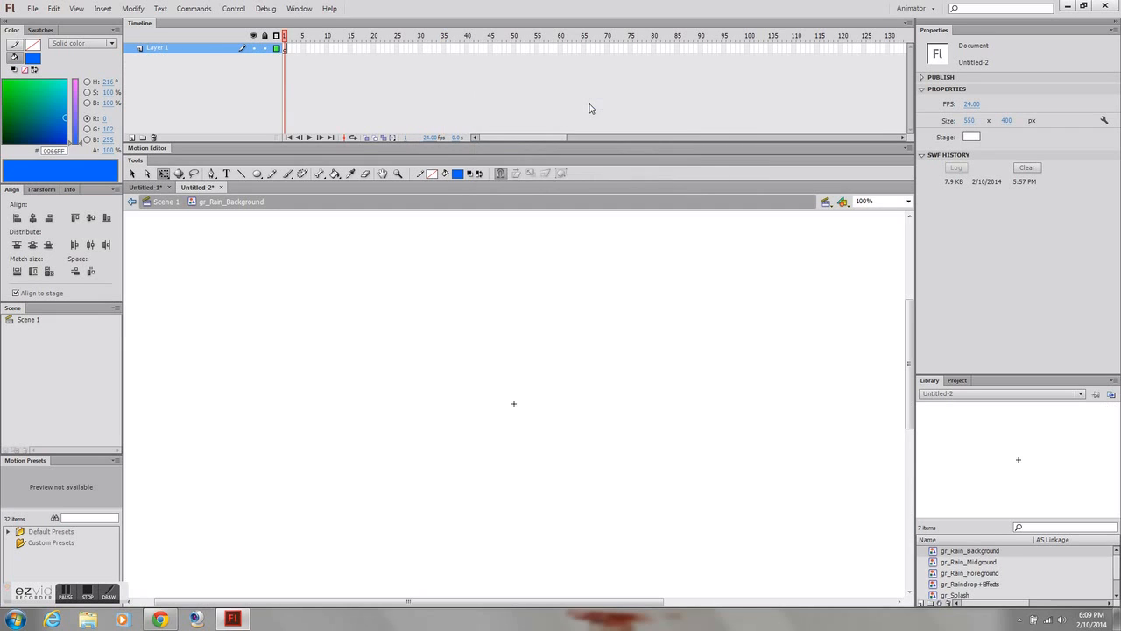
Place a gr_Raindrop+Effects instance at about X -367, Y -73 in the new symbol and extend its layer to frame 32
left_click(944, 584)
left_click_drag(945, 590, 385, 350)
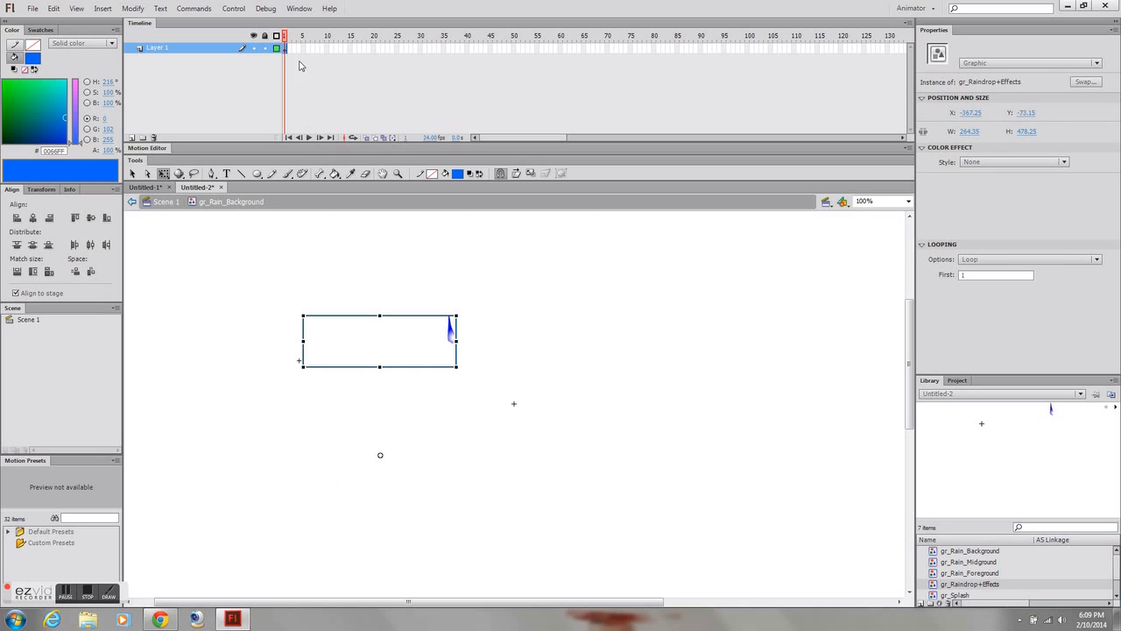
right_click(430, 52)
left_click(481, 103)
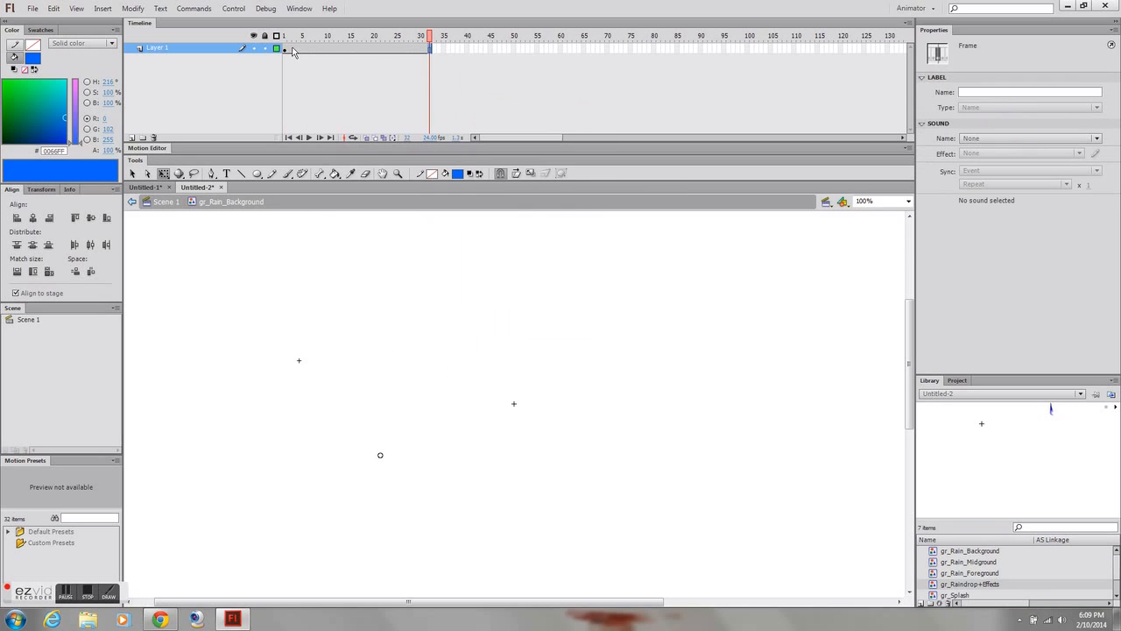
Shift the raindrop's frame span to start at frame 6 and add three more gr_Raindrop+Effects instances near it at staggered heights
left_click_drag(285, 51, 415, 51)
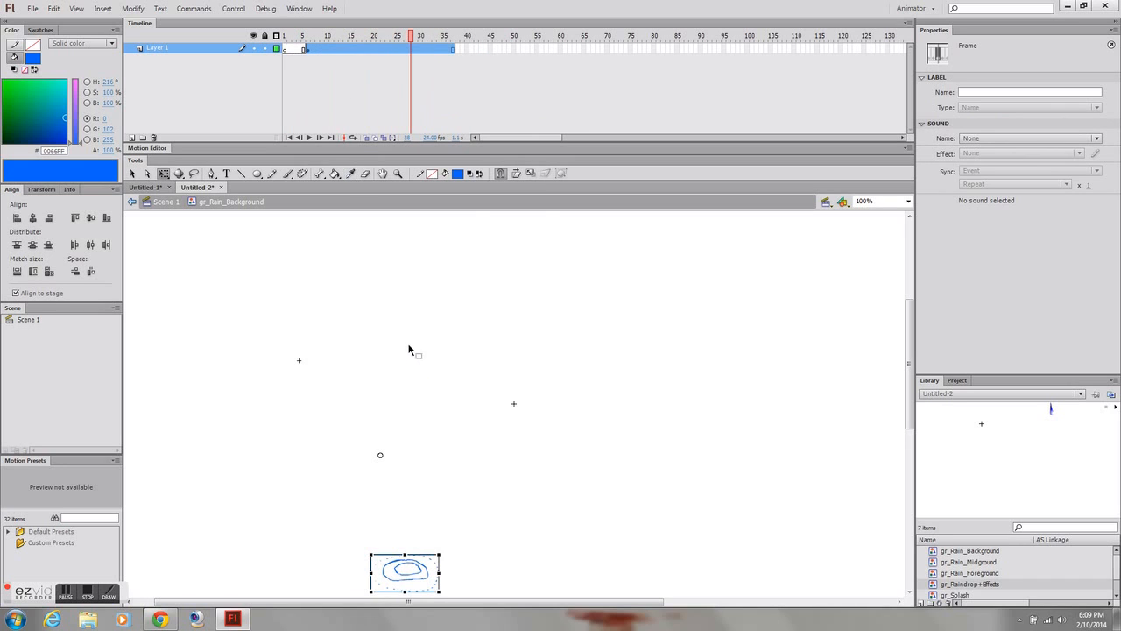
left_click(306, 36)
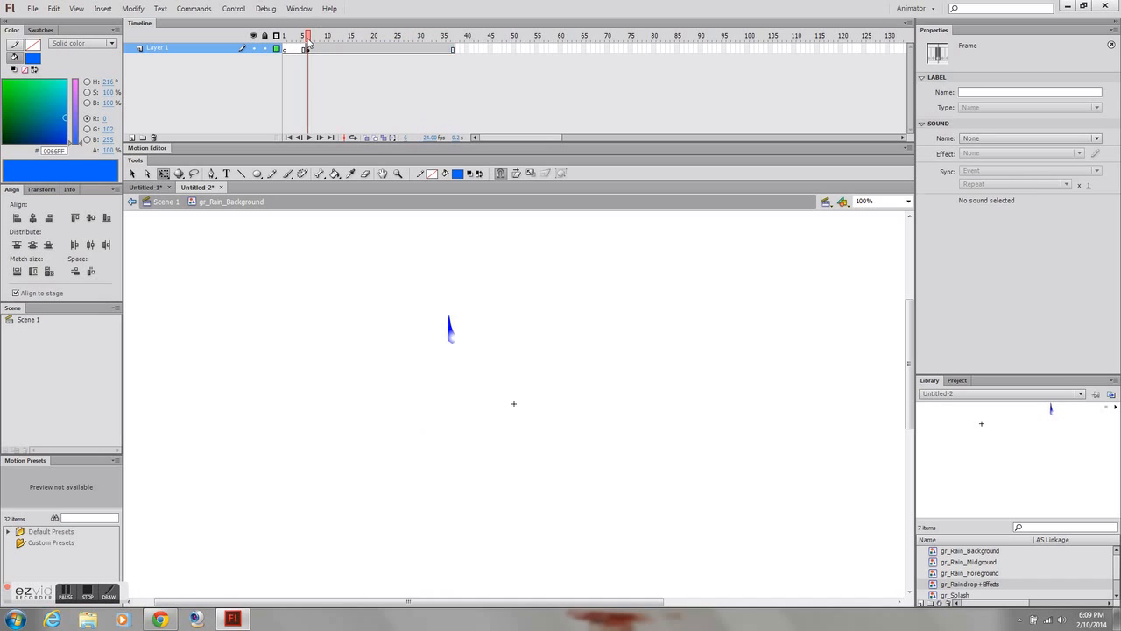
left_click_drag(979, 583, 536, 385)
left_click_drag(605, 378, 482, 317)
left_click_drag(996, 584, 394, 331)
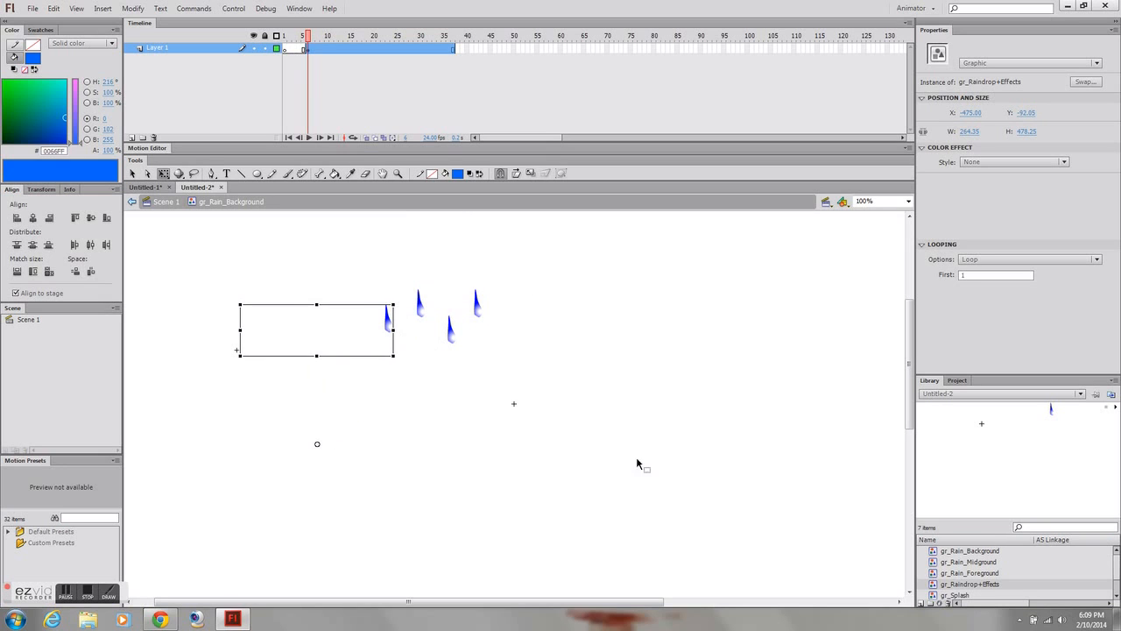
Set the leftmost raindrop's first loop frame to 3
double_click(976, 275)
type("3")
key("Return")
left_click(422, 307)
left_click_drag(970, 275, 904, 272)
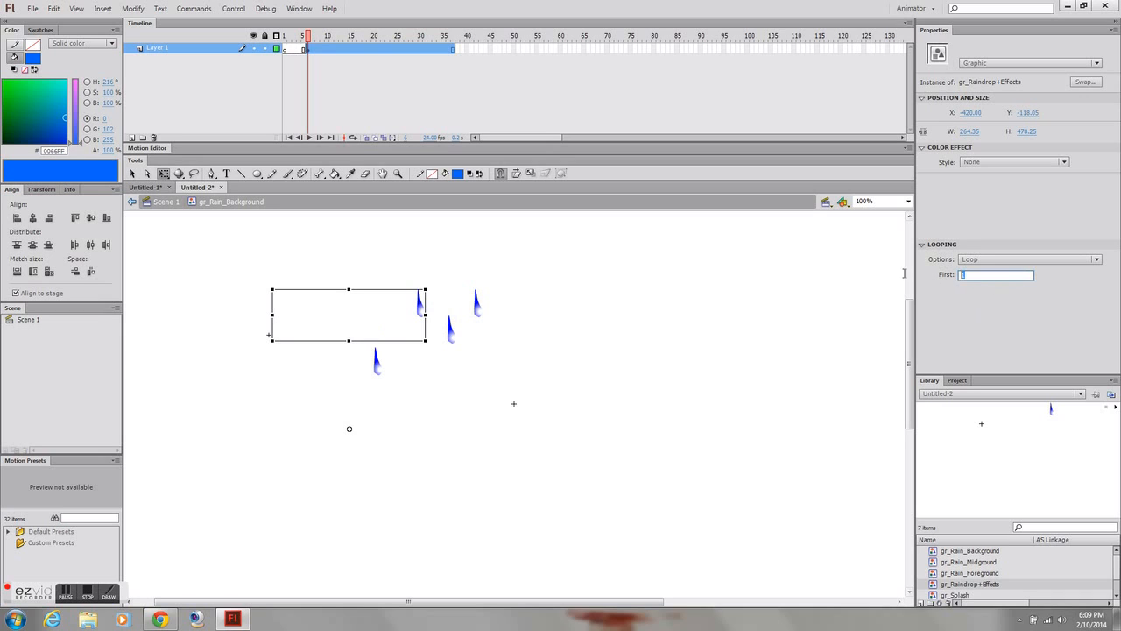
Set the first loop frame to 2 for the lower middle raindrop and to 4 for the rightmost raindrop
left_click(451, 336)
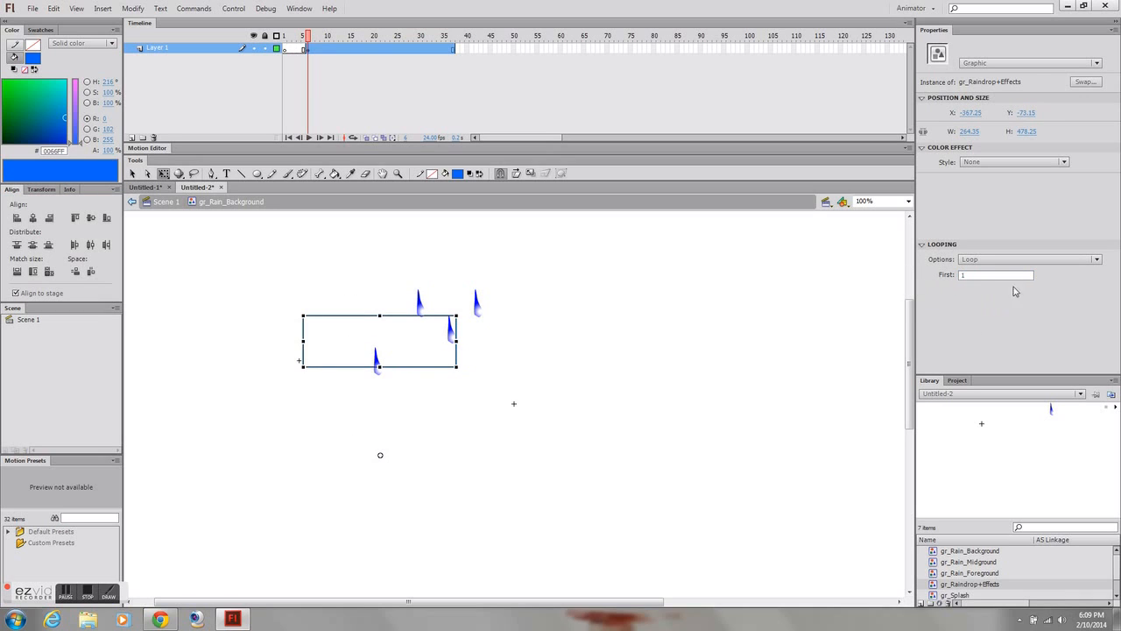
left_click_drag(1004, 275, 911, 272)
type("2")
key("Return")
left_click(482, 314)
left_click_drag(998, 275, 893, 279)
type("4")
key("Return")
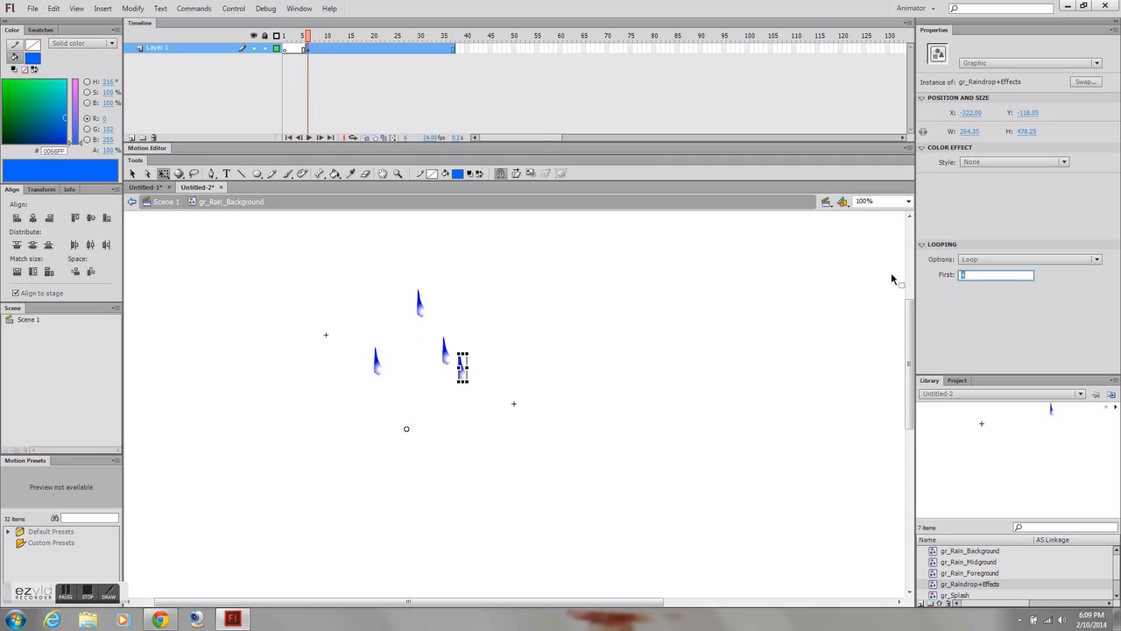
left_click_drag(303, 269, 555, 406)
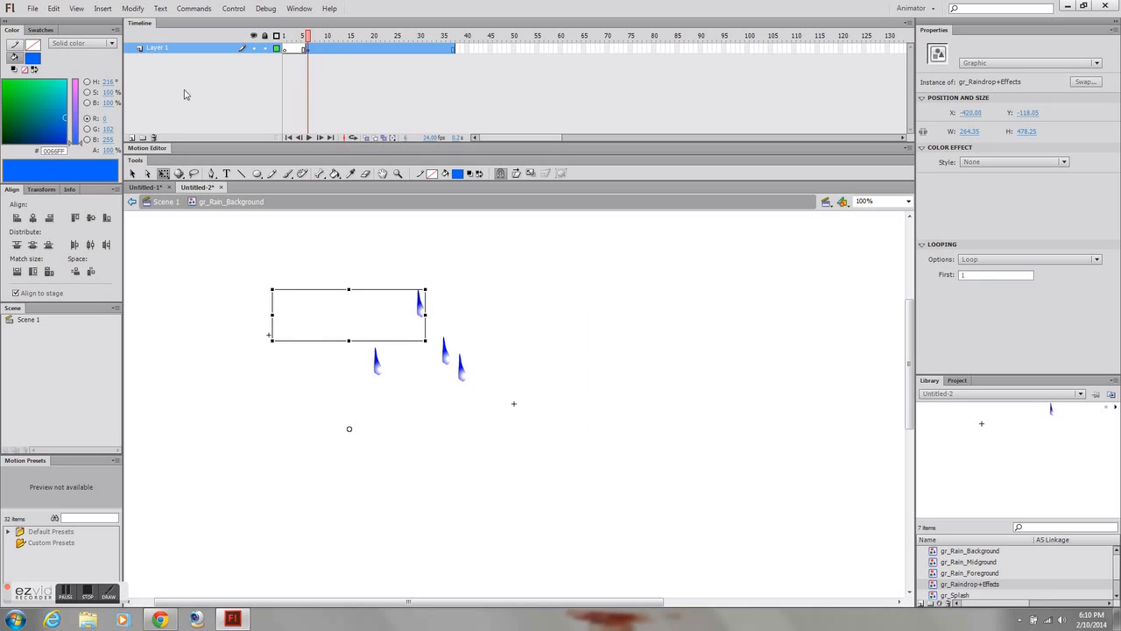
left_click(133, 173)
left_click_drag(225, 256, 292, 278)
left_click(464, 375)
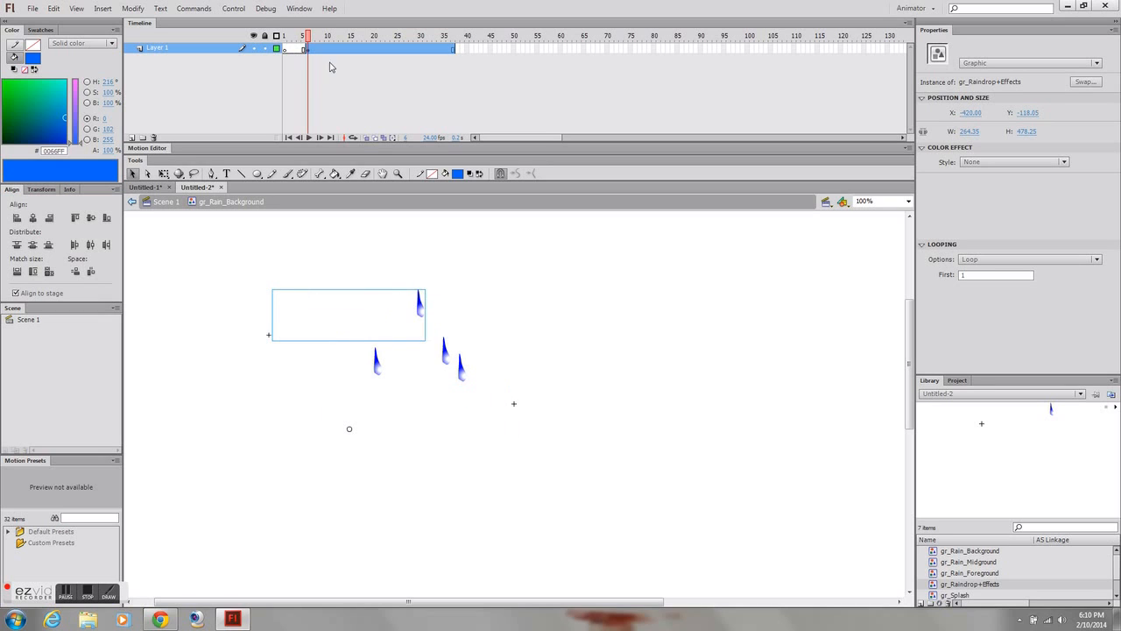
At frame 9, copy the four raindrops and paste three more groups of them, spreading the copies out beside the originals
left_click_drag(311, 37, 322, 37)
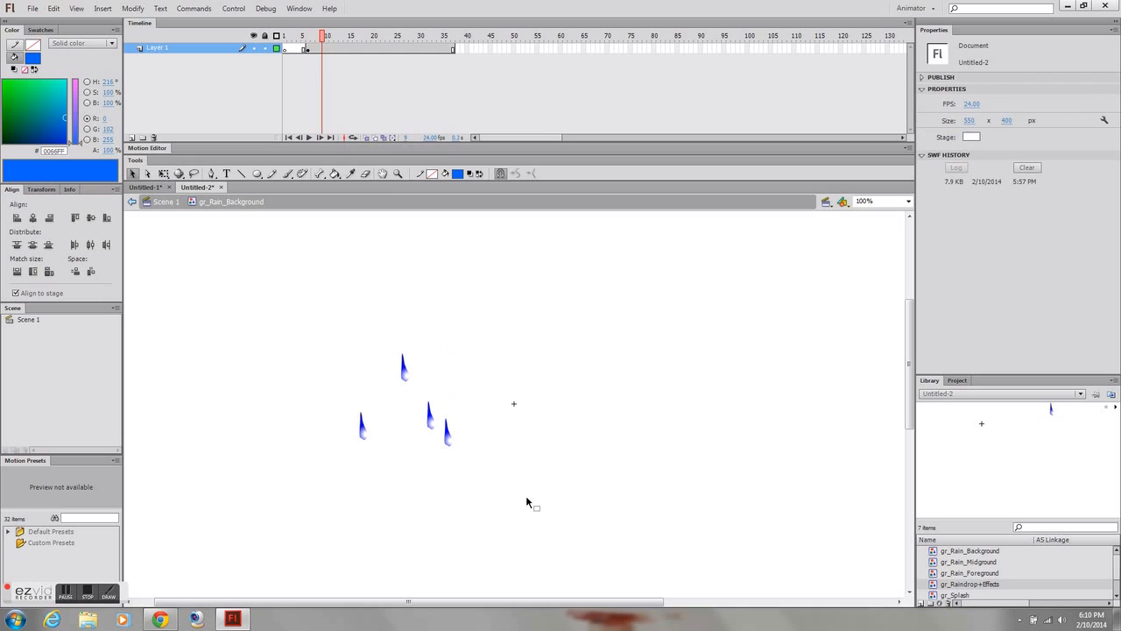
left_click(455, 447)
left_click(429, 419, "shift")
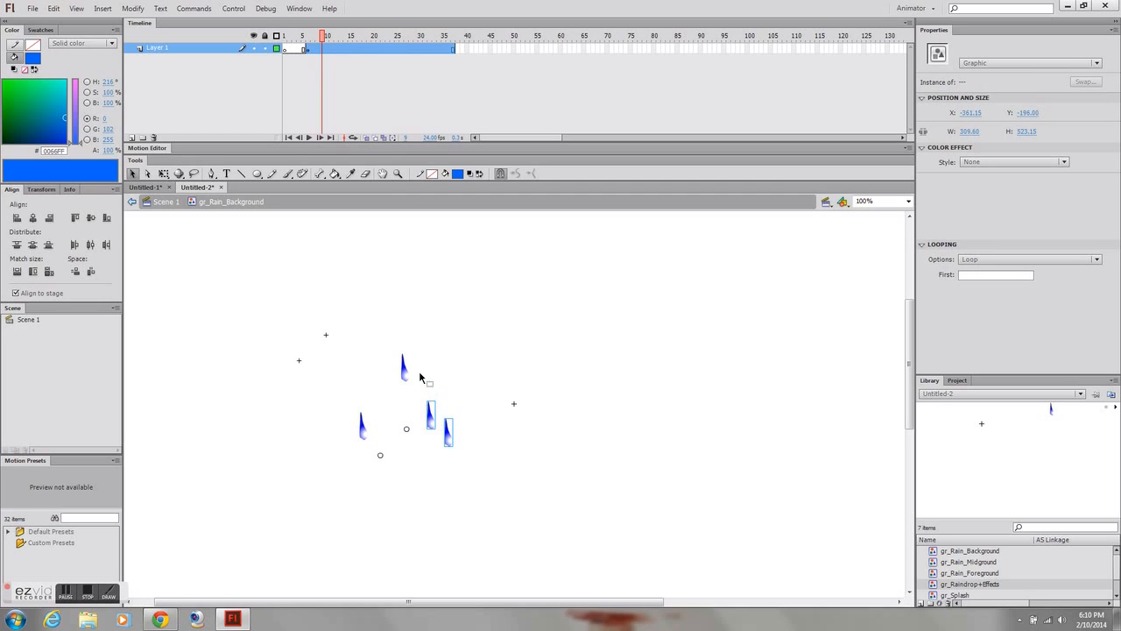
left_click(405, 375, "shift")
left_click(361, 429, "shift")
key("ctrl+v")
left_click_drag(515, 379, 442, 383)
key("ctrl+v")
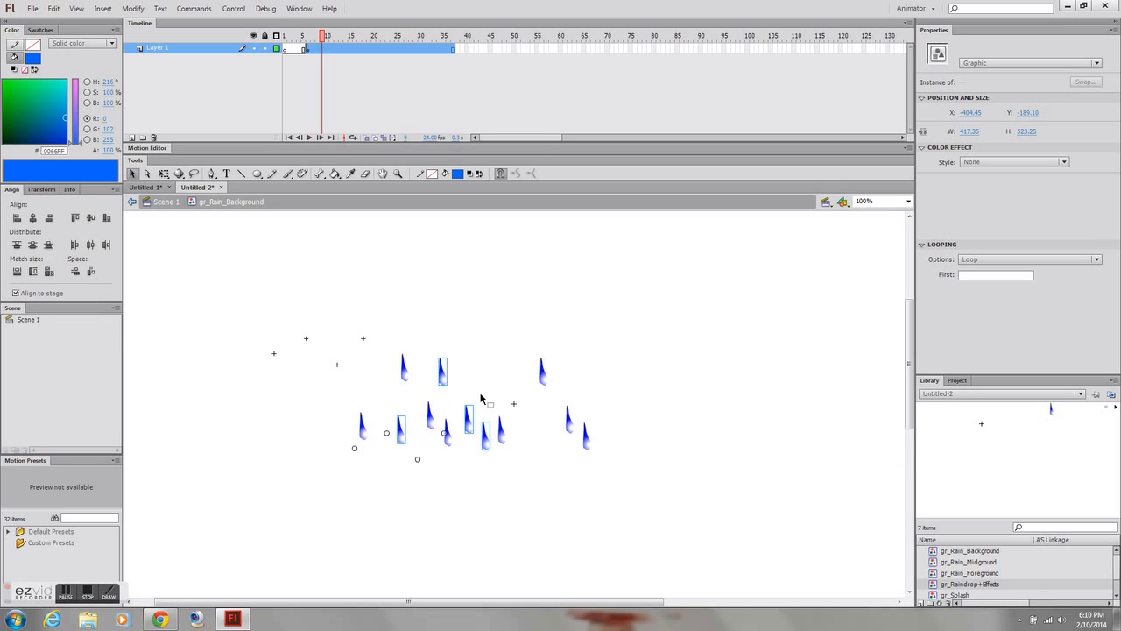
key("ctrl+v")
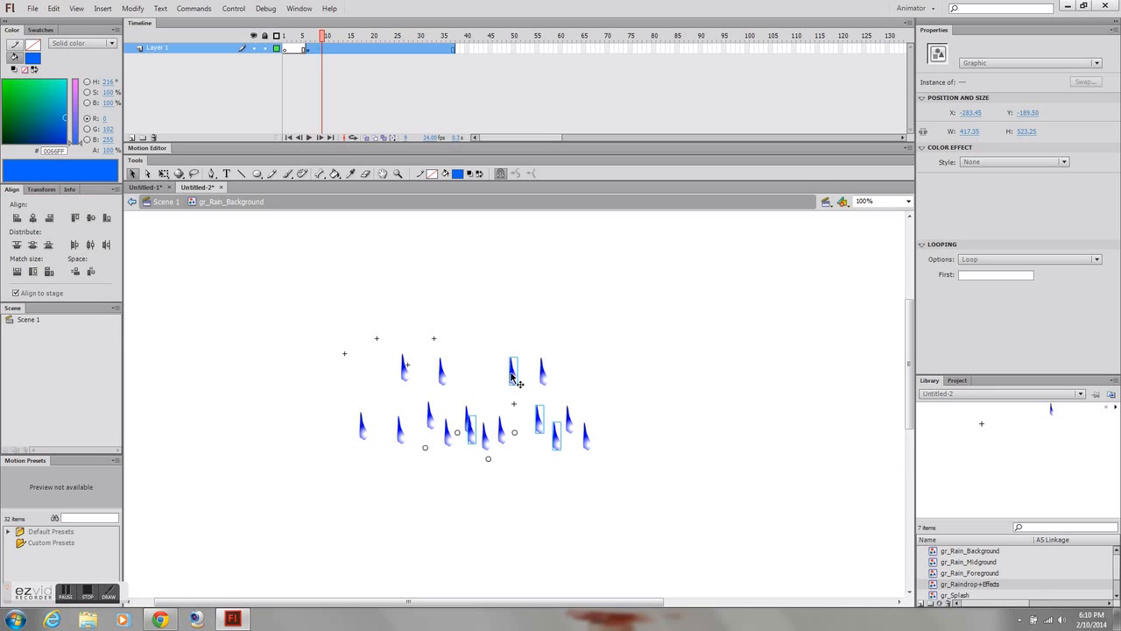
left_click_drag(606, 476, 220, 355)
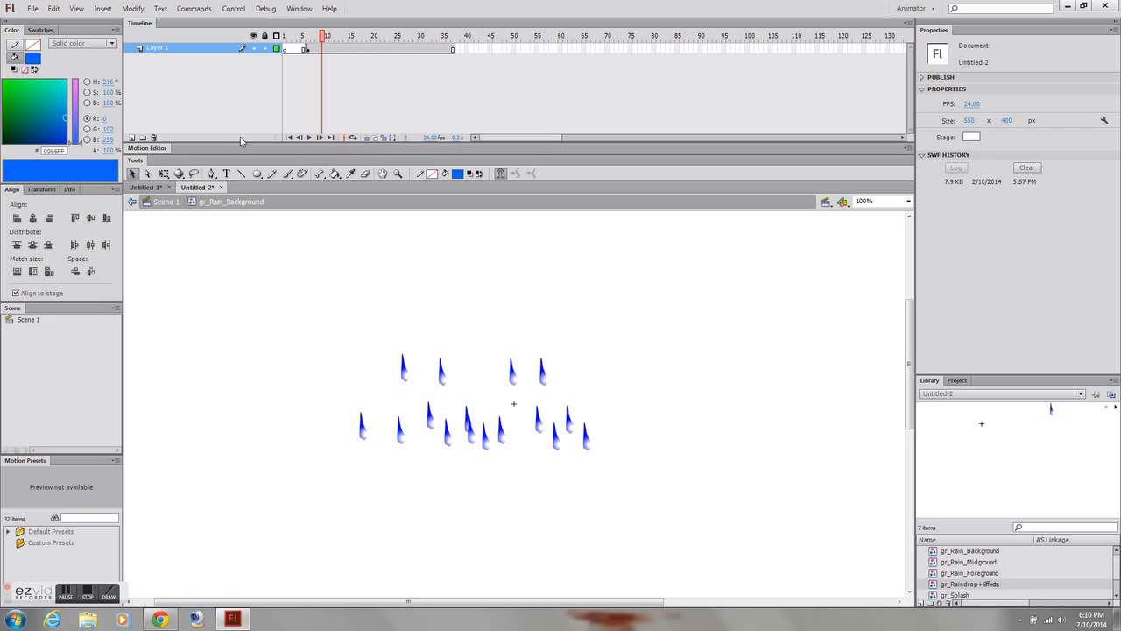
left_click_drag(276, 329, 726, 546)
left_click(135, 175)
left_click(403, 375)
left_click(447, 381, "shift")
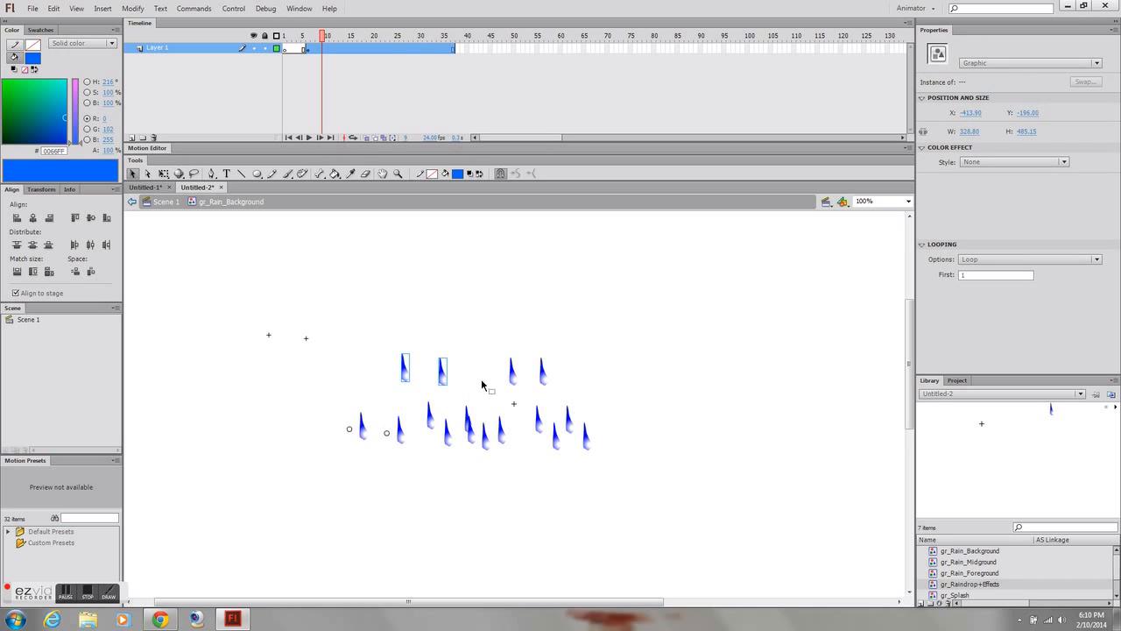
left_click(519, 379, "shift")
left_click(543, 379, "shift")
Select all the raindrops on Layer 1 and scale them down together with Free Transform
left_click(158, 49)
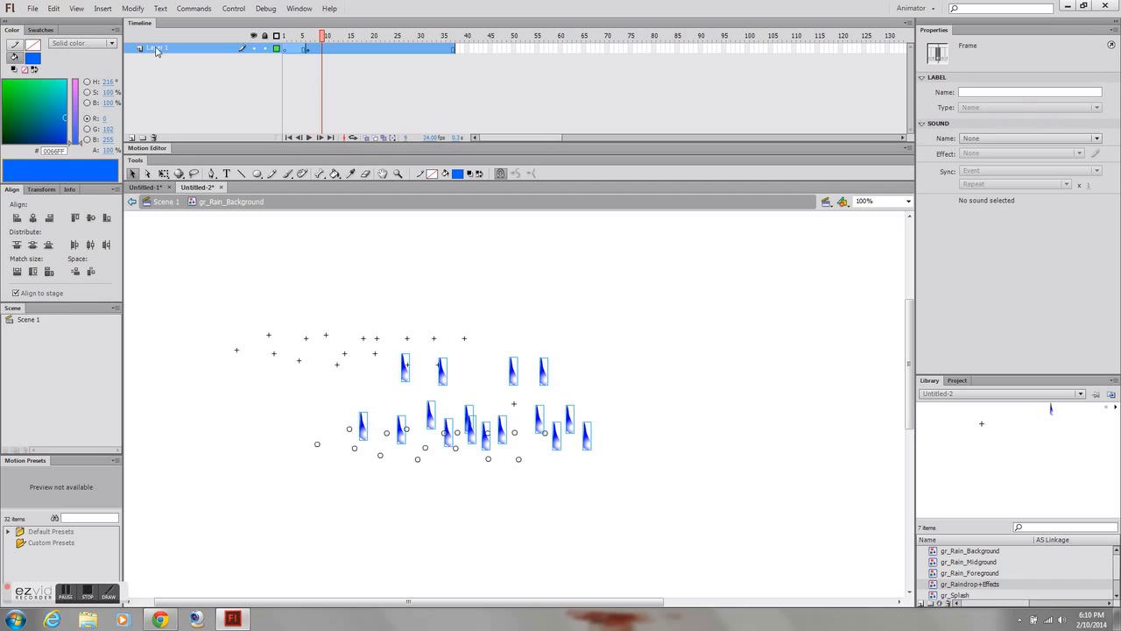
left_click(163, 174)
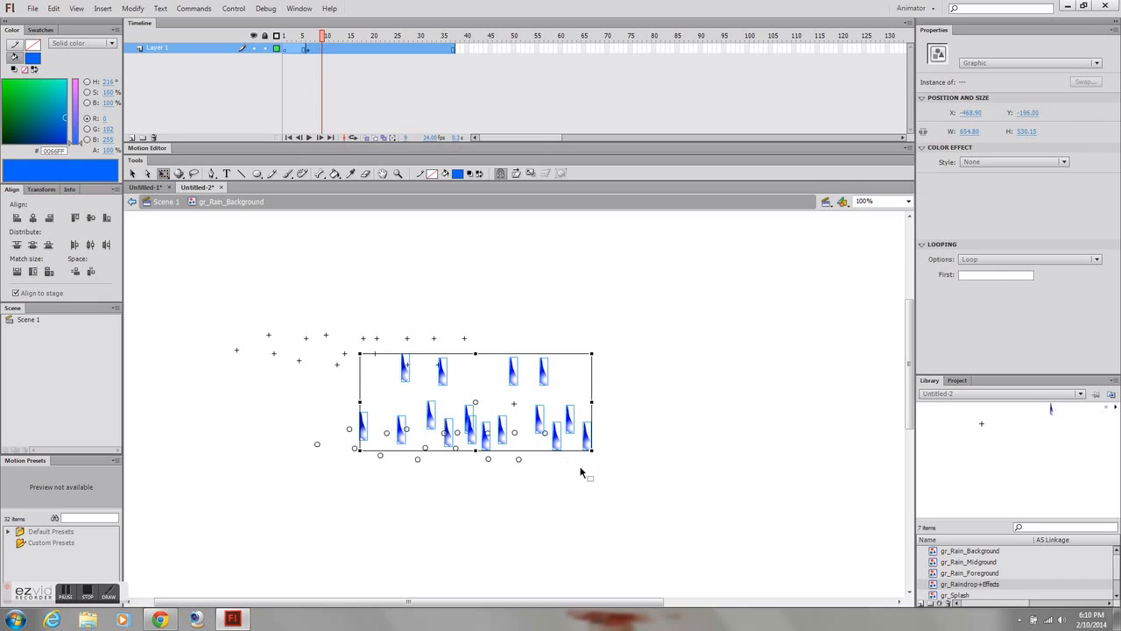
left_click_drag(593, 451, 534, 423)
Return to Scene 1, place gr_Rain_Background at about X 444, Y 52 on the Rain Background layer, and inspect the symbol's last frames
left_click(164, 203)
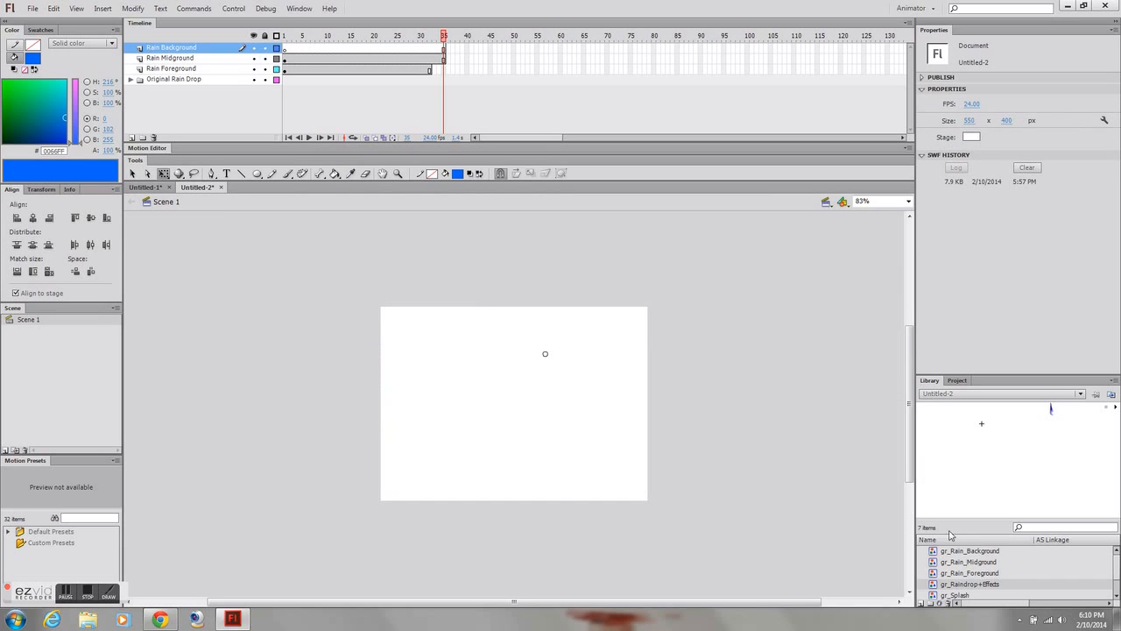
left_click_drag(967, 551, 531, 364)
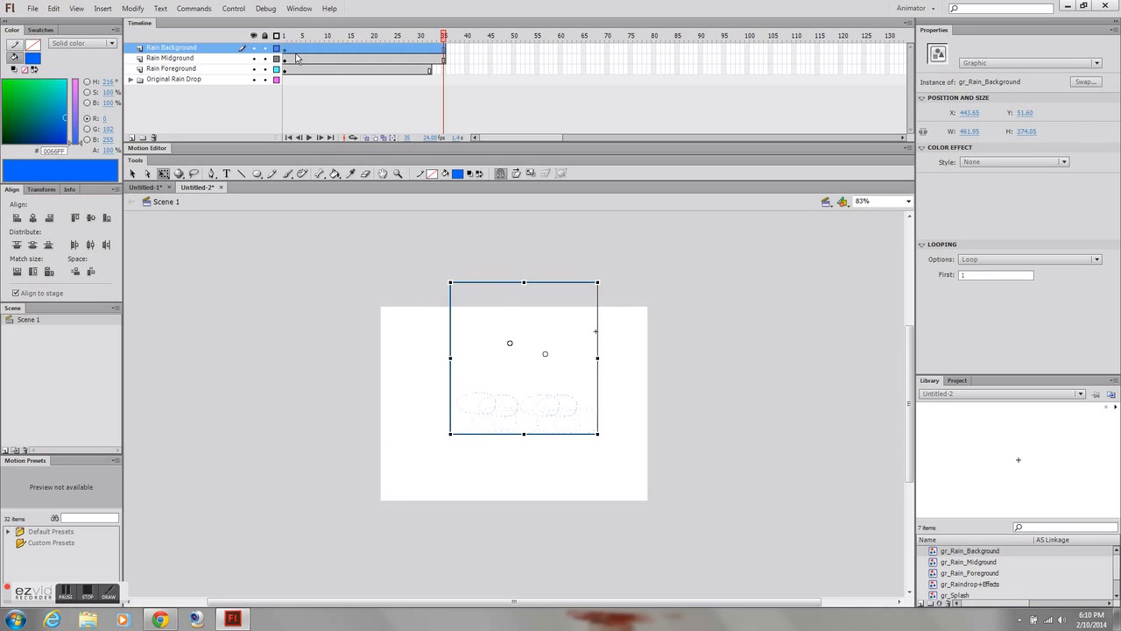
double_click(560, 405)
left_click_drag(444, 37, 463, 42)
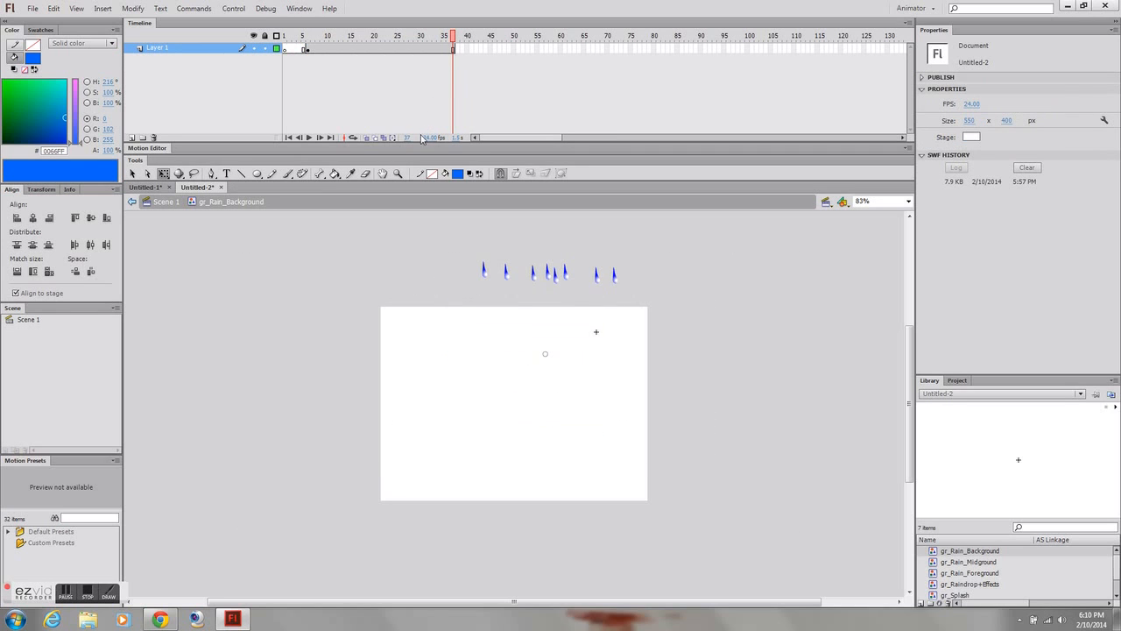
left_click(167, 202)
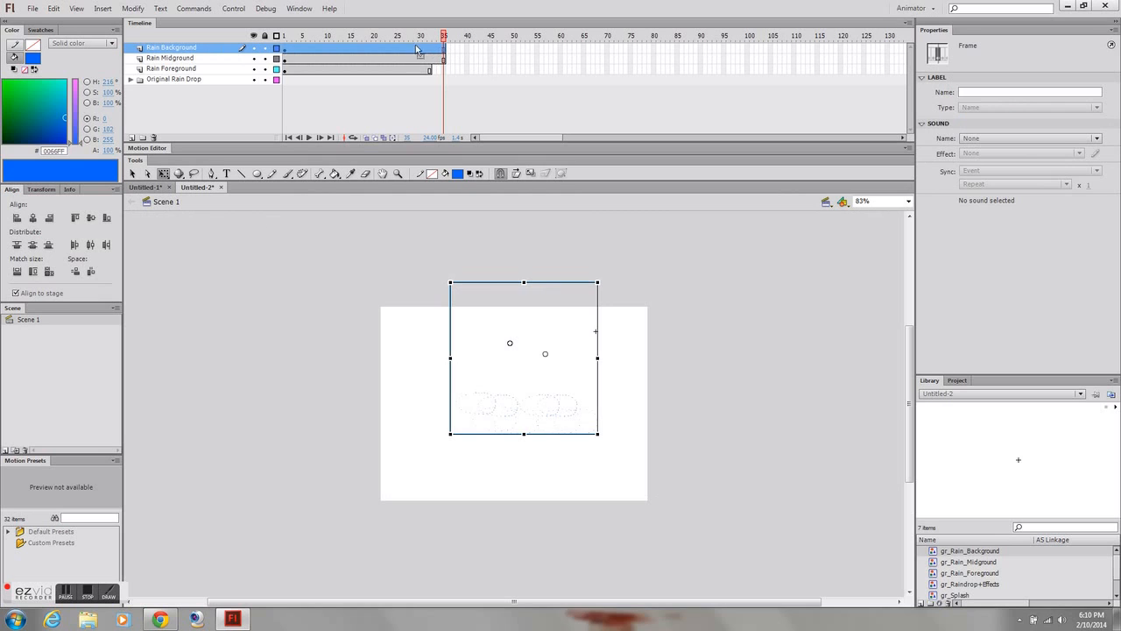
Shift the Rain Midground span to frames 3–37 and the Rain Background span to frames 4–38
left_click_drag(354, 53, 443, 60)
left_click(359, 50)
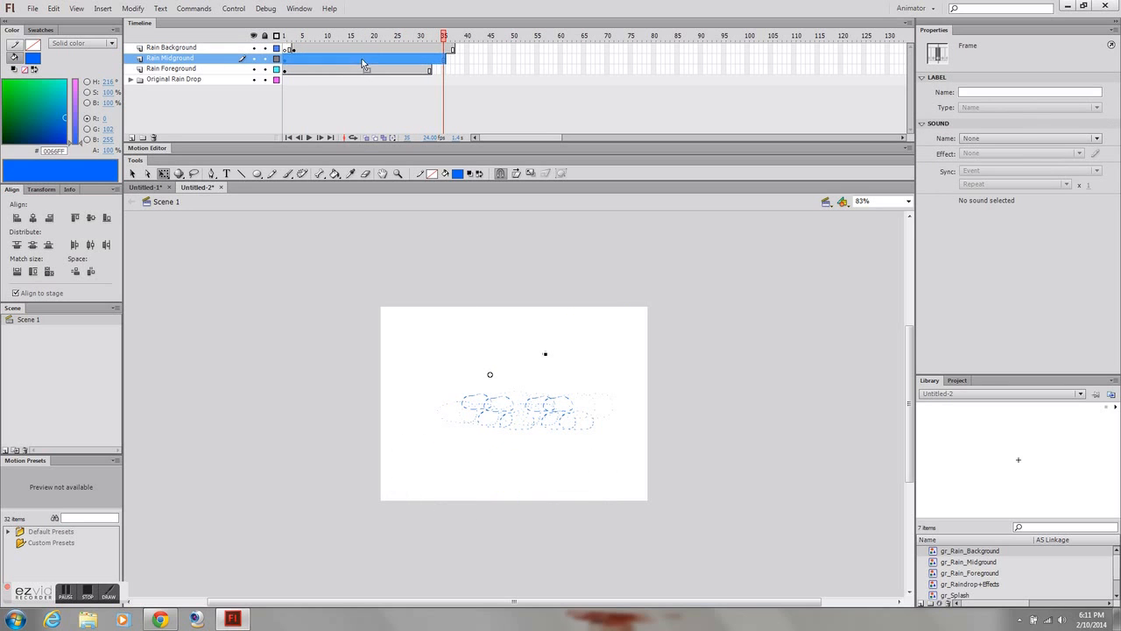
left_click(368, 60)
left_click_drag(294, 50, 414, 52)
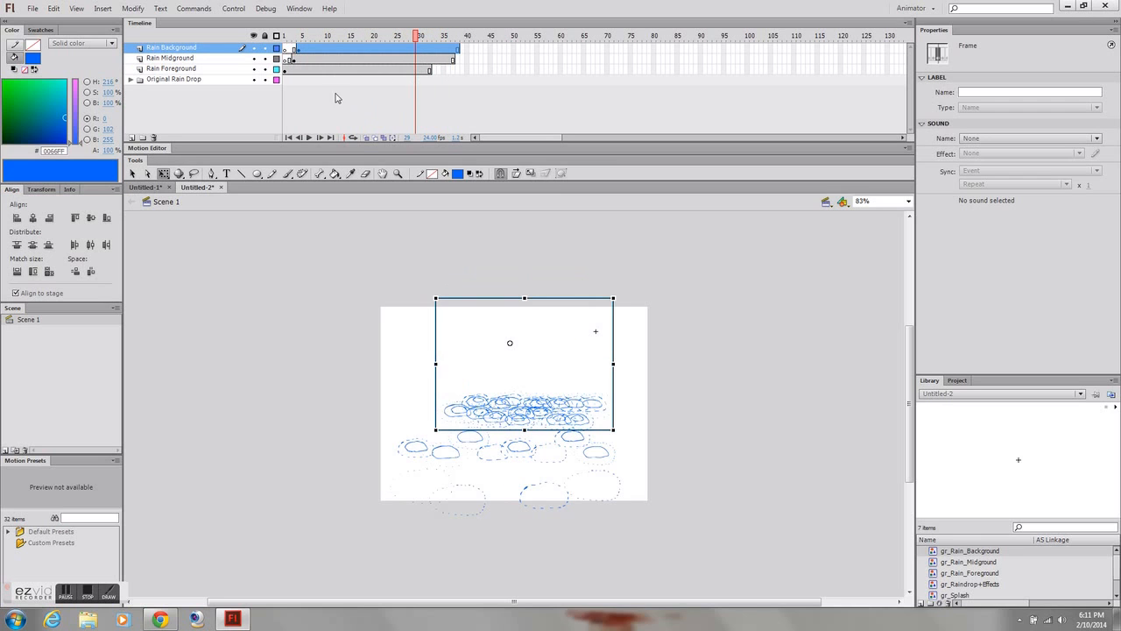
Hide the Rain Midground, Rain Foreground and Original Rain Drop layers and go to frame 14
left_click(308, 50)
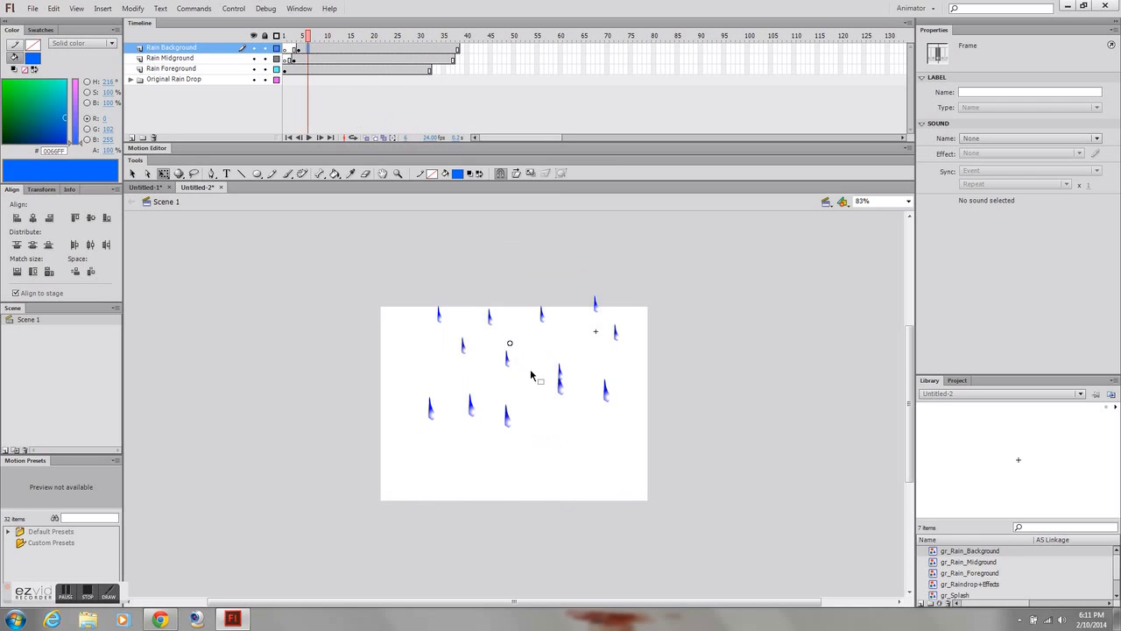
left_click_drag(253, 60, 251, 80)
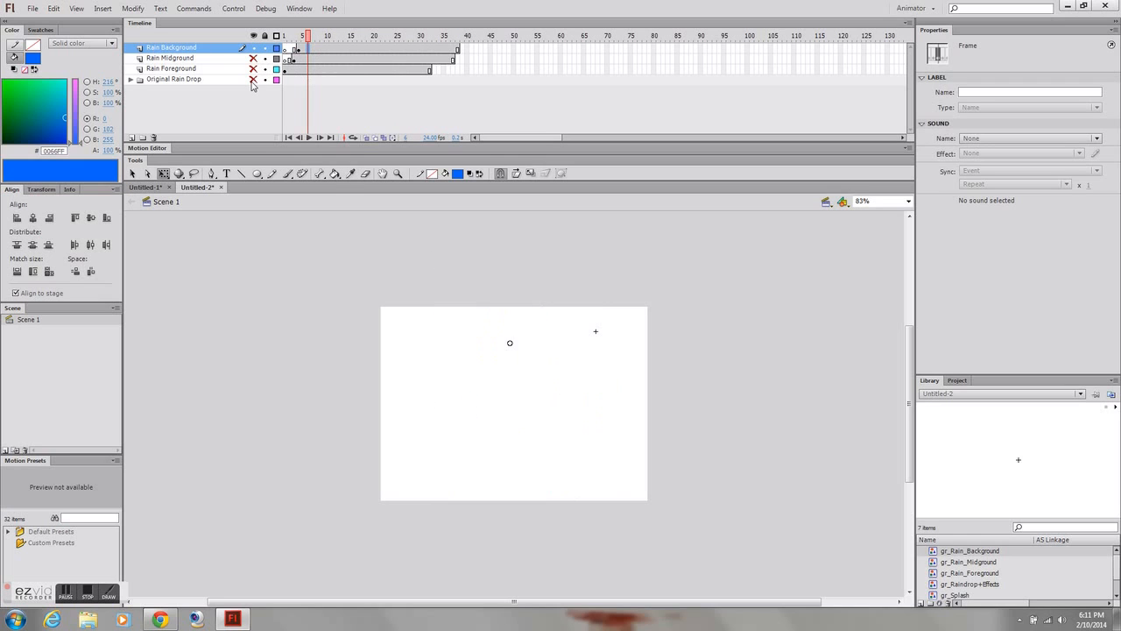
left_click_drag(308, 37, 346, 37)
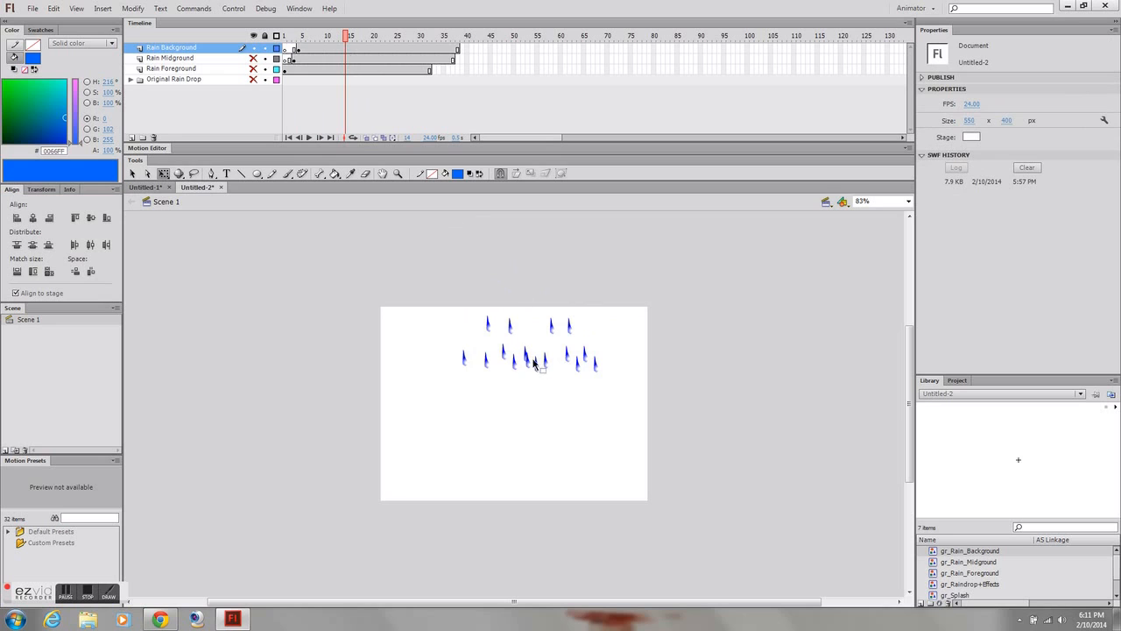
Duplicate the gr_Rain_Background instance and arrange three copies side by side across the full stage width
left_click(534, 362)
left_click(132, 173)
left_click_drag(554, 366, 669, 323)
Scrub to frame 38, show the Rain Midground and Rain Foreground layers again, and play the animation
left_click_drag(350, 47, 480, 87)
left_click(254, 68)
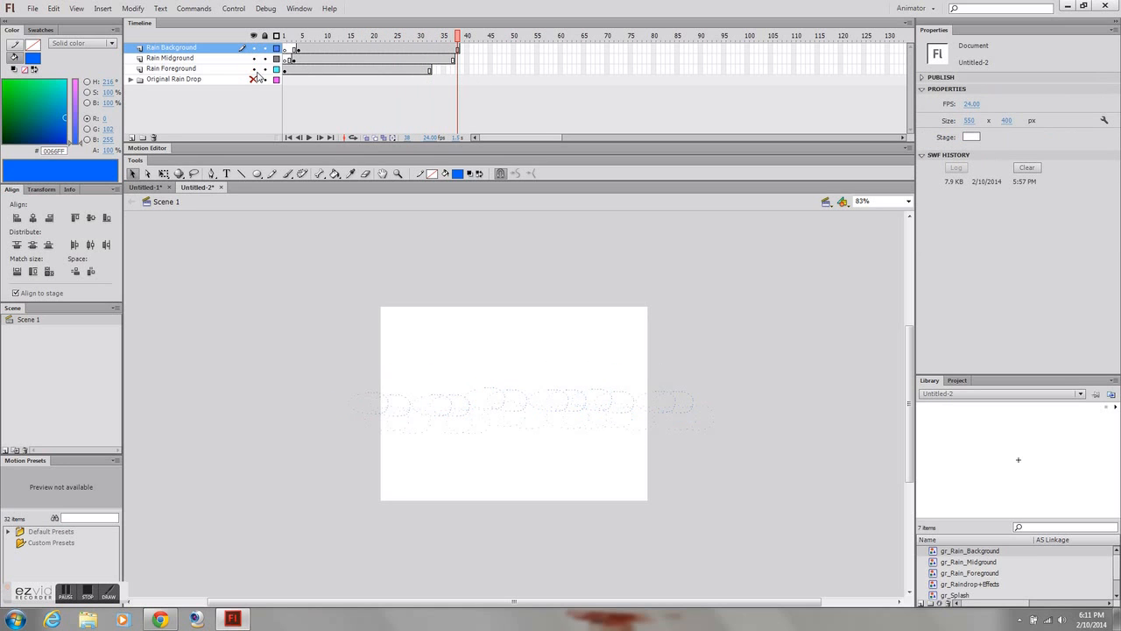
key("Return")
Move the starting keyframes of Rain Background and Rain Midground back to frame 1 and test the movie
mouse_move(299, 51)
left_mouse_down()
mouse_move(450, 54)
mouse_move(296, 61)
left_mouse_up()
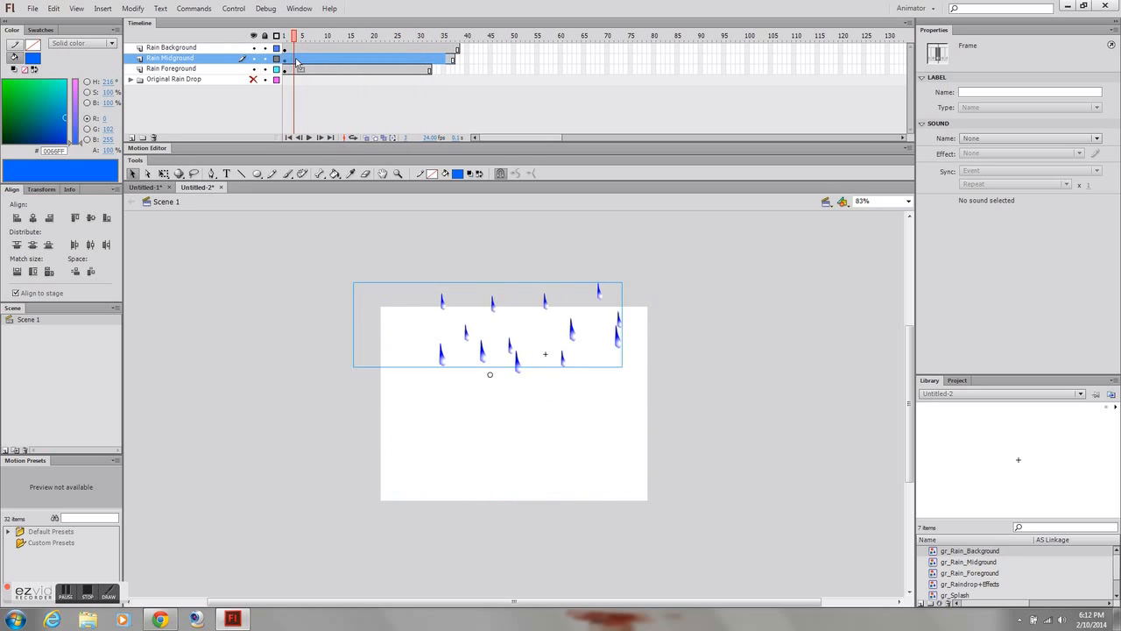
key("ctrl+Return")
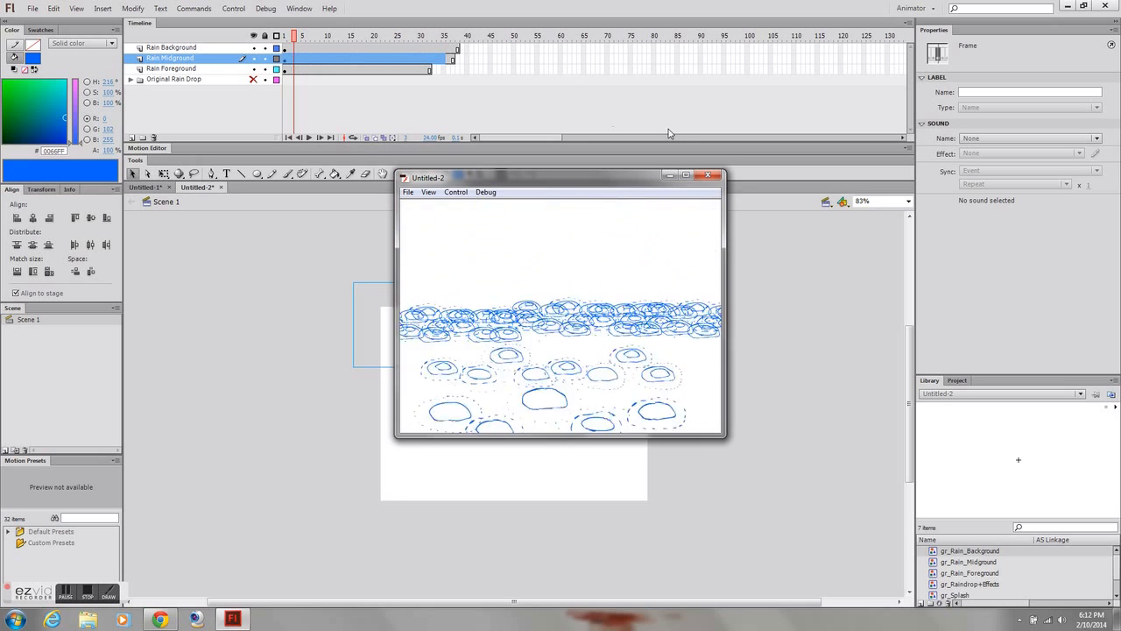
left_click(708, 176)
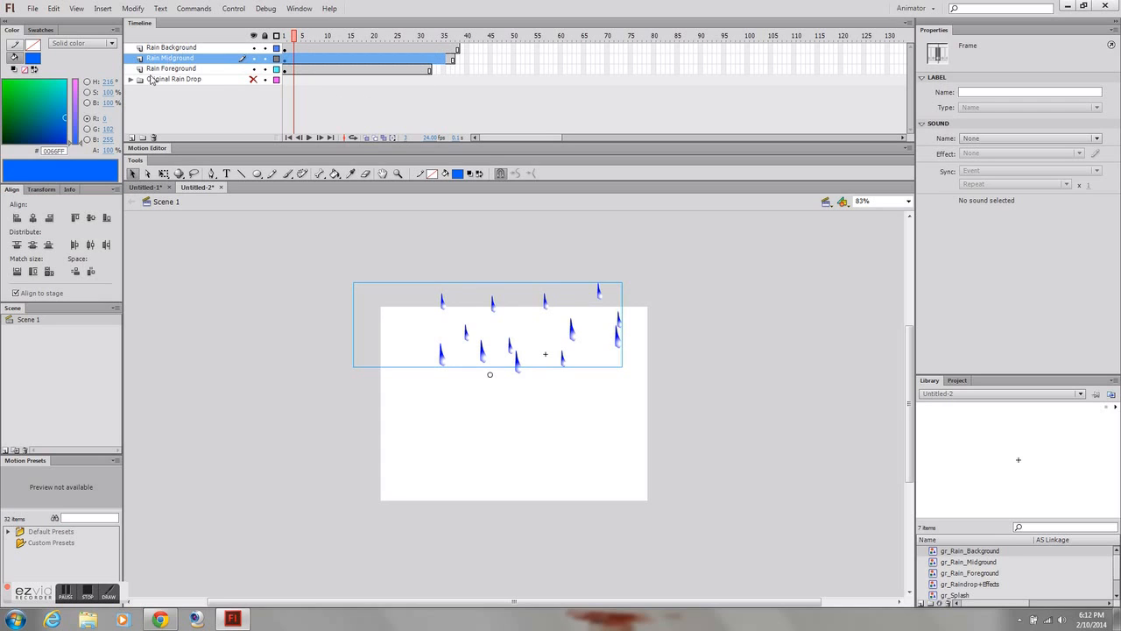
Add a new layer above Rain Background
left_click(169, 49)
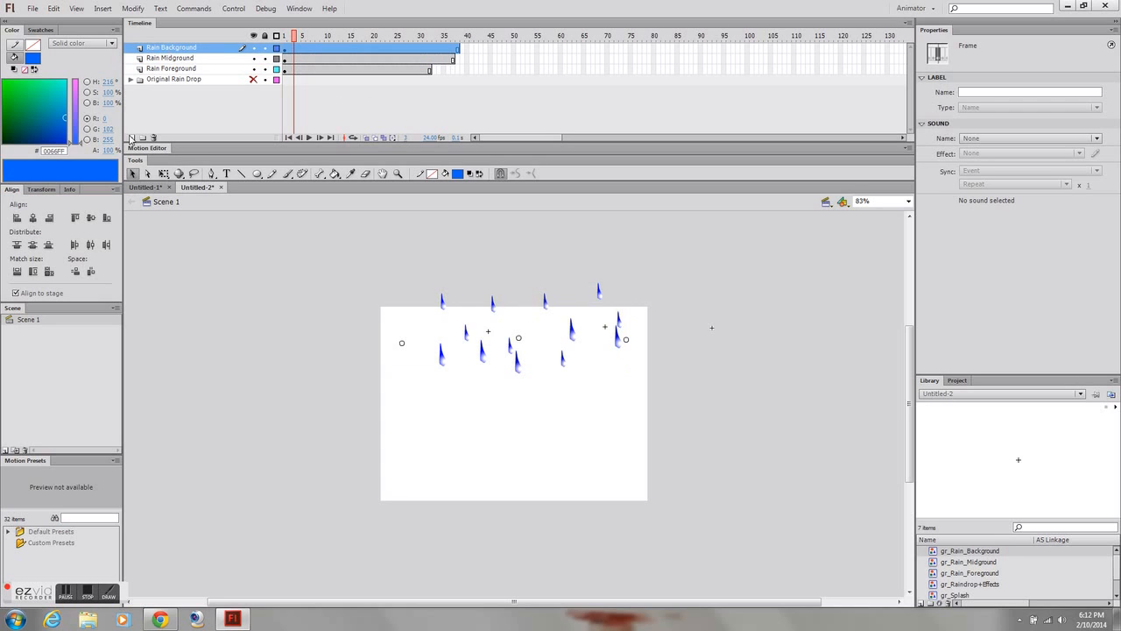
left_click(131, 139)
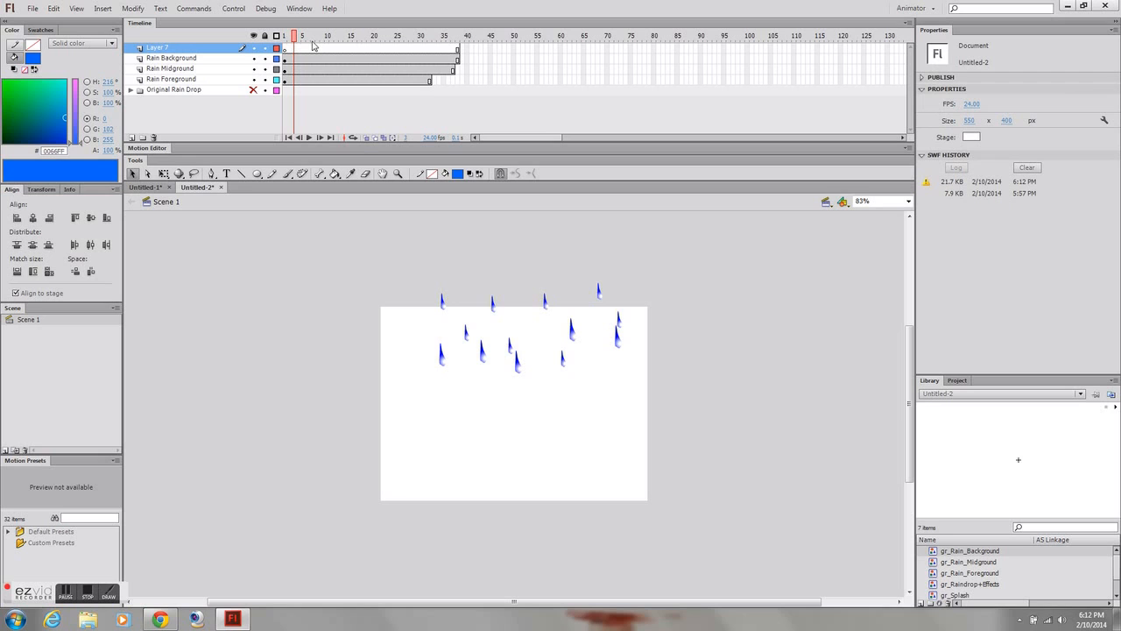
Extend the Rain Background, Rain Midground and Rain Foreground layers to frame 132 by inserting frames
left_click_drag(292, 39, 819, 57)
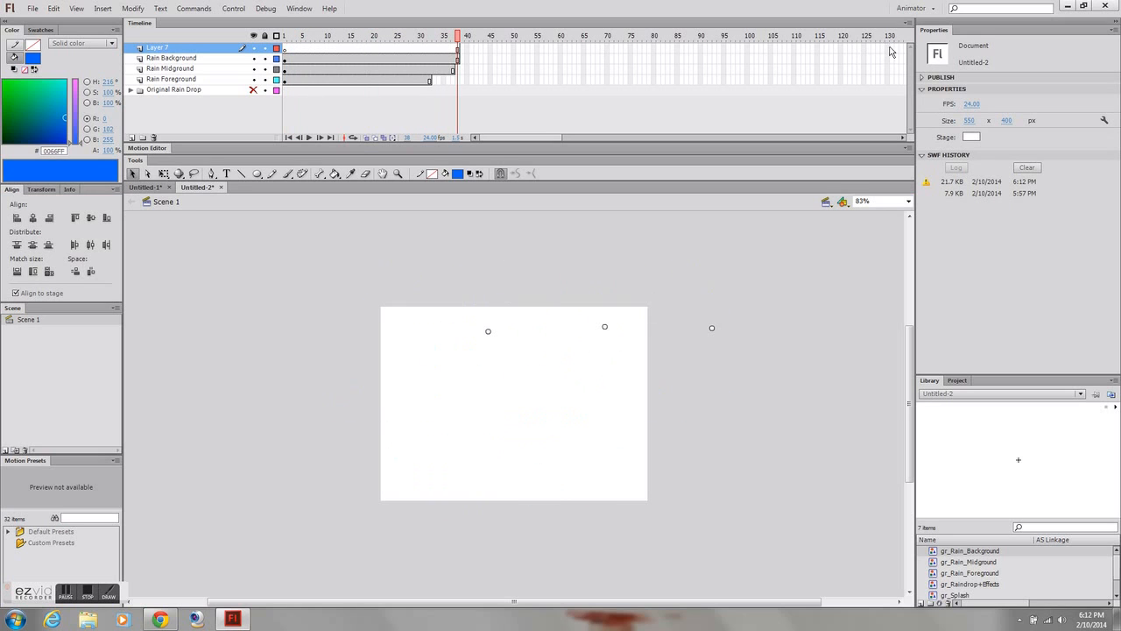
left_click_drag(896, 59, 896, 80)
right_click(896, 80)
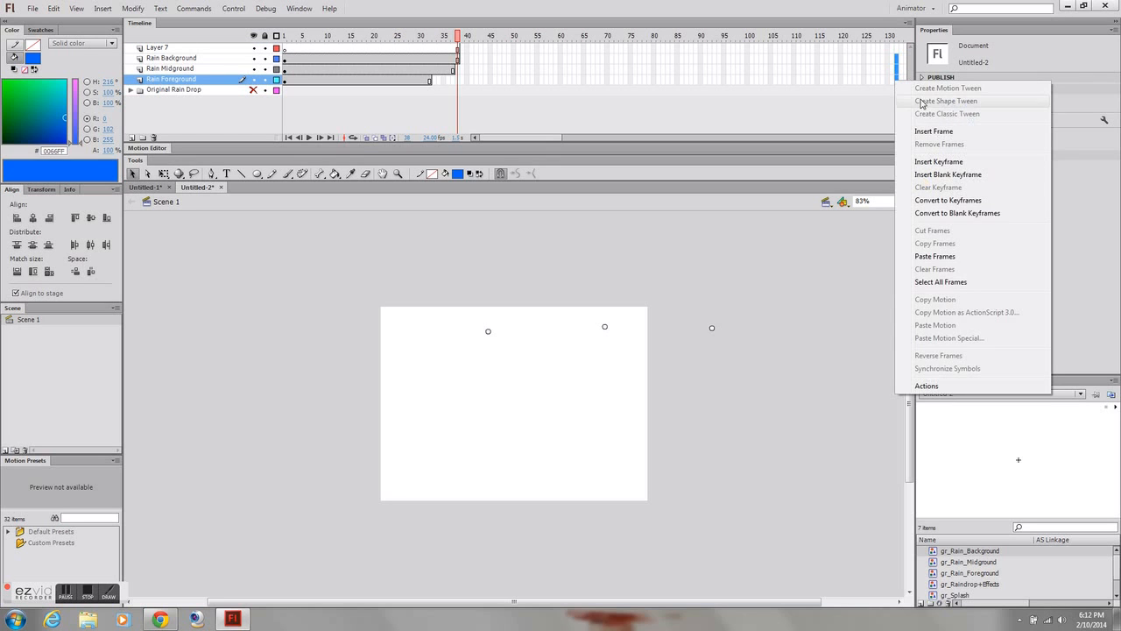
left_click(931, 131)
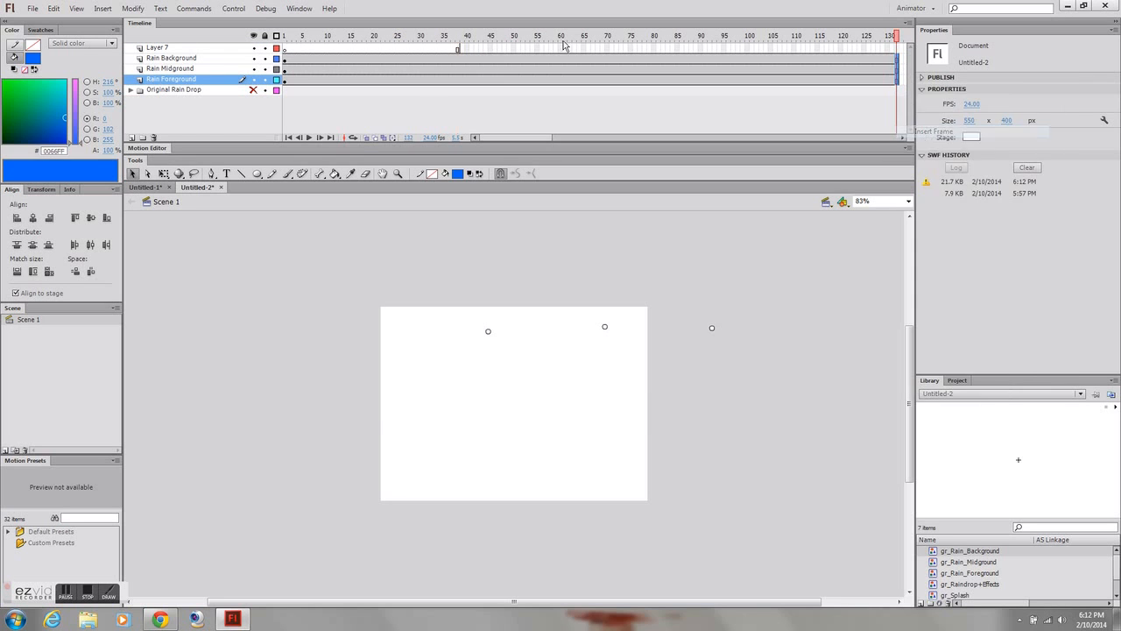
Delete the empty Layer 7 above Rain Background and test the movie
left_click(166, 49)
left_click(153, 138)
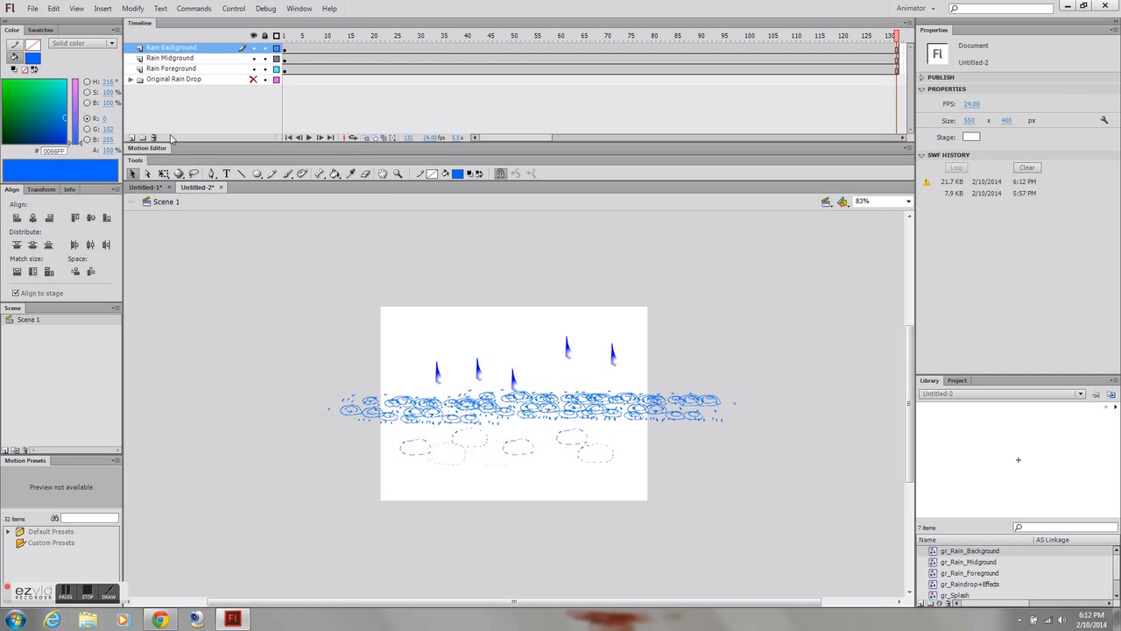
key("ctrl+Return")
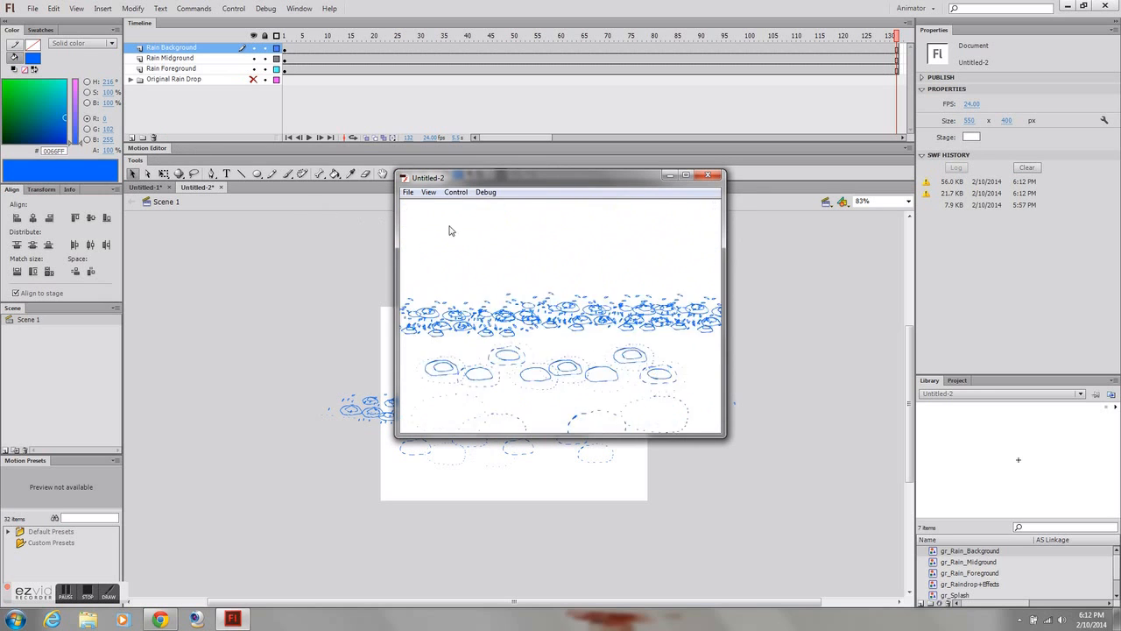
left_click(710, 176)
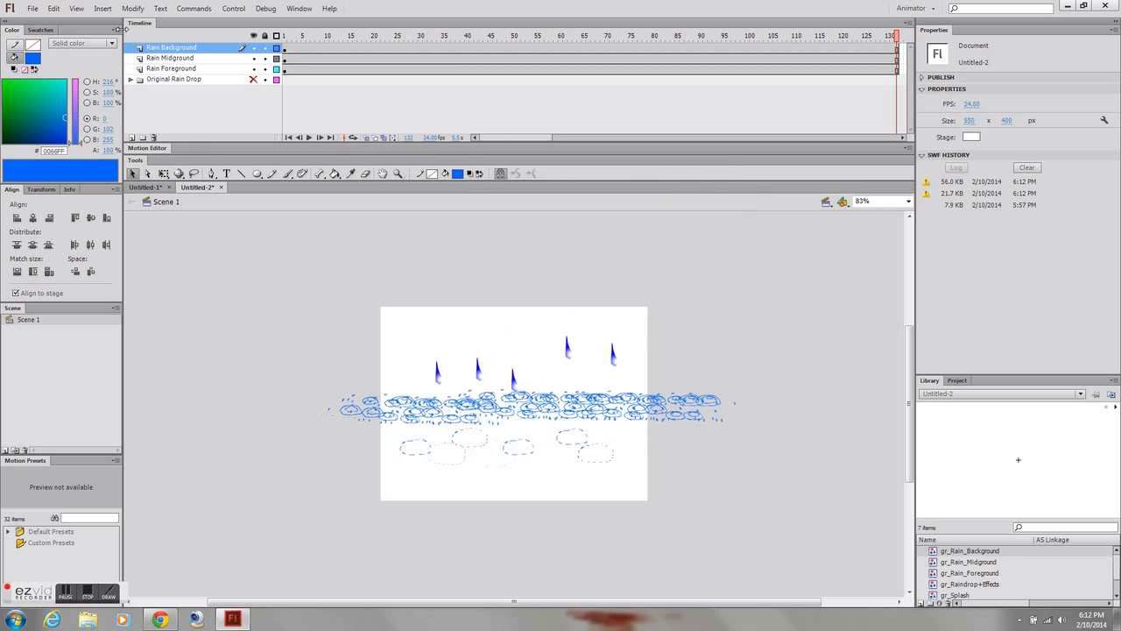
Add a new layer, place it directly below Rain Foreground and rename it Water
left_click(186, 48)
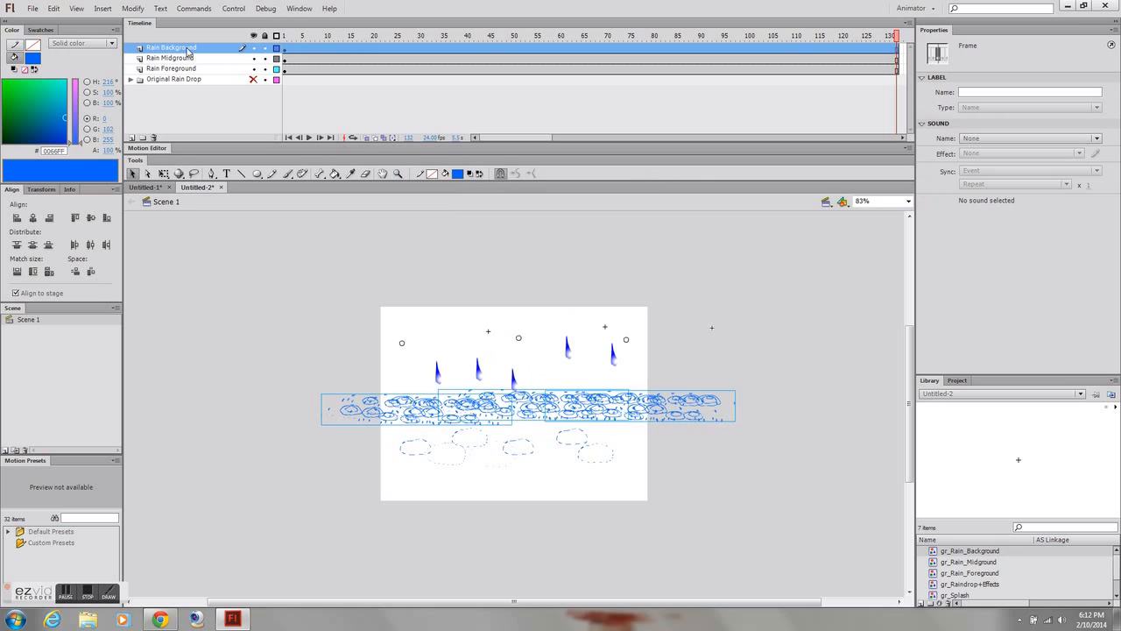
left_click(289, 337)
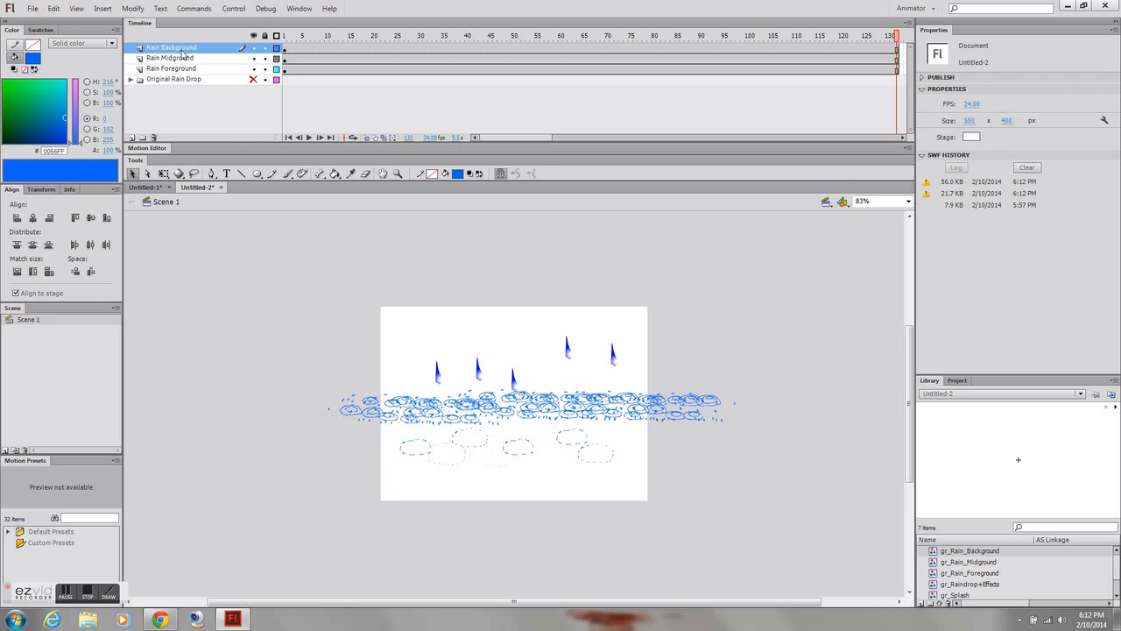
left_click(132, 138)
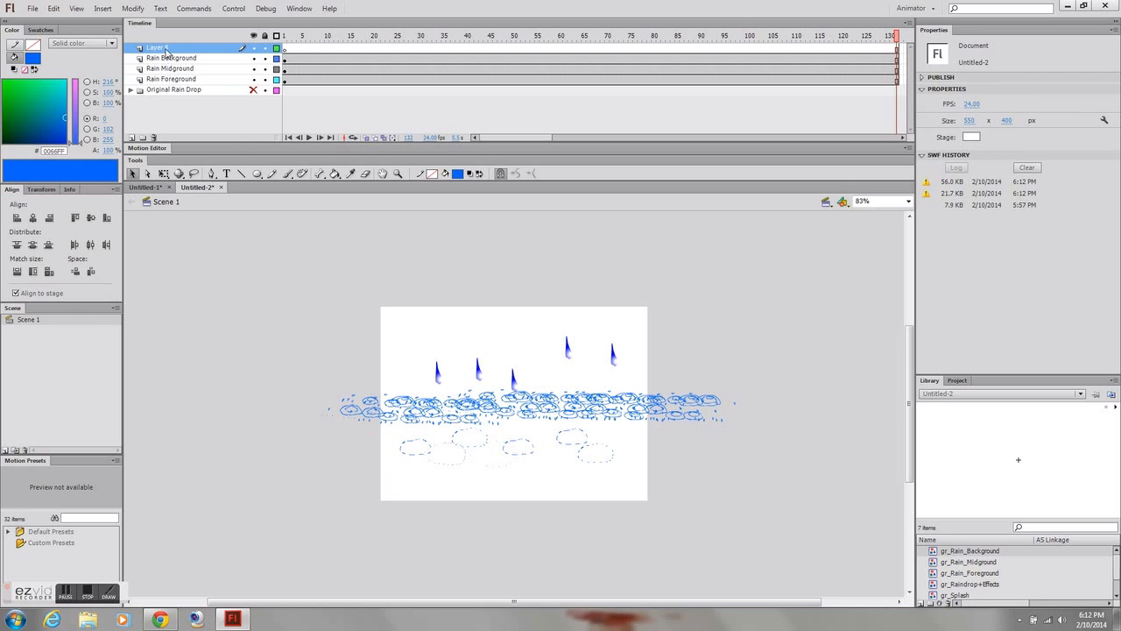
left_click_drag(165, 50, 165, 88)
double_click(159, 79)
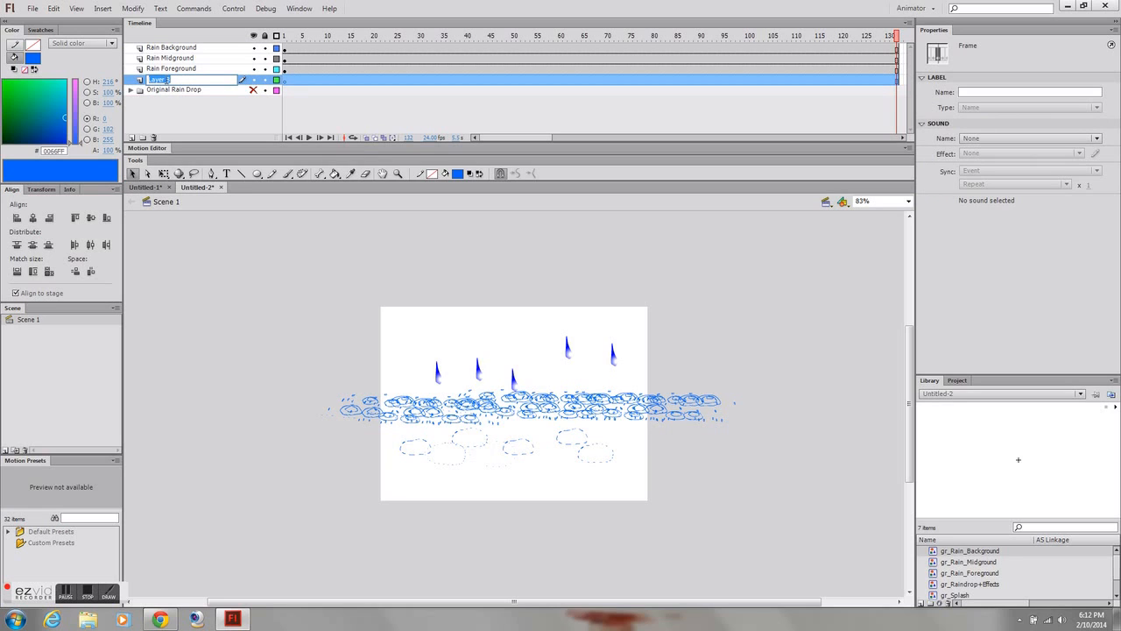
type("Water")
key("Return")
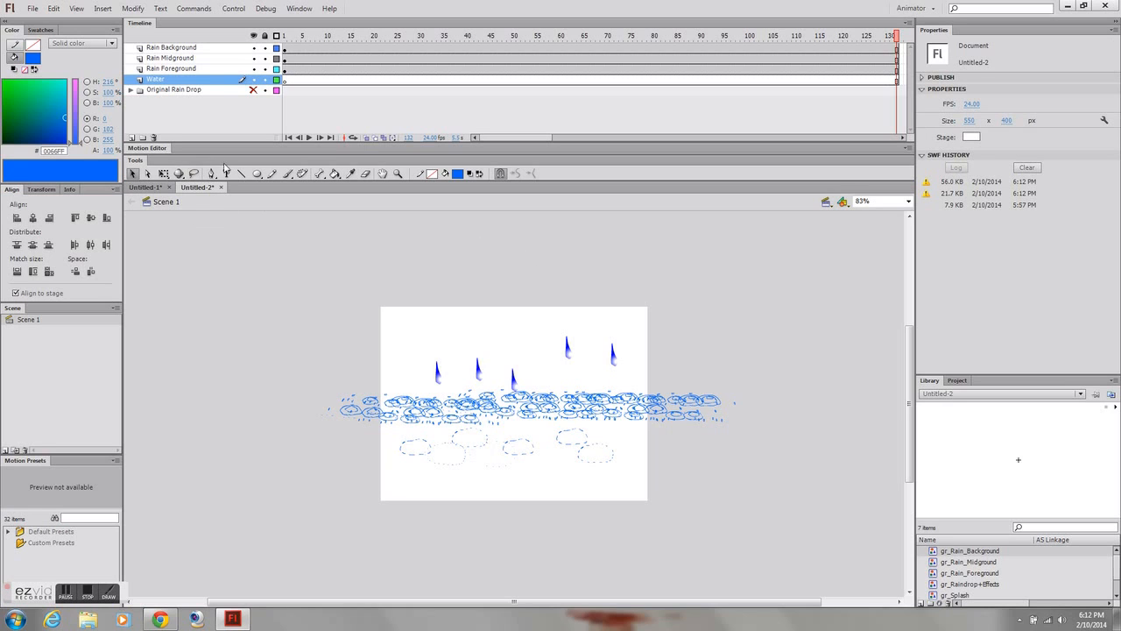
With the Brush in blue #0000FF, outline the water on the Water layer: a wavy surface line across mid-stage, closed just outside the stage's sides and bottom
left_click(287, 172)
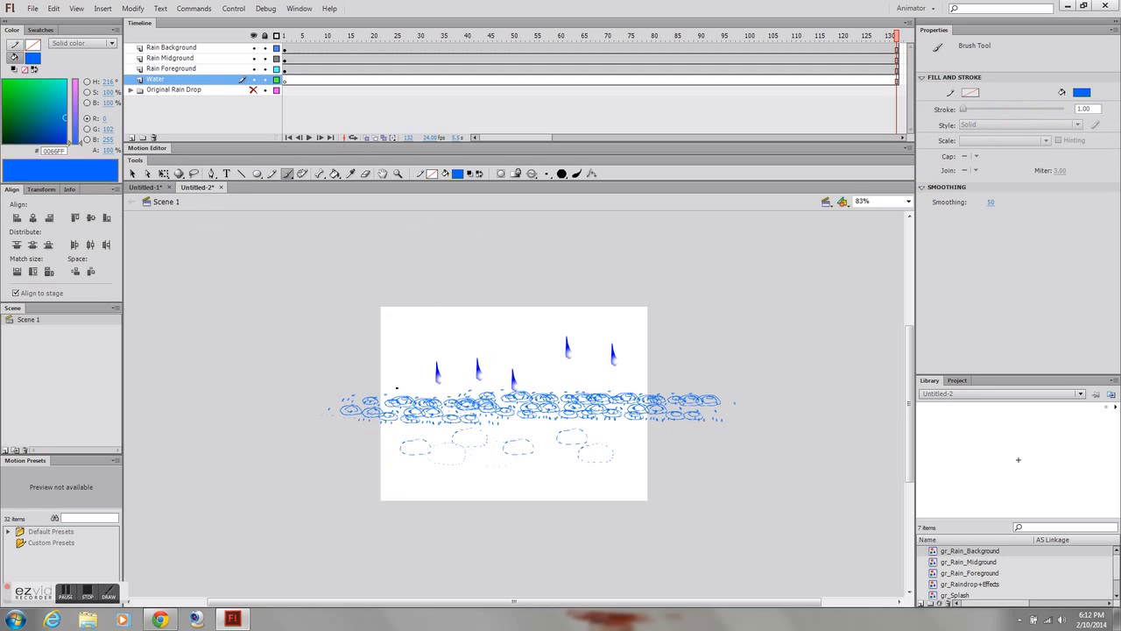
left_click(457, 173)
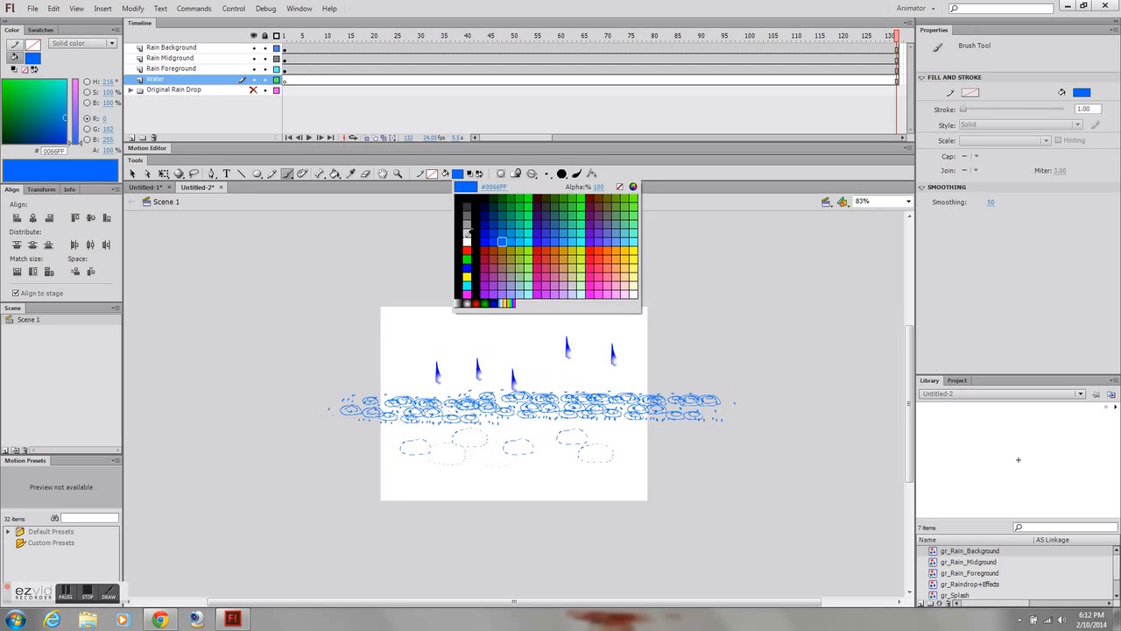
left_click(468, 267)
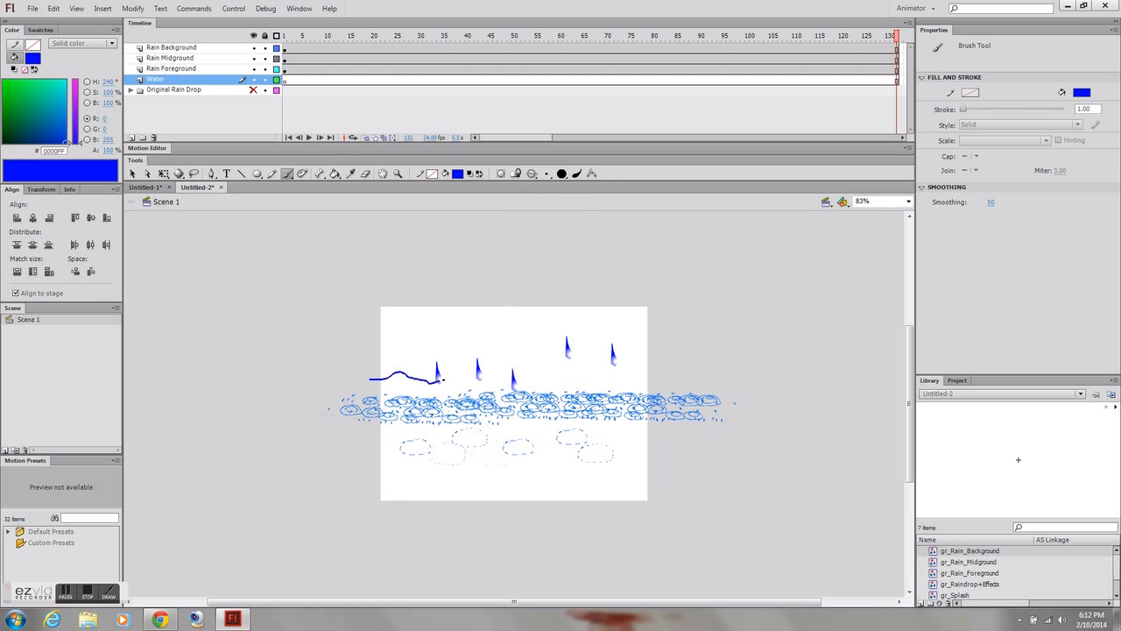
left_click_drag(541, 374, 559, 376)
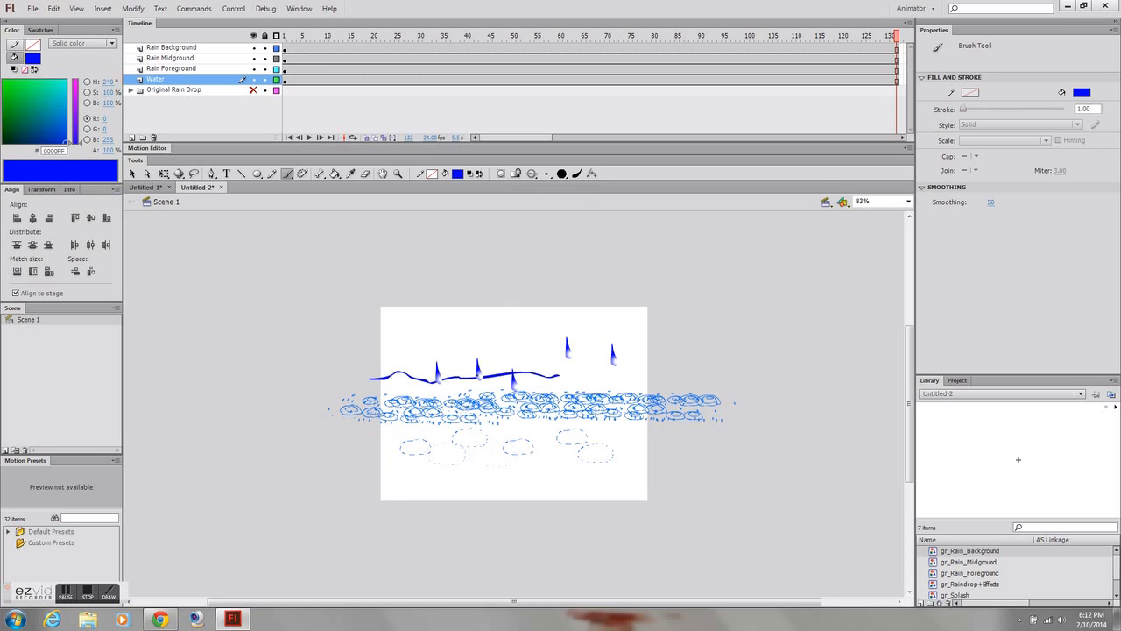
key("ctrl+z")
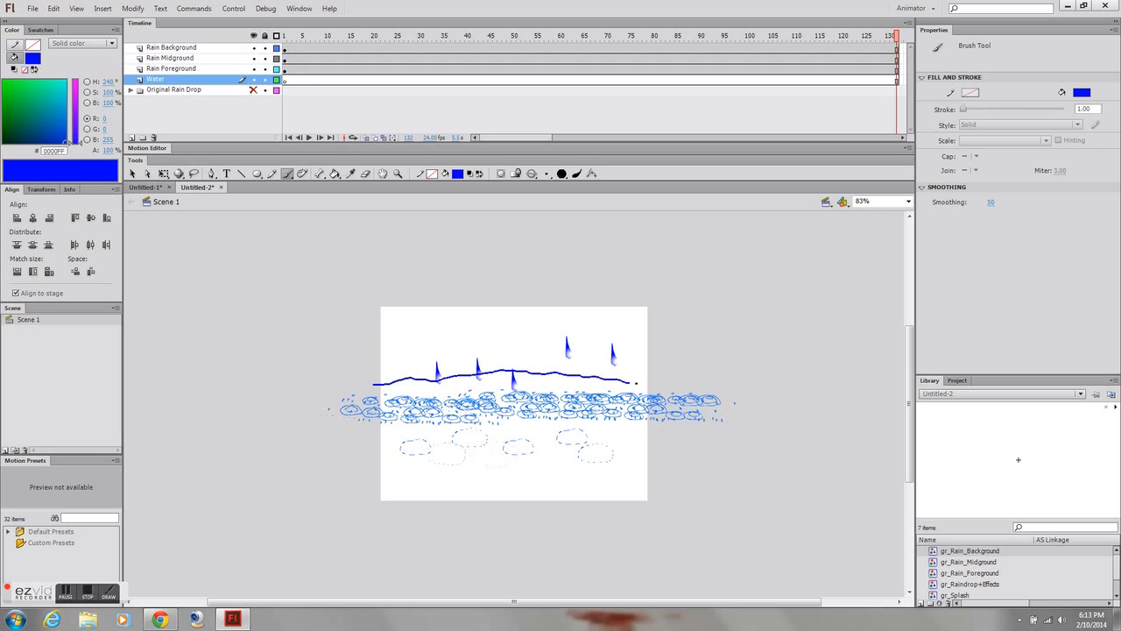
left_click_drag(636, 383, 662, 392)
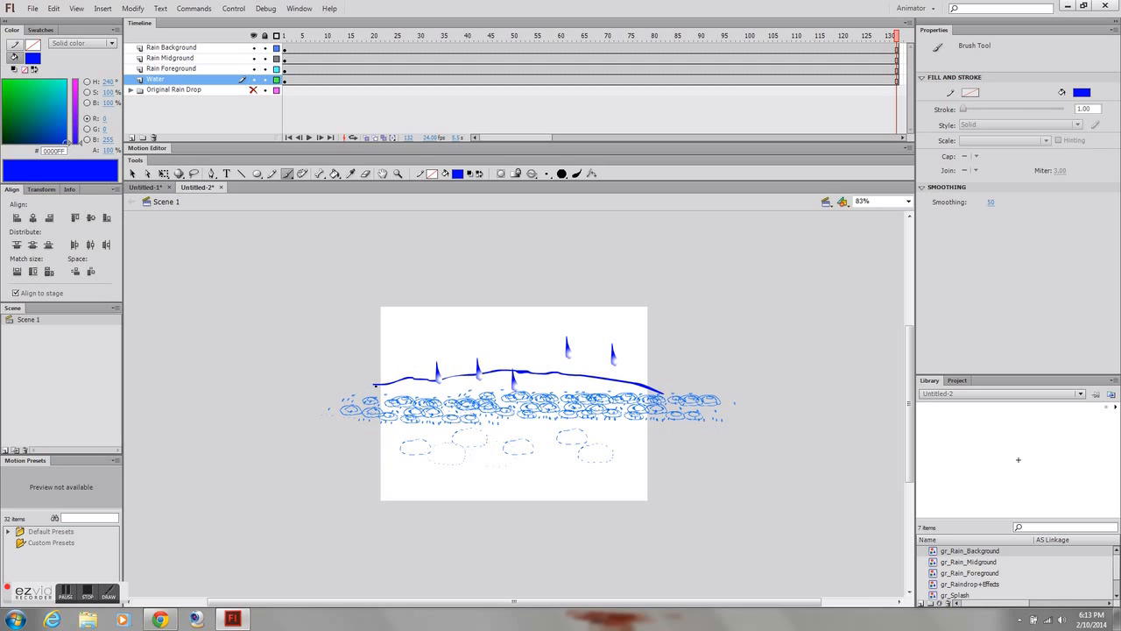
left_click_drag(373, 384, 373, 509)
mouse_move(431, 517)
left_mouse_down()
mouse_move(655, 525)
mouse_move(652, 427)
left_mouse_up()
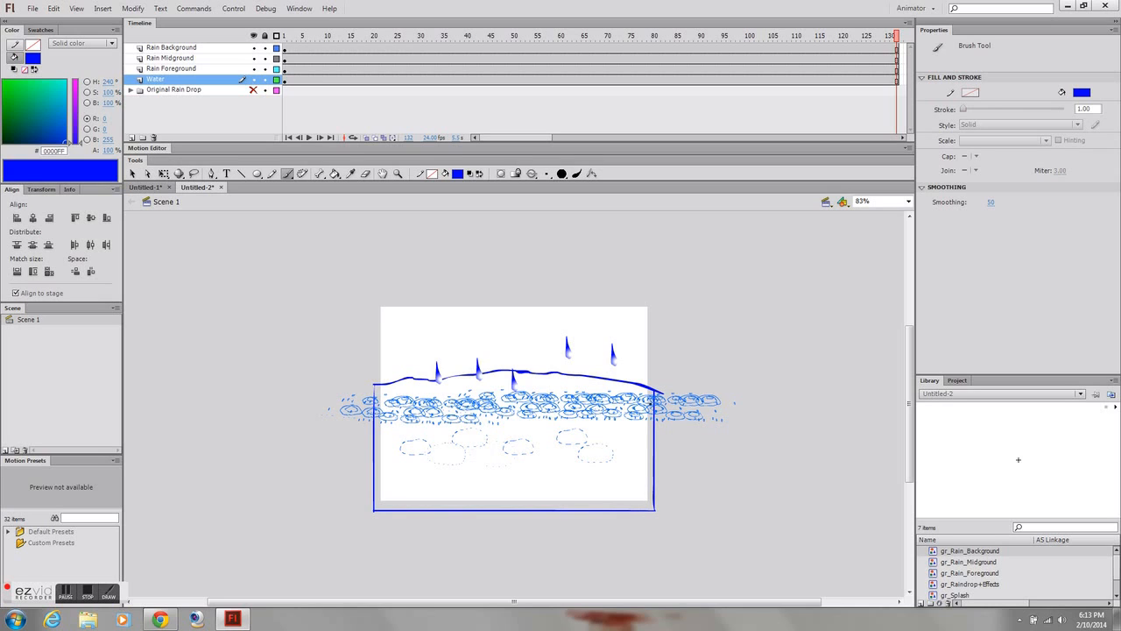
Fill the water outline with blue #0000FF using the Paint Bucket and play the animation on the stage
left_click(335, 173)
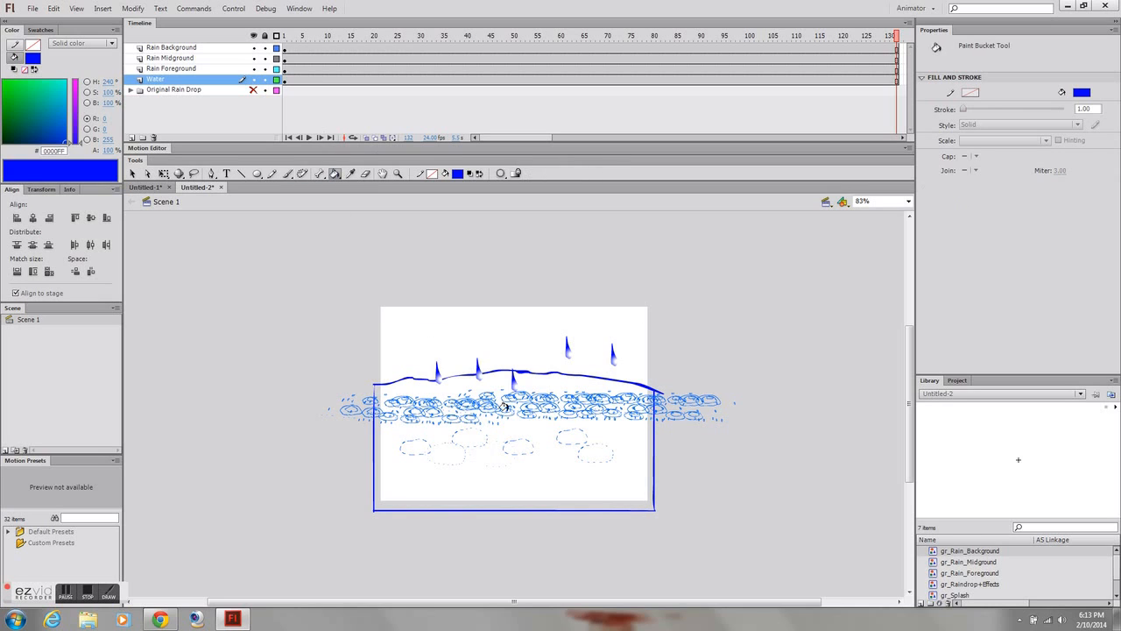
left_click(534, 452)
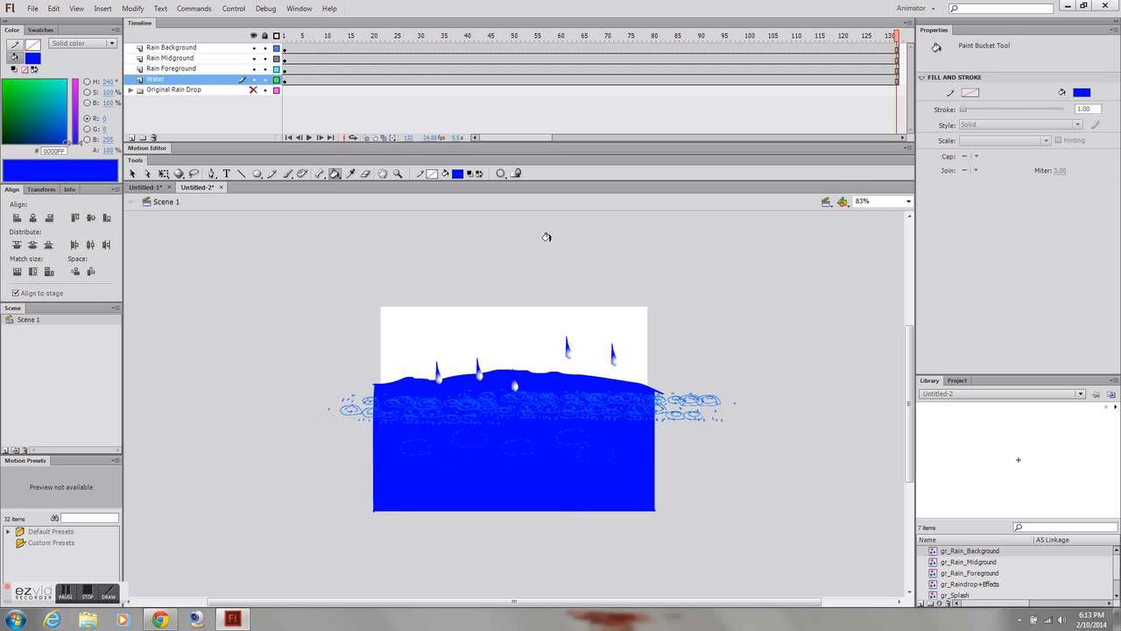
key("Return")
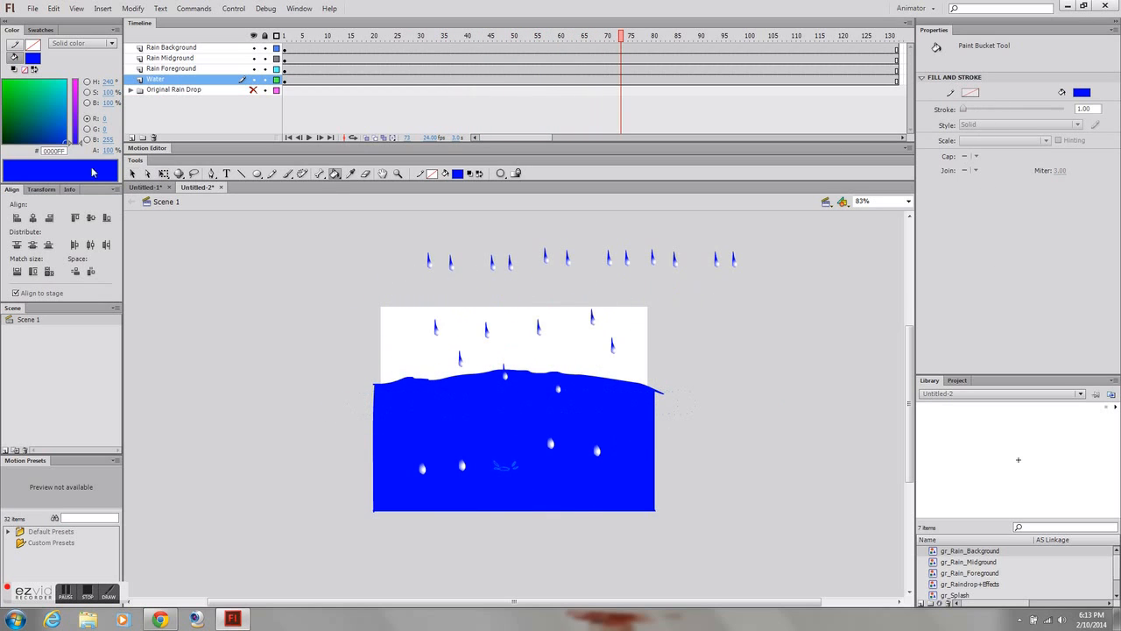
Set the document's stage color to dark grey and test the movie
left_click(131, 174)
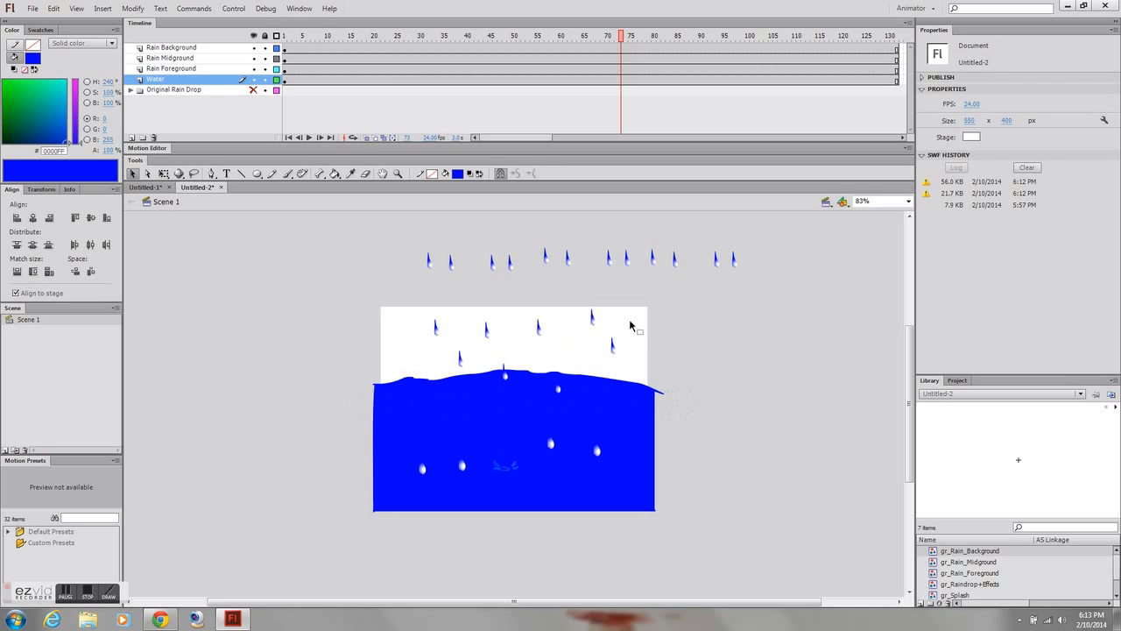
left_click(970, 137)
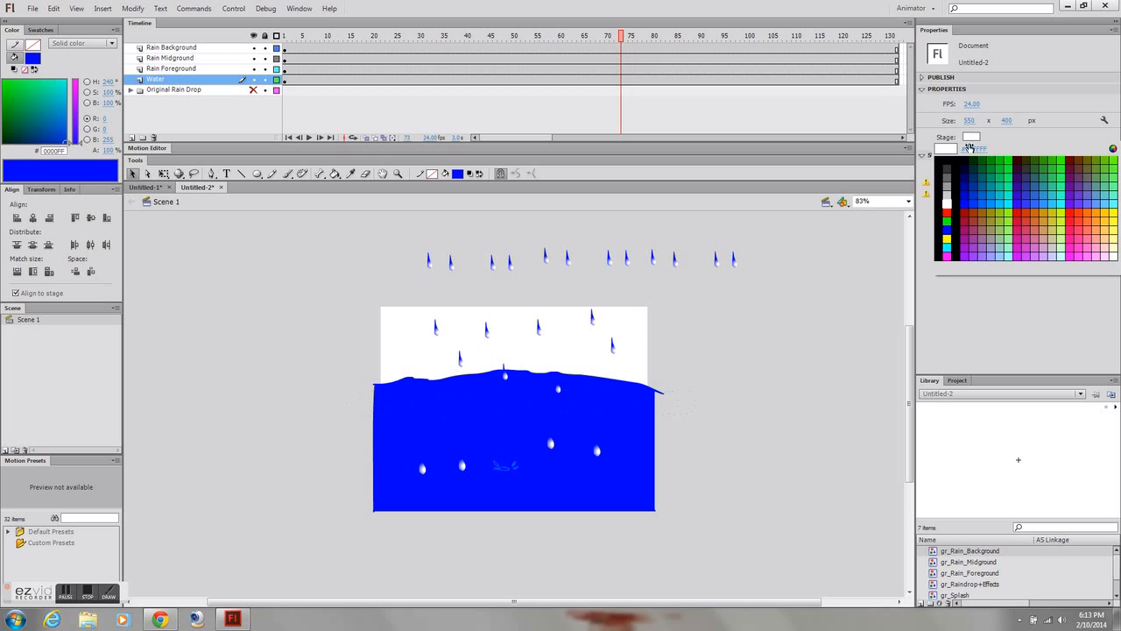
left_click(949, 179)
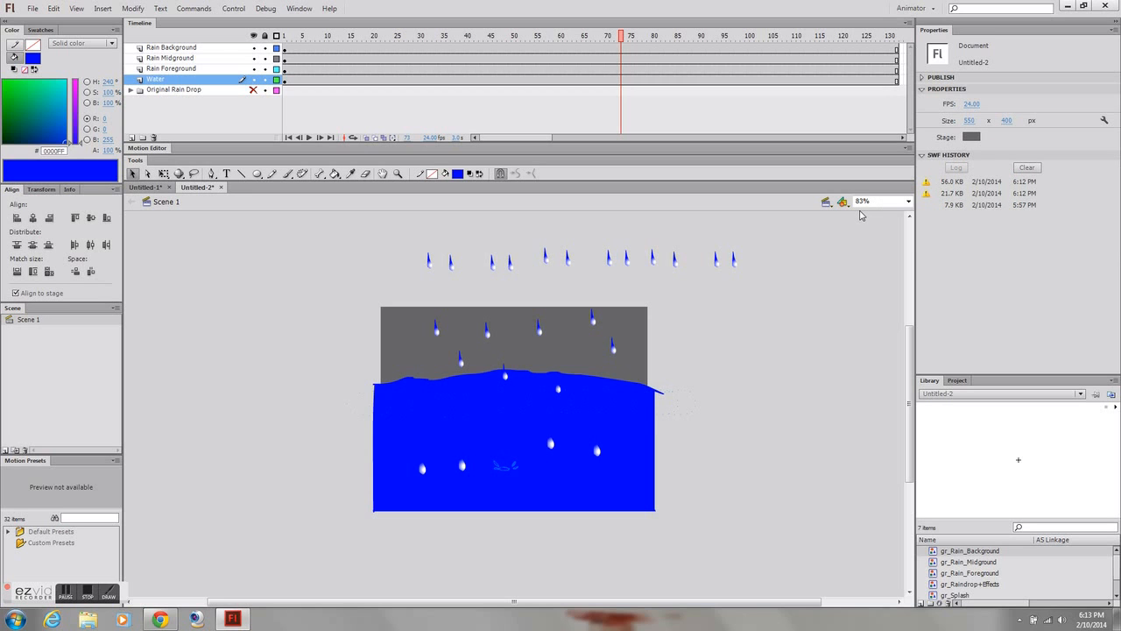
key("ctrl+Return")
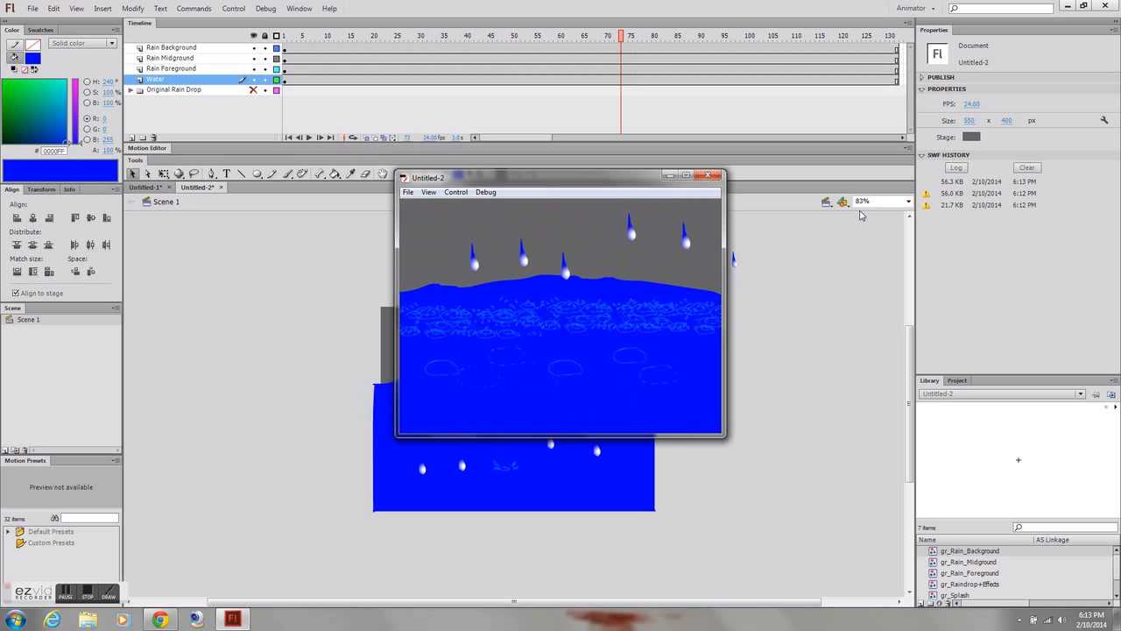
left_click(709, 178)
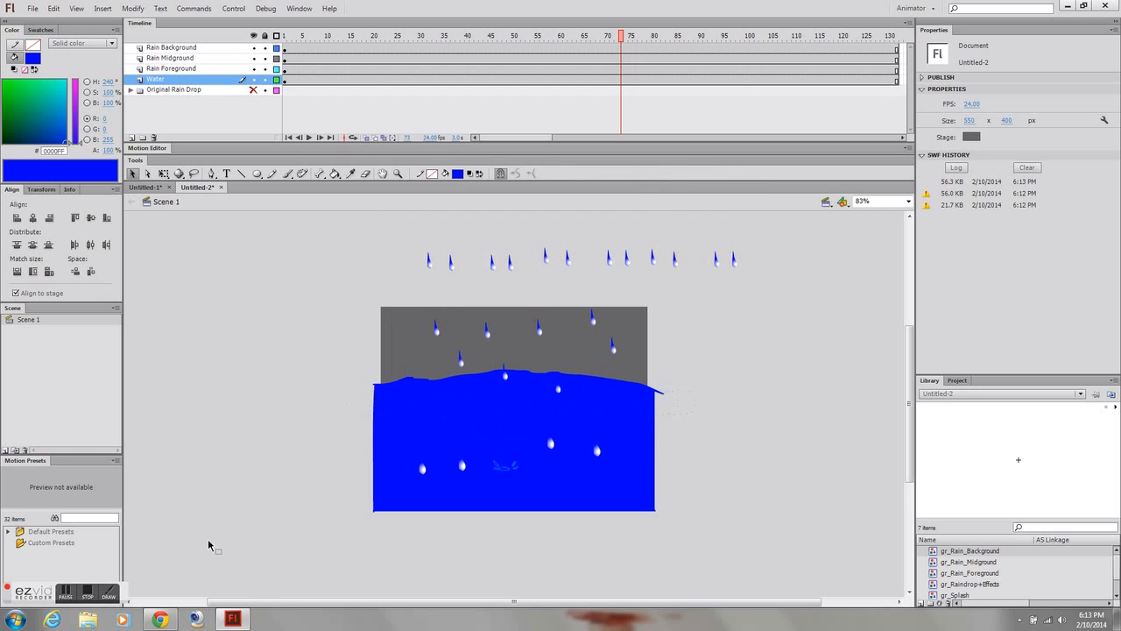